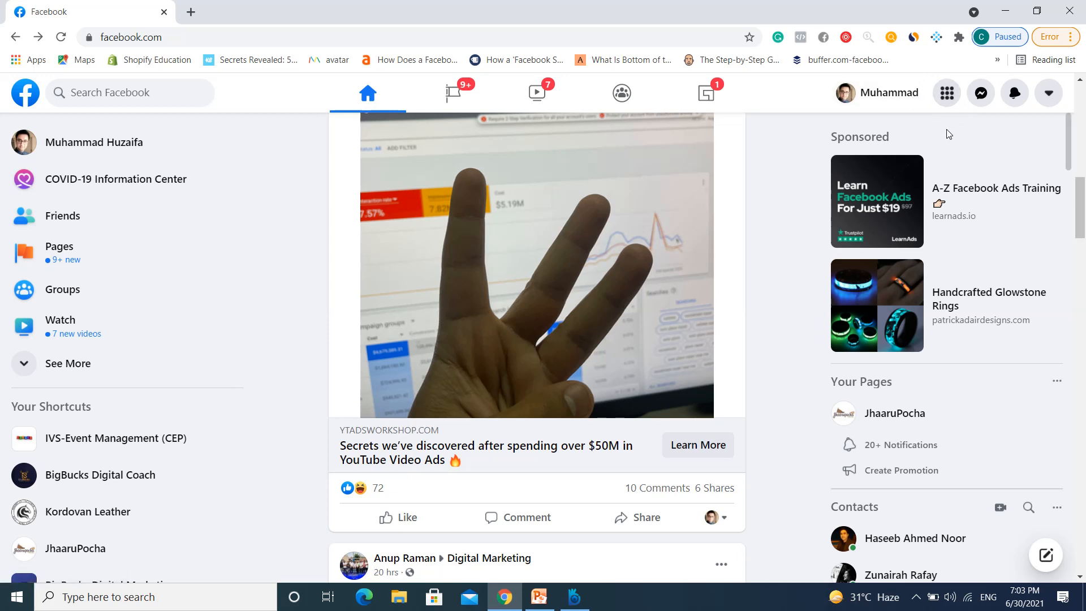
# Start creating a new Facebook Page and name it "Home Décor Gallery", correcting the spelling of Décor
pyautogui.click(948, 97)
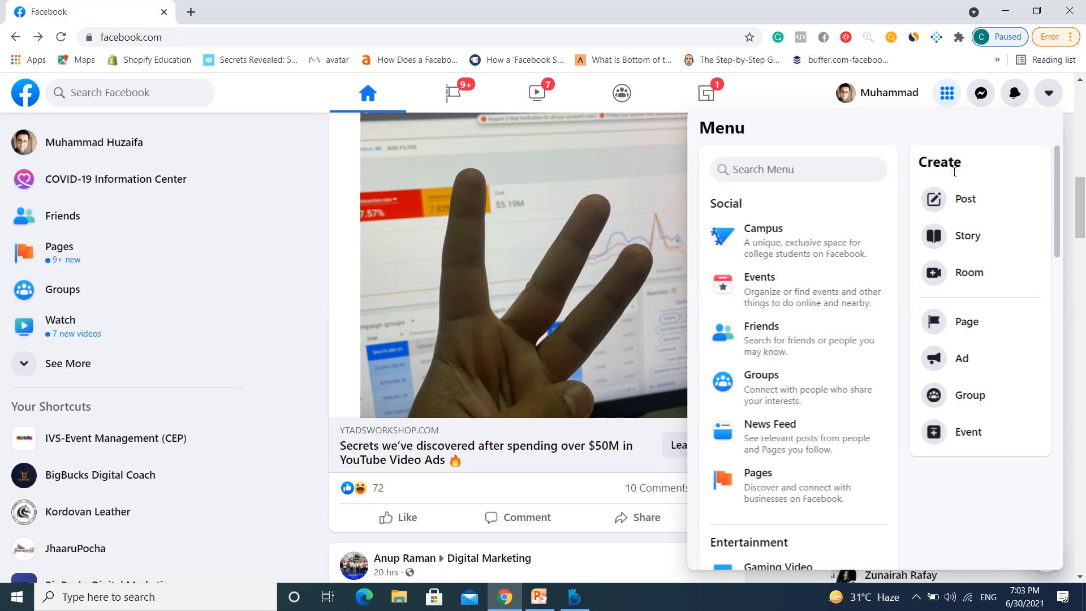
pyautogui.click(973, 327)
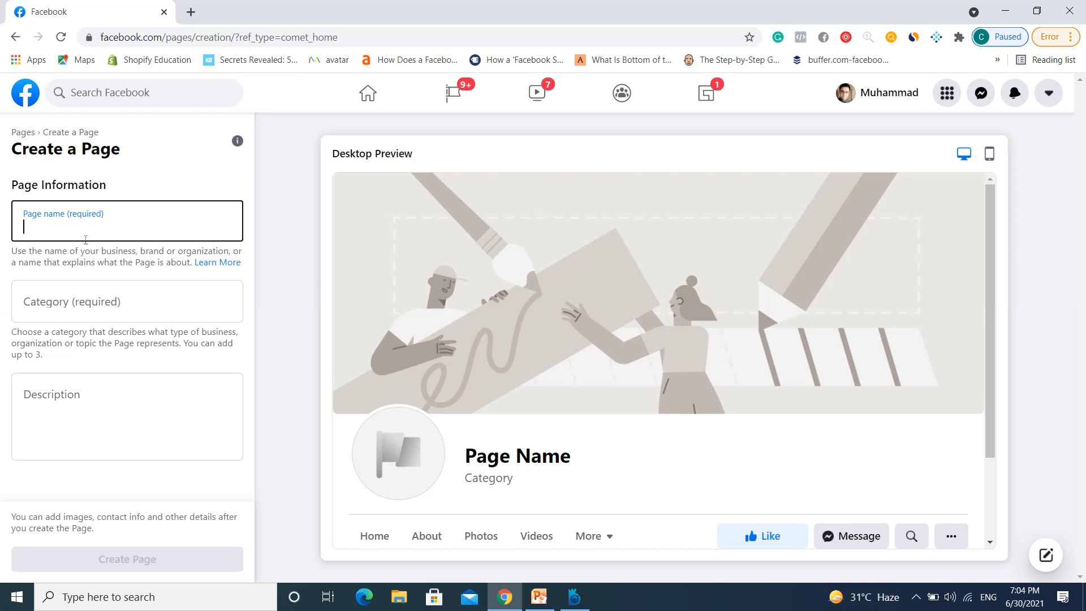
pyautogui.write('H')
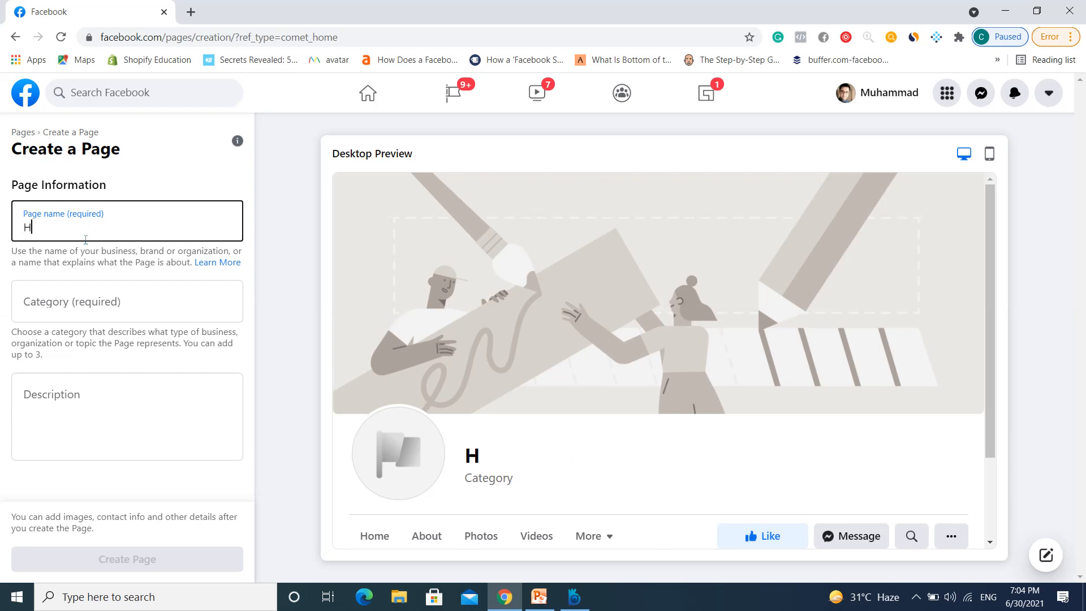
pyautogui.write('ome Deco')
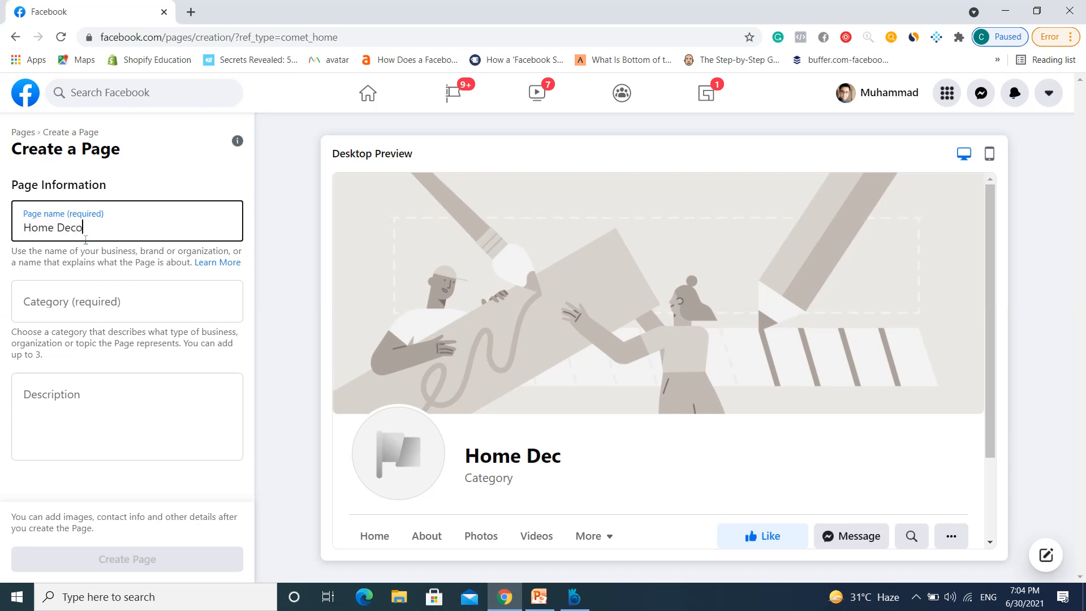
pyautogui.write('r Gallery')
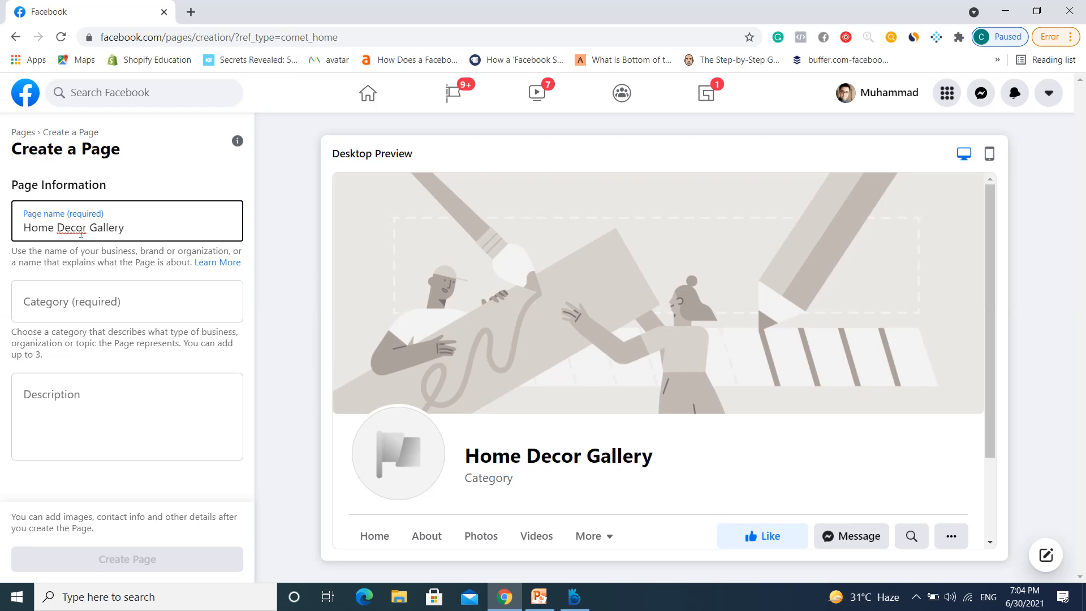
pyautogui.rightClick(80, 229)
pyautogui.click(113, 240)
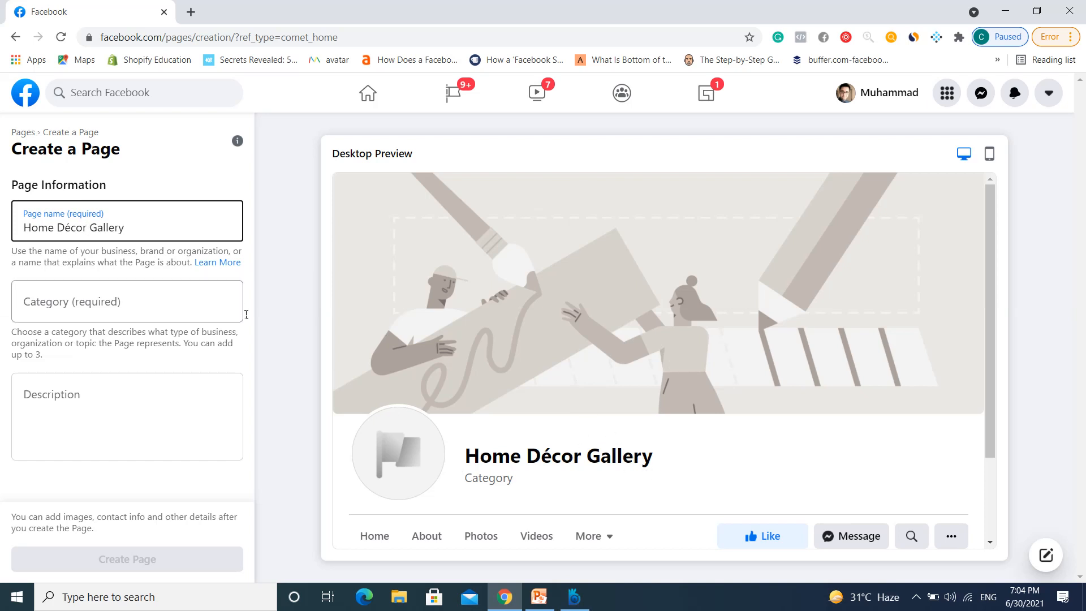
# Assign the categories Home Decor and Furniture to the new Page
pyautogui.click(196, 293)
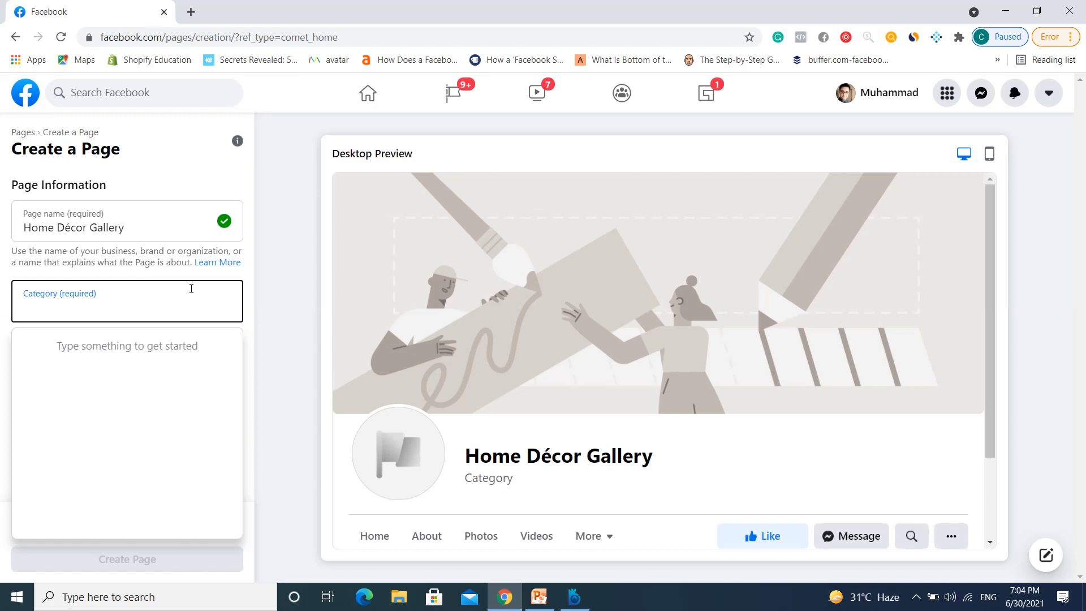
pyautogui.write('Home')
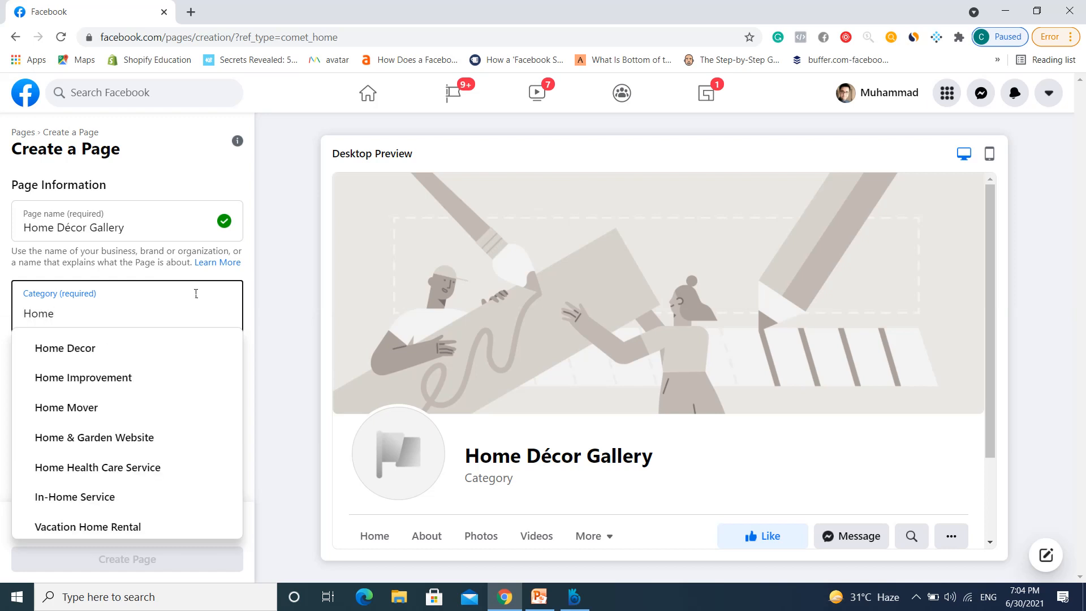
pyautogui.click(62, 360)
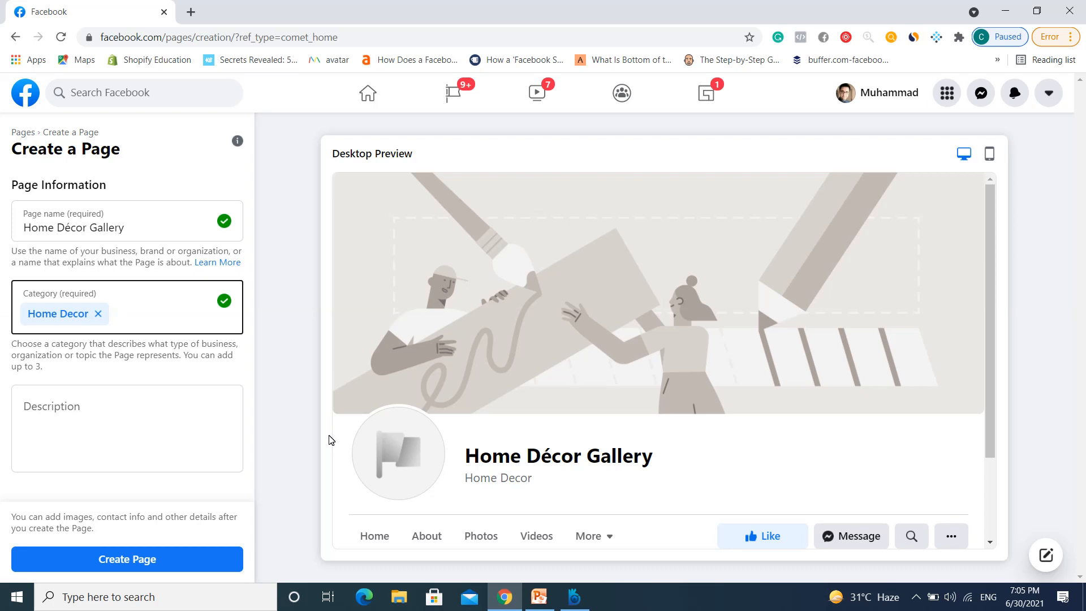
pyautogui.write('furnit')
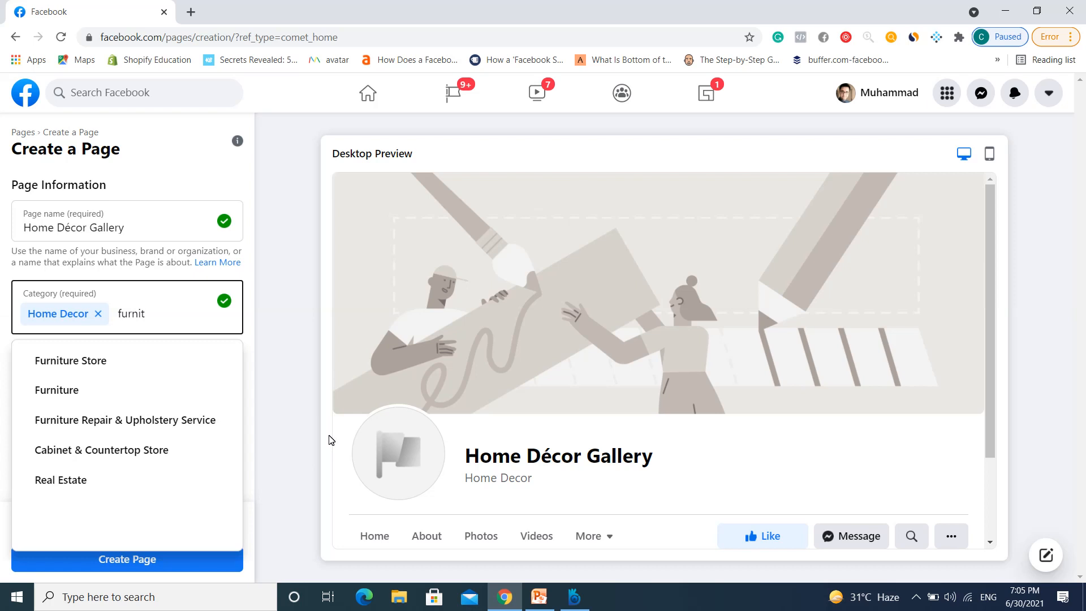
pyautogui.click(82, 400)
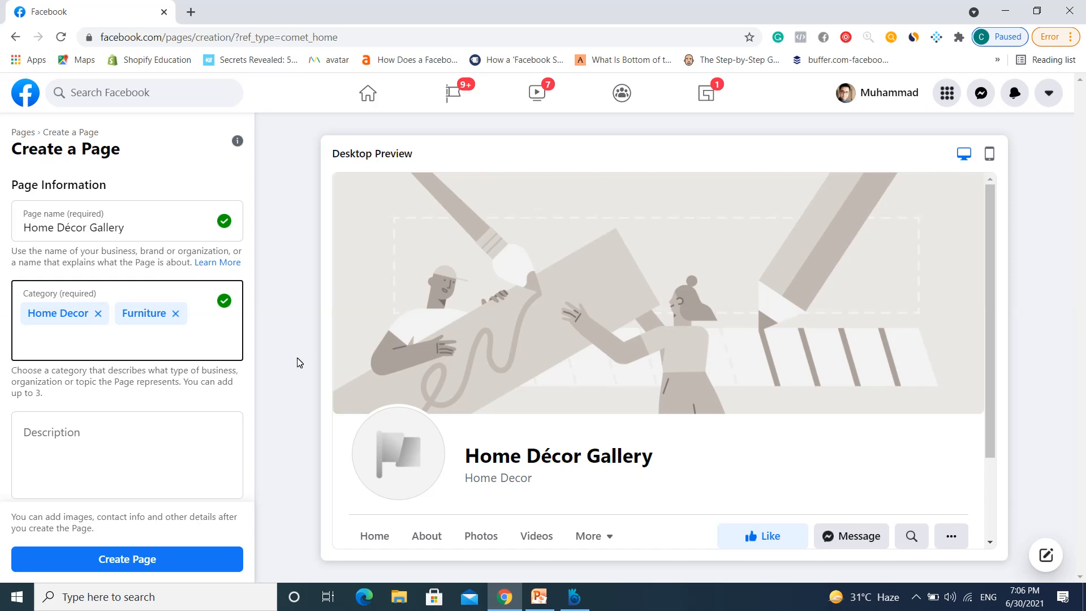
# Search the category suggestions for "digital mar" and "market", clearing the search text without adding a third category
pyautogui.write('digita')
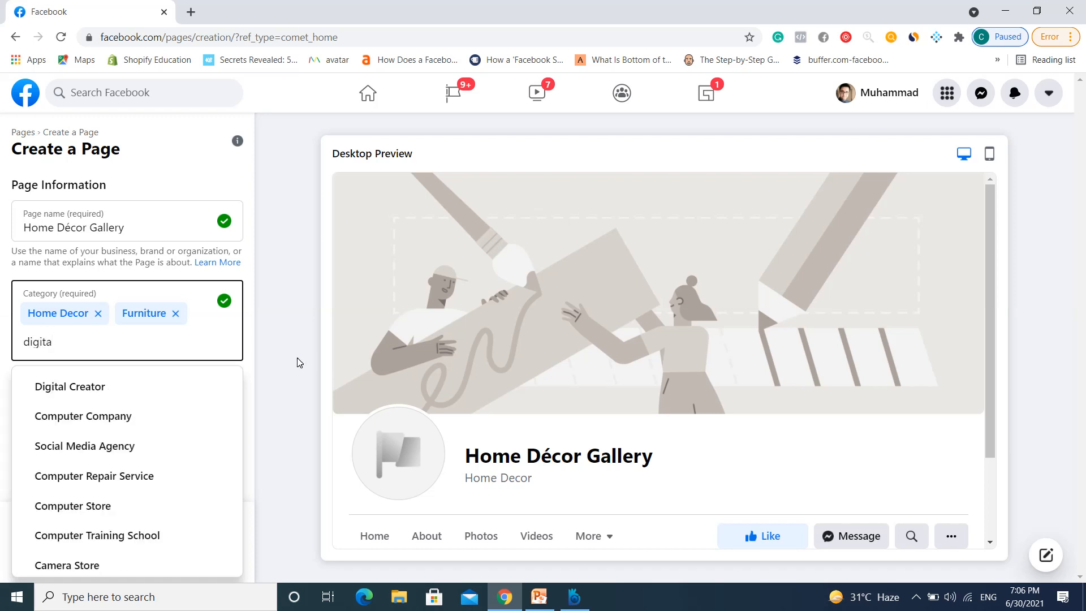
pyautogui.write('l mar')
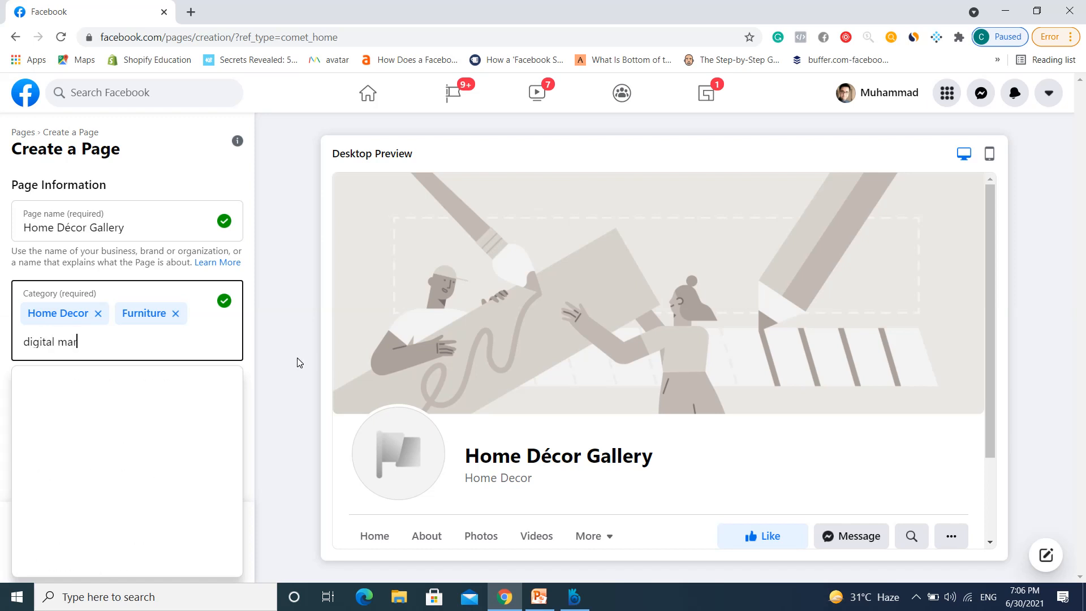
pyautogui.press('BackSpace')
pyautogui.press('BackSpace')
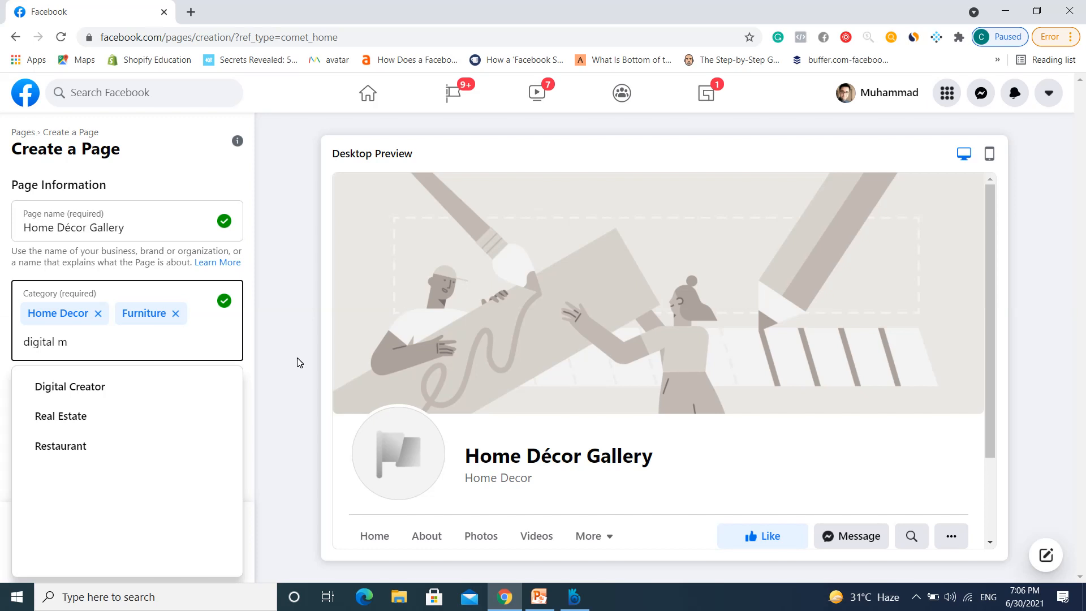
pyautogui.press('BackSpace')
pyautogui.press('BackSpace')
pyautogui.press('BackSpace')
pyautogui.press('BackSpace')
pyautogui.press('BackSpace')
pyautogui.press('BackSpace')
pyautogui.press('BackSpace')
pyautogui.press('BackSpace')
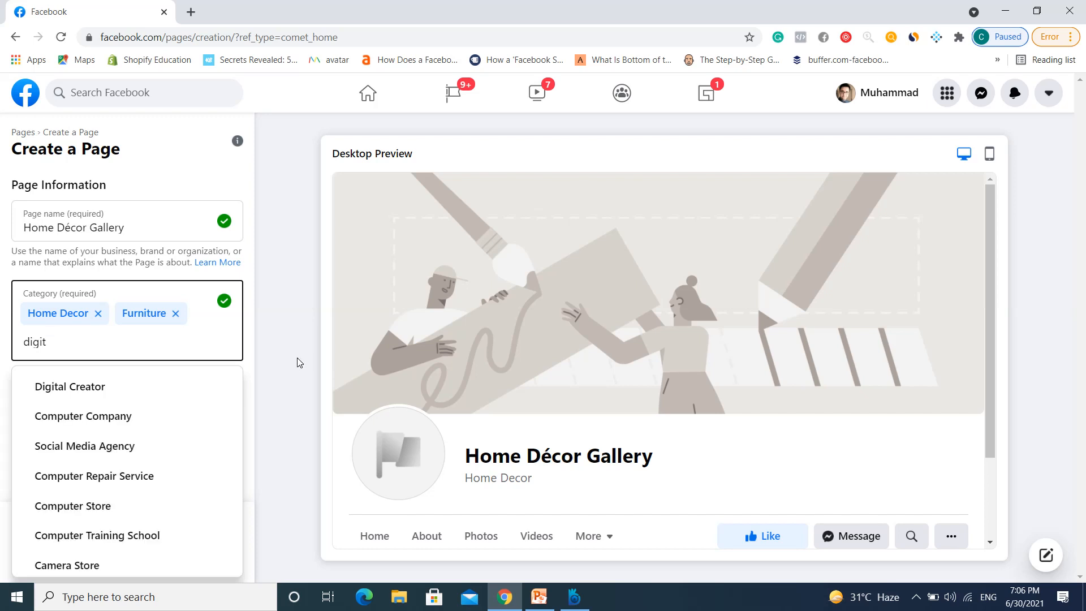
pyautogui.press('BackSpace')
pyautogui.write('market')
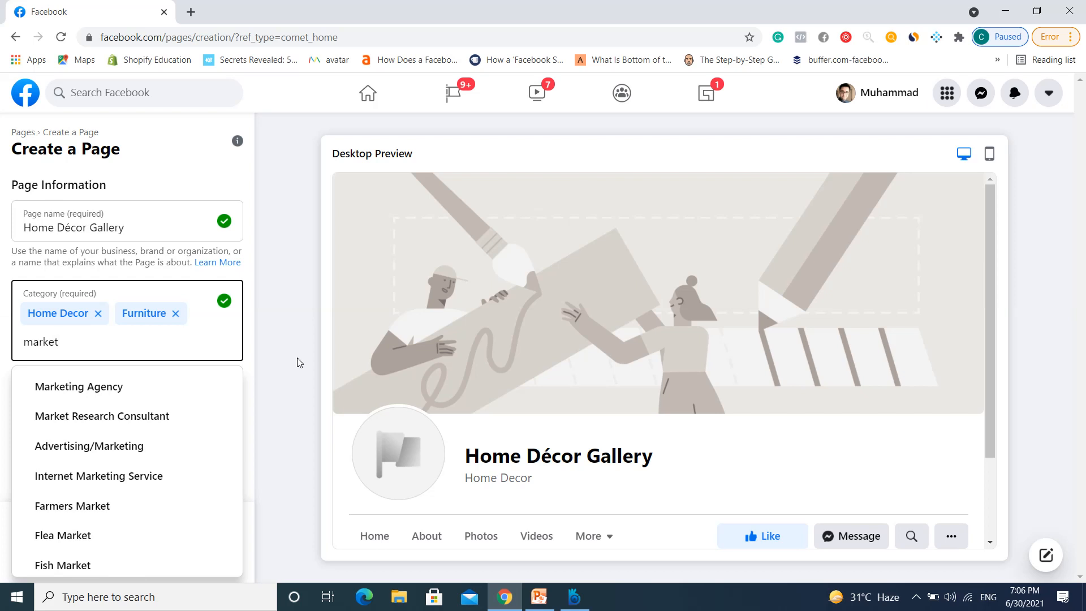
pyautogui.press('BackSpace')
pyautogui.press('BackSpace')
pyautogui.press('BackSpace')
pyautogui.press('BackSpace')
pyautogui.press('BackSpace')
pyautogui.press('BackSpace')
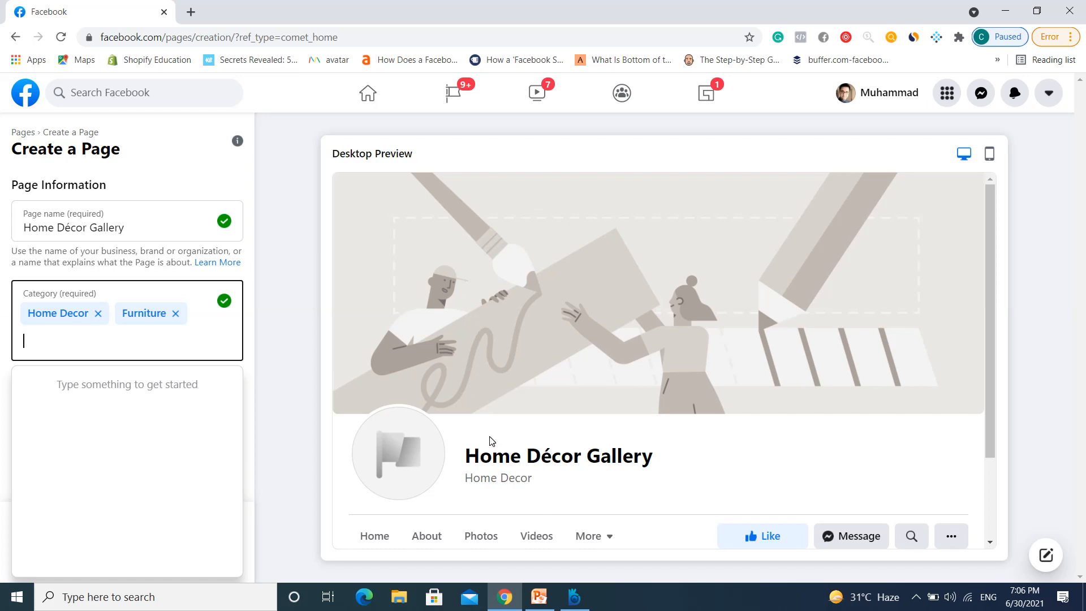
pyautogui.click(266, 257)
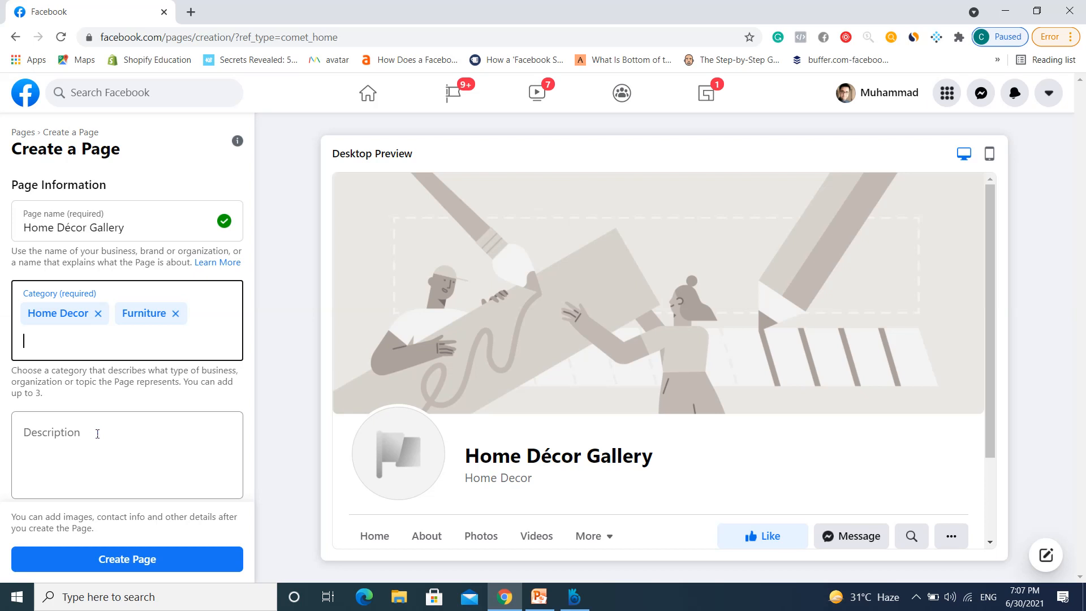
pyautogui.write('Bes')
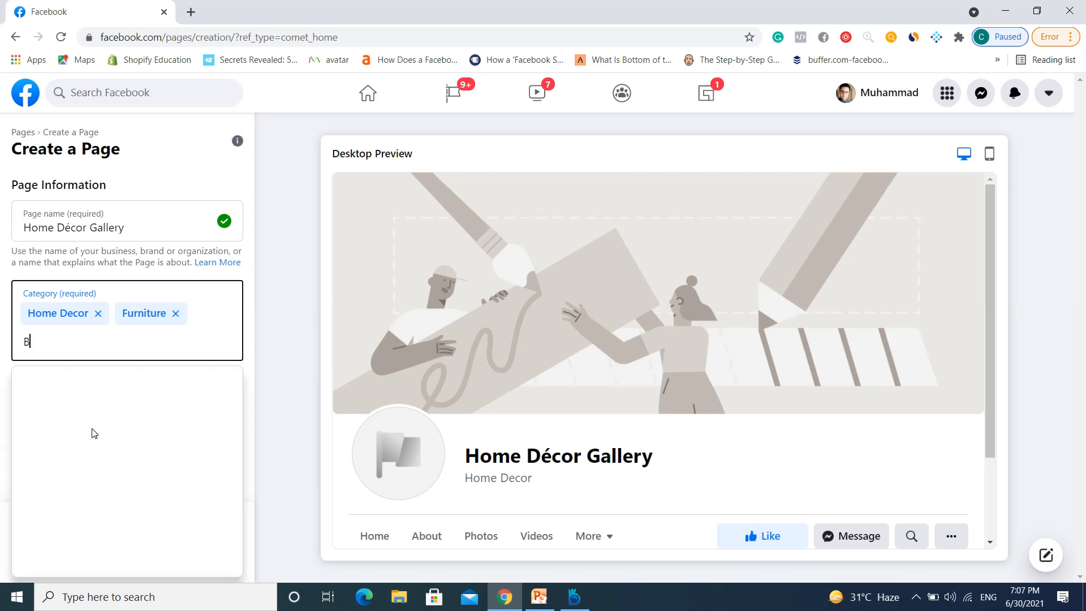
pyautogui.press('BackSpace')
pyautogui.press('BackSpace')
pyautogui.press('BackSpace')
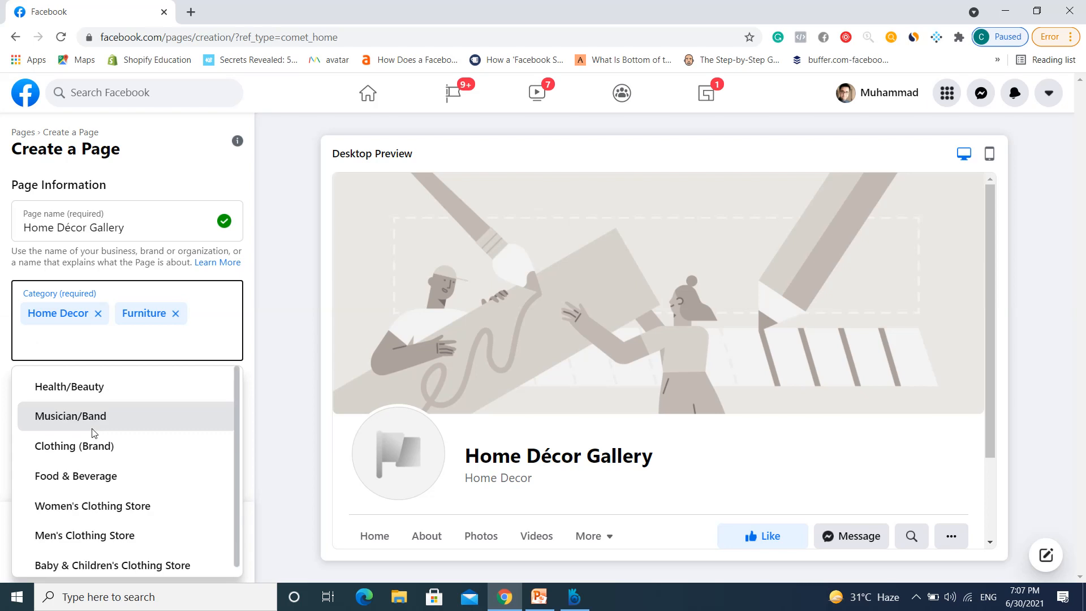
pyautogui.click(106, 383)
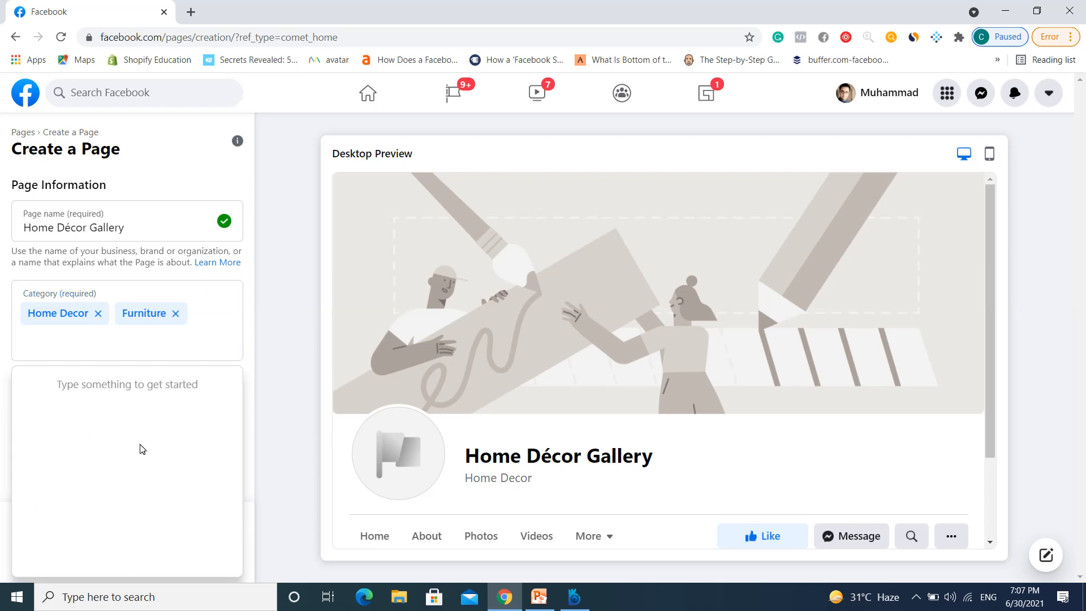
# Remove the Furniture category and enter the description "House of best home decor products in Pakistan at affordable prices."
pyautogui.click(175, 313)
pyautogui.click(118, 400)
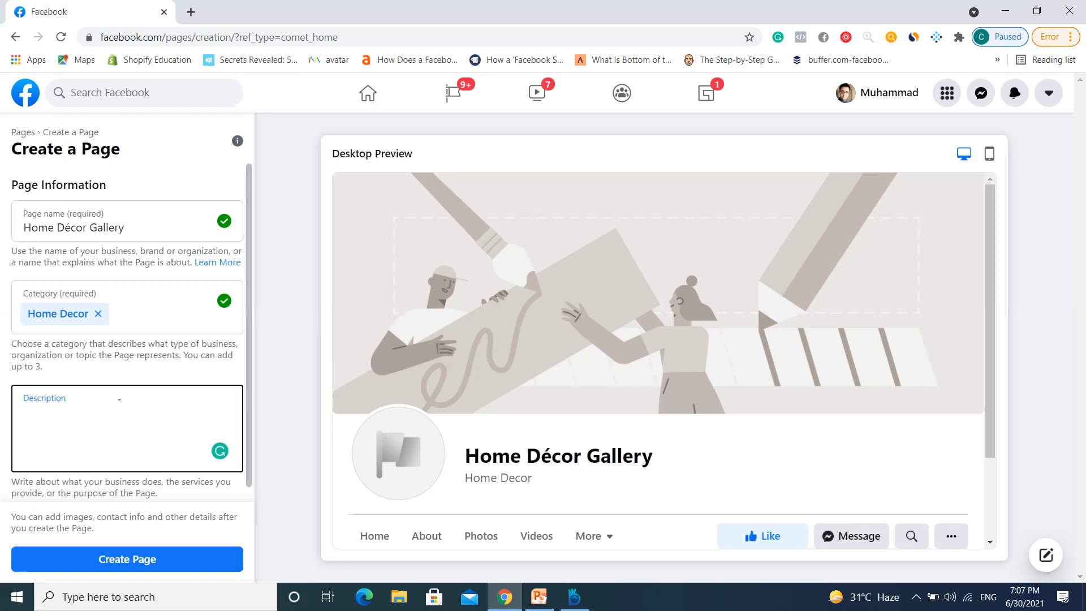
pyautogui.write('House of best home deco')
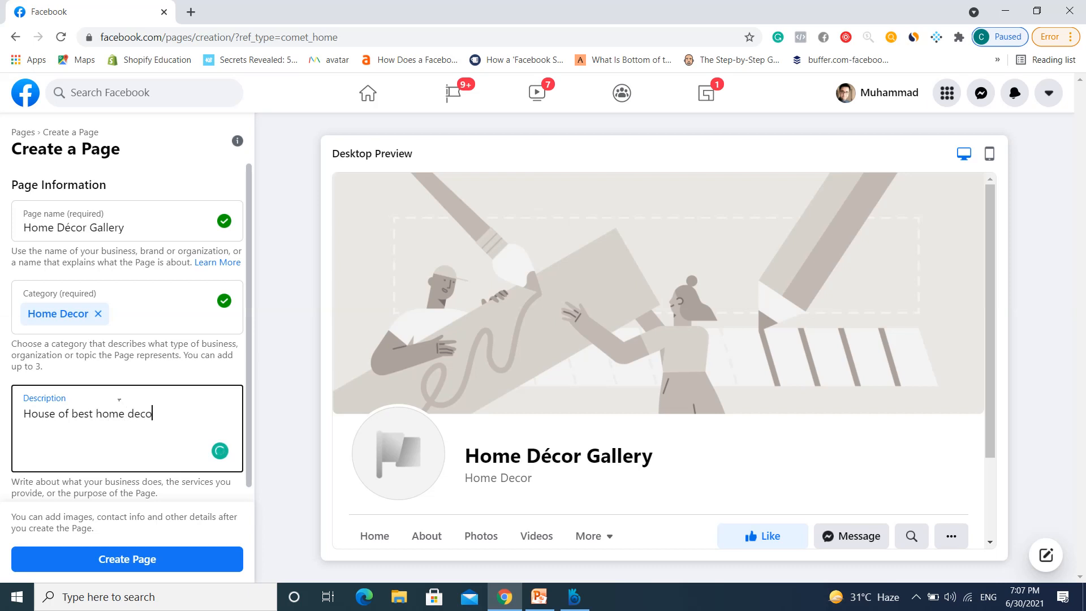
pyautogui.write('r products in Pakistan at afforda')
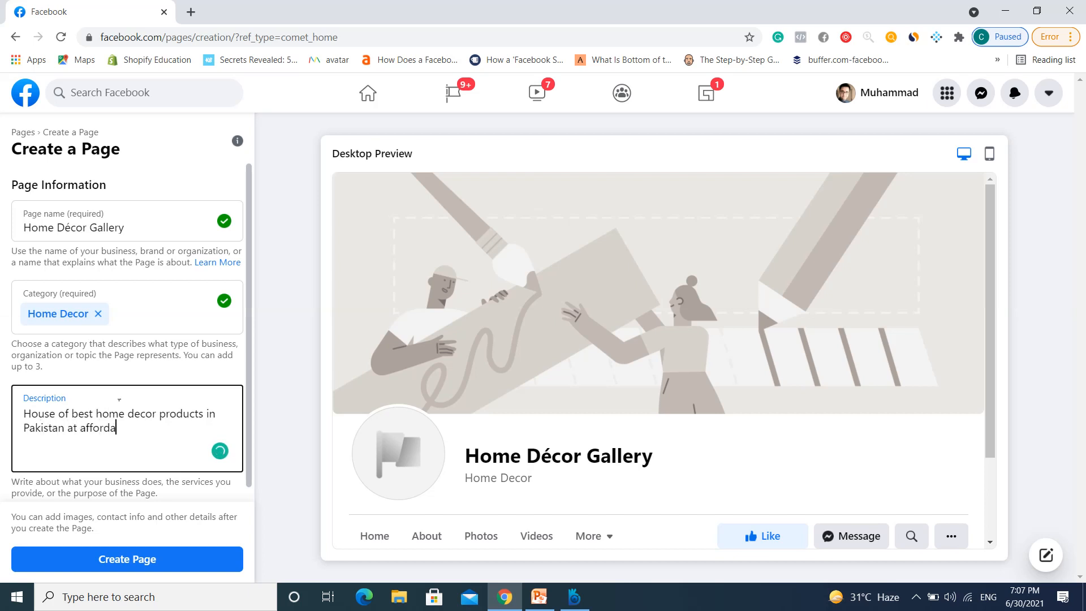
pyautogui.write('ble prices.')
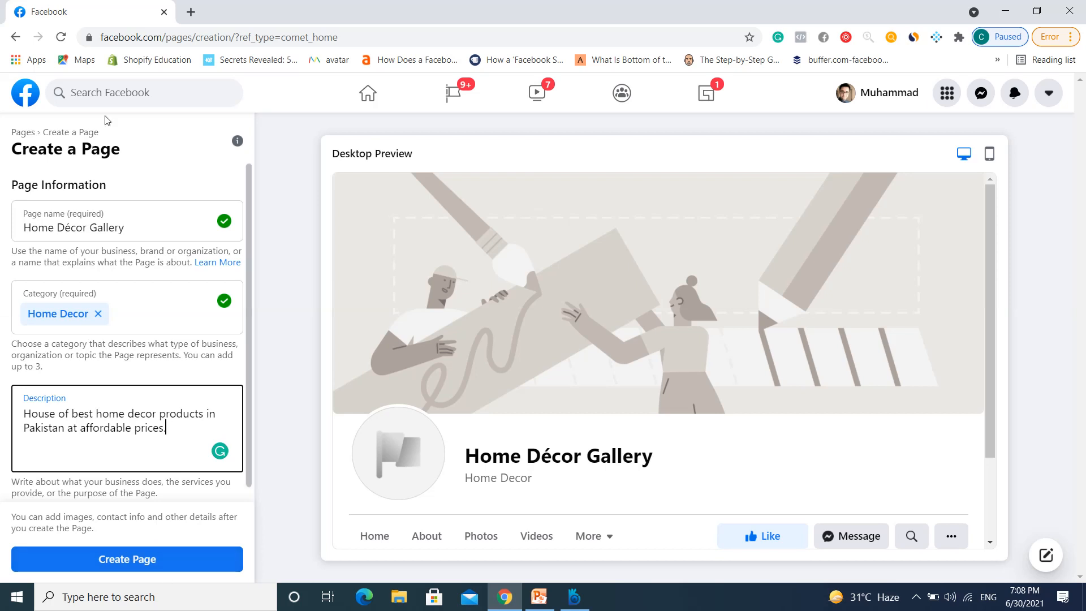
# Open the existing BigBucks Digital Coach Page in a new browser tab and look over its home content
pyautogui.click(191, 12)
pyautogui.write('fa')
pyautogui.press('Return')
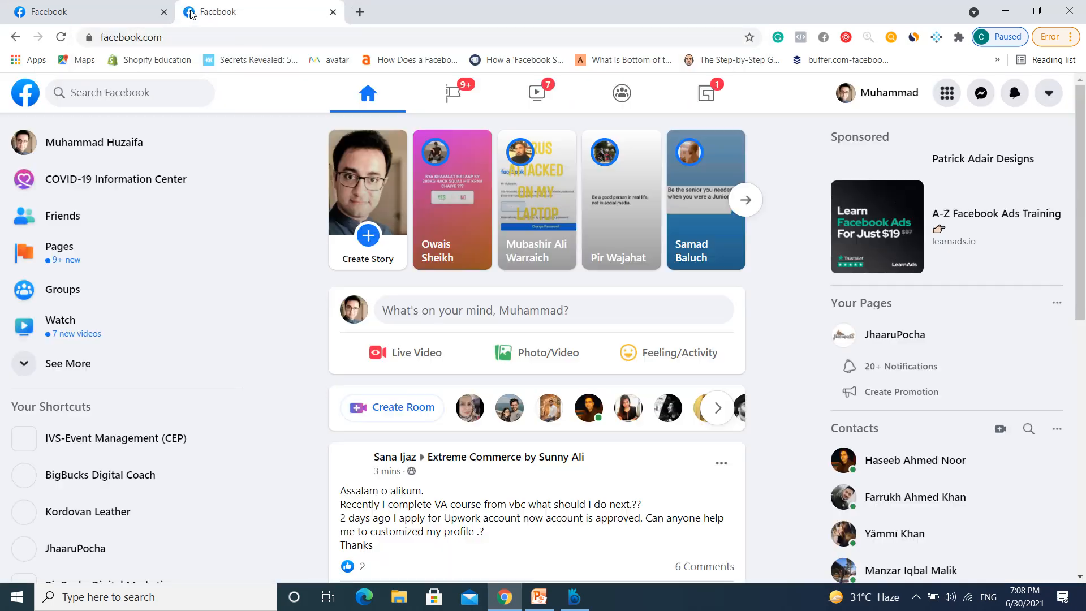
pyautogui.click(84, 480)
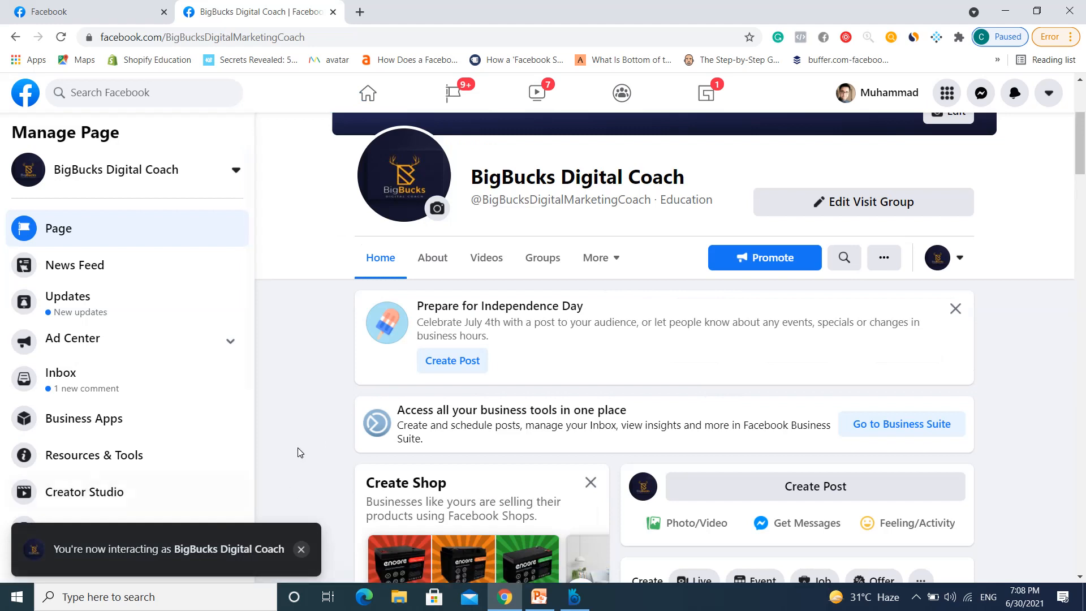
pyautogui.scroll(-5, 422, 399)
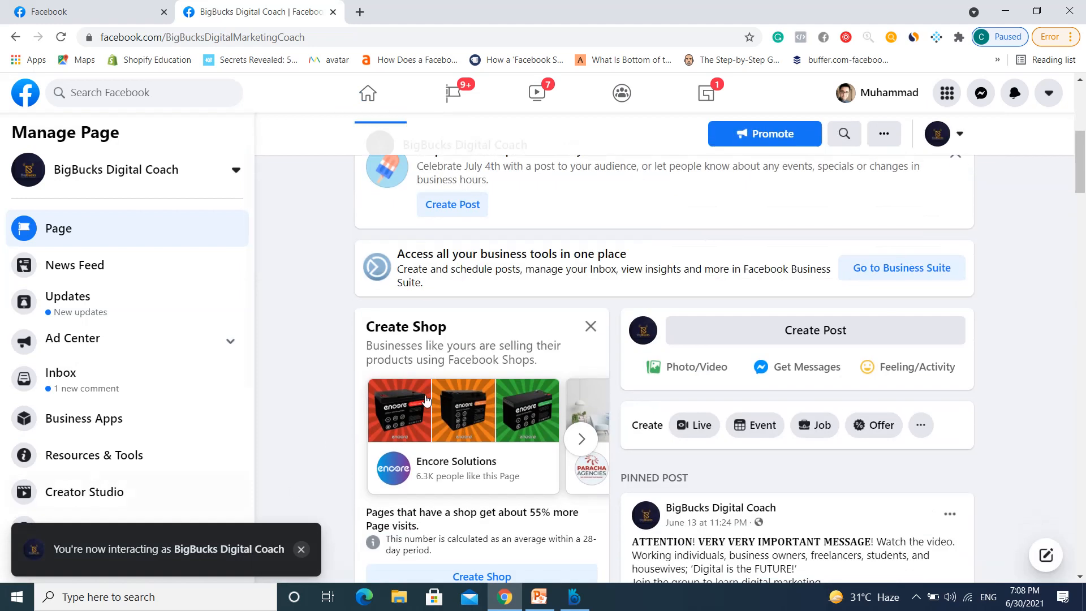
pyautogui.click(574, 598)
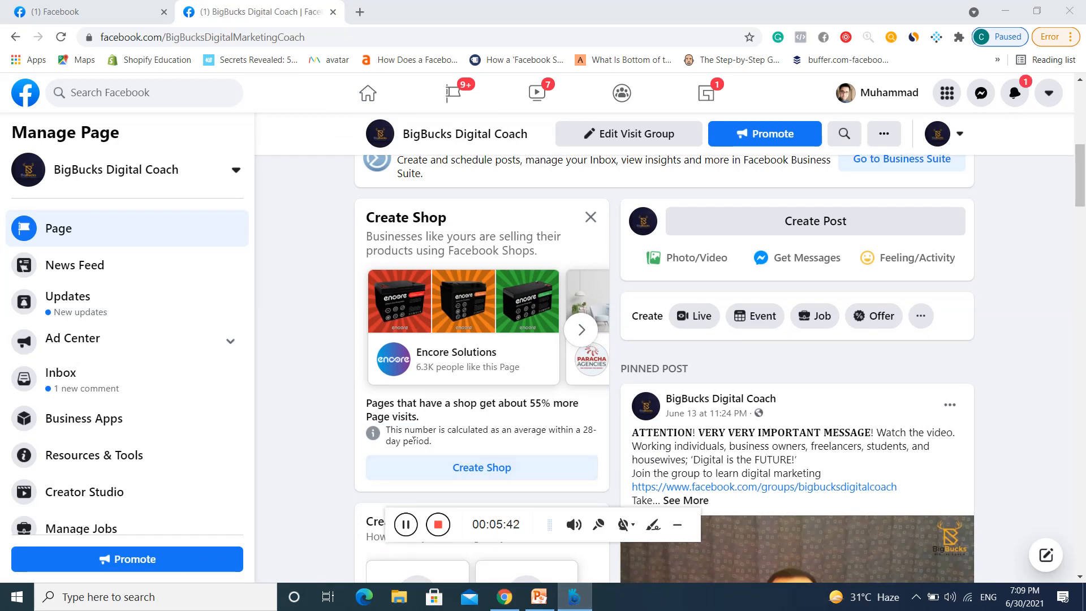
pyautogui.click(679, 524)
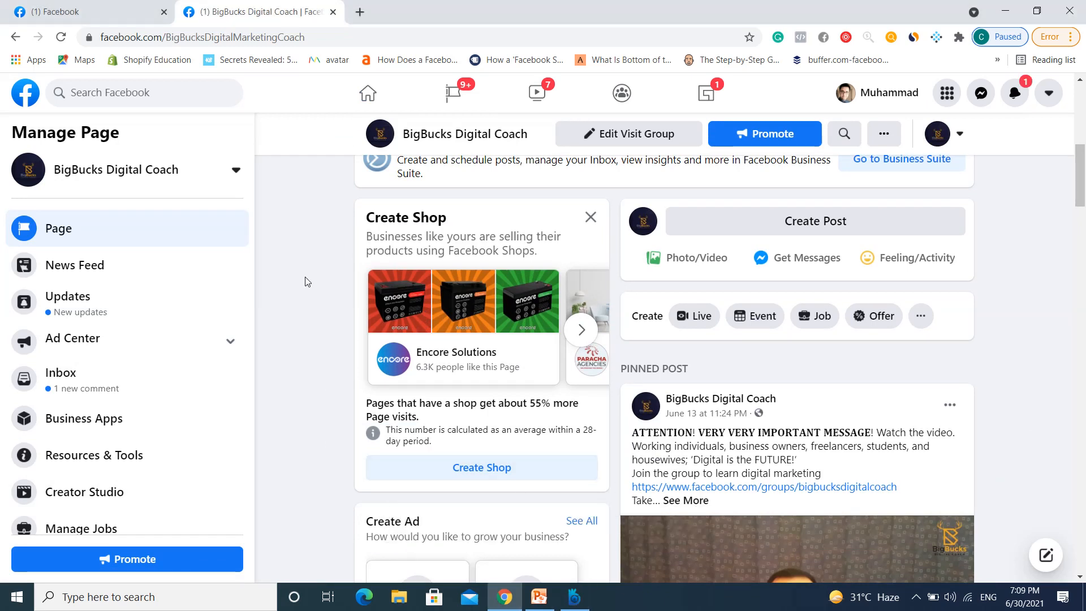
# Return to the Page creation form and create the Home Décor Gallery Page
pyautogui.click(28, 6)
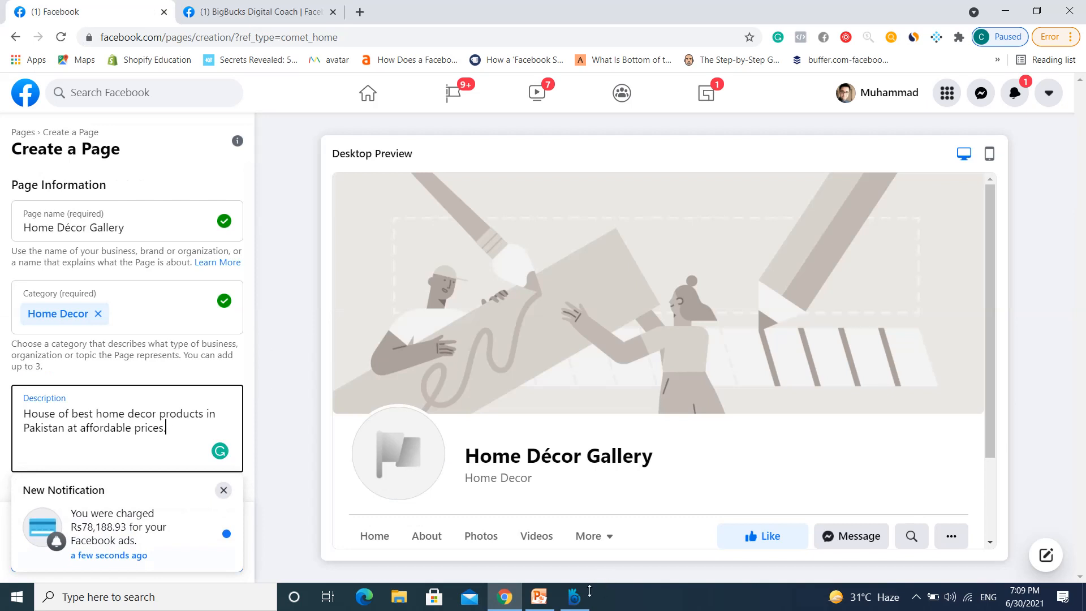
pyautogui.moveTo(584, 596)
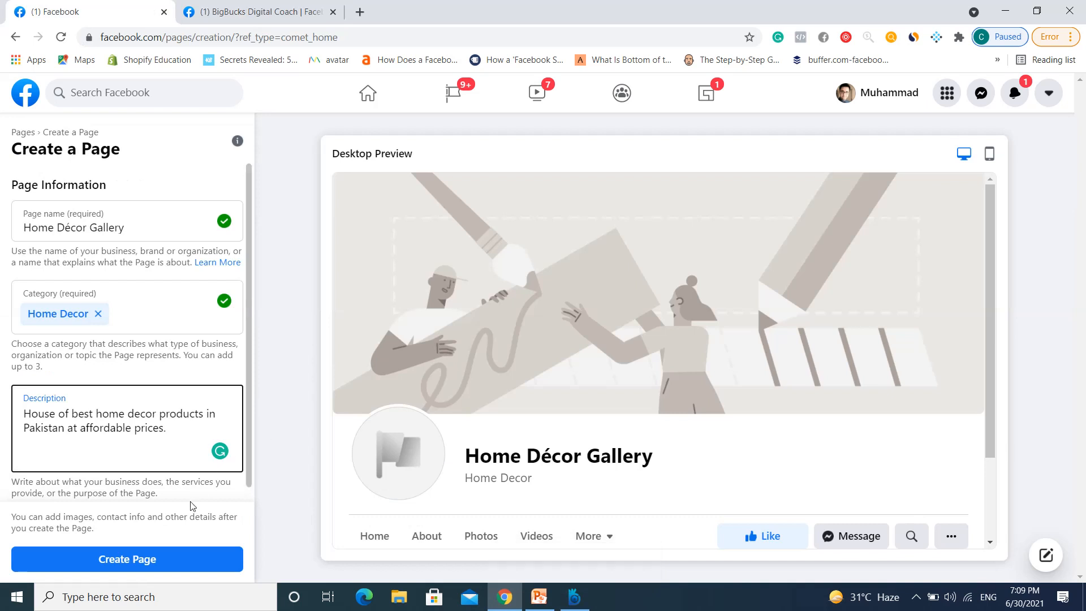
pyautogui.click(173, 559)
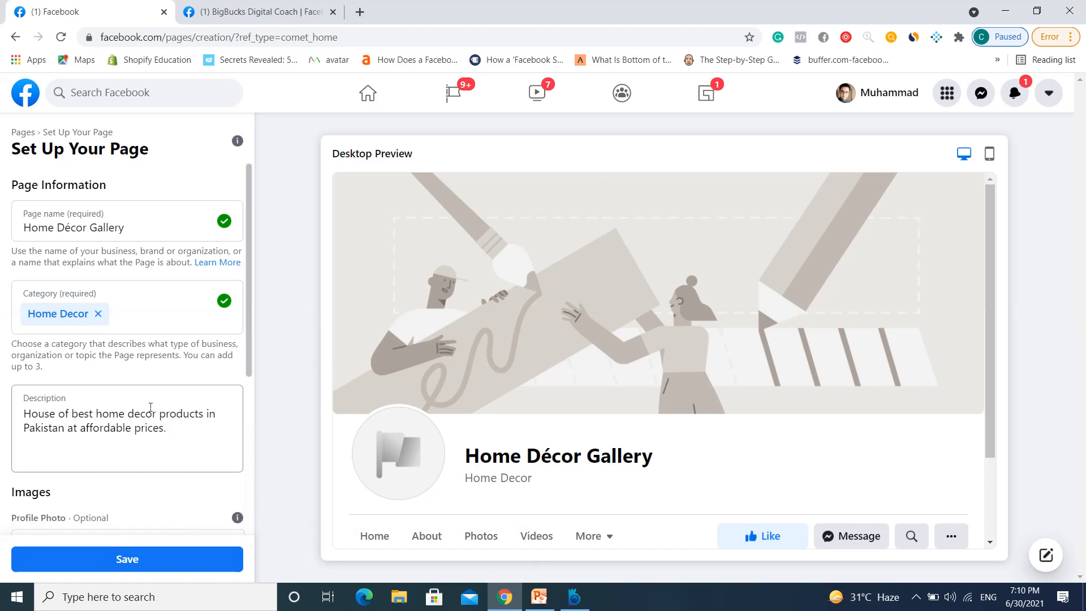
pyautogui.scroll(-5, 150, 410)
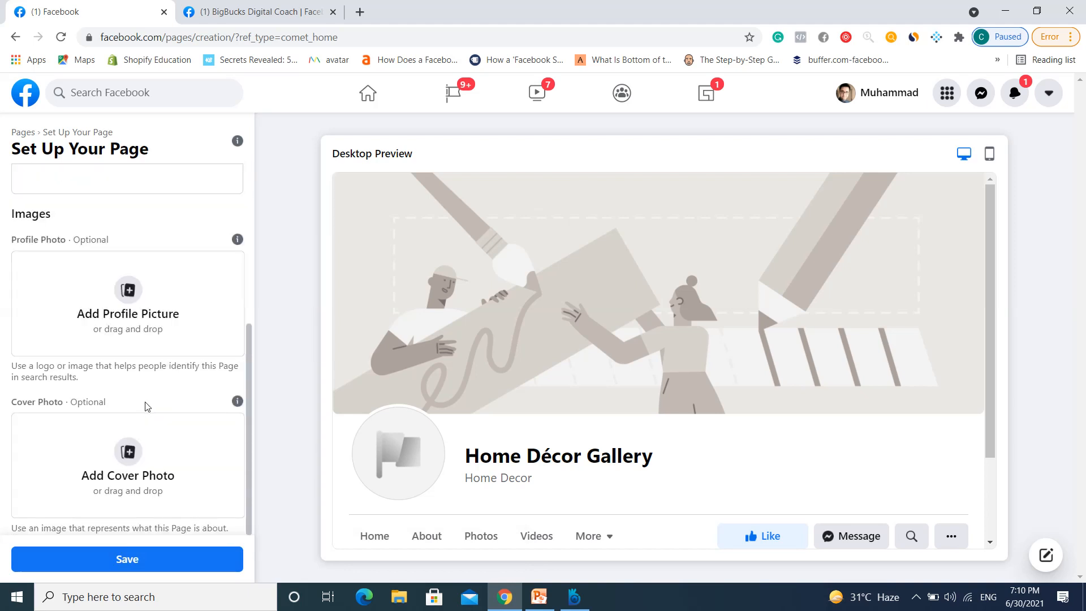
pyautogui.scroll(1, 150, 407)
pyautogui.scroll(1, 150, 408)
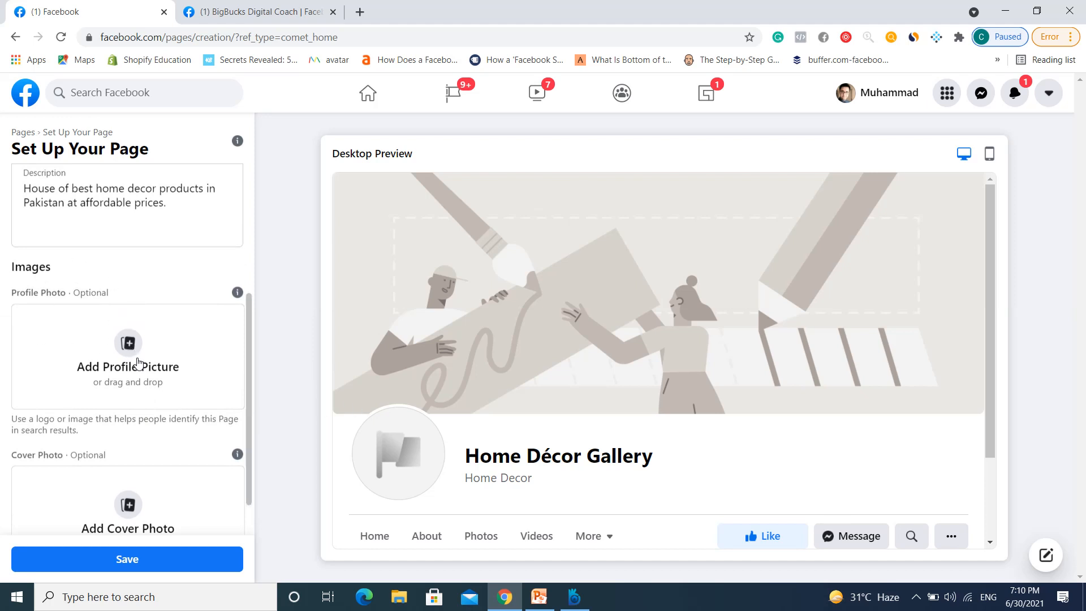
pyautogui.scroll(-1, 137, 361)
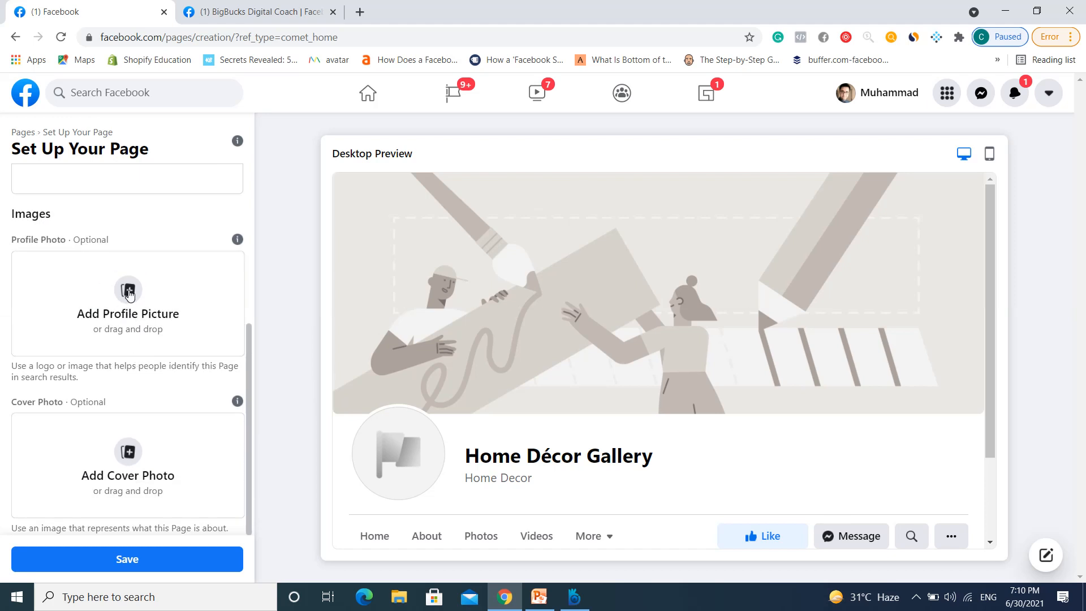
pyautogui.click(360, 12)
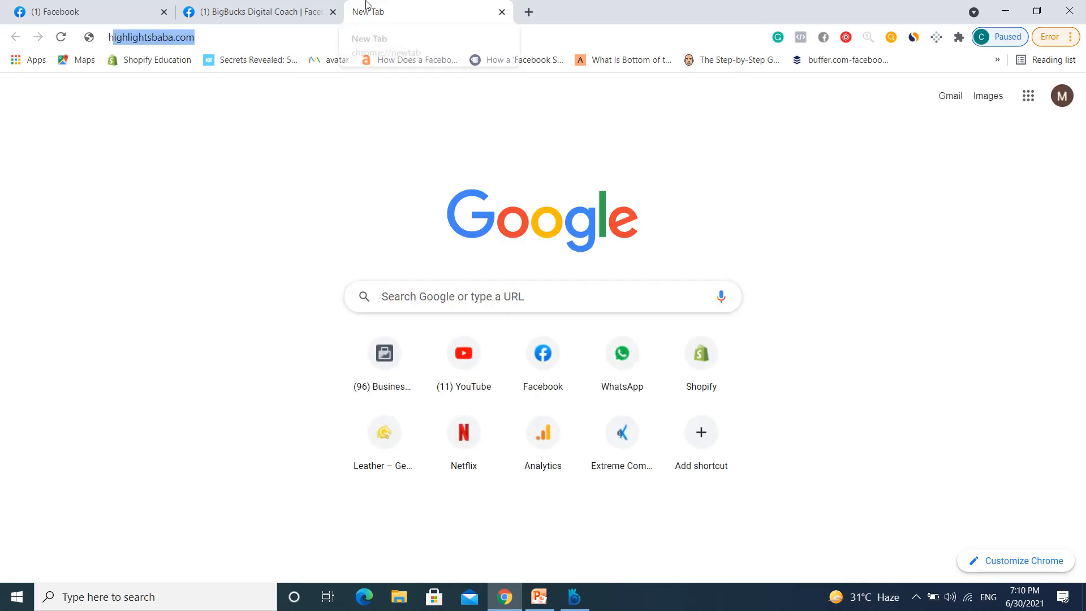
pyautogui.write('home decor logo')
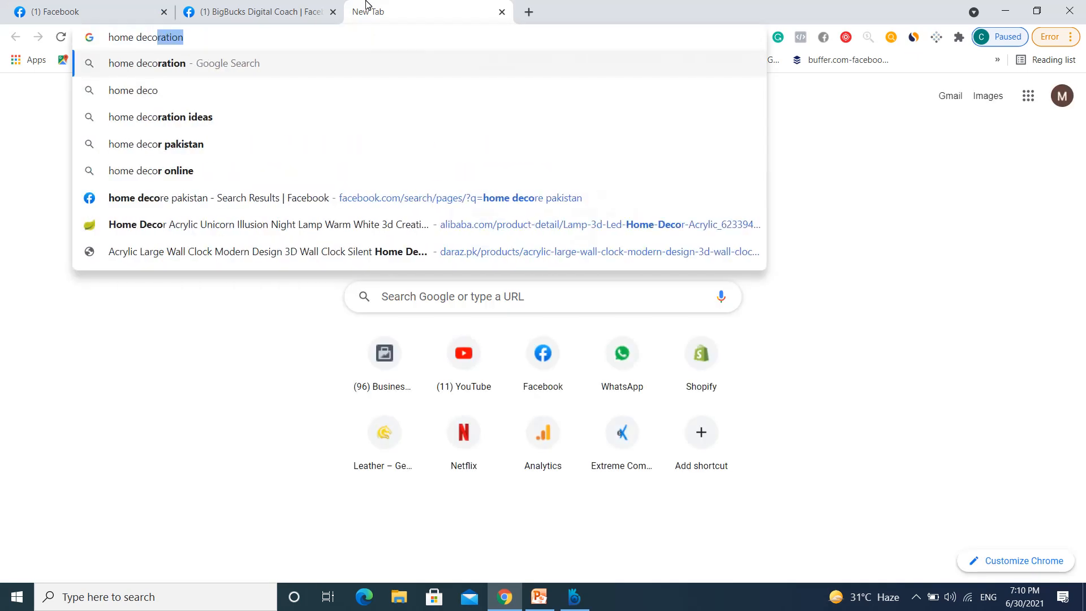
pyautogui.press('Return')
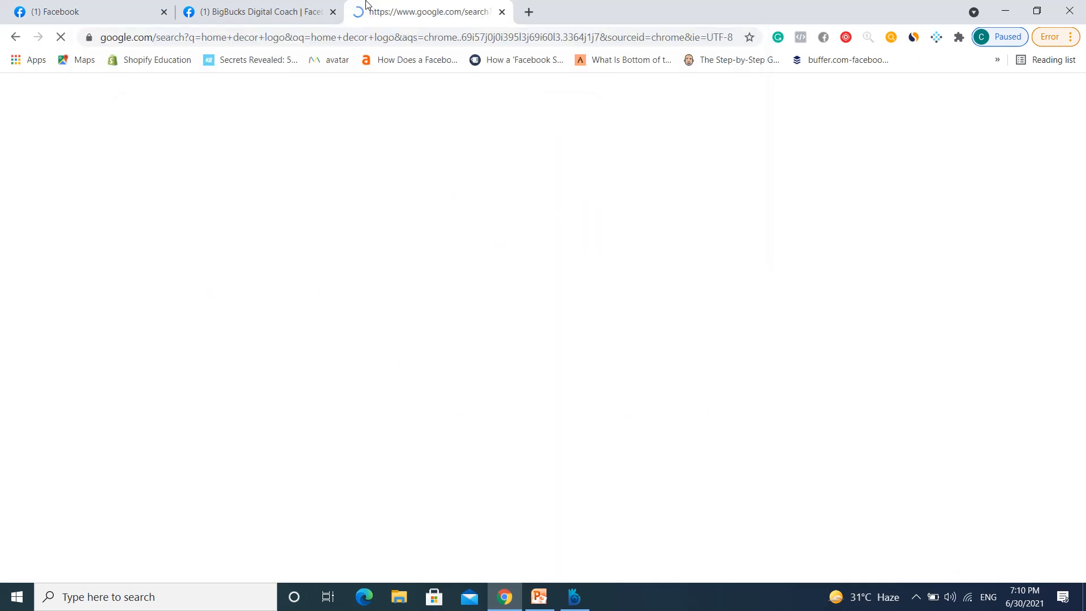
pyautogui.click(209, 154)
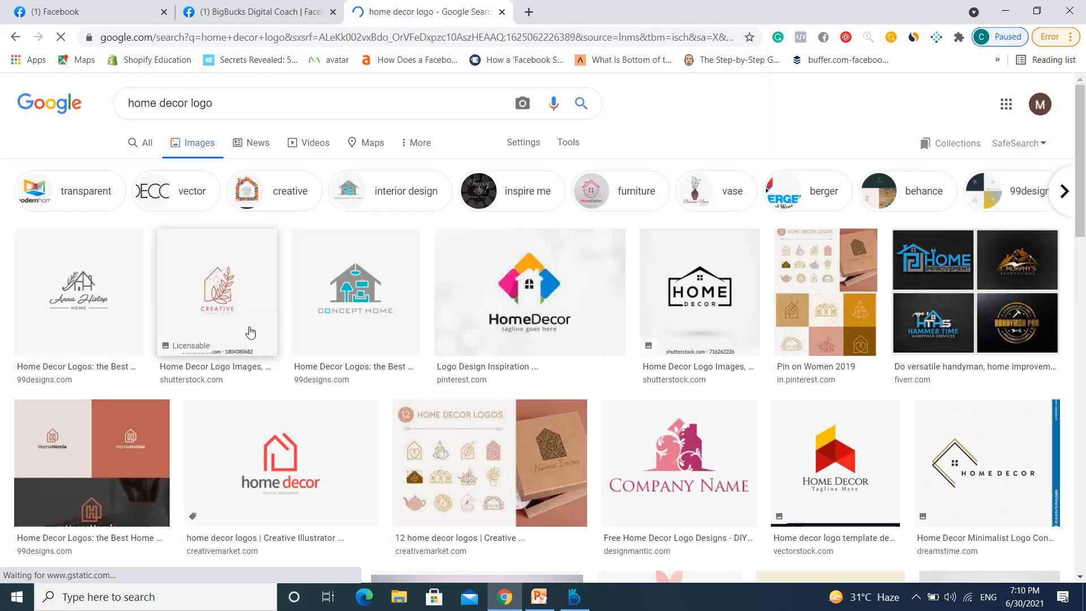
# Save the black house-shaped Home Decor logo from the Shutterstock result as a JPEG in the Downloads folder
pyautogui.click(660, 304)
pyautogui.rightClick(788, 242)
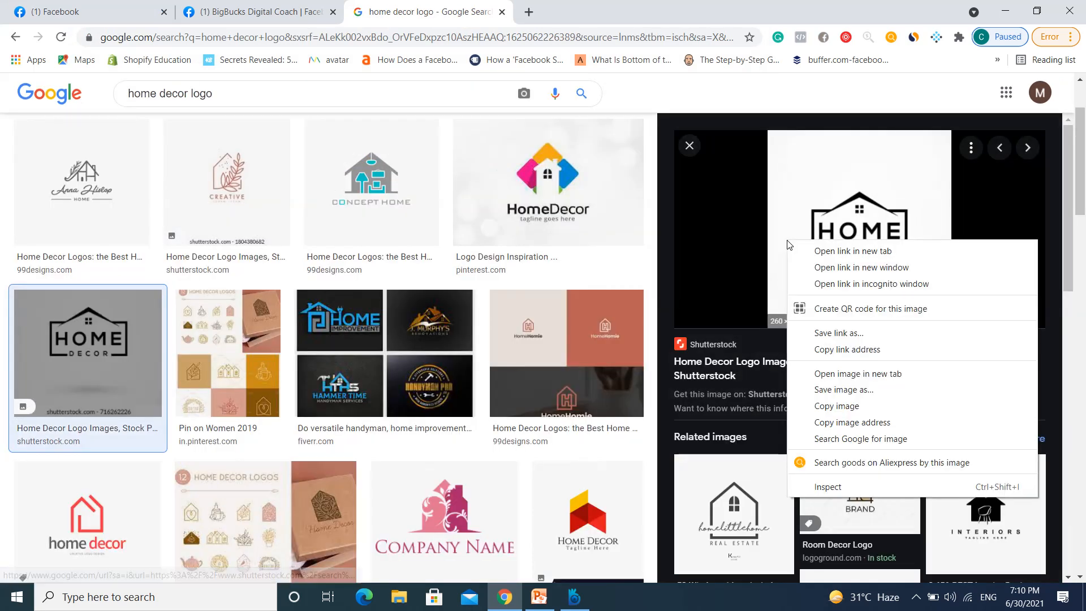
pyautogui.click(847, 390)
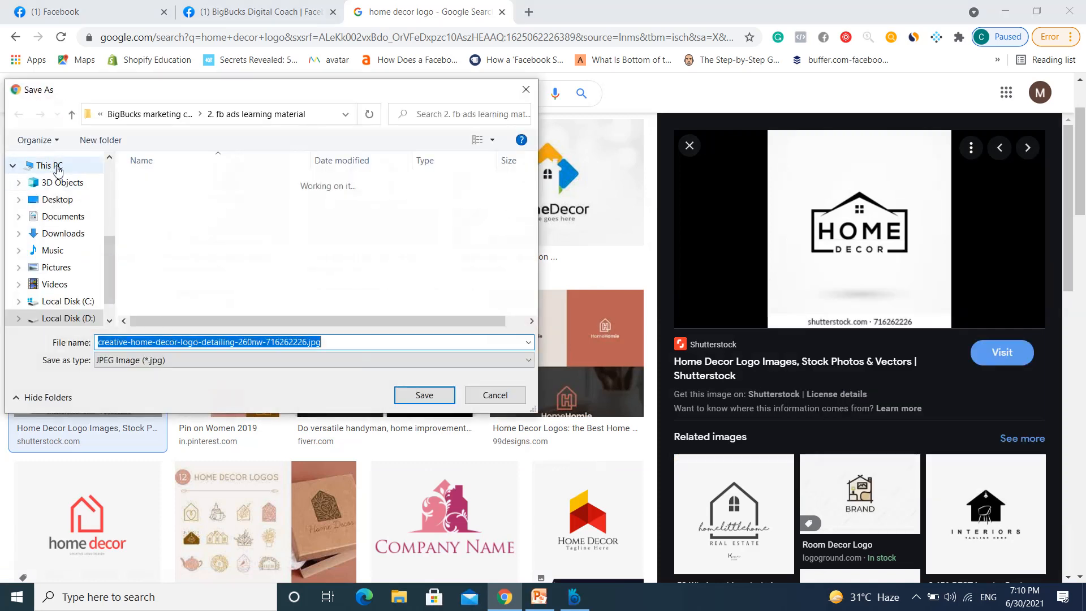
pyautogui.click(67, 232)
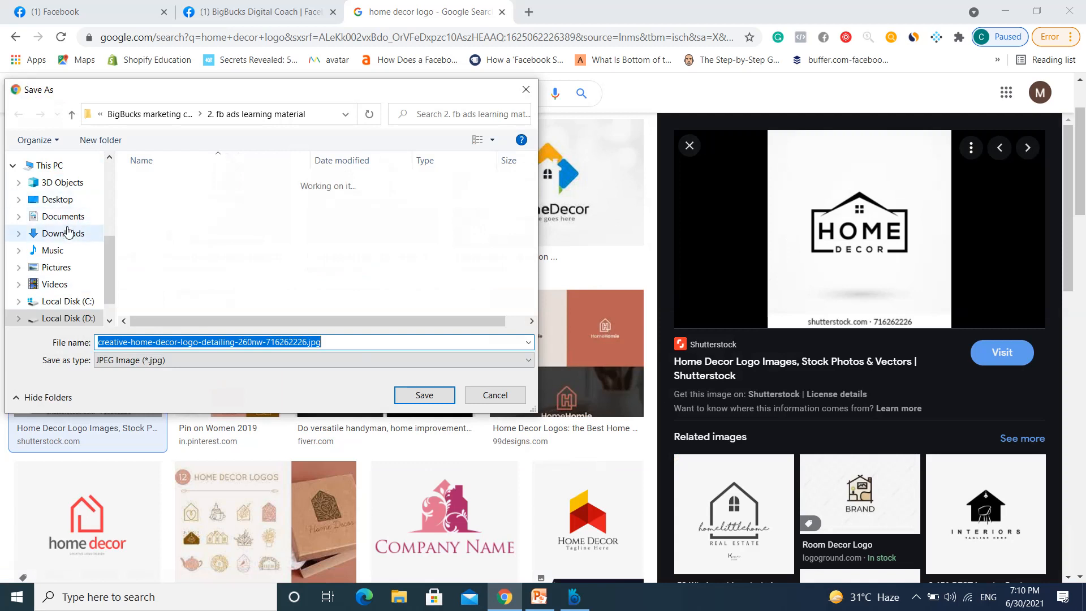
pyautogui.click(435, 394)
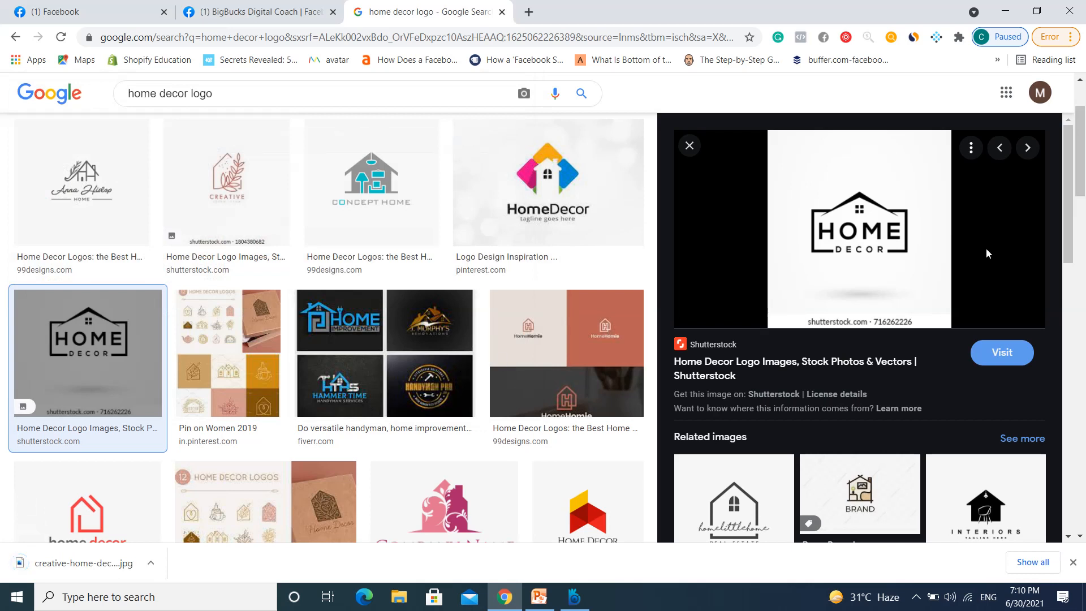
pyautogui.click(690, 147)
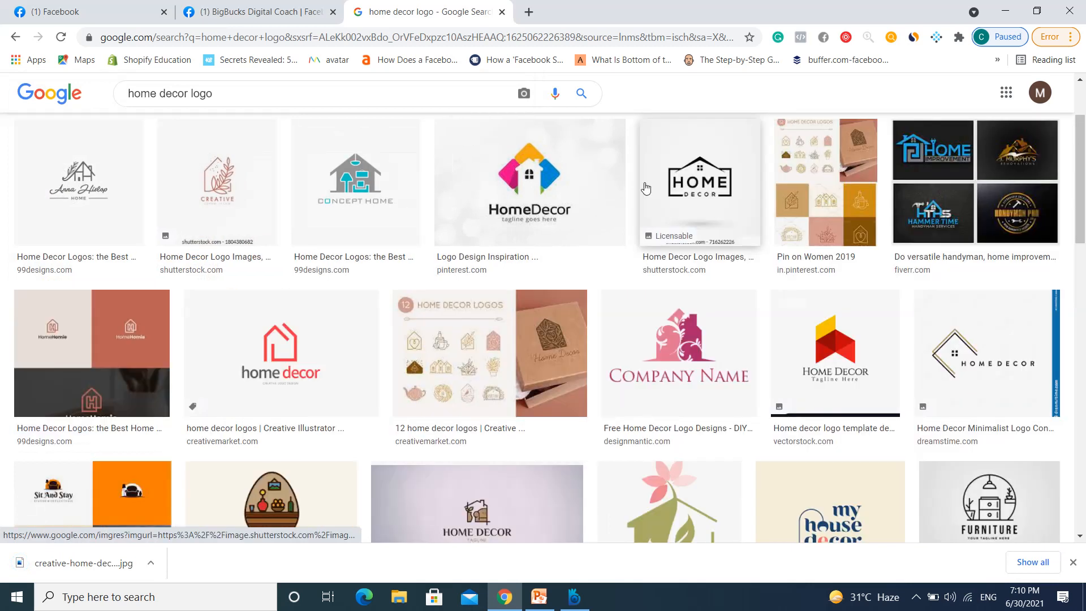
pyautogui.click(1073, 562)
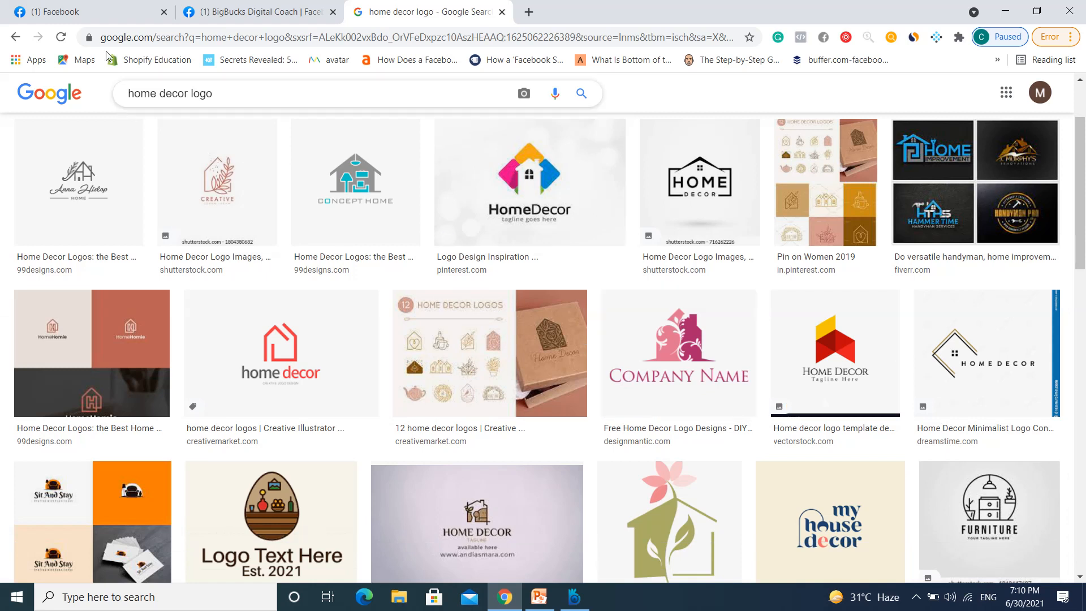
# Return to the Page setup and add the downloaded creative-home-decor-logo image as the profile picture
pyautogui.click(93, 10)
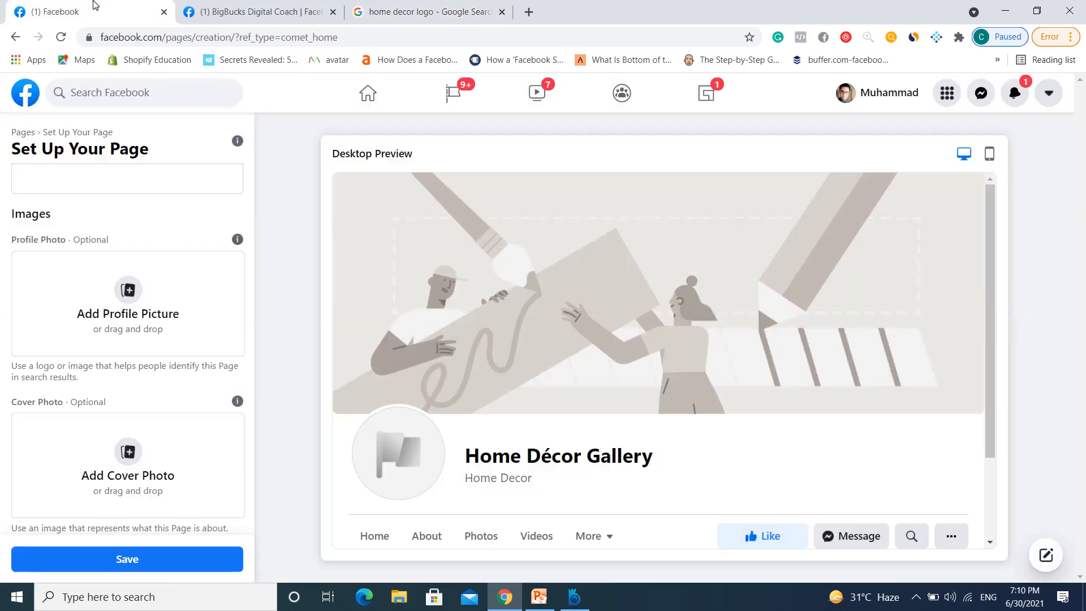
pyautogui.click(135, 312)
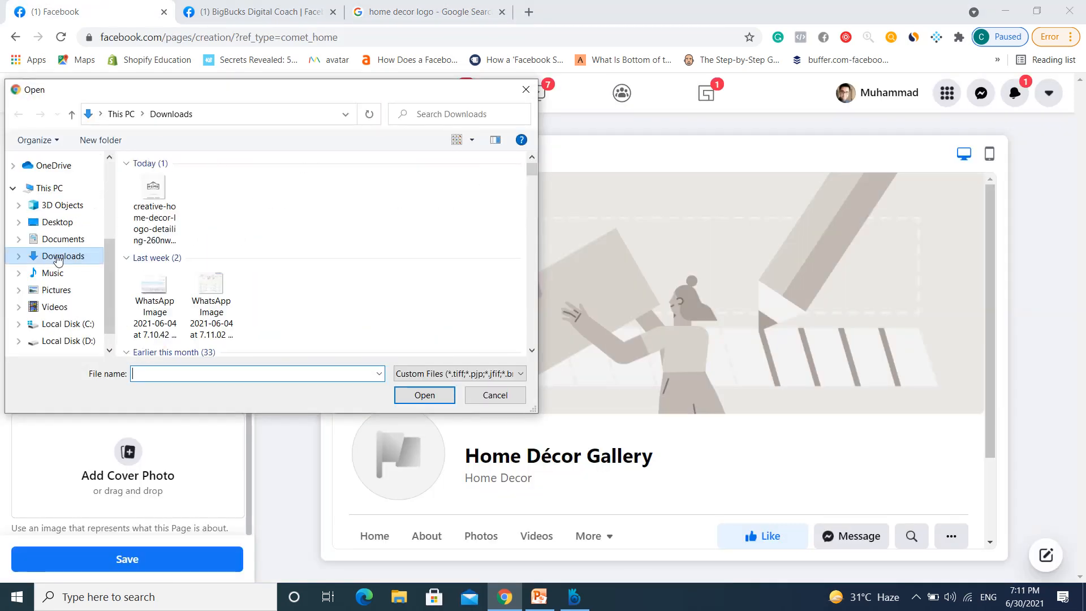
pyautogui.click(154, 209)
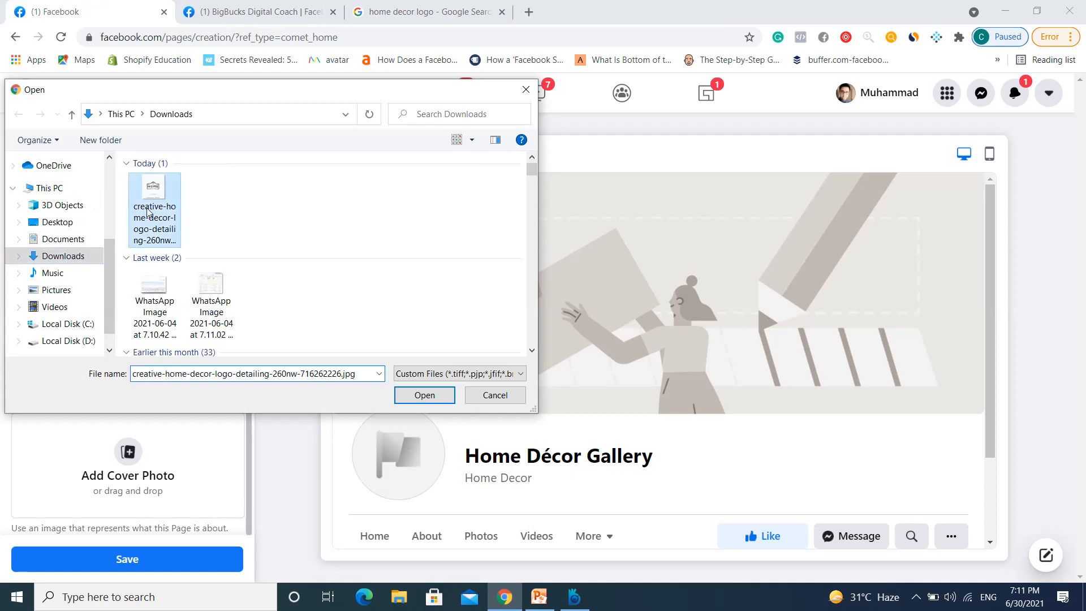
pyautogui.click(436, 394)
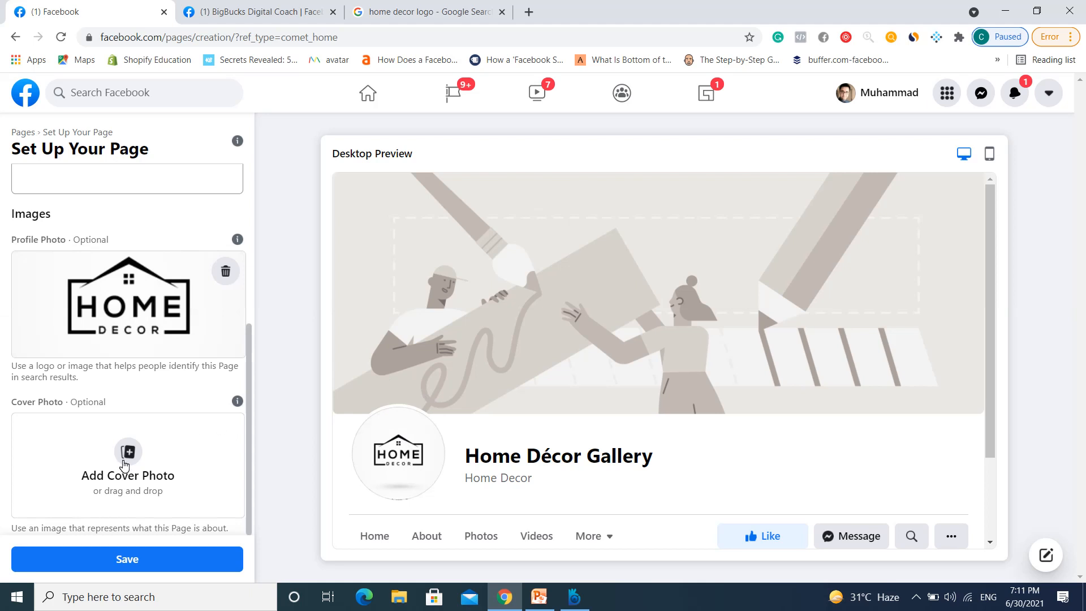
# Go back to the Google Images results and search for "home decor fb cover photo" instead
pyautogui.click(461, 11)
pyautogui.click(271, 88)
pyautogui.press('BackSpace')
pyautogui.press('BackSpace')
pyautogui.press('BackSpace')
pyautogui.press('BackSpace')
pyautogui.write('f')
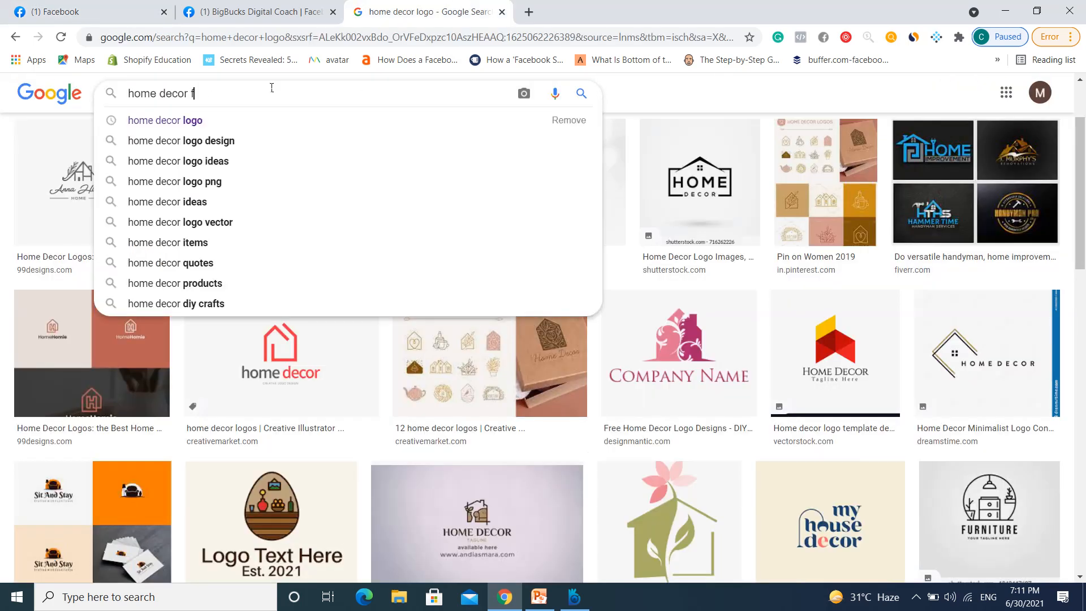
pyautogui.write('b cover photo')
pyautogui.press('Return')
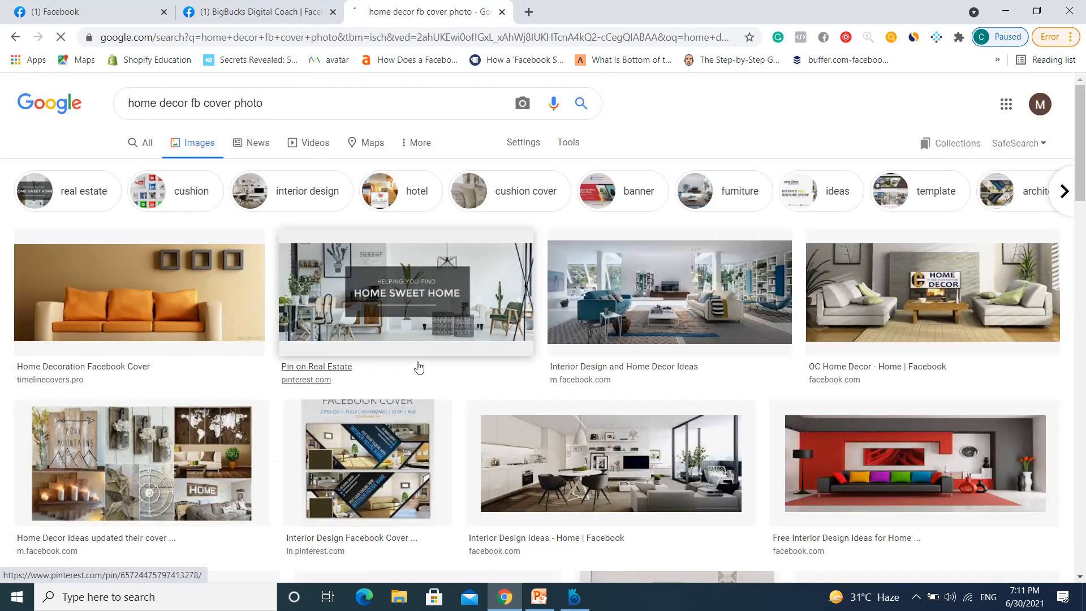
# Save the "Home Sweet Home" cover image from the Pinterest result as a PNG in the Downloads folder
pyautogui.click(419, 368)
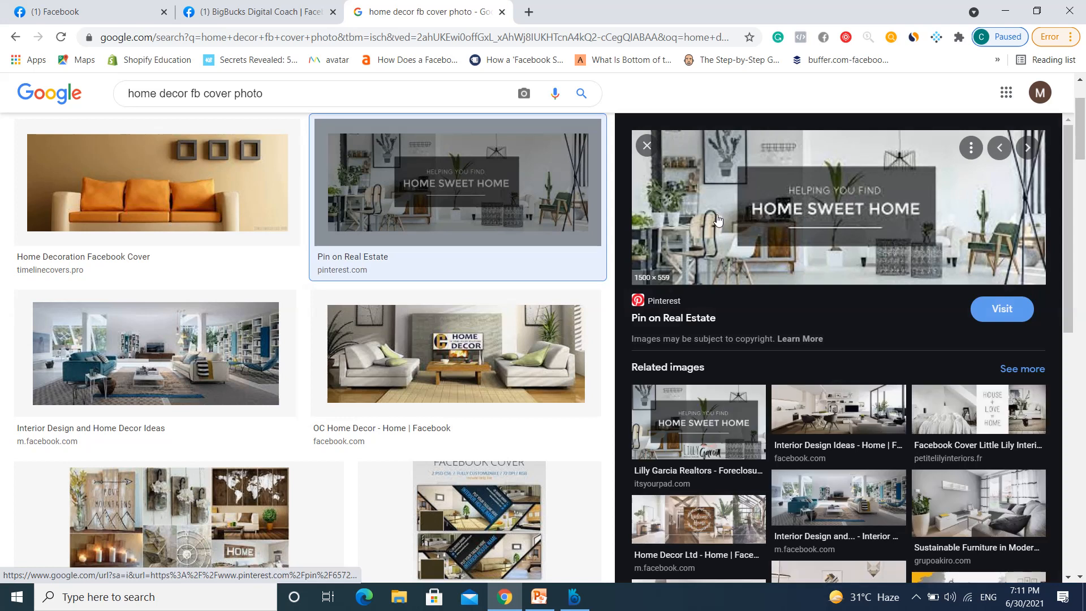
pyautogui.rightClick(718, 219)
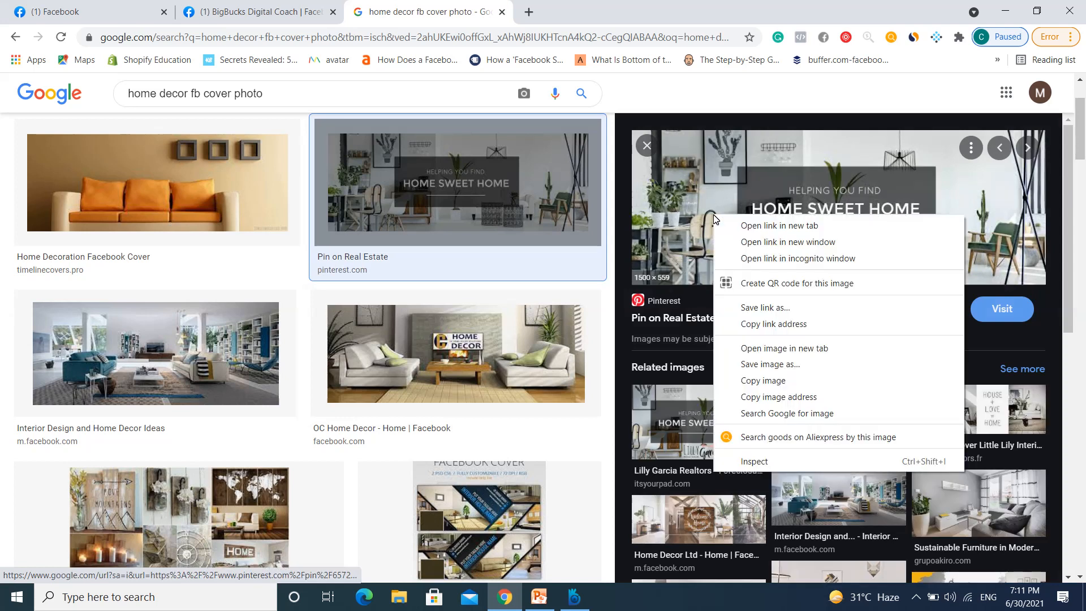
pyautogui.click(770, 365)
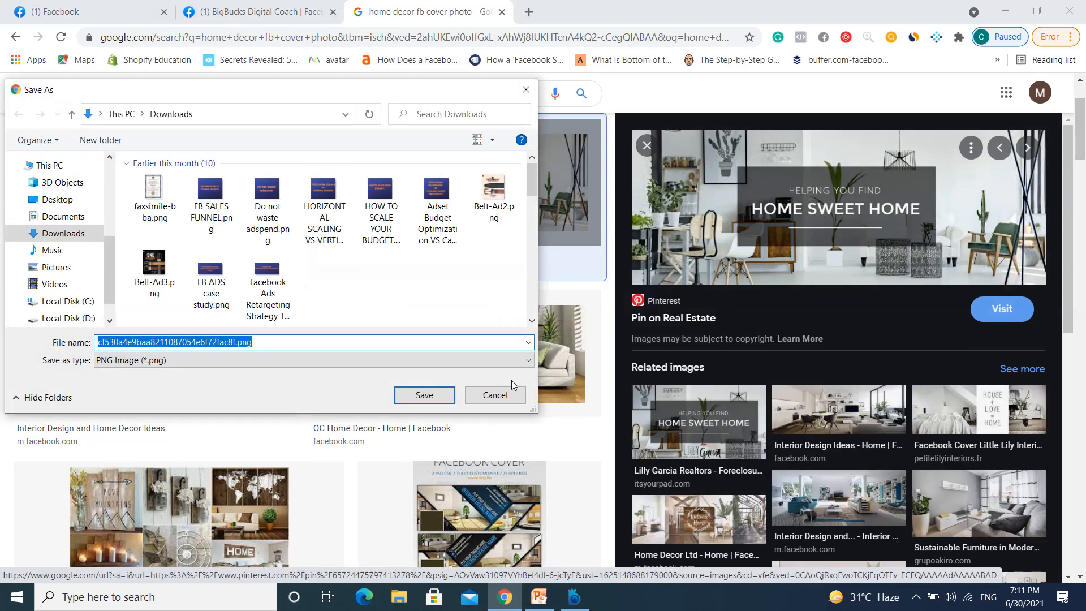
pyautogui.click(428, 397)
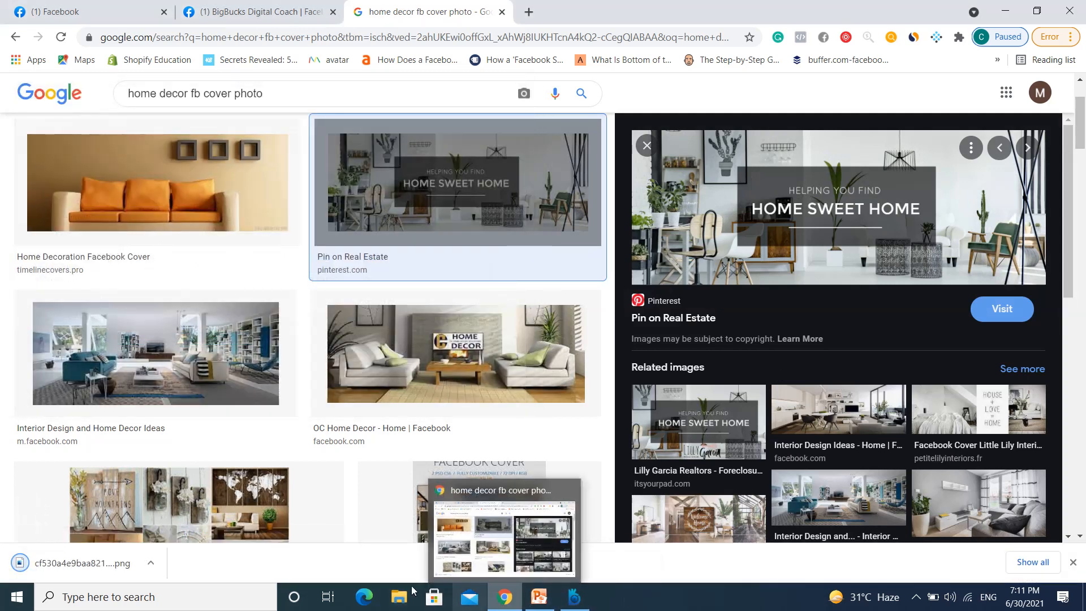
# Return to the Page setup and add the downloaded "Home Sweet Home" image as the cover photo
pyautogui.click(80, 6)
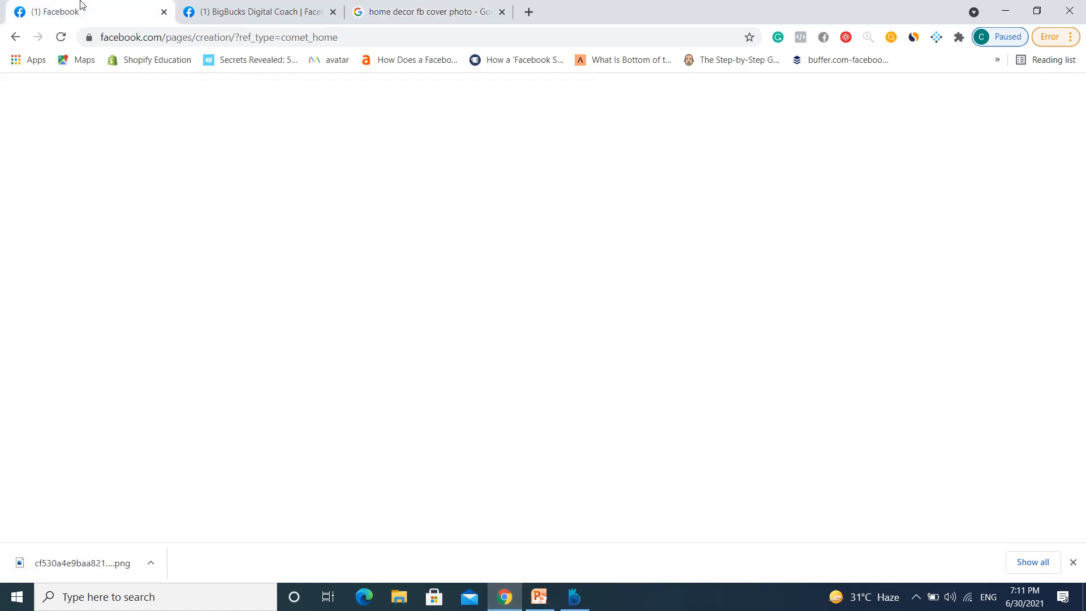
pyautogui.click(144, 470)
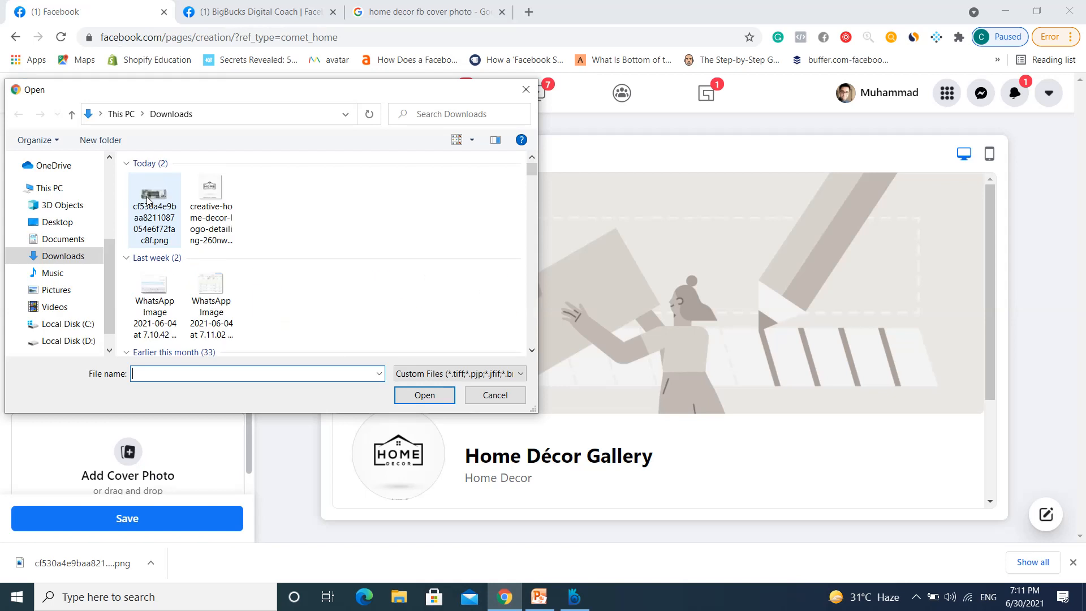
pyautogui.click(148, 197)
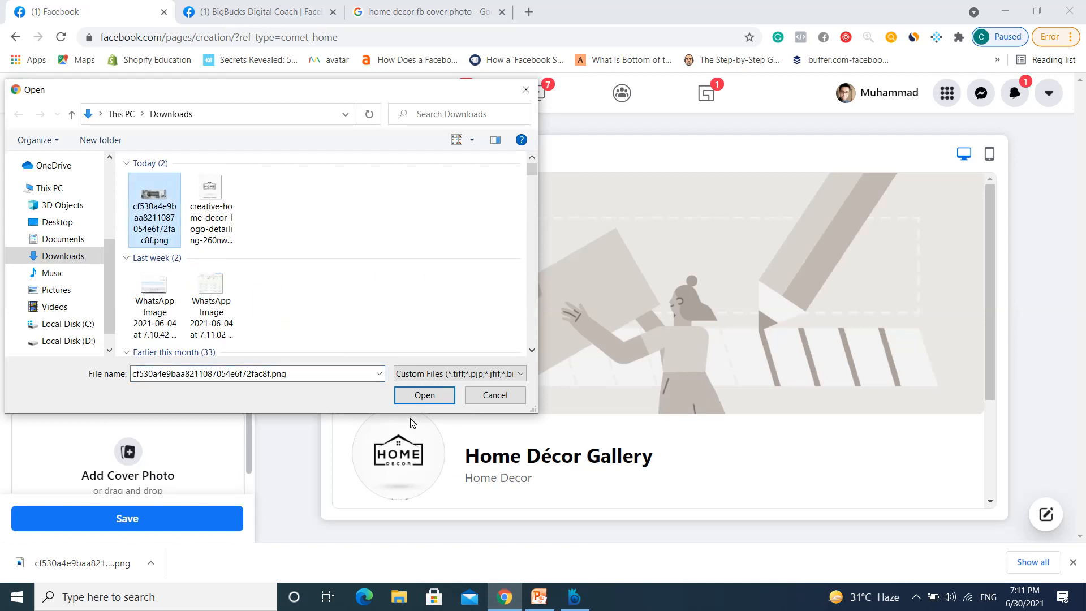
pyautogui.click(423, 396)
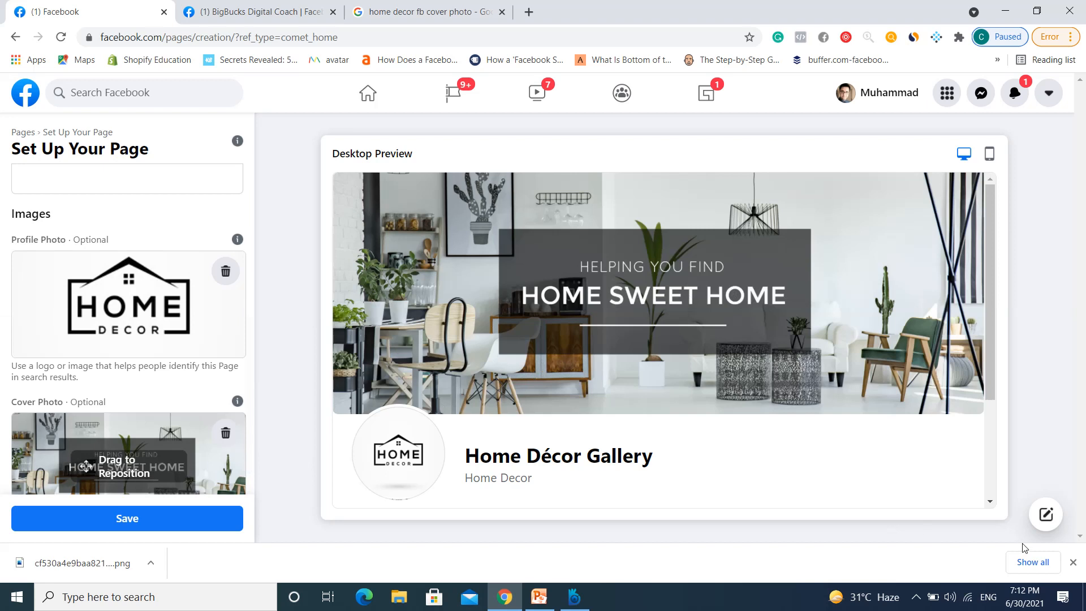
pyautogui.click(1073, 562)
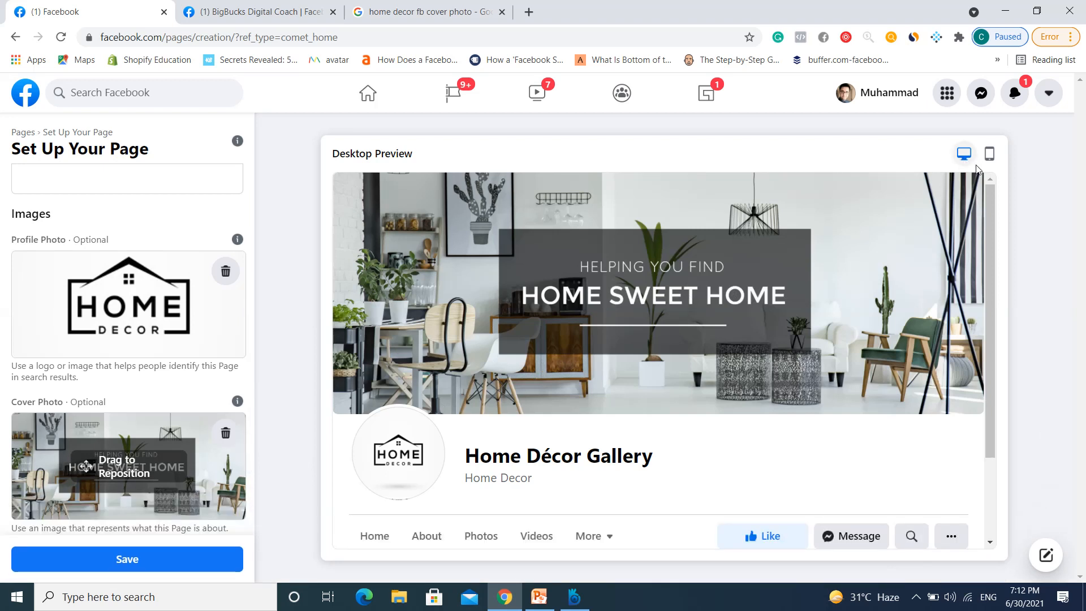
# Switch the Page preview to mobile view and look over its cover, profile picture and About section
pyautogui.click(990, 154)
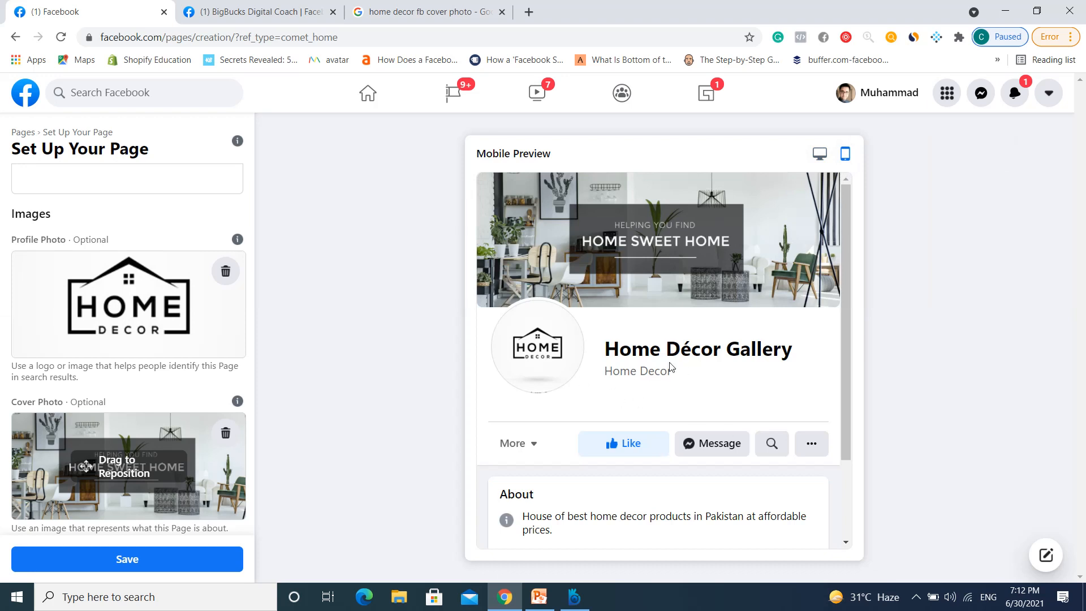
pyautogui.scroll(-2, 669, 378)
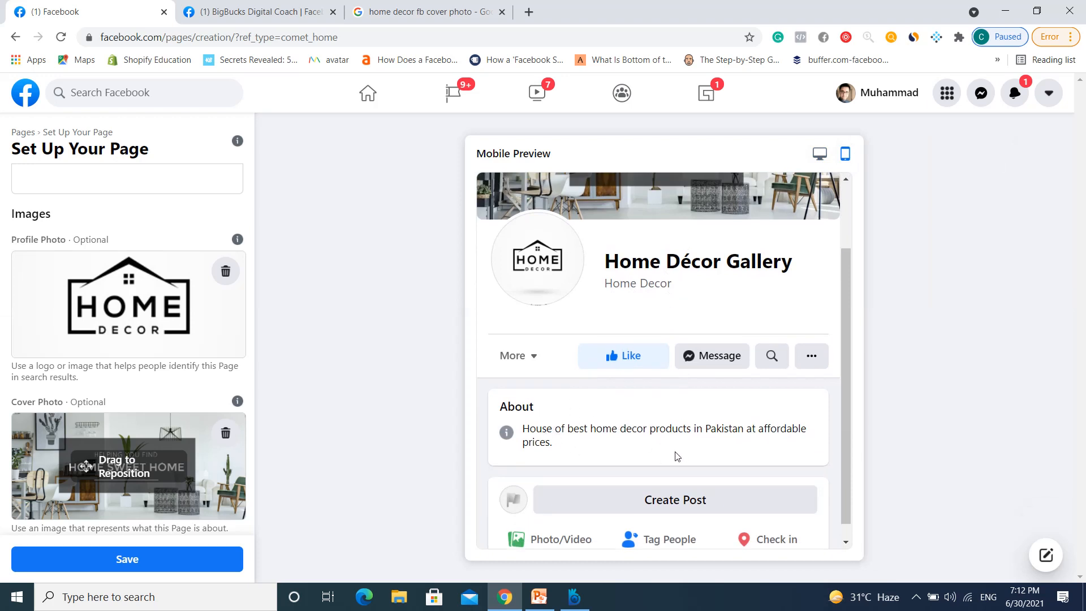
pyautogui.scroll(2, 680, 431)
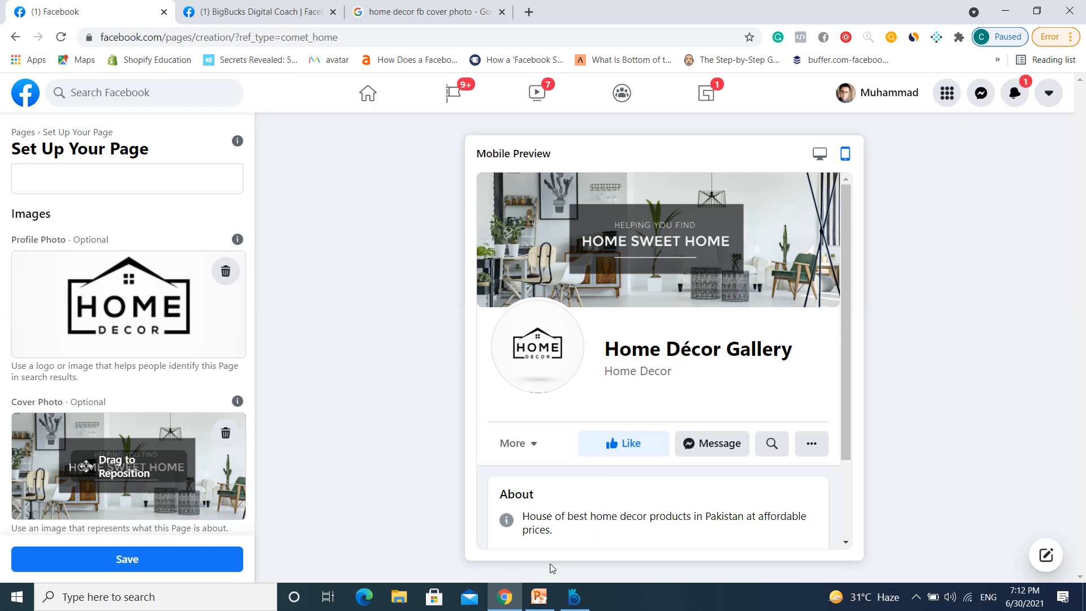
# Switch to the PowerPoint presentation and compare its cover and profile photo size guide with the Page's mobile preview
pyautogui.click(539, 597)
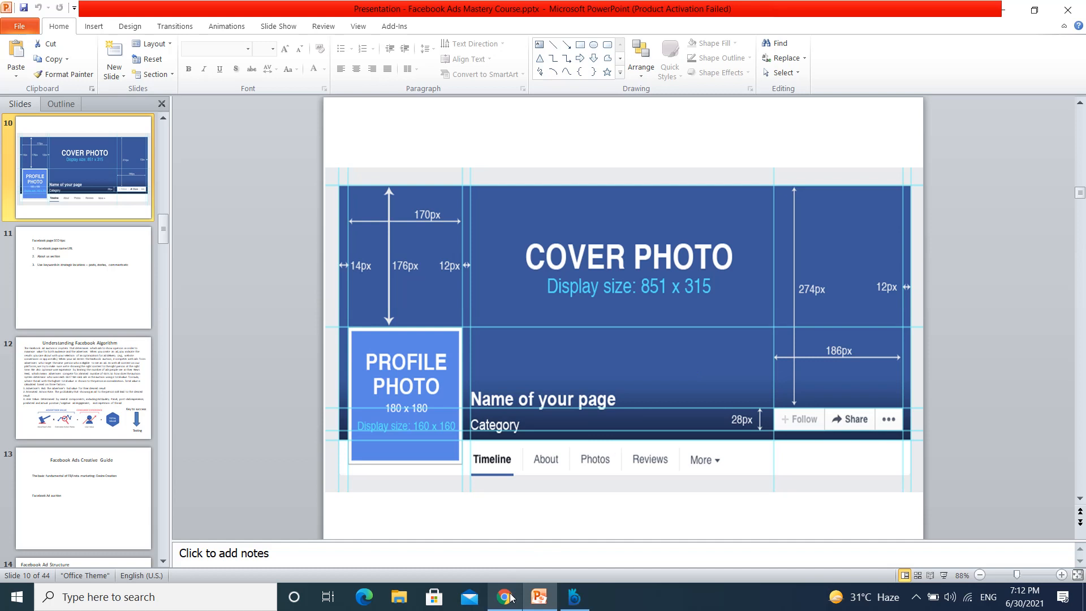
pyautogui.moveTo(511, 598)
pyautogui.click(526, 556)
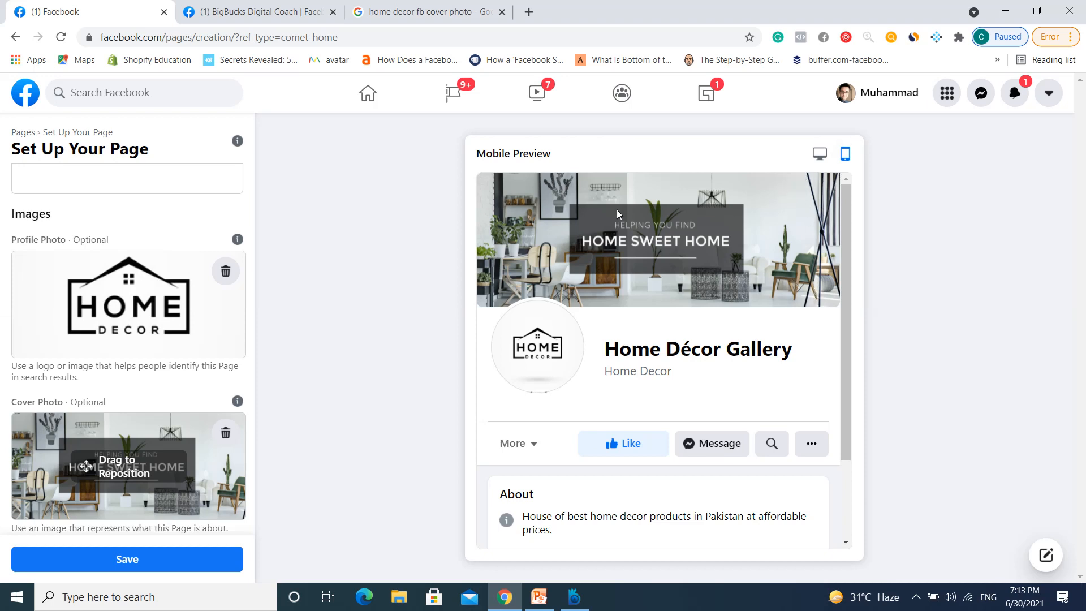
pyautogui.click(540, 597)
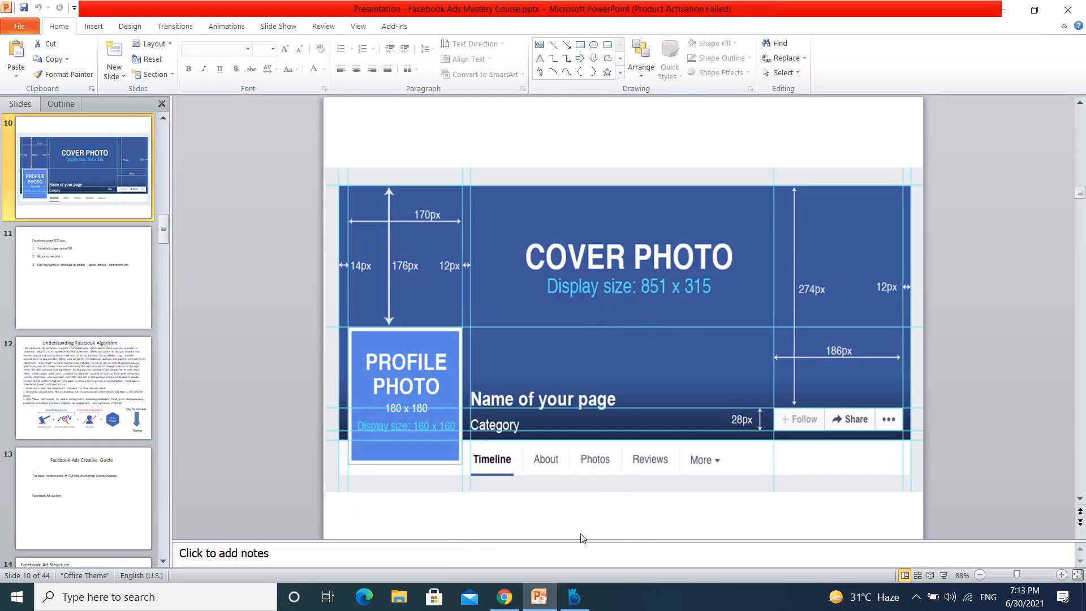
pyautogui.moveTo(511, 597)
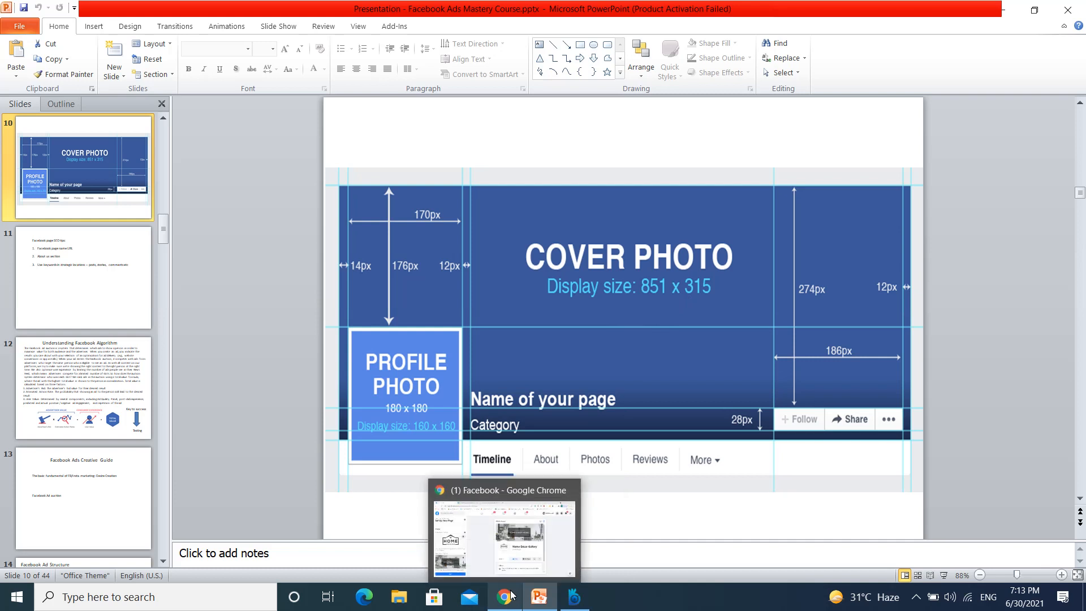
# Return to the Page setup in Chrome and save the Page with its profile and cover photos
pyautogui.click(526, 561)
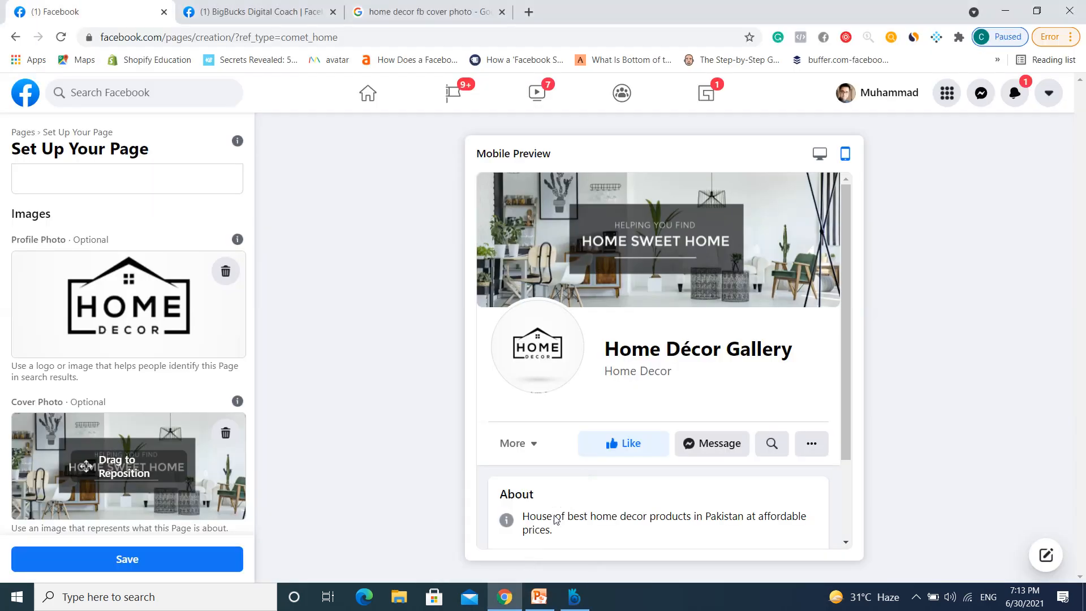
pyautogui.click(133, 565)
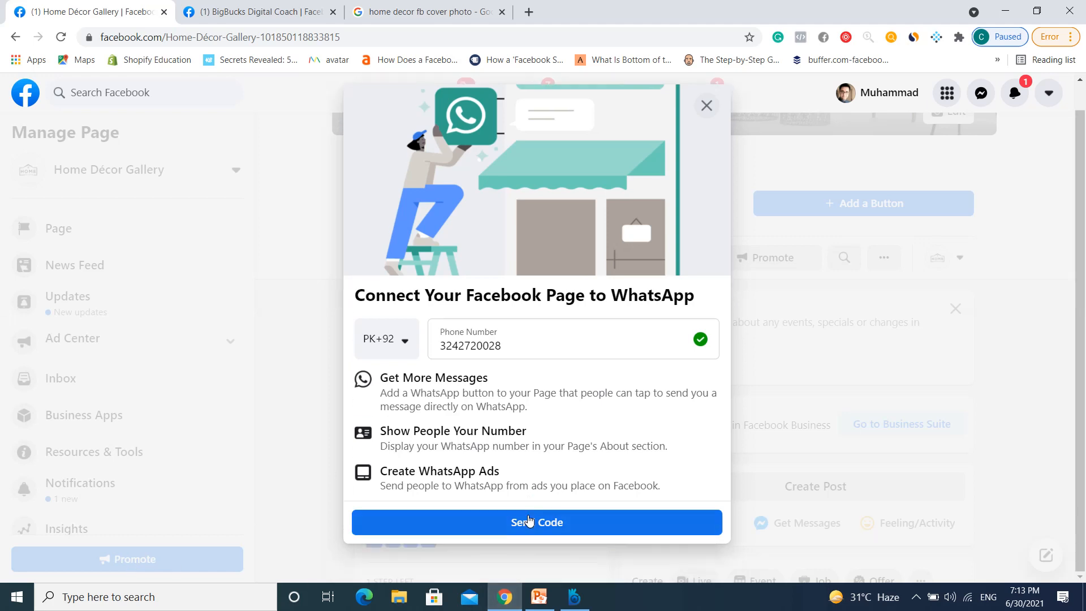
pyautogui.click(527, 351)
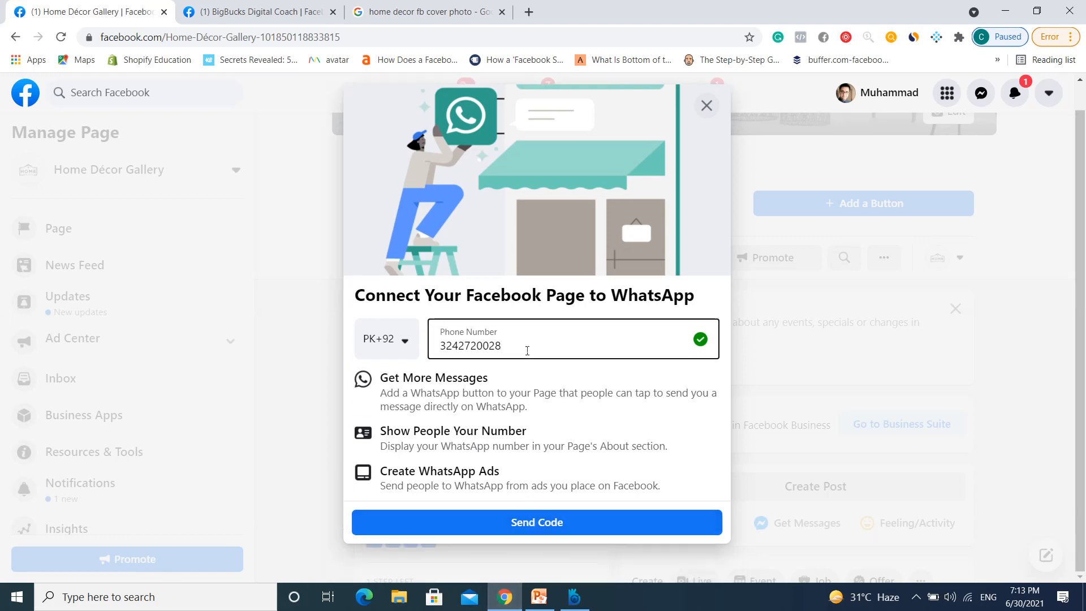
pyautogui.press('BackSpace')
pyautogui.press('BackSpace')
pyautogui.press('BackSpace')
pyautogui.press('BackSpace')
pyautogui.press('BackSpace')
pyautogui.press('BackSpace')
pyautogui.press('BackSpace')
pyautogui.press('BackSpace')
pyautogui.press('BackSpace')
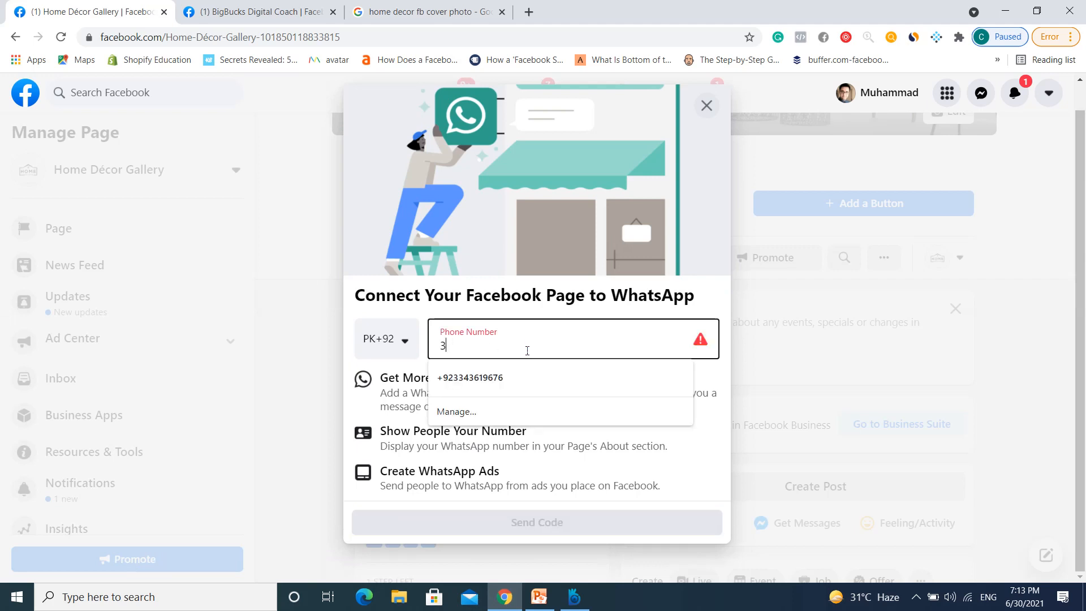
pyautogui.click(508, 377)
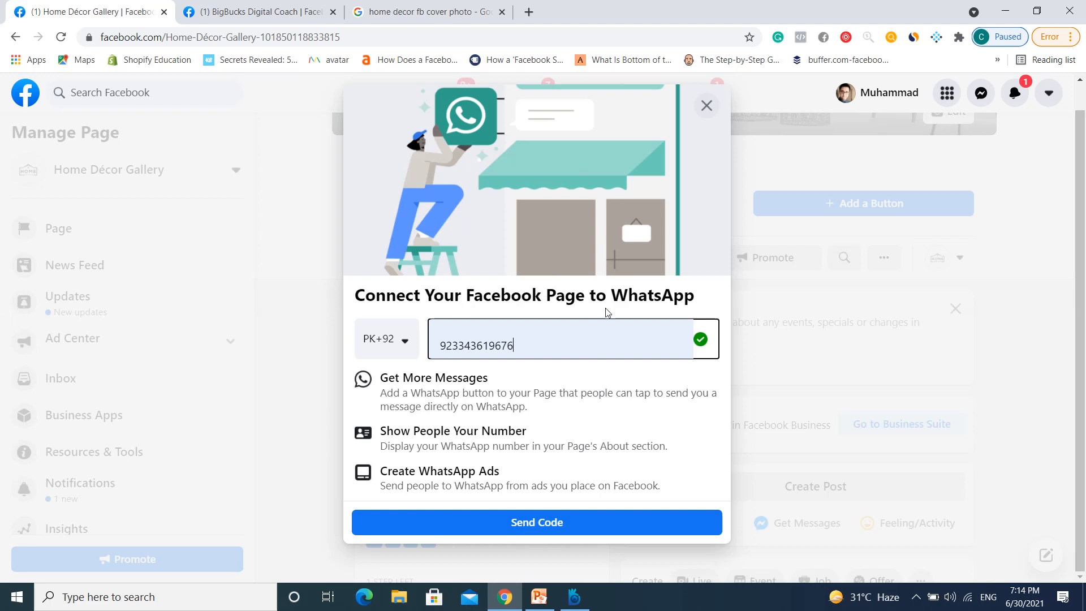
pyautogui.press('BackSpace')
pyautogui.press('BackSpace')
pyautogui.press('BackSpace')
pyautogui.press('BackSpace')
pyautogui.press('BackSpace')
pyautogui.press('BackSpace')
pyautogui.press('BackSpace')
pyautogui.press('BackSpace')
pyautogui.press('BackSpace')
pyautogui.press('BackSpace')
pyautogui.press('BackSpace')
pyautogui.press('BackSpace')
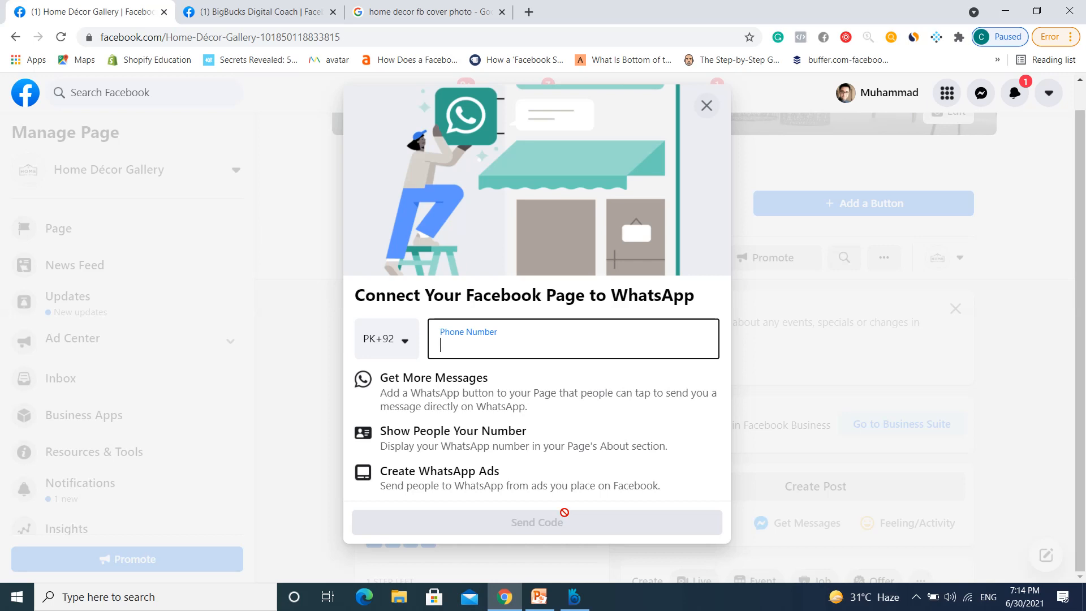
# Dismiss the WhatsApp connection dialog and confirm leaving without linking a number
pyautogui.click(707, 105)
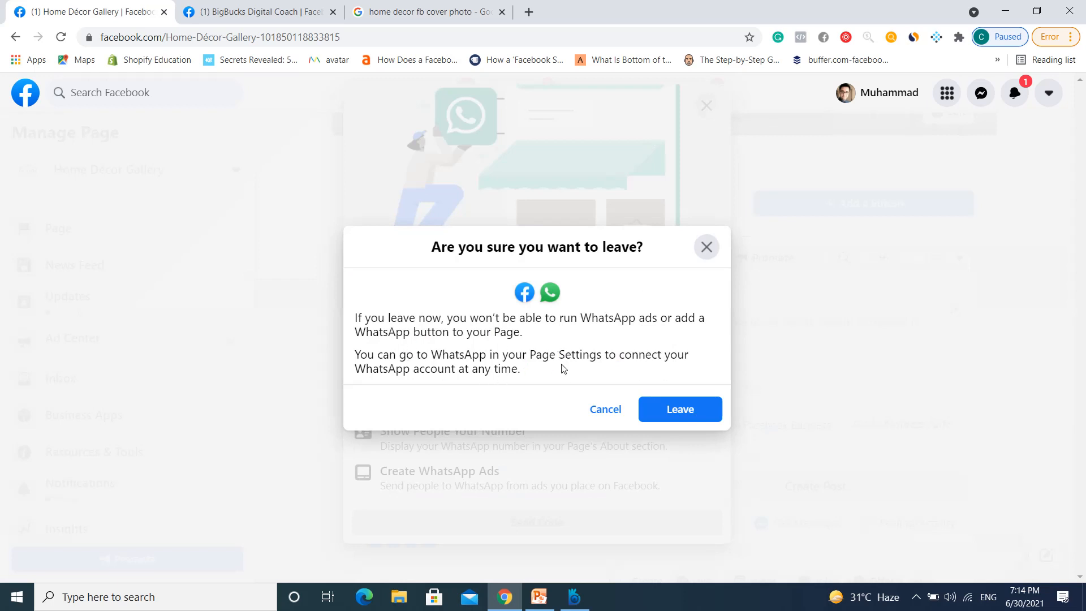
pyautogui.click(689, 411)
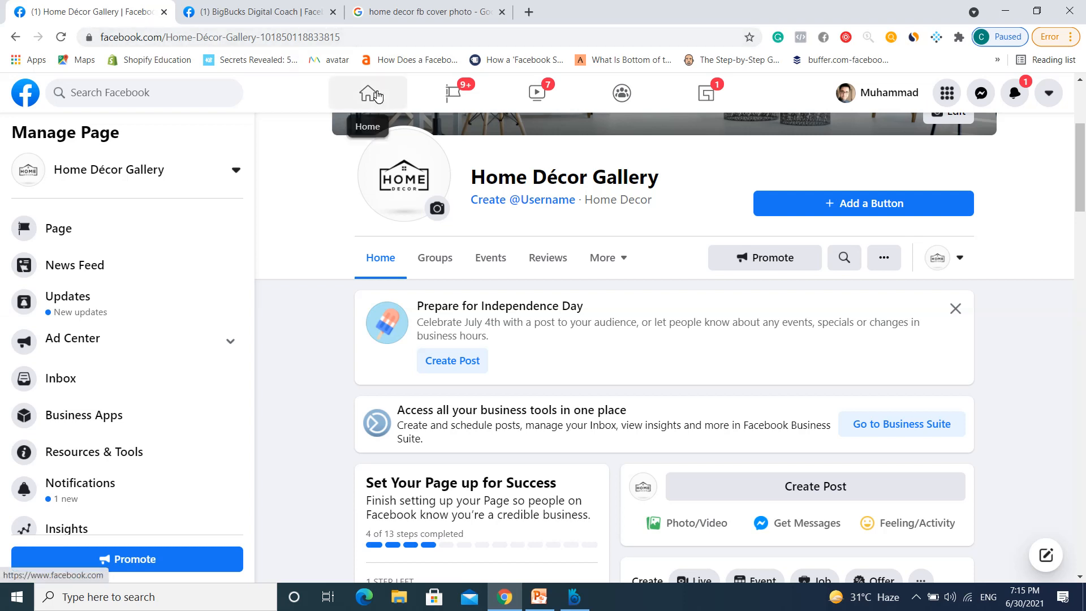
# Start creating the Page username, look at the BigBucks Digital Coach Page's address as an example, and try HomeDecor
pyautogui.click(513, 205)
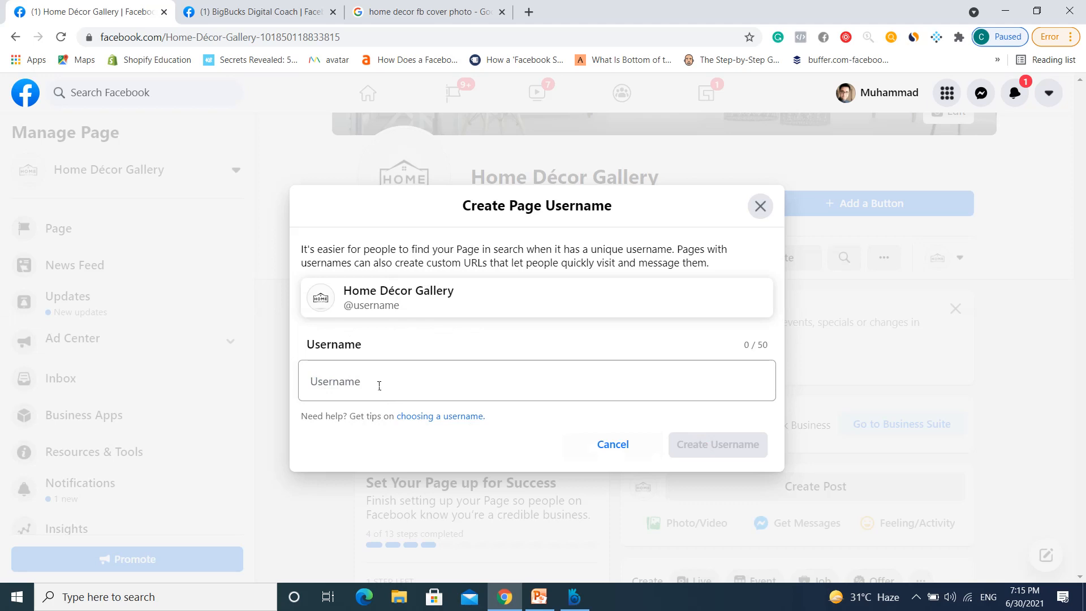
pyautogui.click(321, 8)
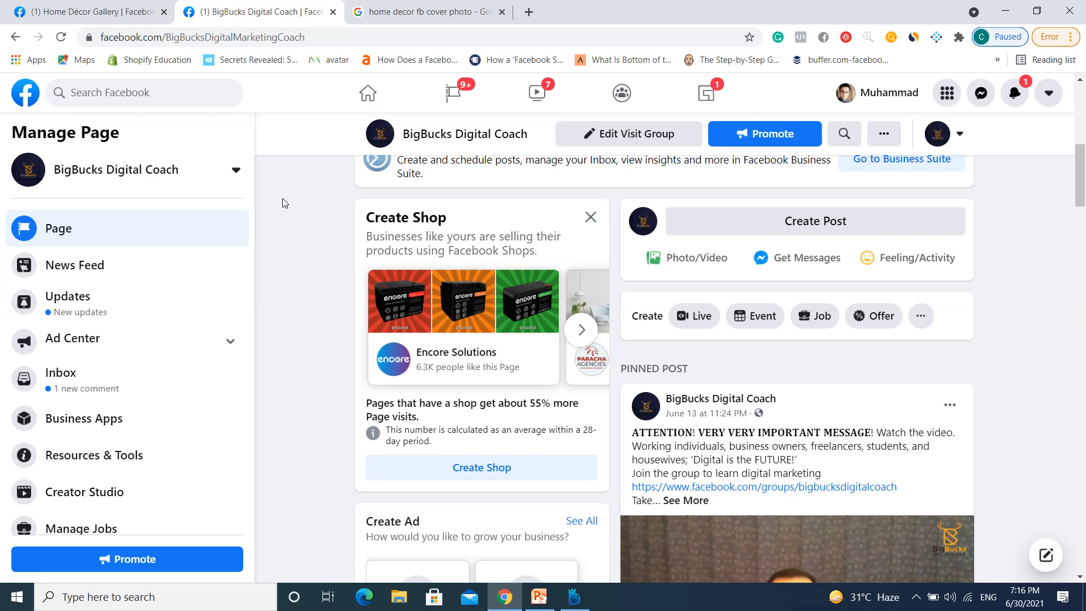
pyautogui.click(153, 6)
pyautogui.click(442, 384)
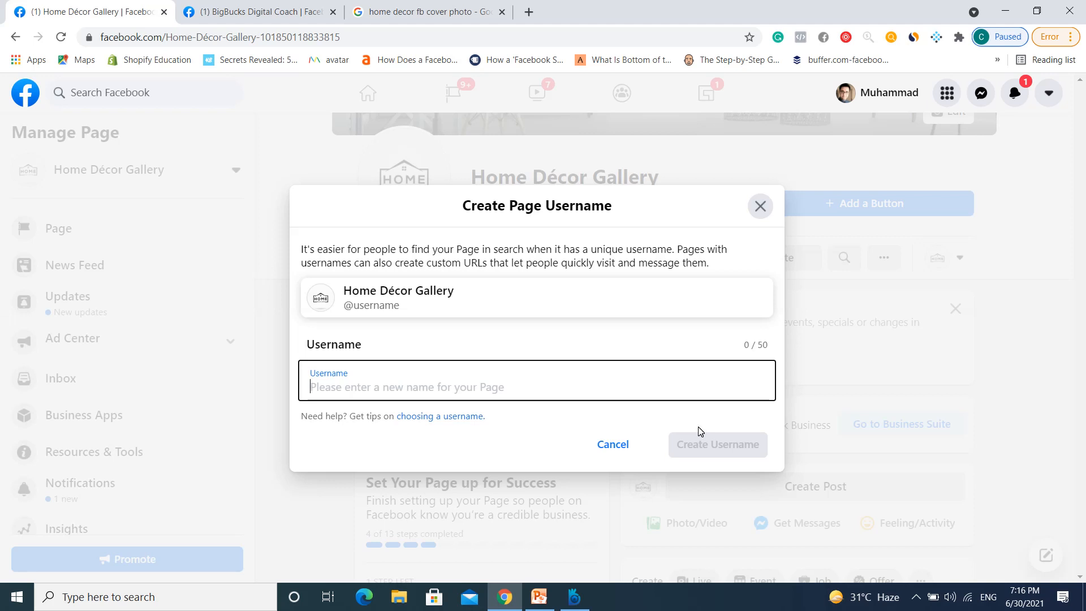
pyautogui.write('Hom')
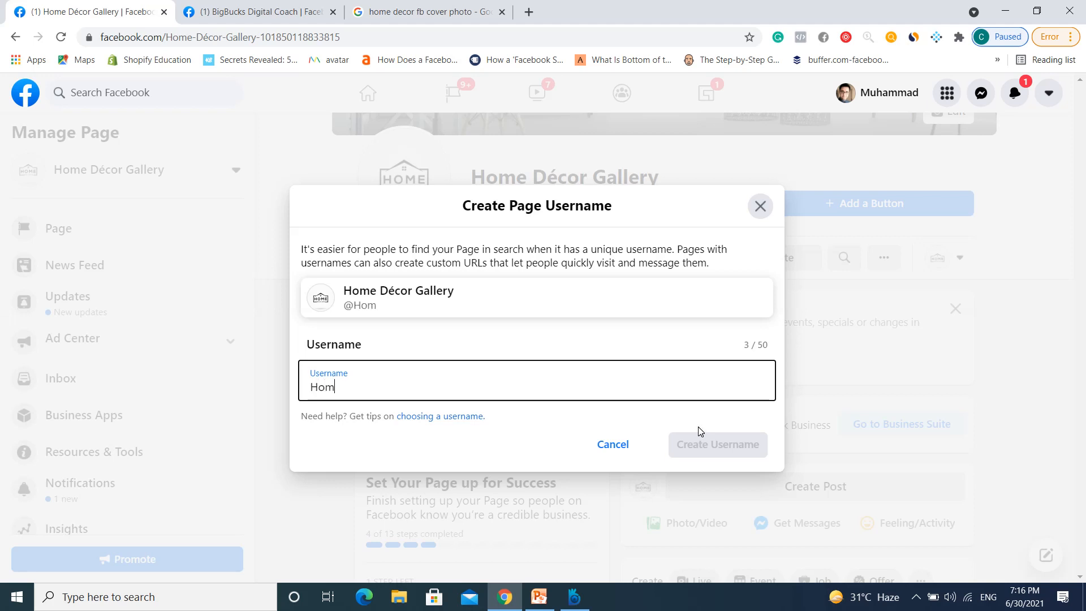
pyautogui.write('eDecor')
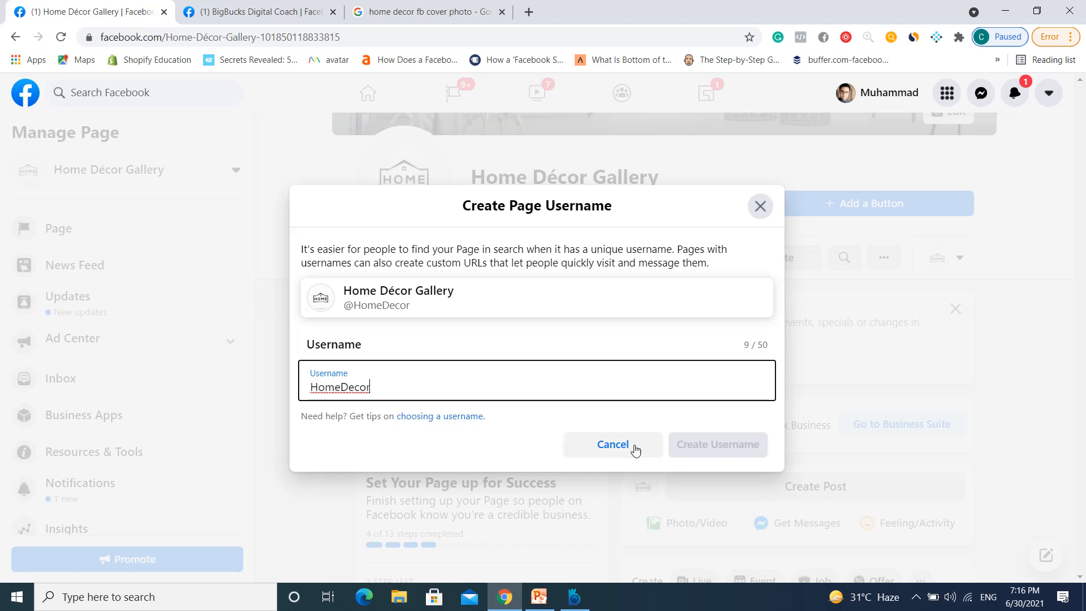
pyautogui.click(512, 433)
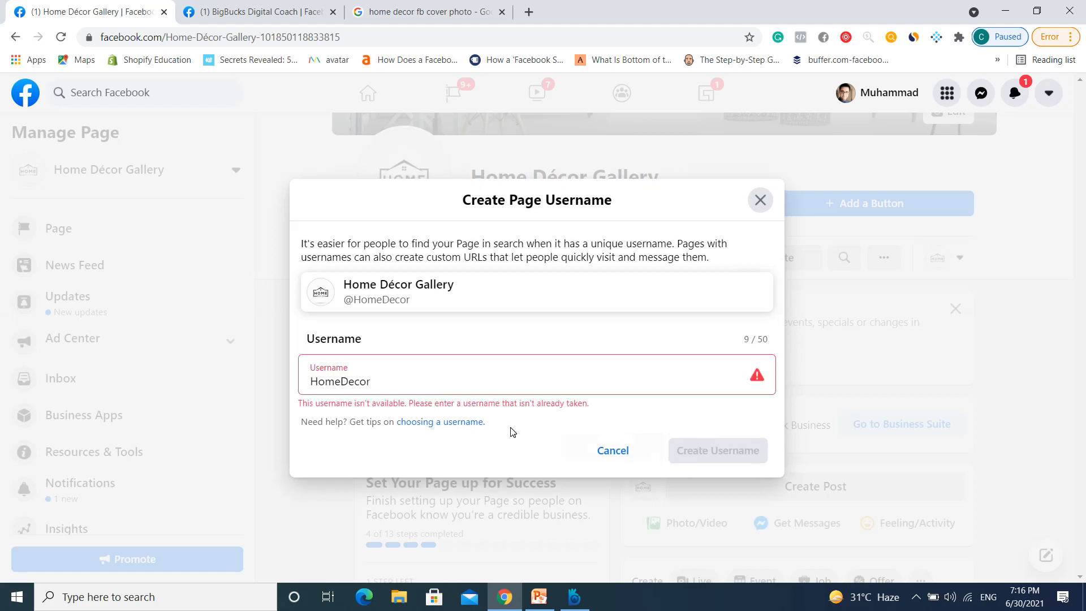
# Try HomeDecor07 and HomeDecorGallery as alternative Page usernames
pyautogui.click(404, 388)
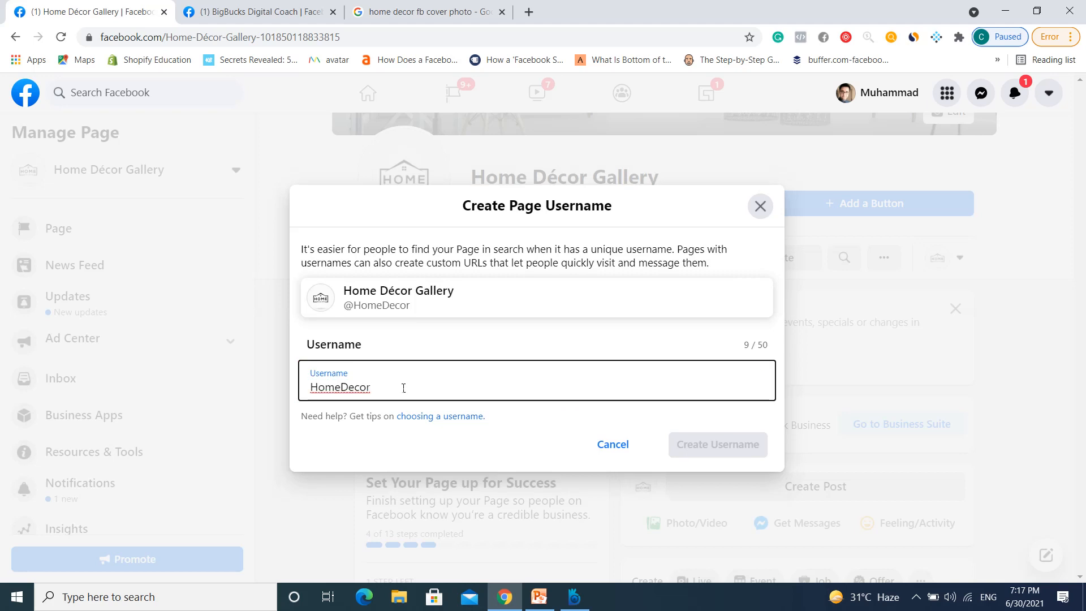
pyautogui.write('07')
pyautogui.click(482, 460)
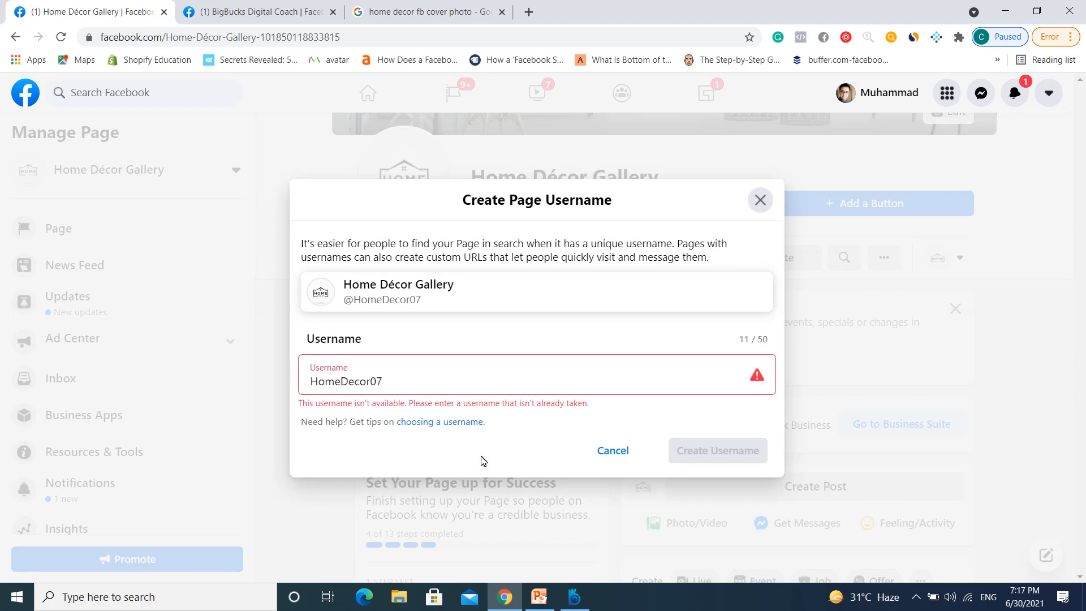
pyautogui.click(435, 369)
pyautogui.press('BackSpace')
pyautogui.press('BackSpace')
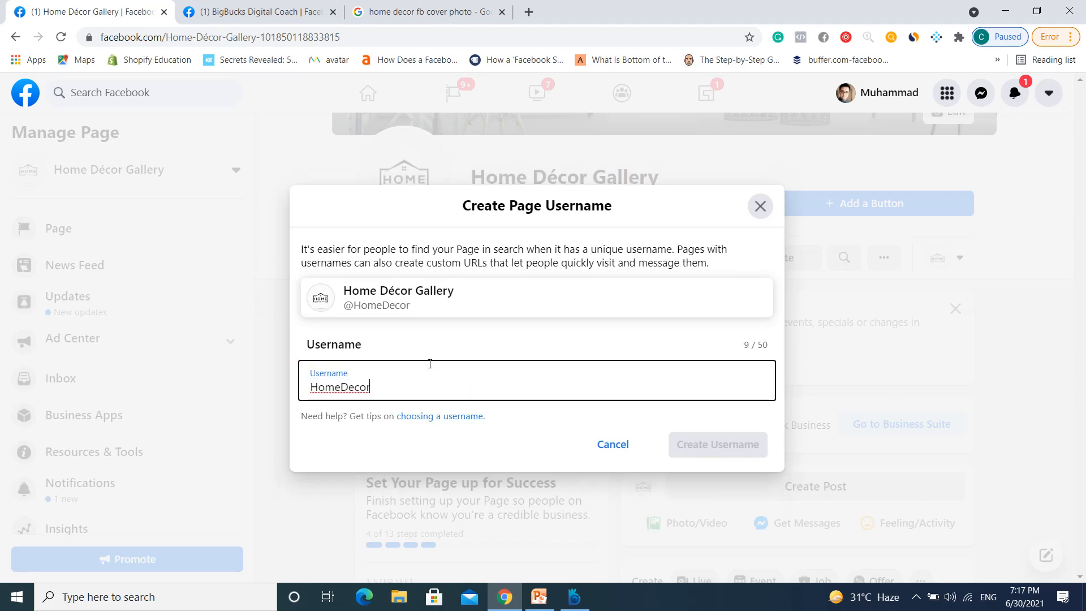
pyautogui.write('Gallery')
pyautogui.click(505, 434)
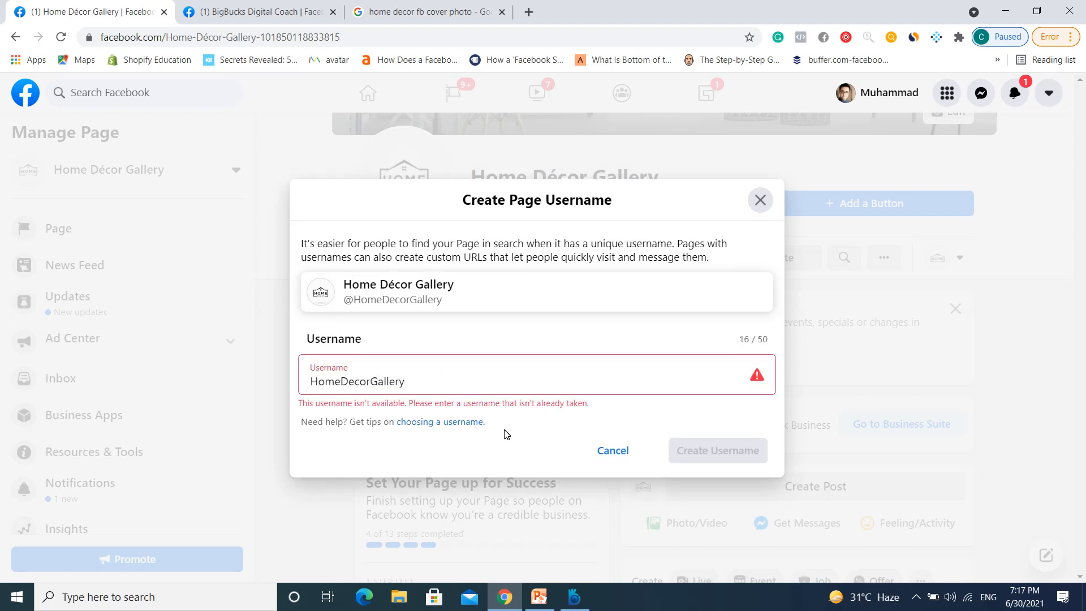
# Shorten the Page username to HomeDecorGalle, check its availability, and close the username dialog without creating it
pyautogui.click(424, 386)
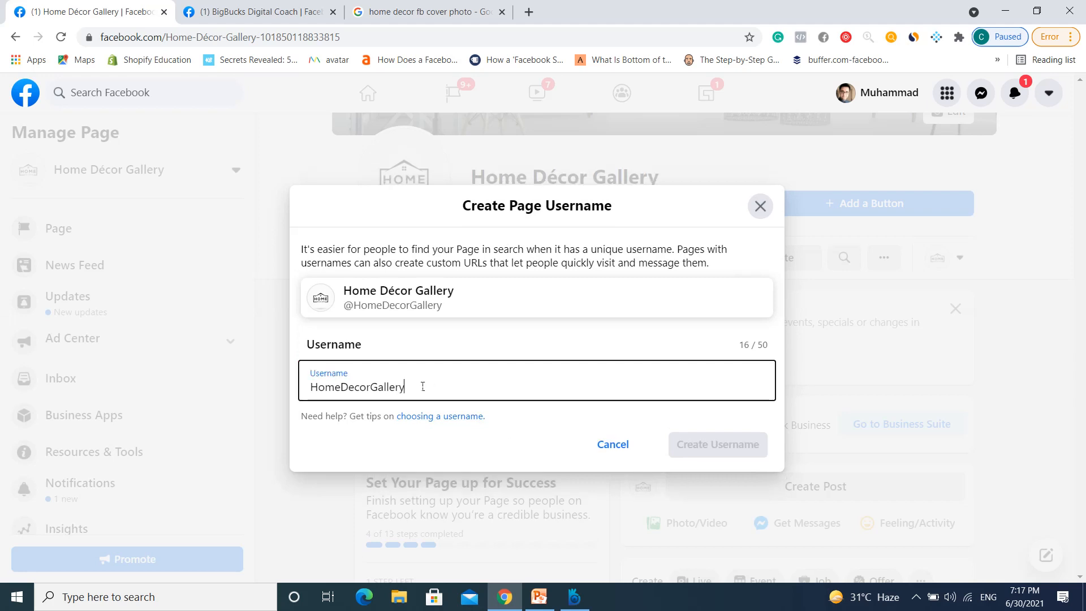
pyautogui.press('BackSpace')
pyautogui.click(456, 438)
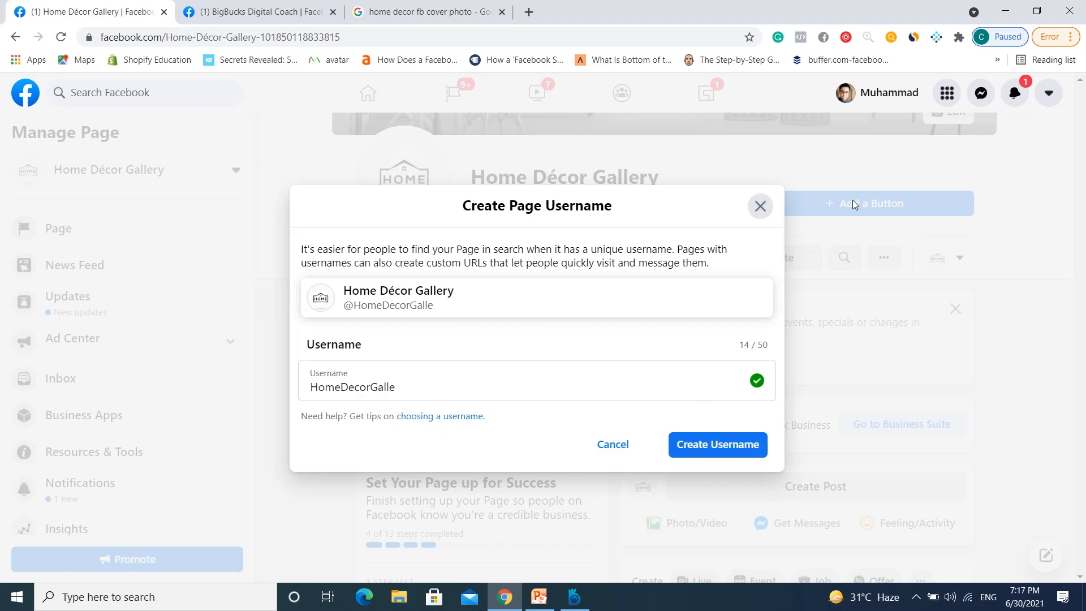
pyautogui.click(761, 206)
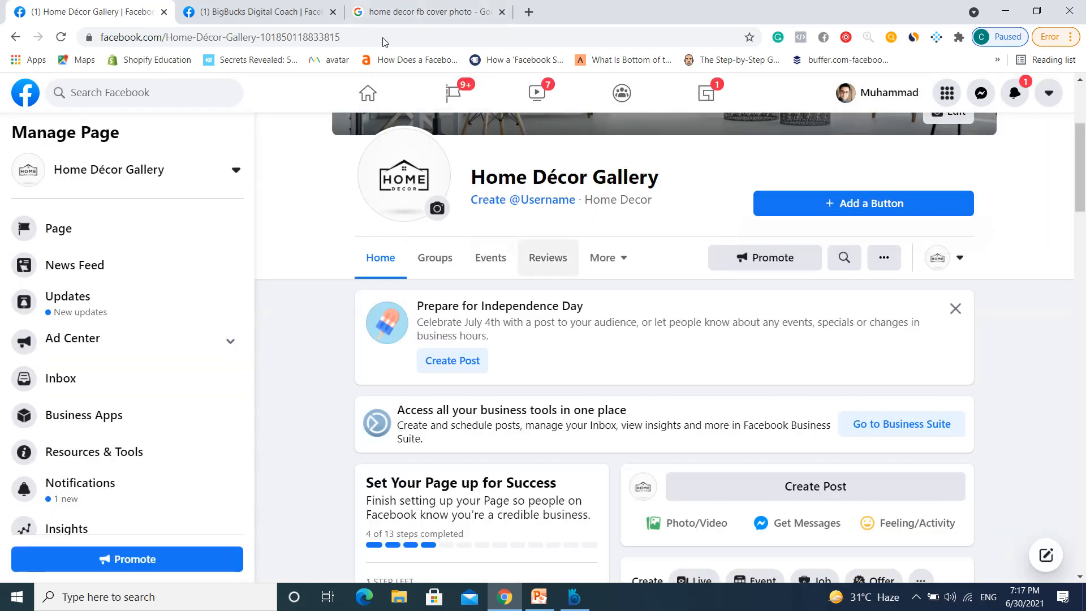
# Compare the BigBucks Digital Coach Page's custom web address with the Home Décor Gallery Page's address
pyautogui.click(230, 5)
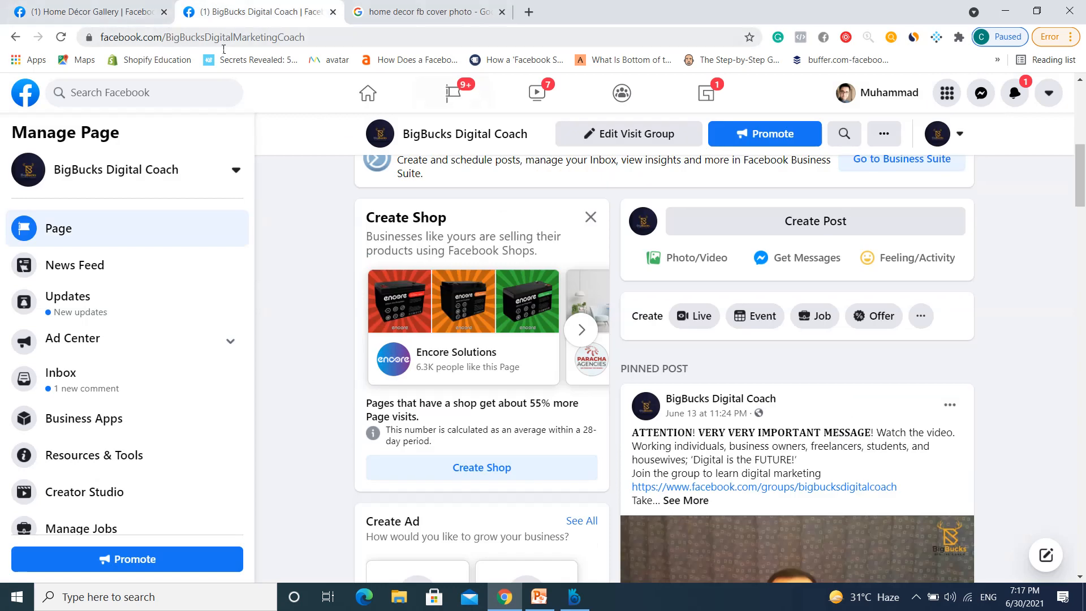
pyautogui.click(117, 9)
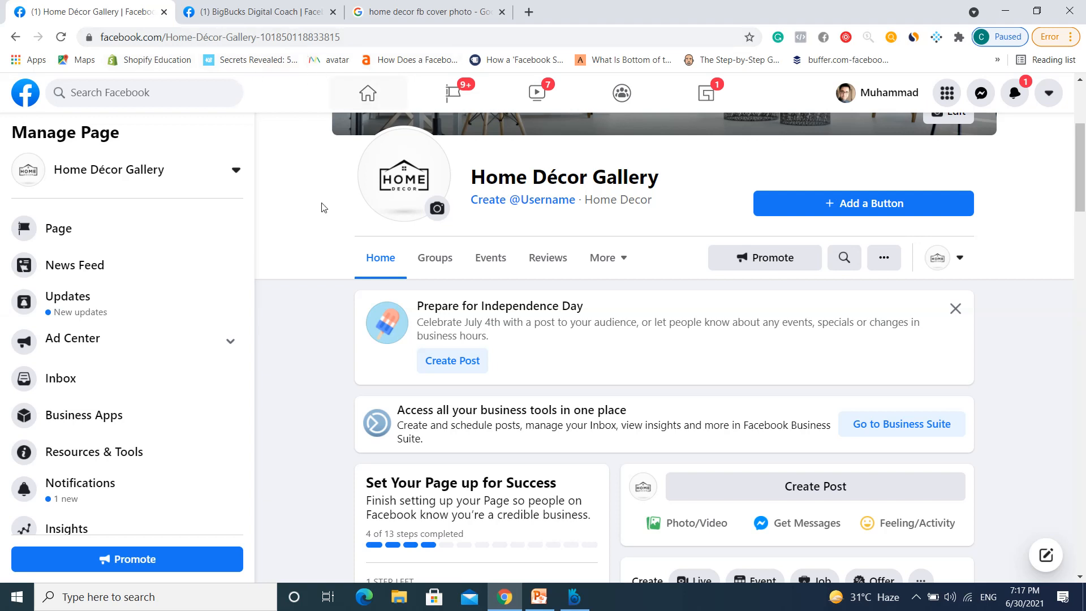
# Expand Establish Your Page's Identity in the Page setup checklist and review its items
pyautogui.scroll(-2, 347, 434)
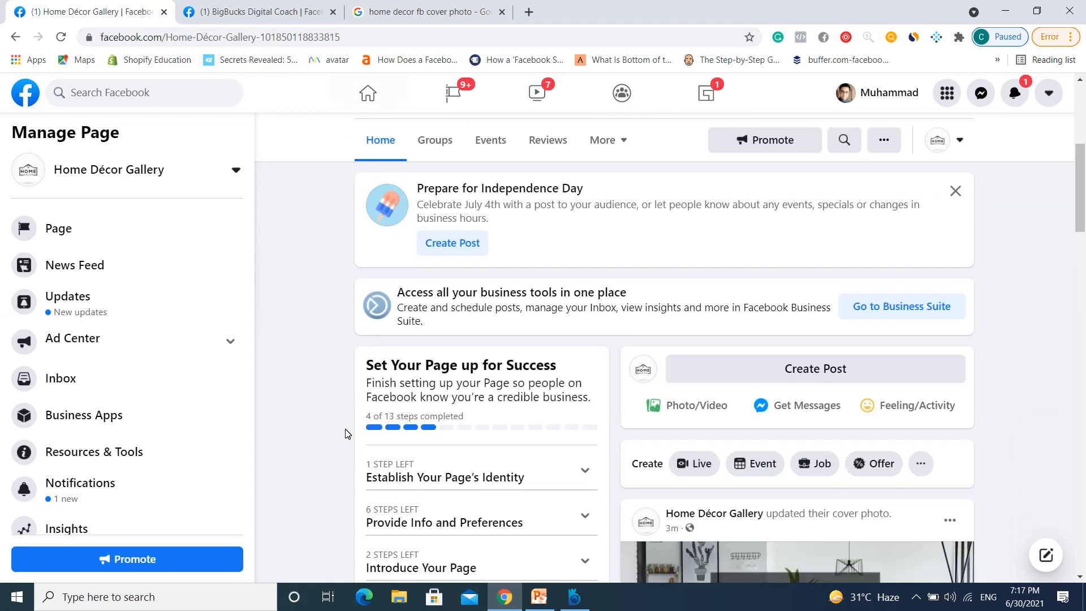
pyautogui.scroll(-3, 347, 434)
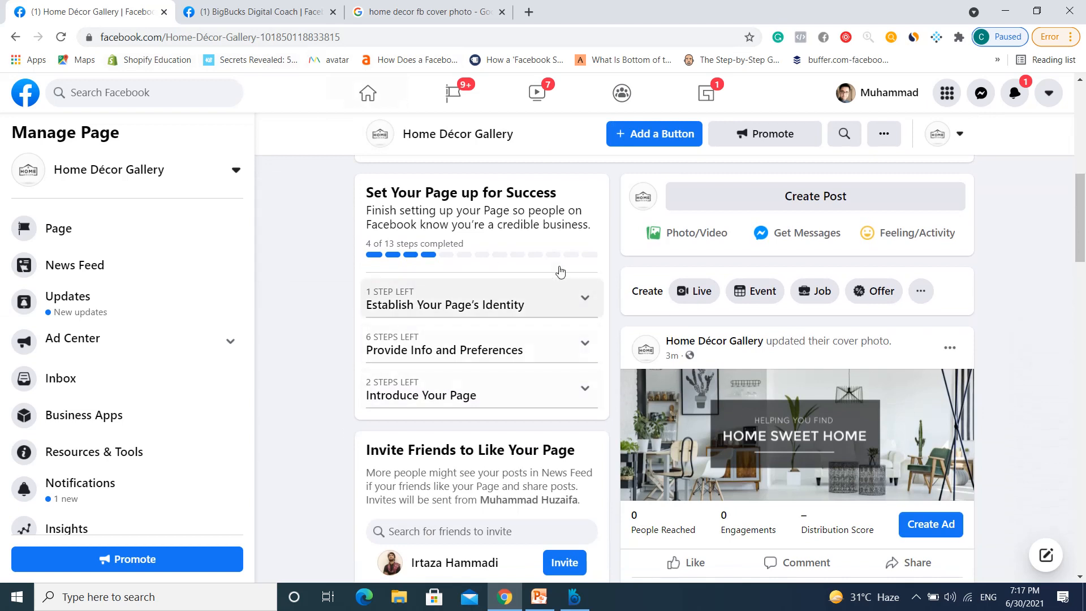
pyautogui.click(1028, 98)
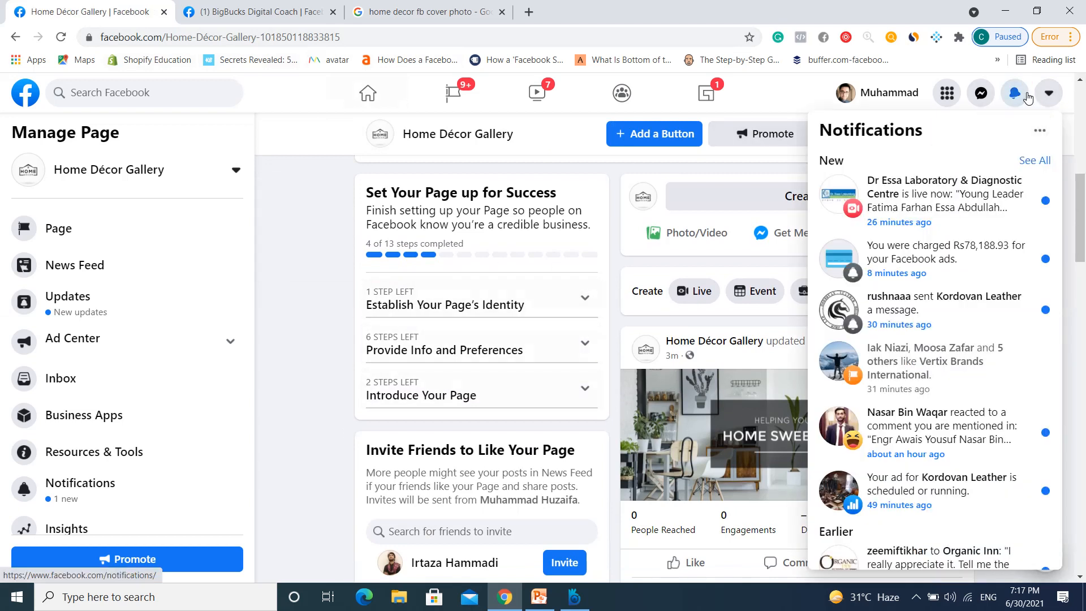
pyautogui.click(1016, 94)
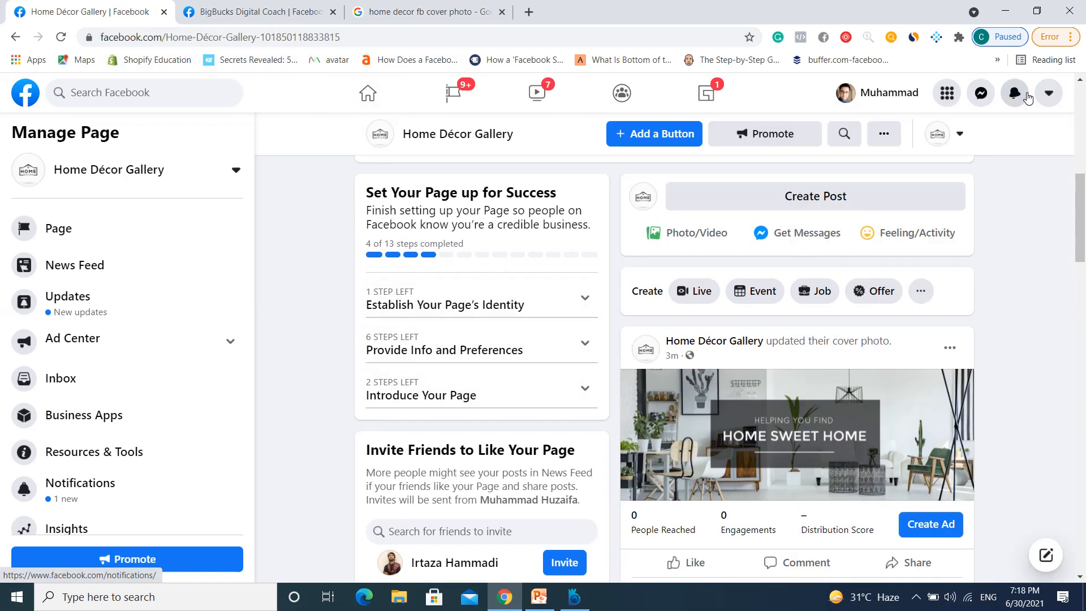
pyautogui.click(420, 306)
pyautogui.scroll(-2, 288, 429)
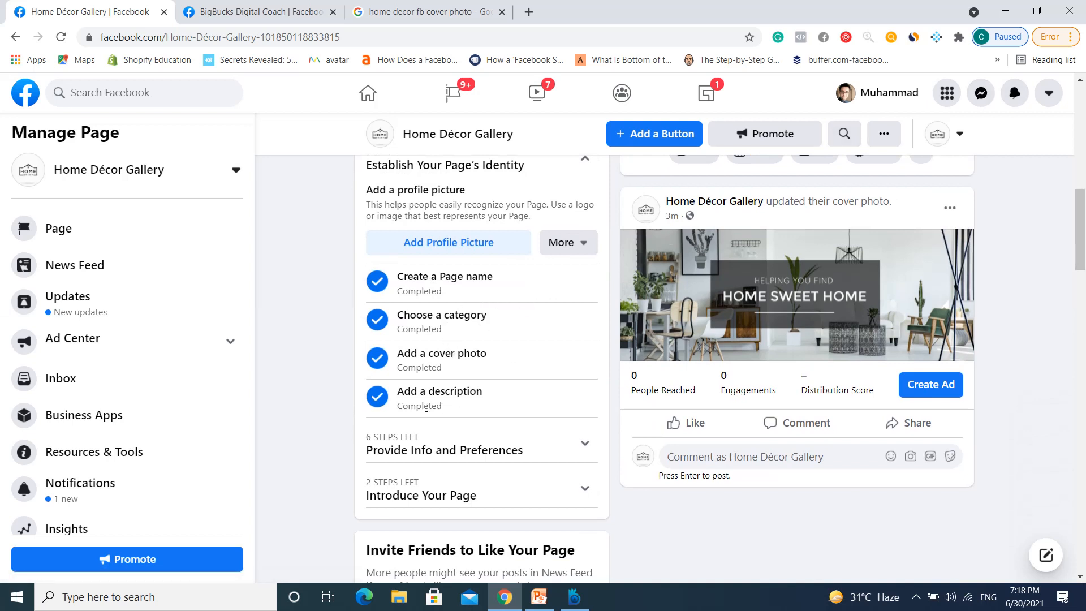
pyautogui.scroll(-3, 356, 447)
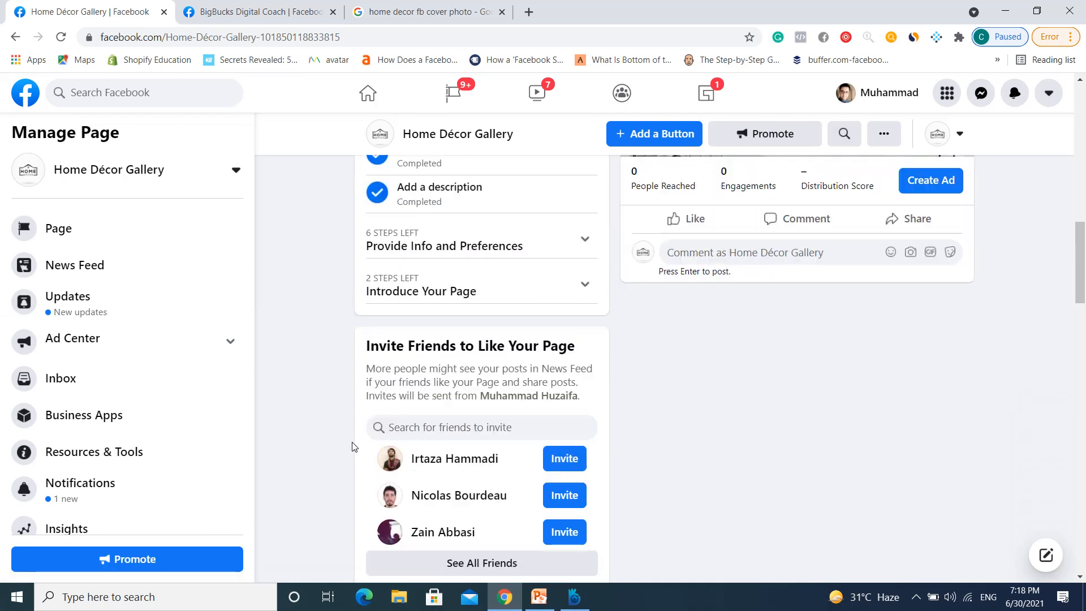
# Expand Provide Info and Preferences in the Page setup checklist and mark the website item as My Page doesn't have a website
pyautogui.click(485, 249)
pyautogui.scroll(-1, 465, 269)
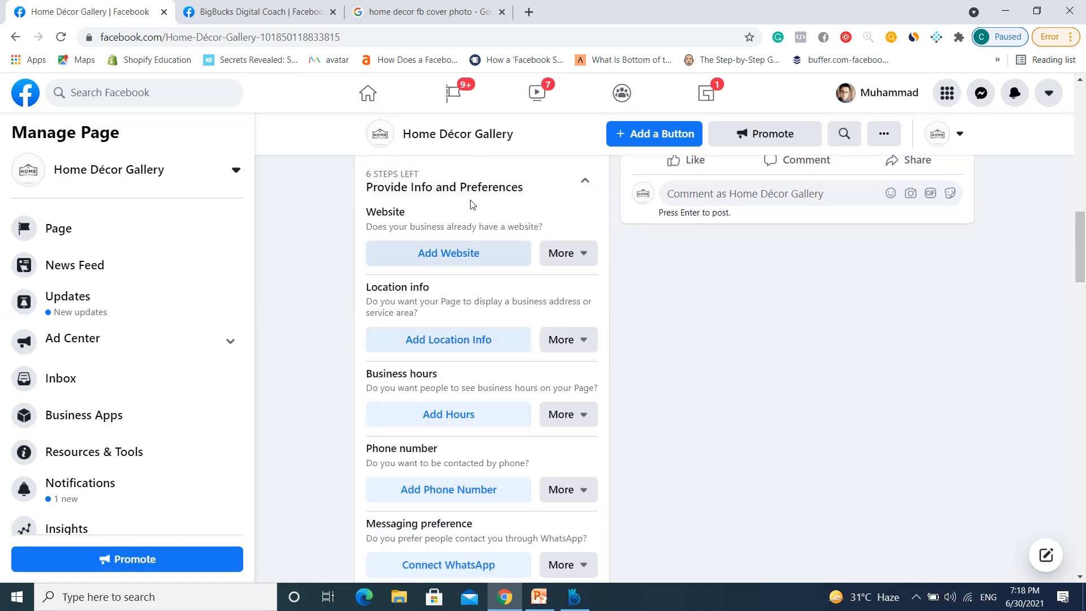
pyautogui.click(496, 266)
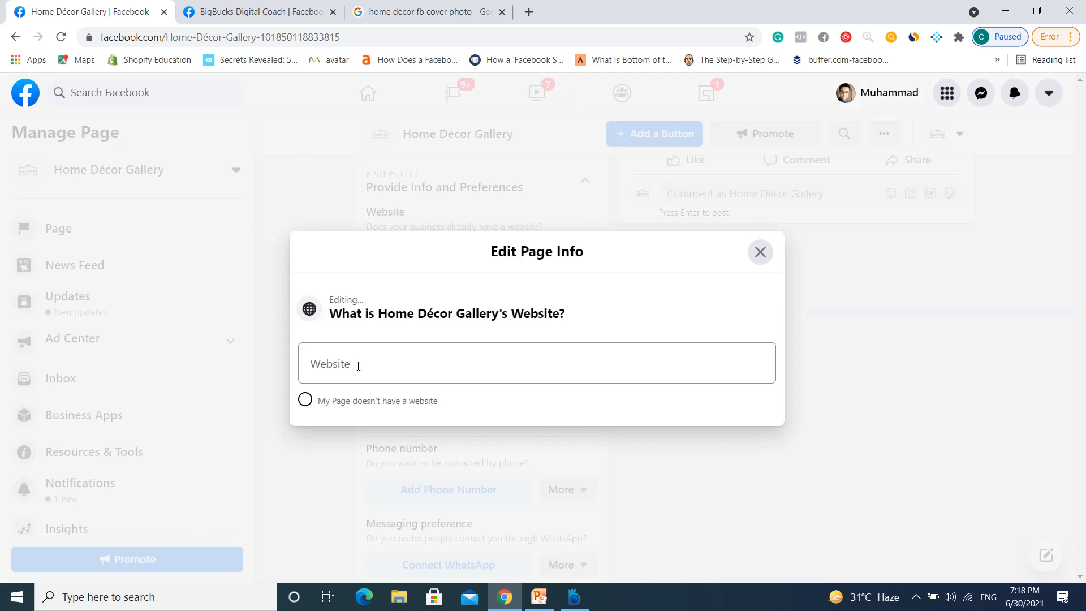
pyautogui.click(358, 366)
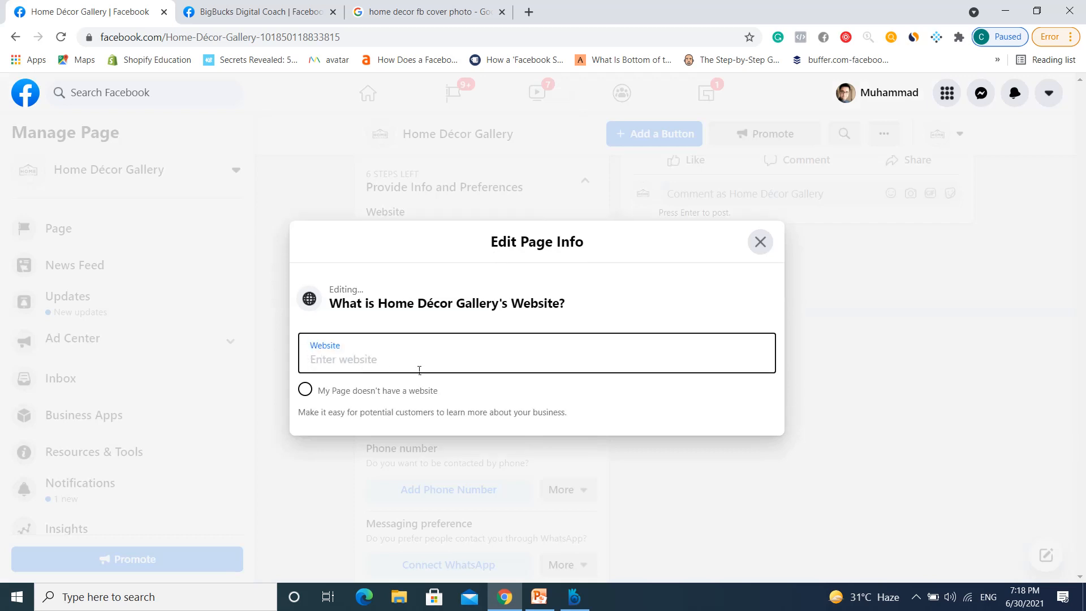
pyautogui.click(305, 389)
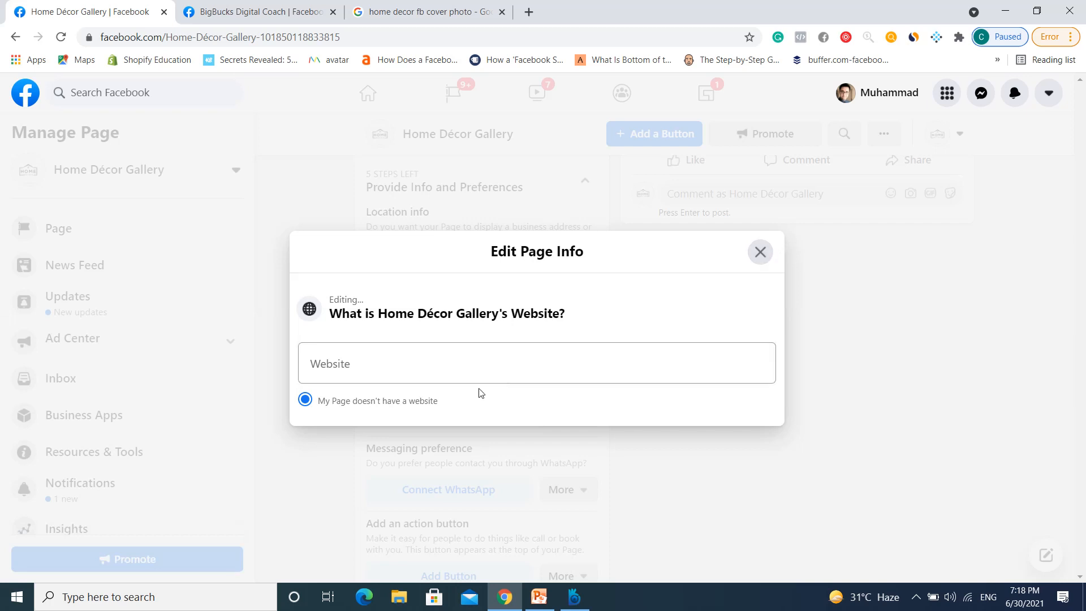
pyautogui.click(762, 252)
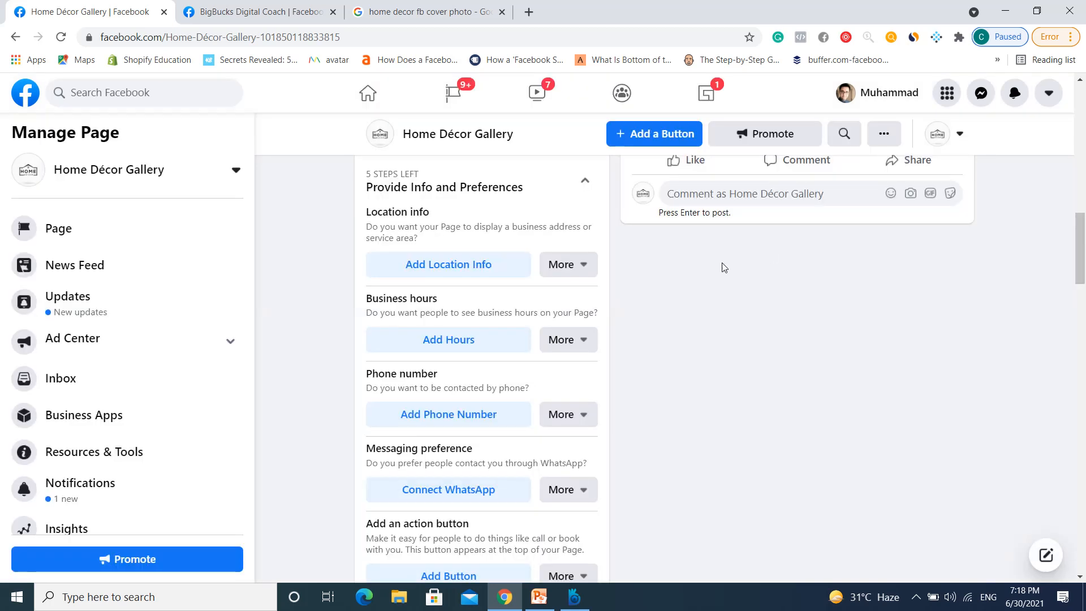
# Review the location info form and its map, mark that the Page doesn't have a location, and close the form
pyautogui.scroll(1, 459, 283)
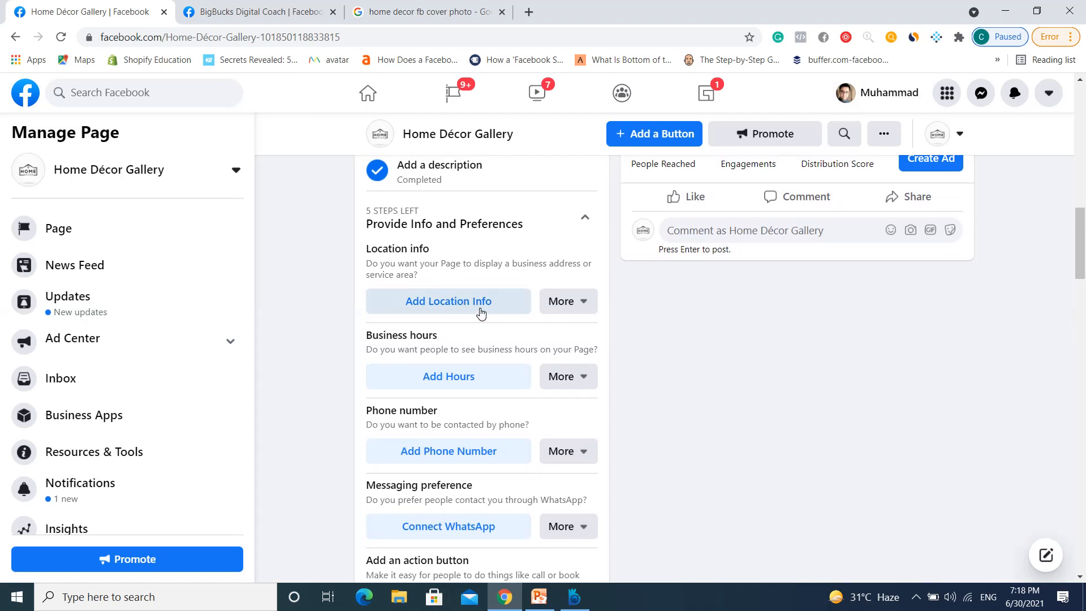
pyautogui.click(481, 313)
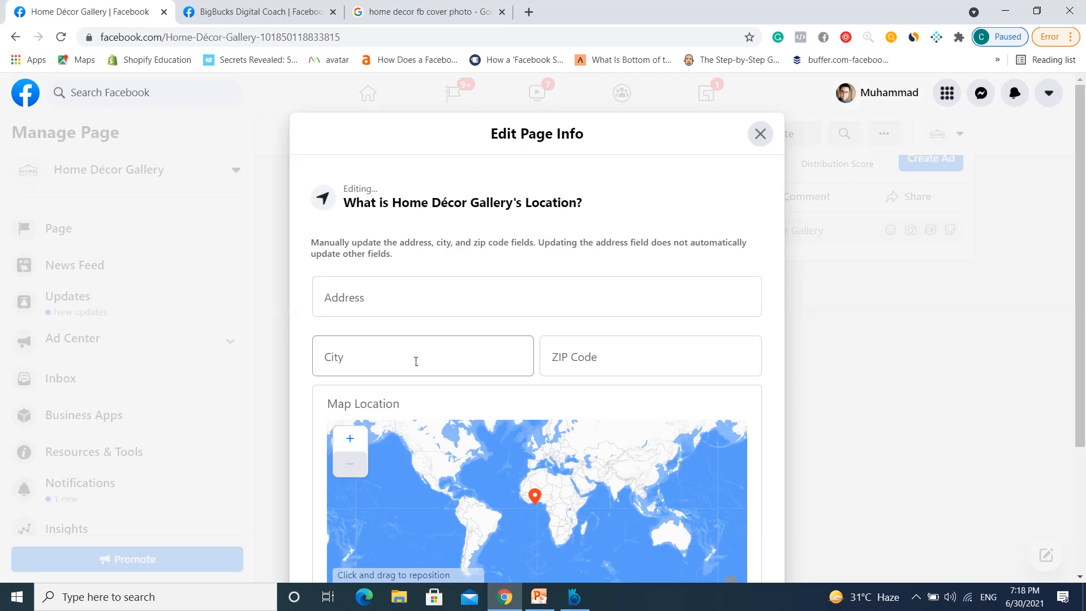
pyautogui.scroll(-3, 537, 356)
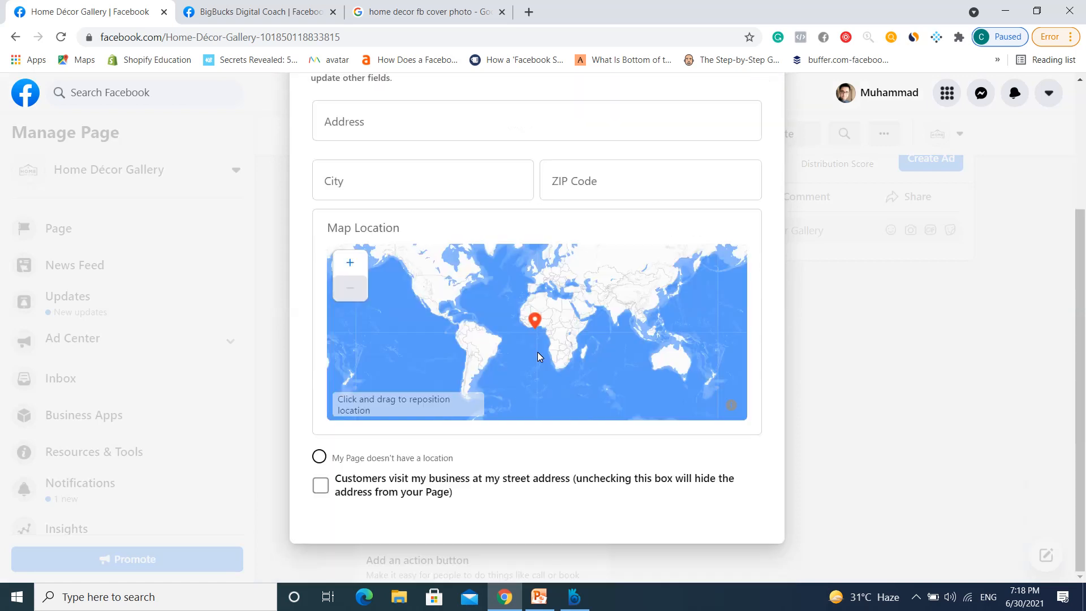
pyautogui.scroll(3, 538, 357)
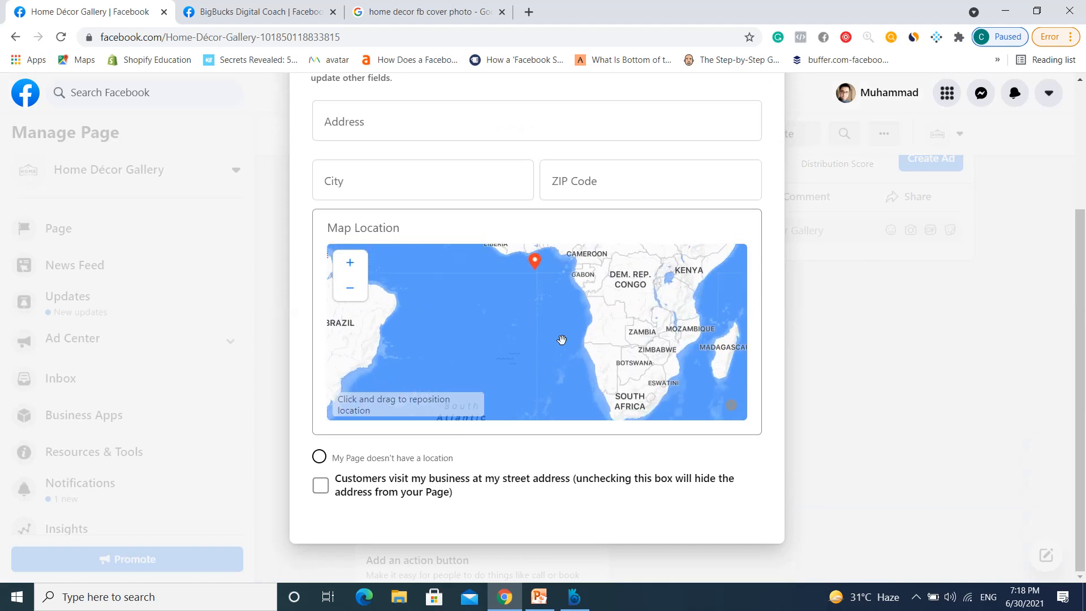
pyautogui.scroll(-5, 564, 332)
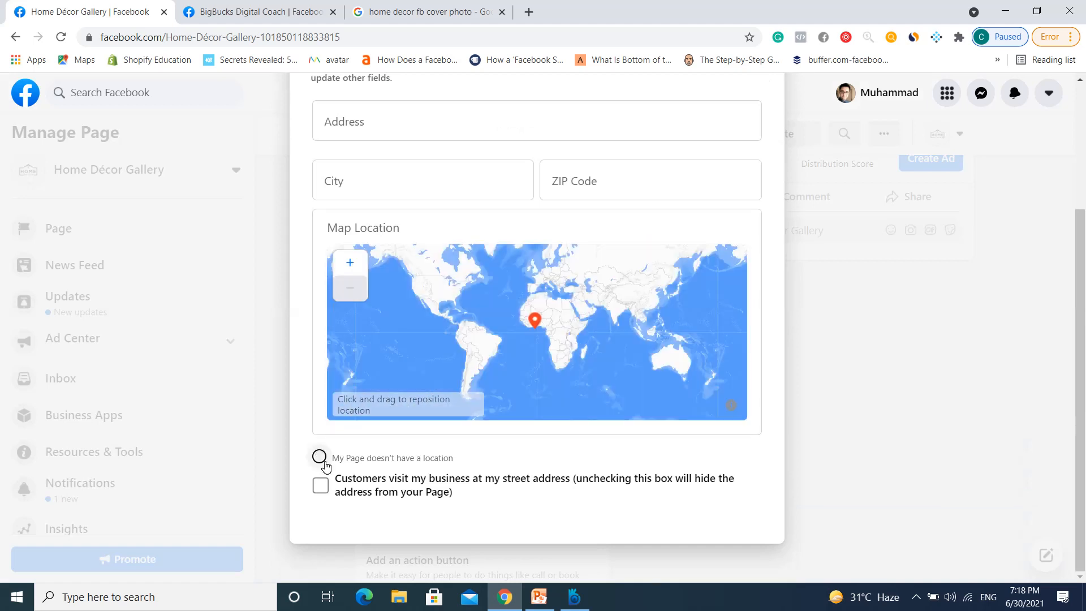
pyautogui.scroll(5, 679, 283)
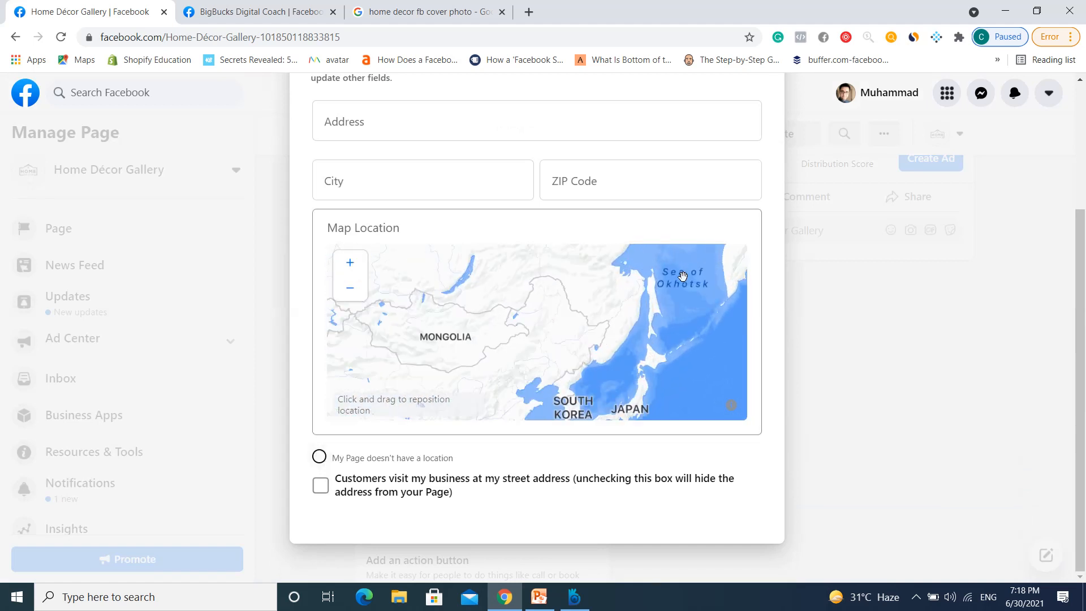
pyautogui.scroll(-5, 463, 368)
pyautogui.click(319, 457)
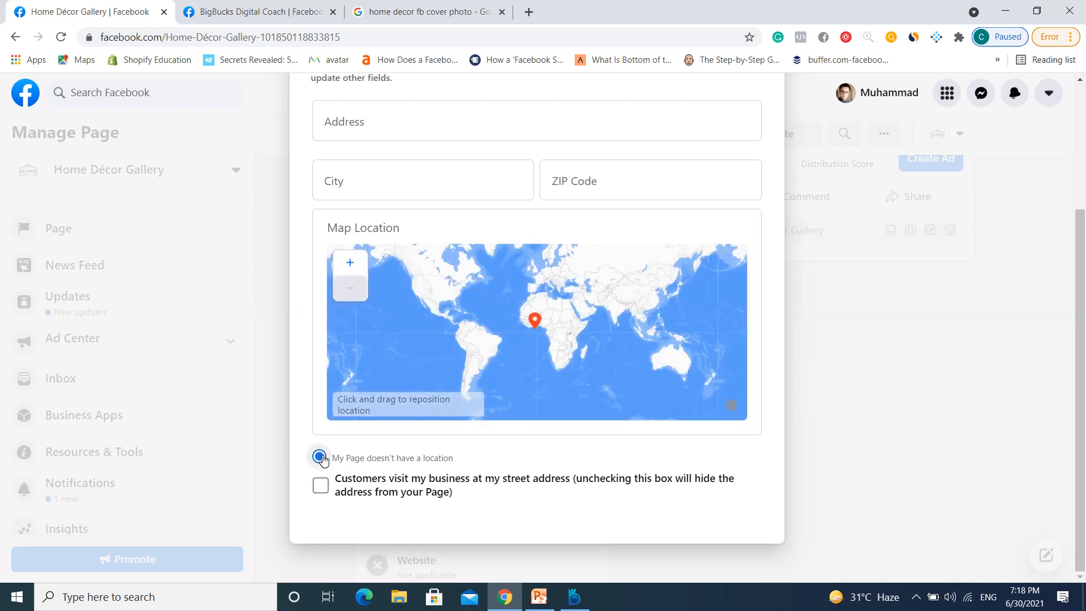
pyautogui.scroll(3, 803, 248)
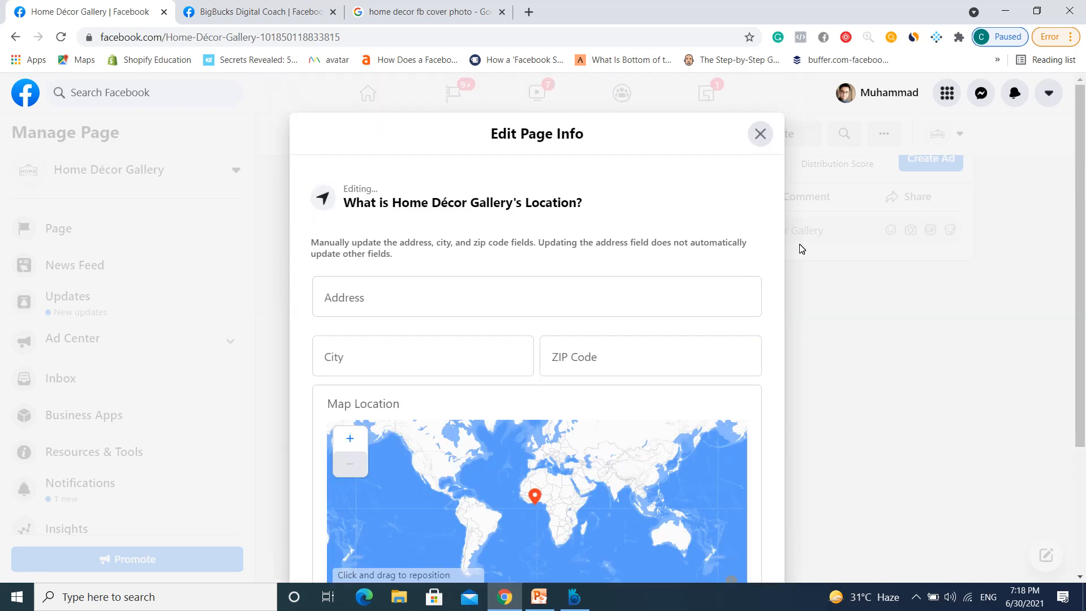
pyautogui.click(760, 135)
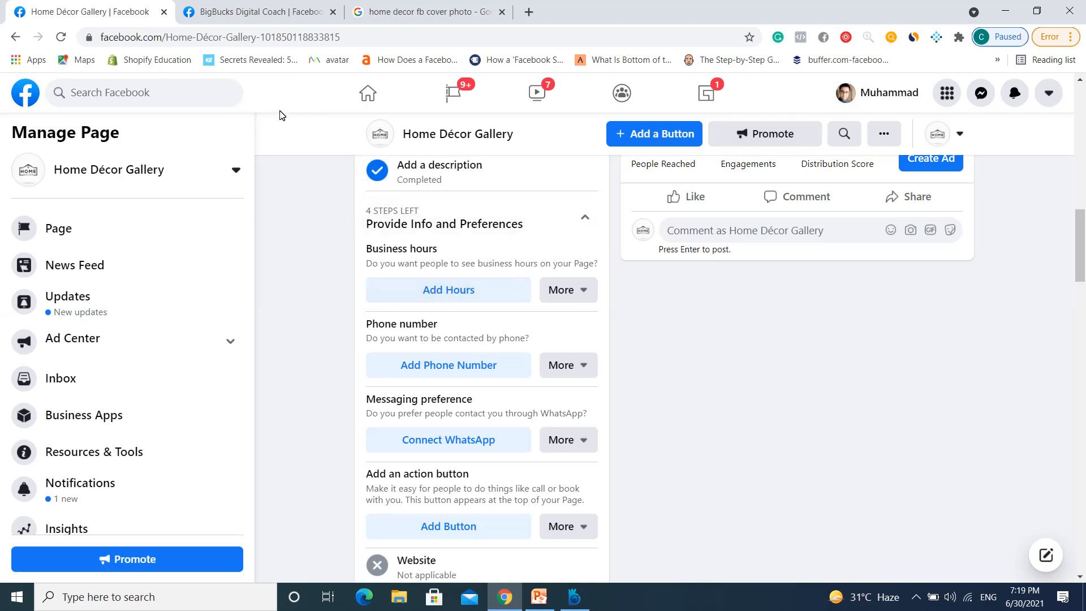
# Load facebook.com in place of the home decor image search and open the Kordovan Leather Page
pyautogui.click(430, 11)
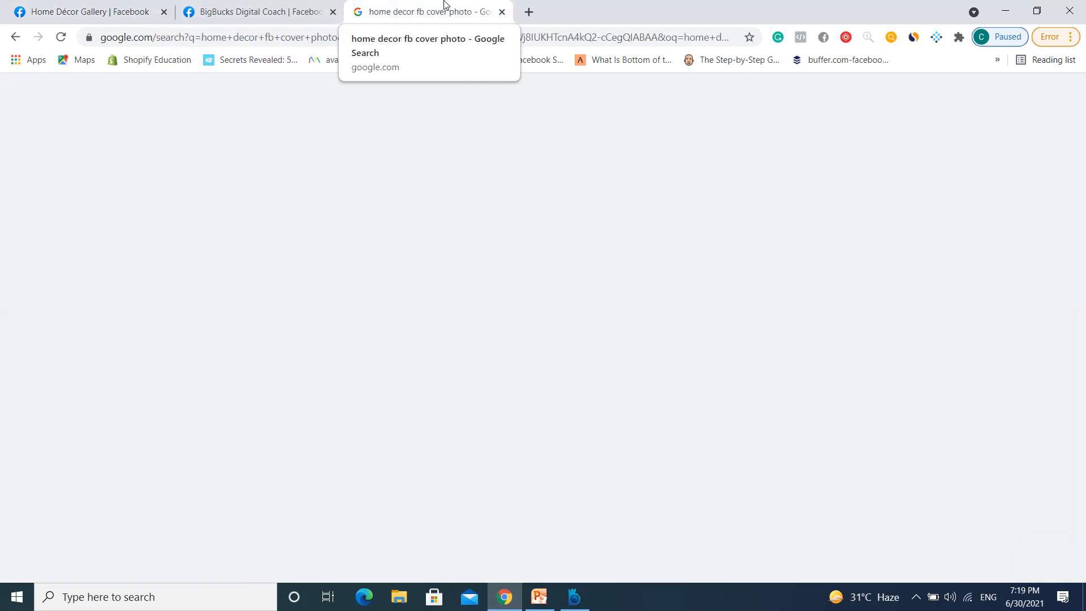
pyautogui.click(564, 37)
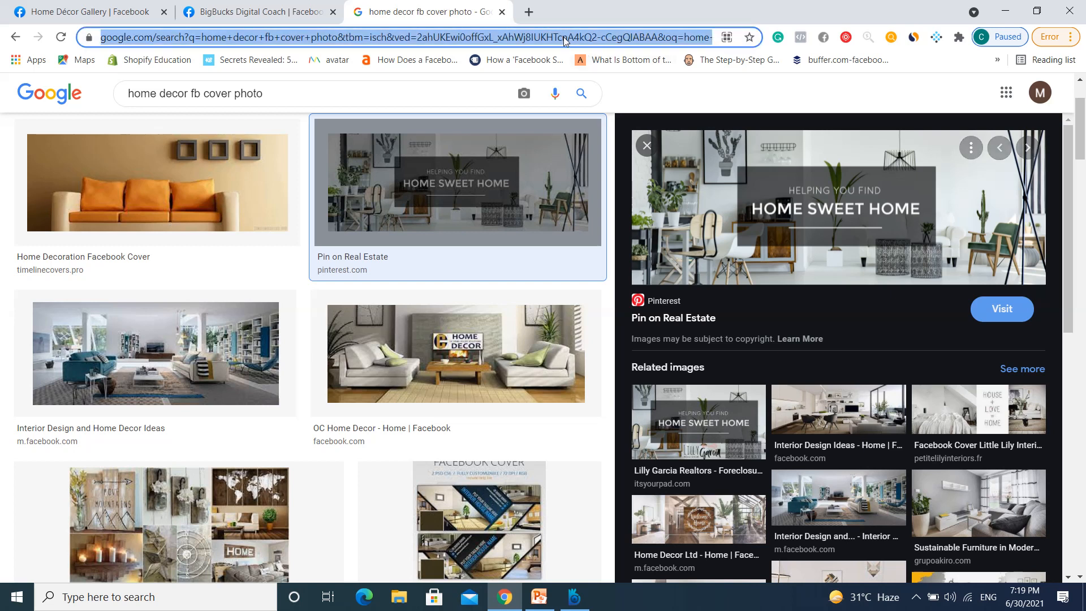
pyautogui.write('facebook.com')
pyautogui.press('Return')
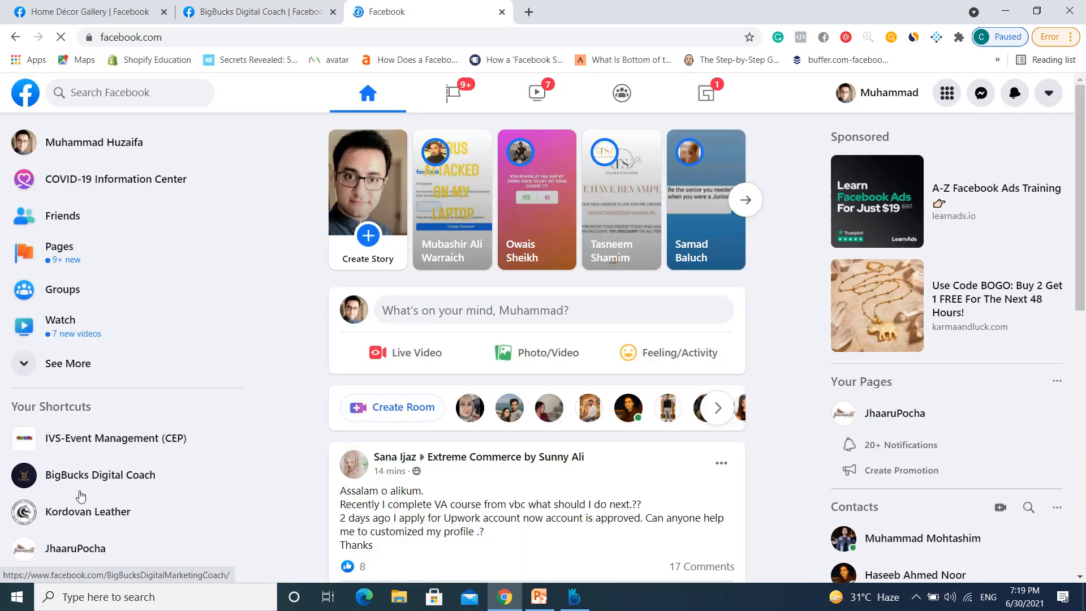
pyautogui.click(89, 509)
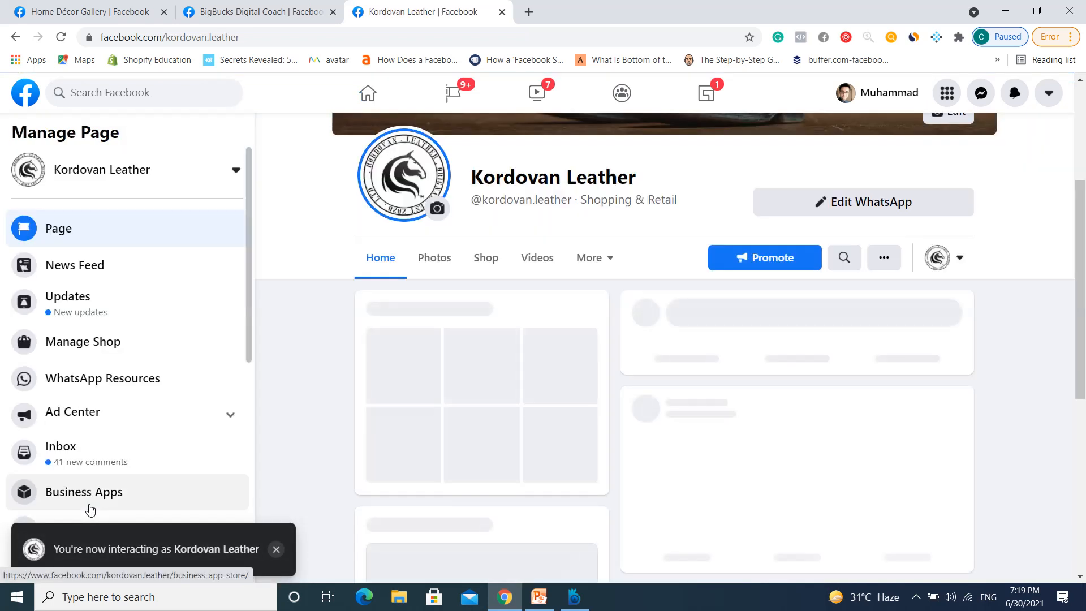
# Examine the Kordovan Leather Page's About section, including its address, descriptions, website, contact details, opening hours and social links
pyautogui.scroll(-5, 277, 394)
pyautogui.scroll(-15, 277, 395)
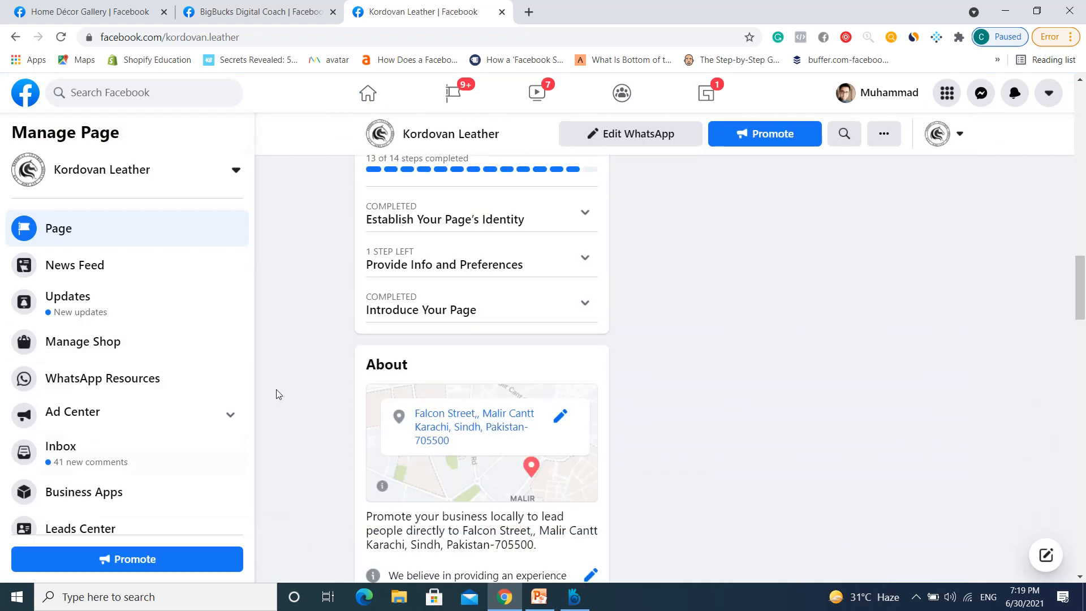
pyautogui.scroll(-6, 277, 395)
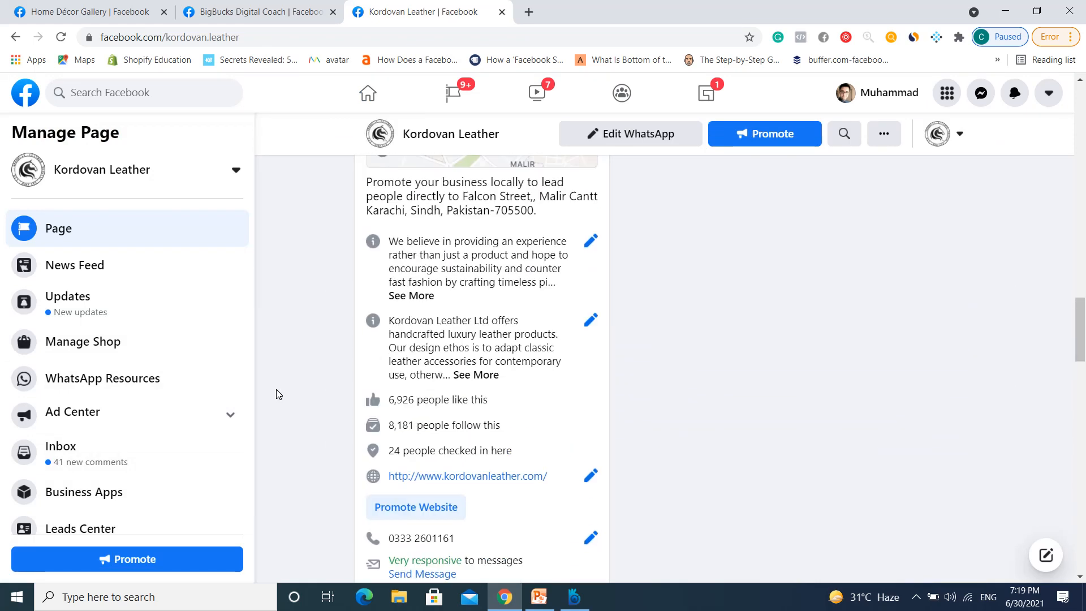
pyautogui.scroll(-5, 476, 278)
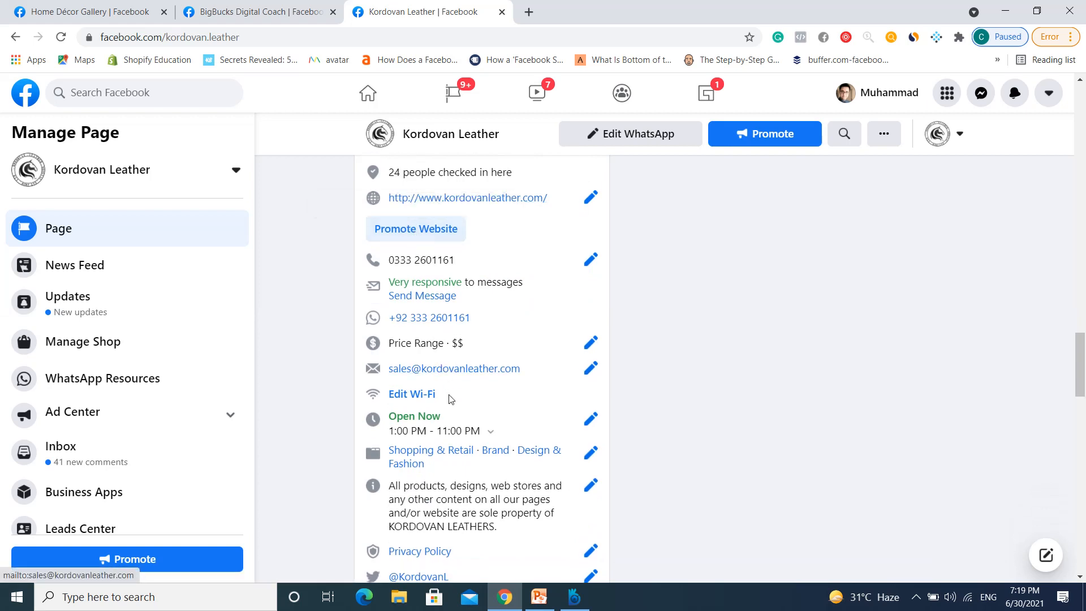
pyautogui.scroll(-2, 431, 381)
pyautogui.scroll(4, 433, 378)
pyautogui.scroll(5, 433, 378)
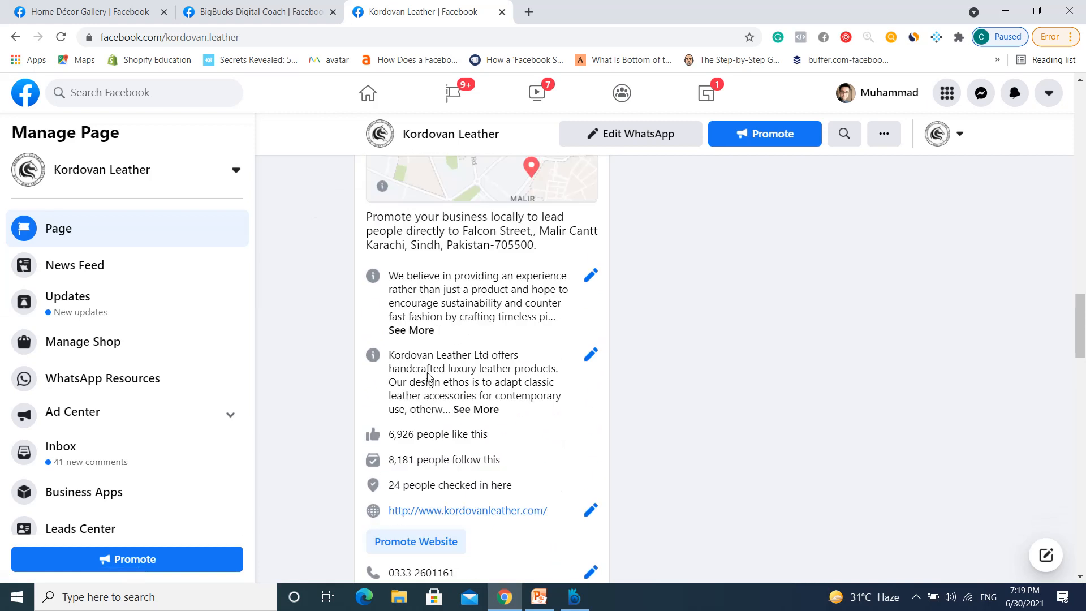
pyautogui.scroll(-6, 430, 396)
pyautogui.scroll(-7, 429, 398)
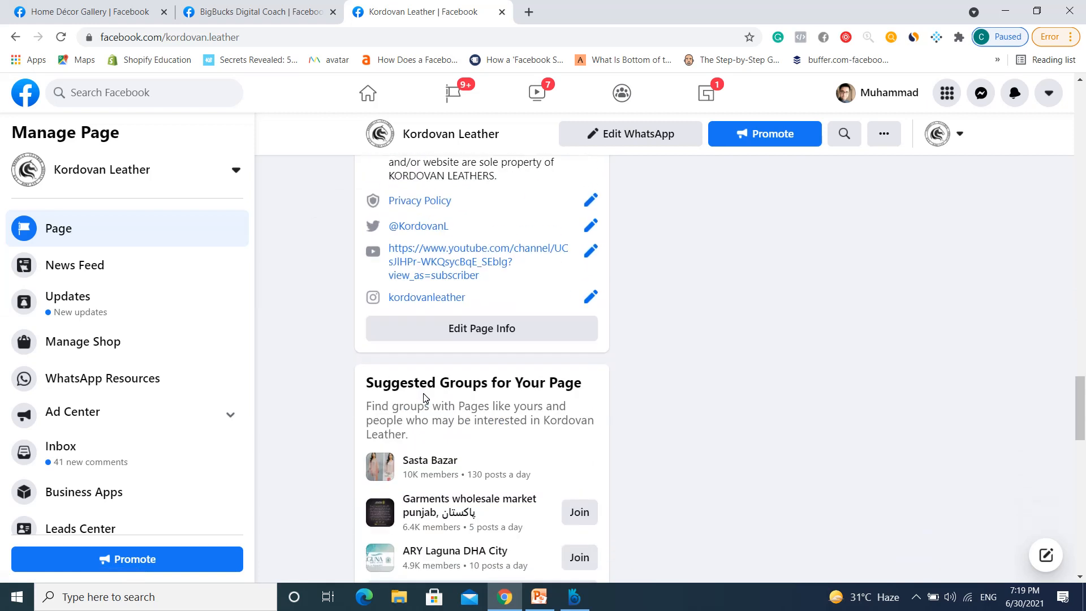
pyautogui.scroll(2, 427, 397)
pyautogui.scroll(2, 426, 398)
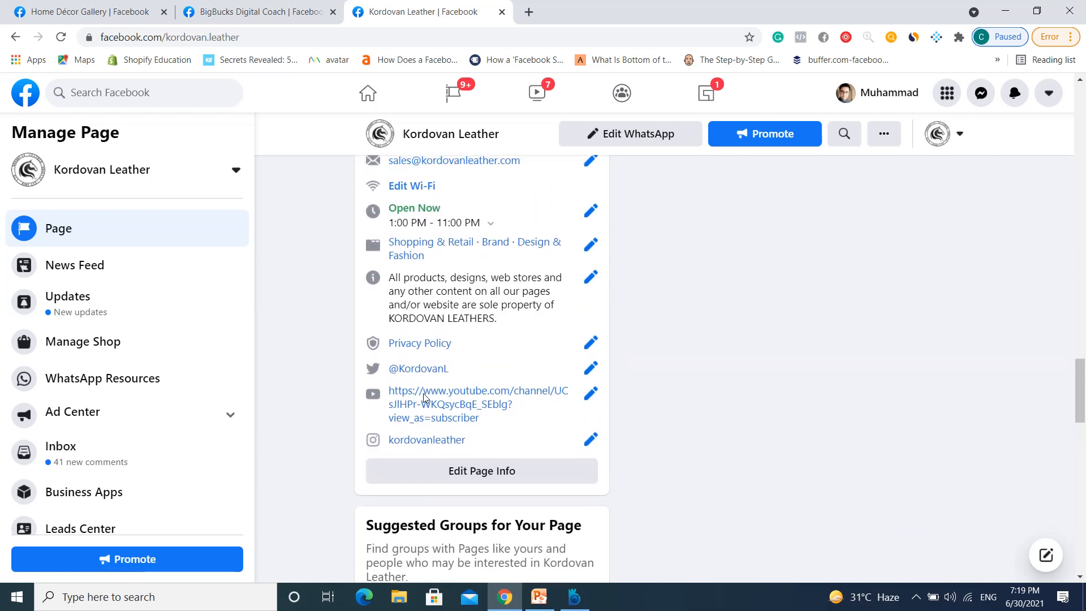
pyautogui.scroll(3, 428, 397)
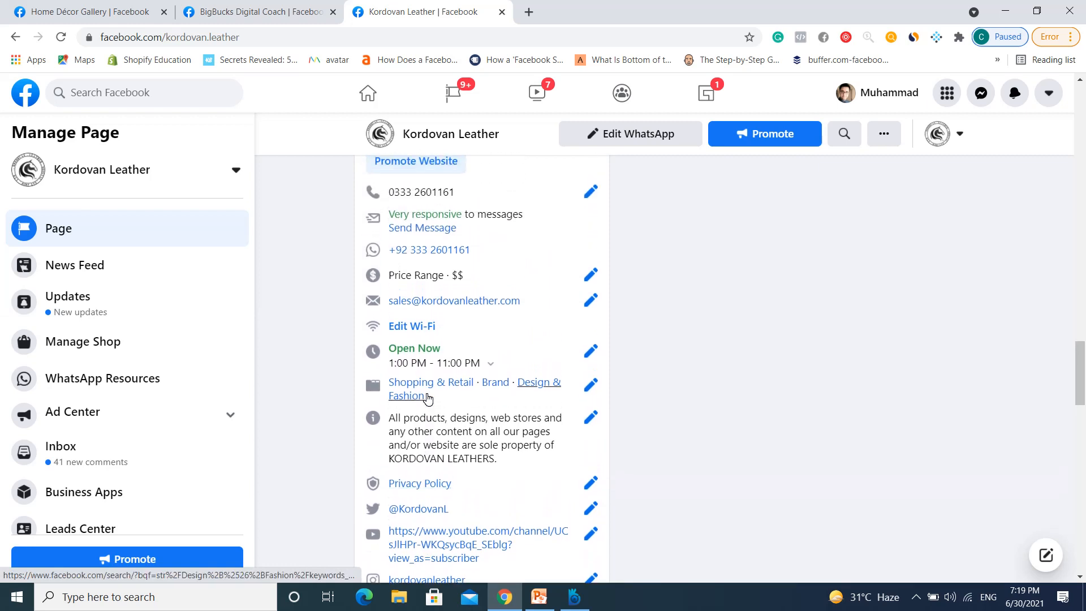
pyautogui.scroll(1, 427, 398)
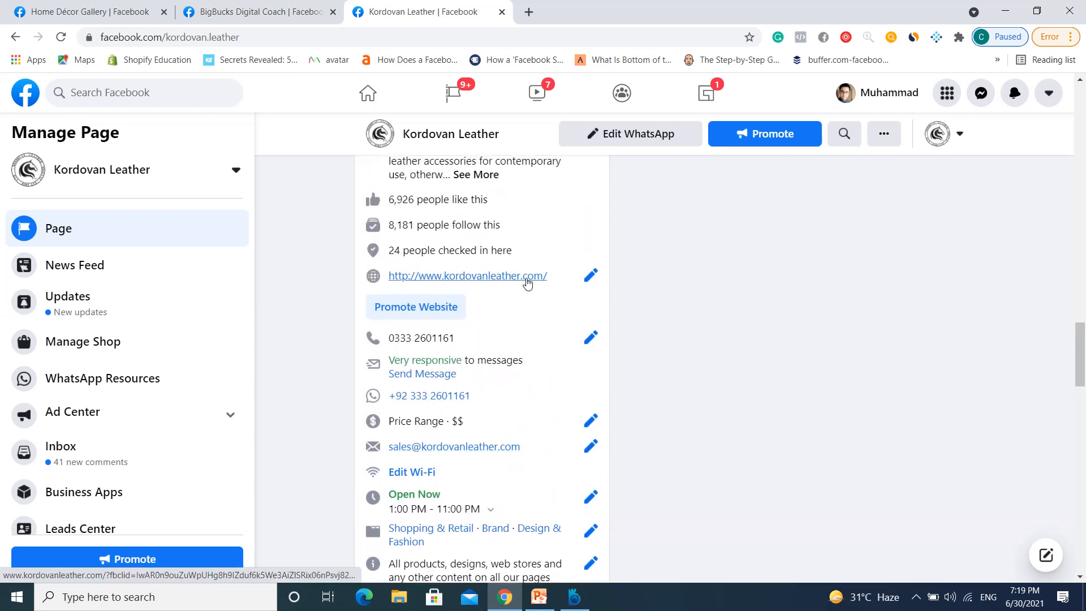
# Compare the Home Décor Gallery Page's remaining setup items with the contact details, hours, categories and address on the Kordovan Leather Page
pyautogui.click(254, 5)
pyautogui.click(90, 8)
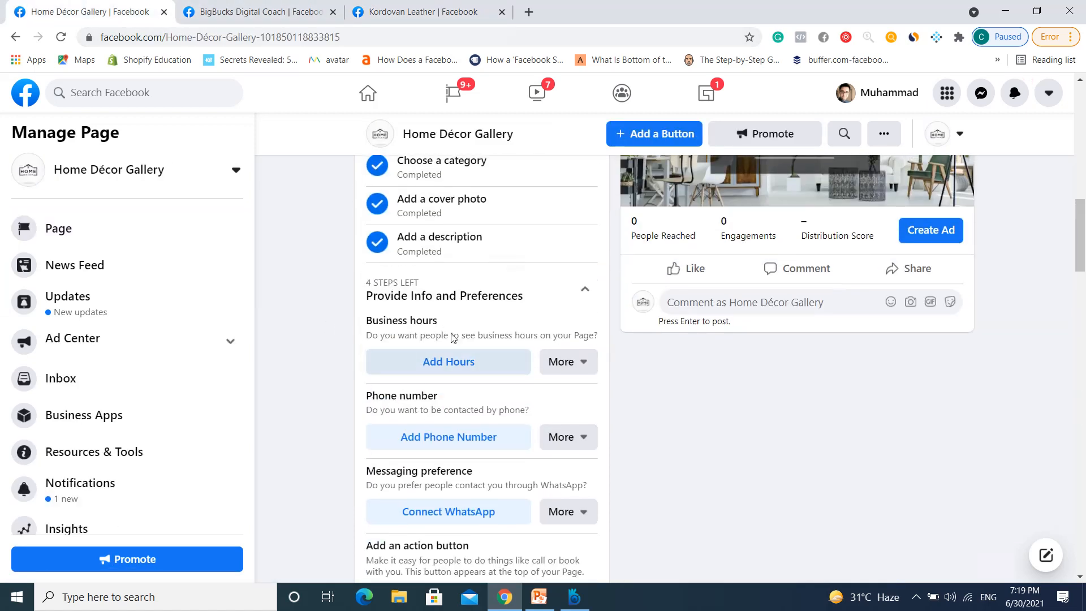
pyautogui.click(427, 14)
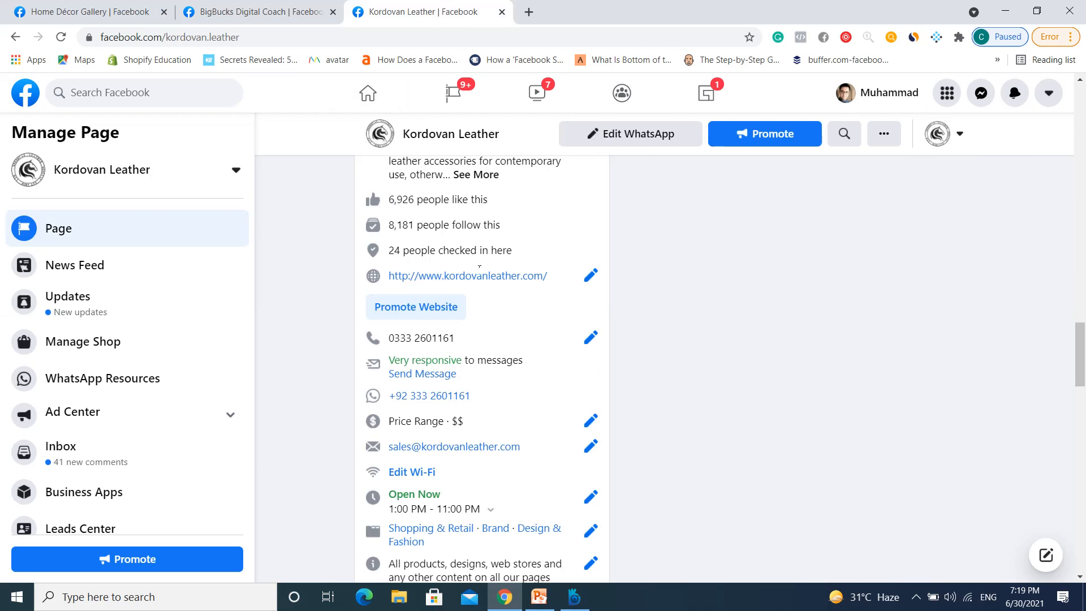
pyautogui.scroll(-1, 489, 388)
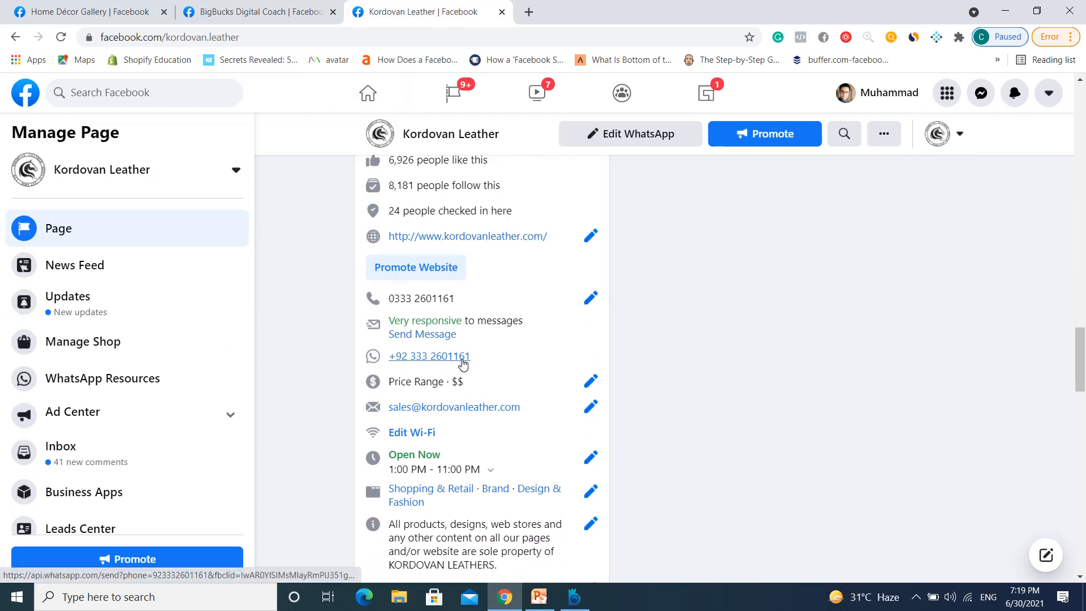
pyautogui.scroll(-2, 462, 373)
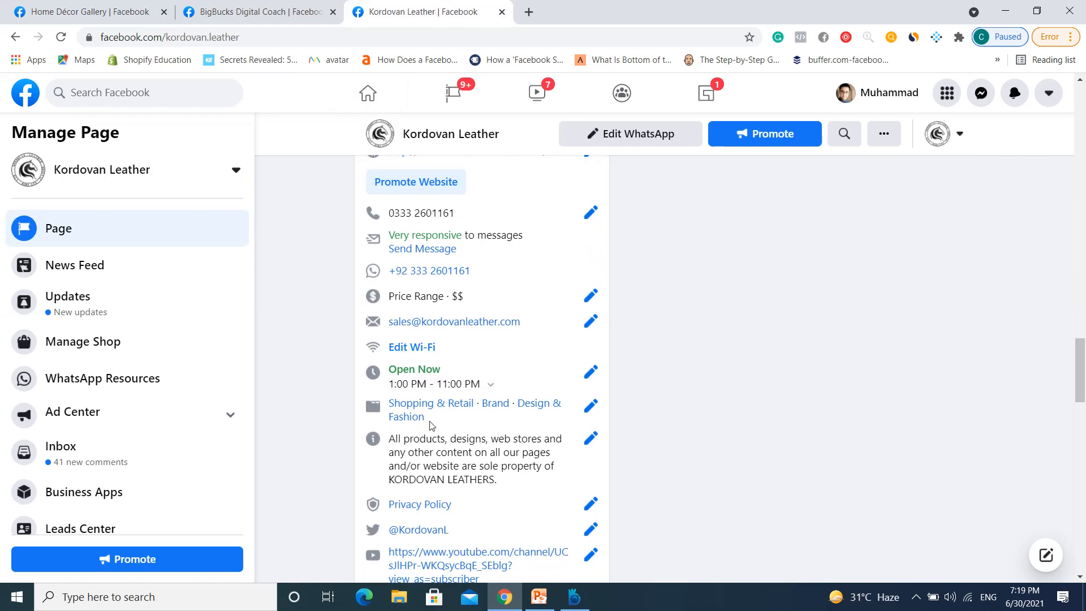
pyautogui.scroll(-1, 435, 427)
pyautogui.scroll(-1, 431, 422)
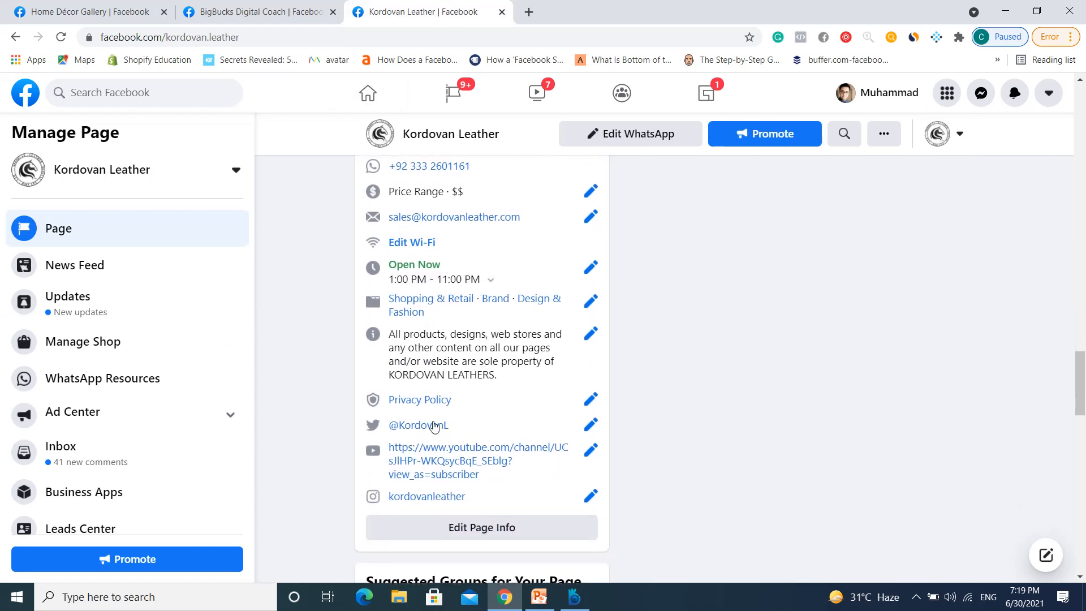
pyautogui.scroll(2, 431, 424)
pyautogui.scroll(7, 430, 424)
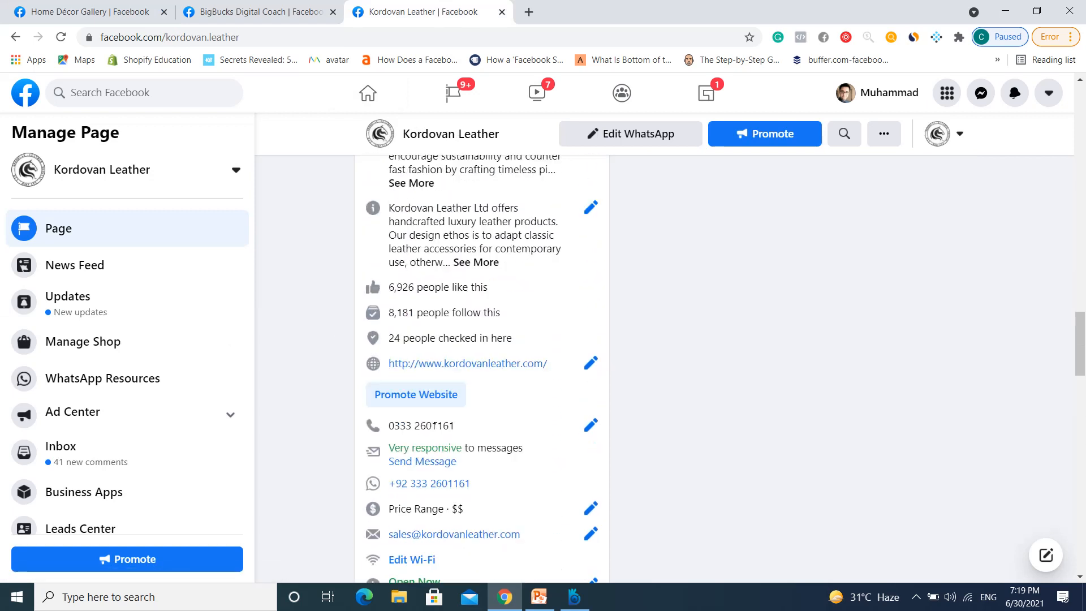
pyautogui.scroll(1, 435, 426)
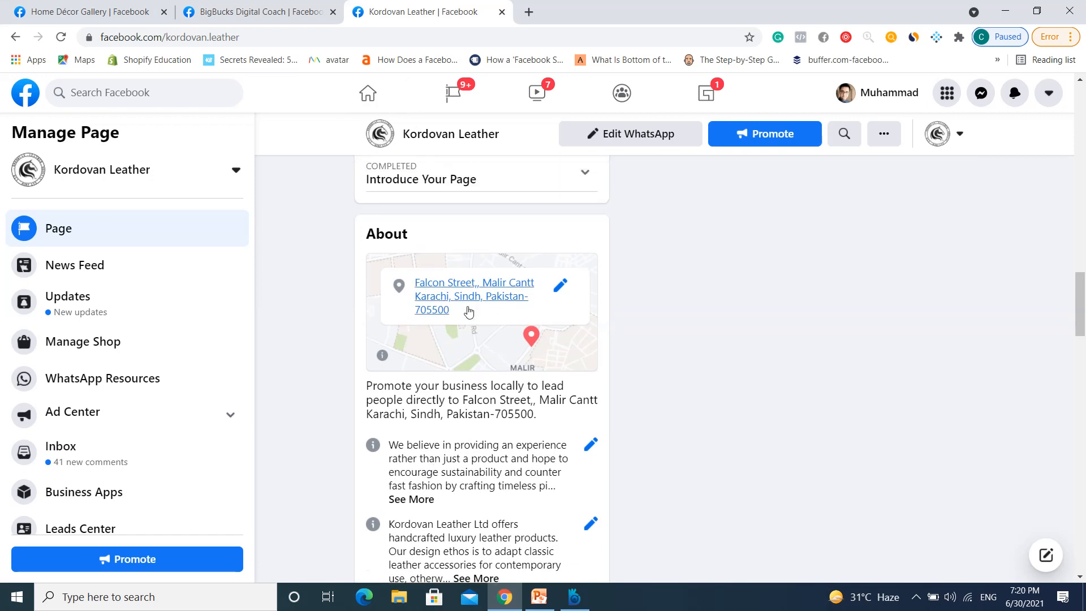
pyautogui.scroll(5, 472, 305)
pyautogui.scroll(-10, 470, 310)
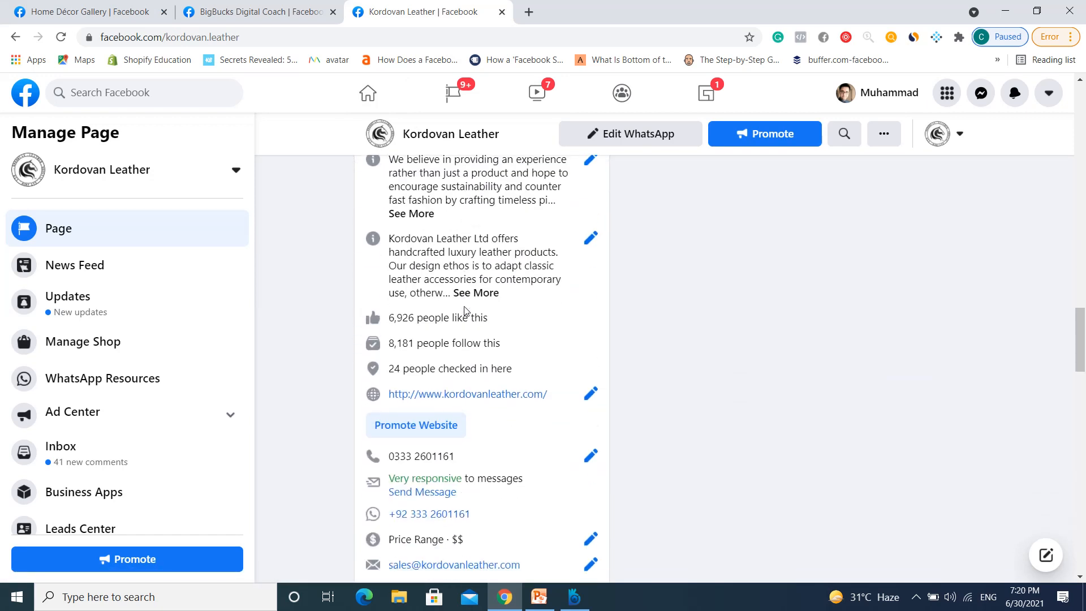
# Return to the Home Décor Gallery Page, mark that it doesn't have a phone number, and close the form
pyautogui.click(277, 11)
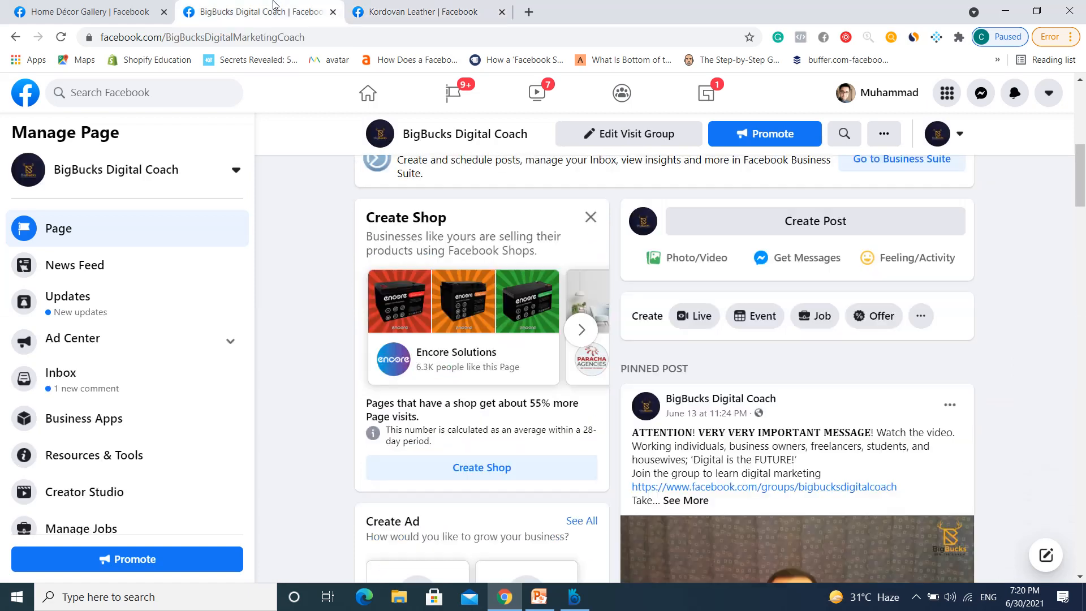
pyautogui.click(88, 4)
pyautogui.scroll(-2, 332, 390)
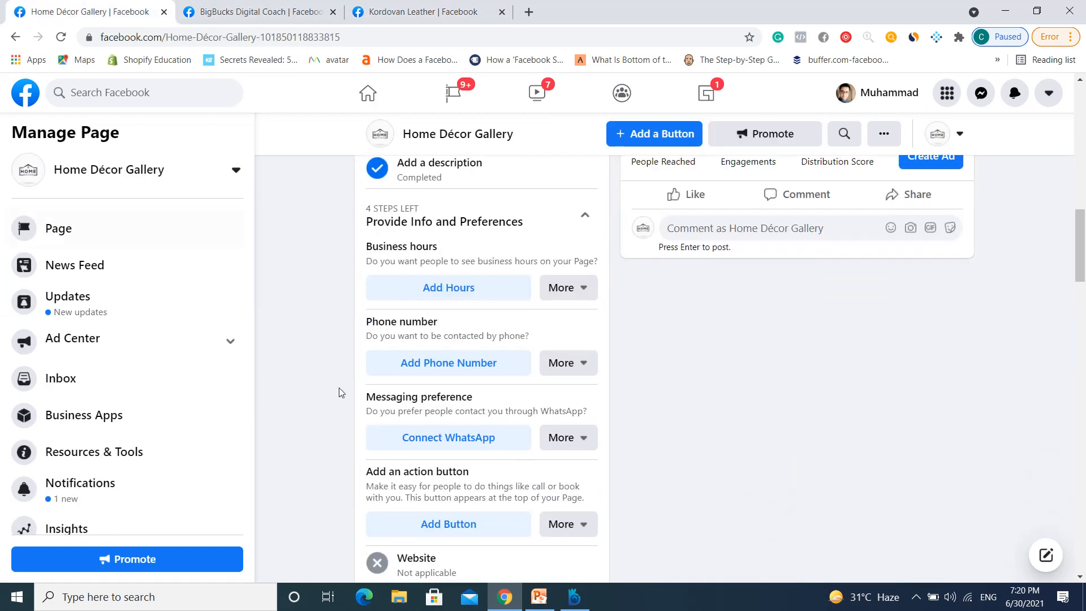
pyautogui.click(469, 374)
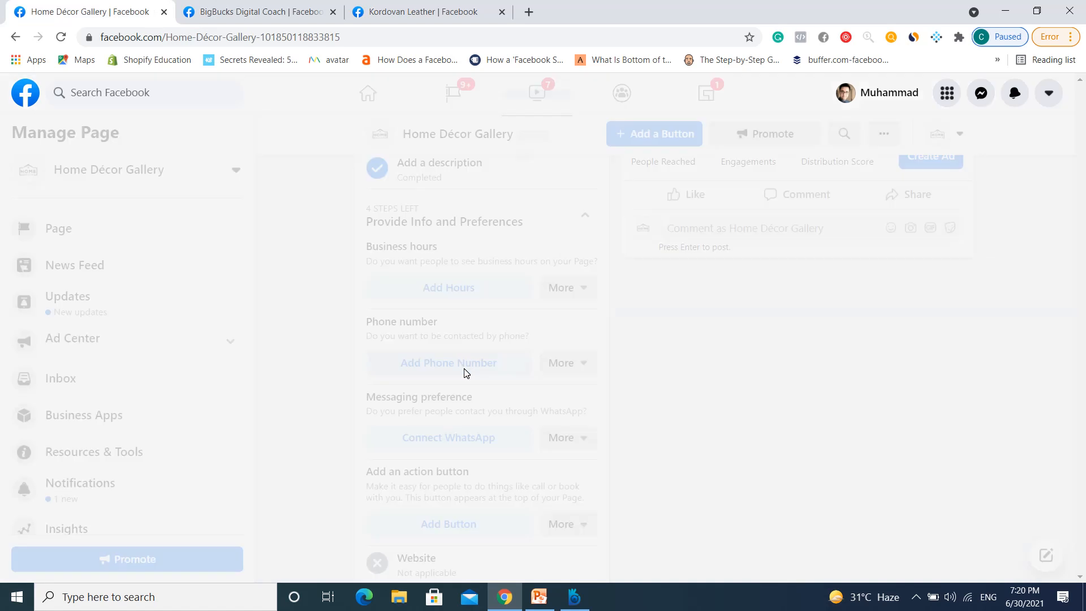
pyautogui.click(305, 399)
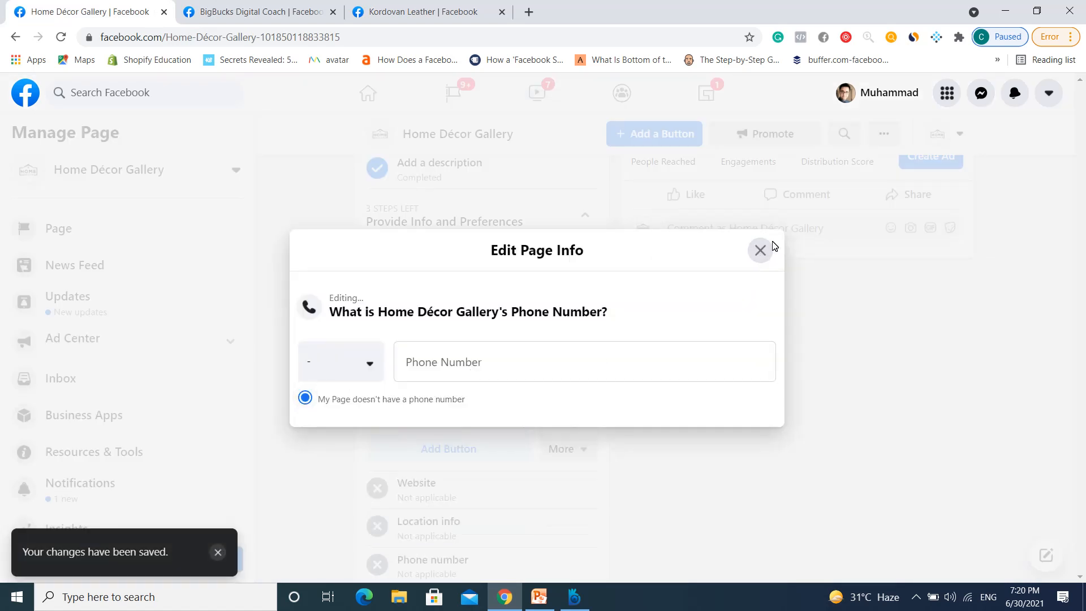
pyautogui.click(760, 250)
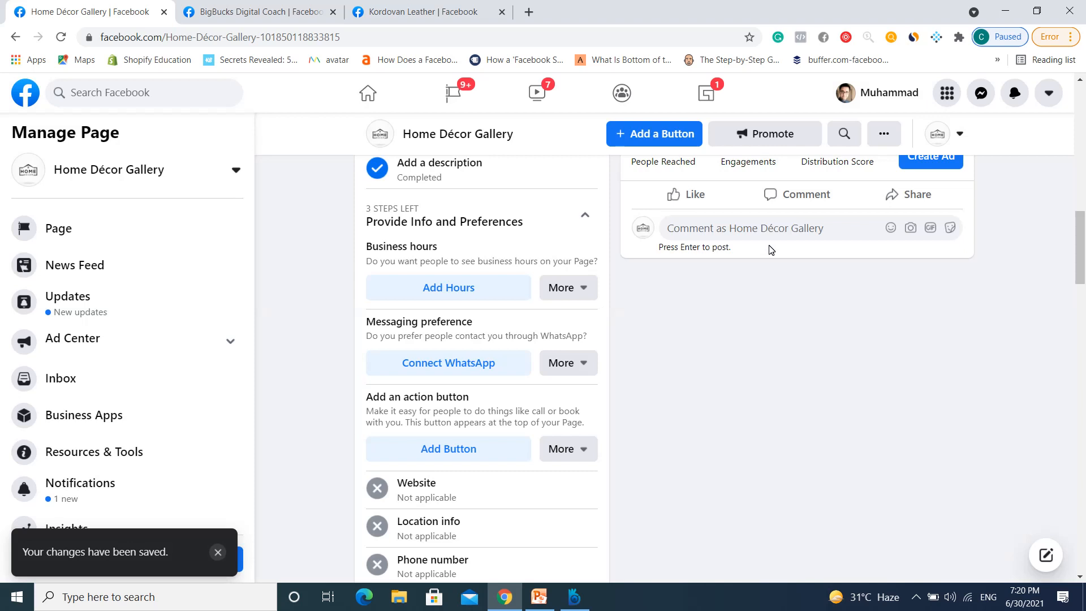
# Set the Home Décor Gallery Page's business hours to Always Open and close the form
pyautogui.click(425, 294)
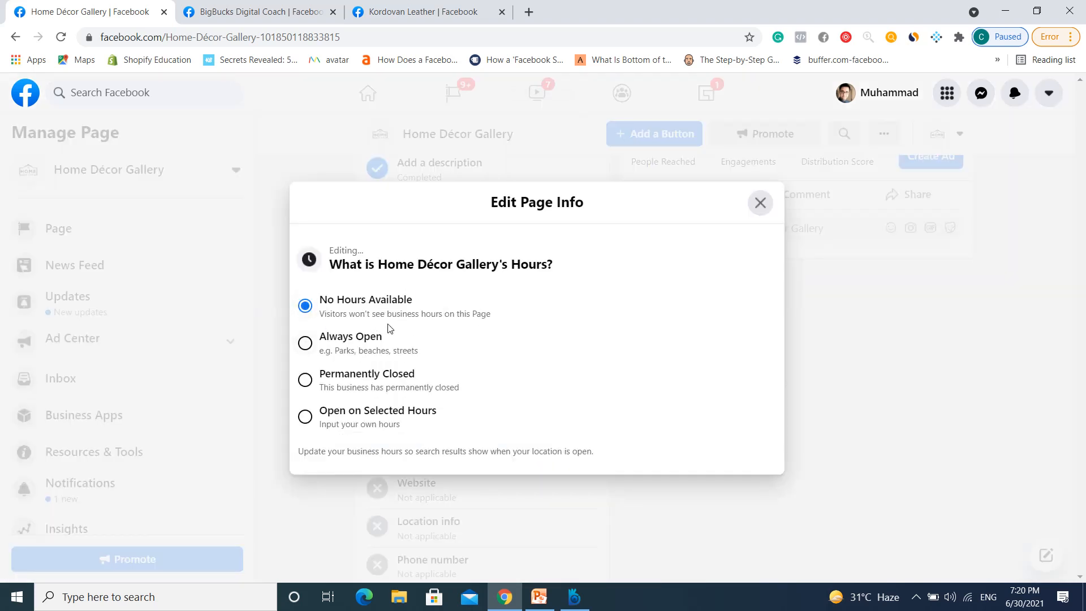
pyautogui.click(304, 343)
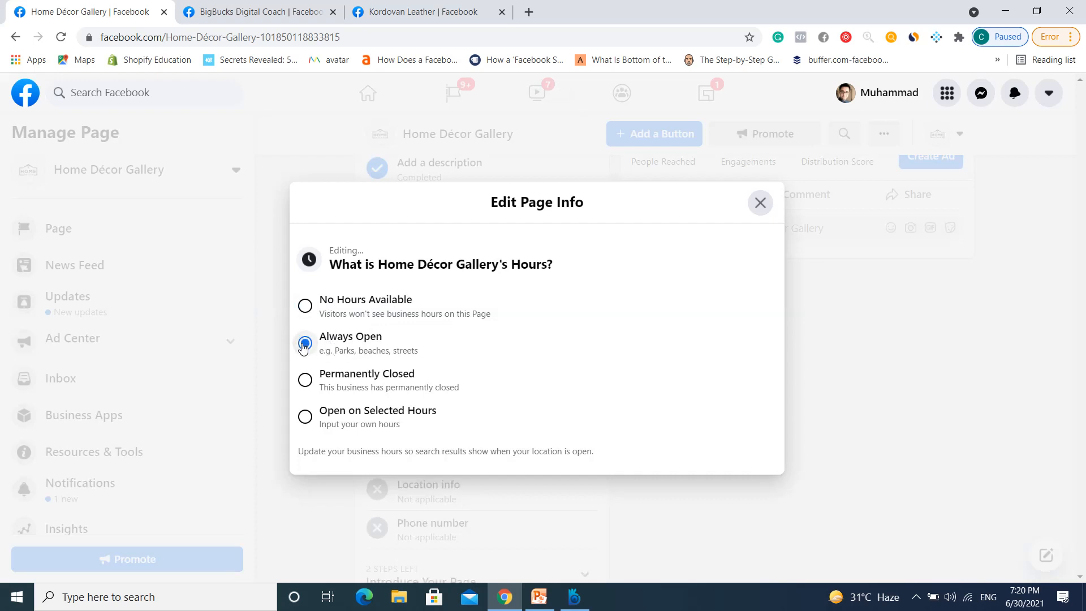
pyautogui.click(761, 203)
# Expand the Introduce Your Page checklist section, view the invite friends list, close it without inviting anyone, and review the welcome post item
pyautogui.scroll(-1, 485, 354)
pyautogui.scroll(-4, 485, 354)
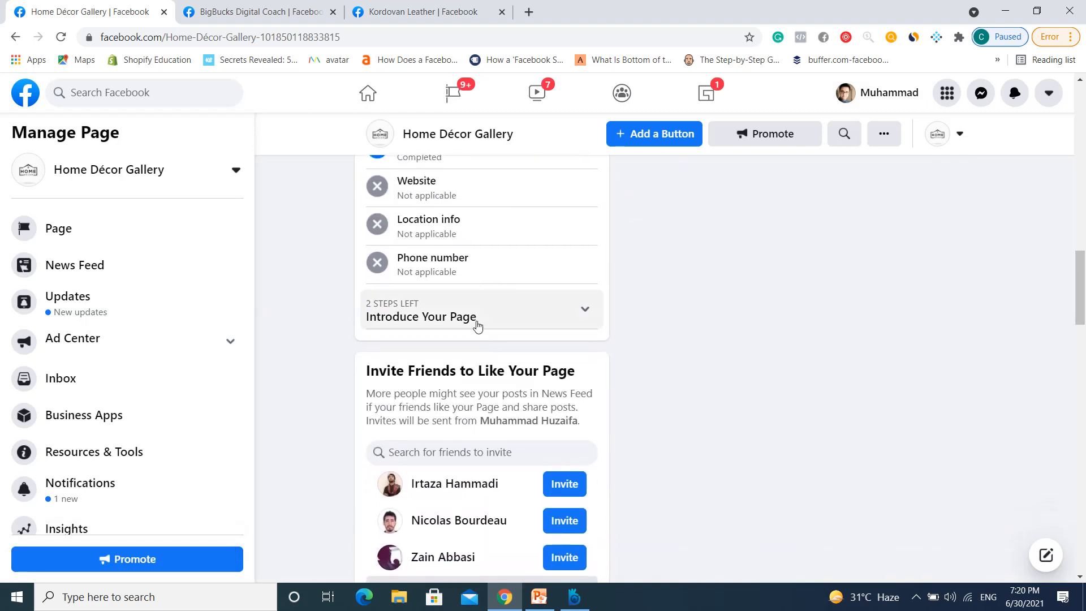
pyautogui.click(478, 327)
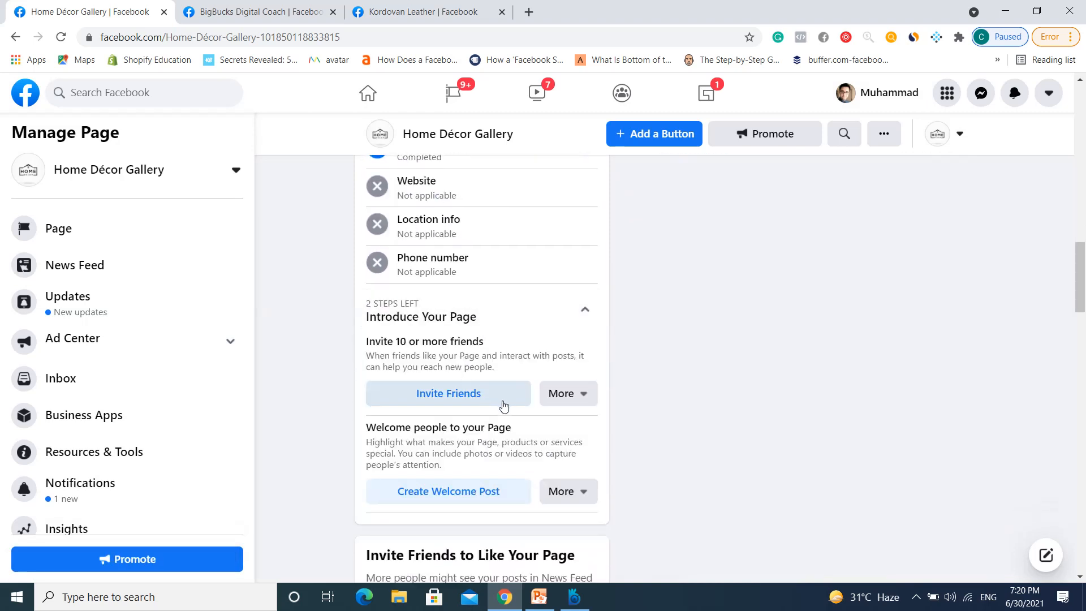
pyautogui.click(475, 396)
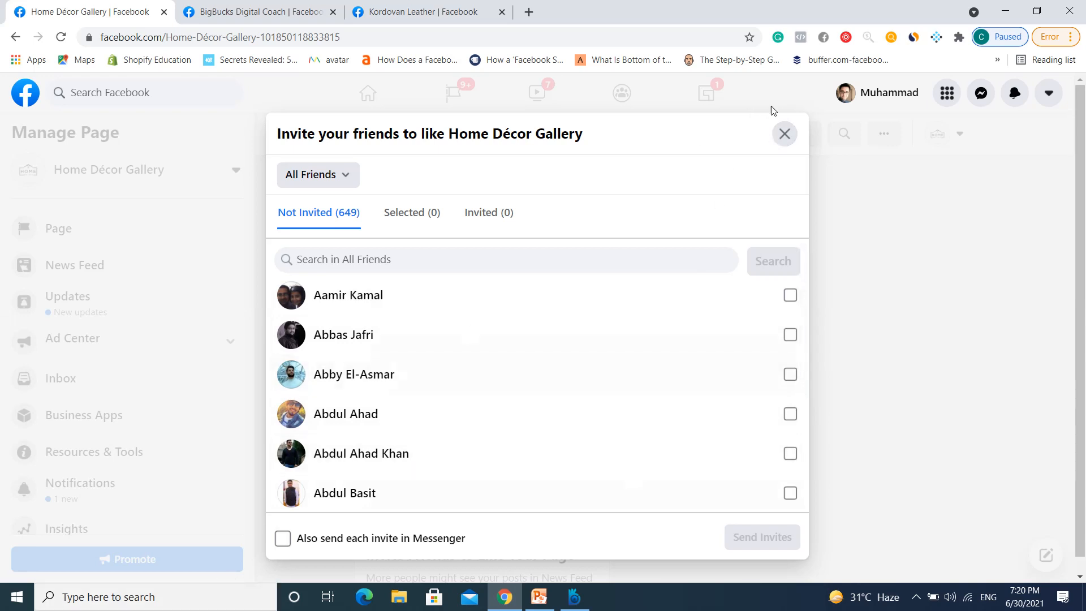
pyautogui.click(786, 135)
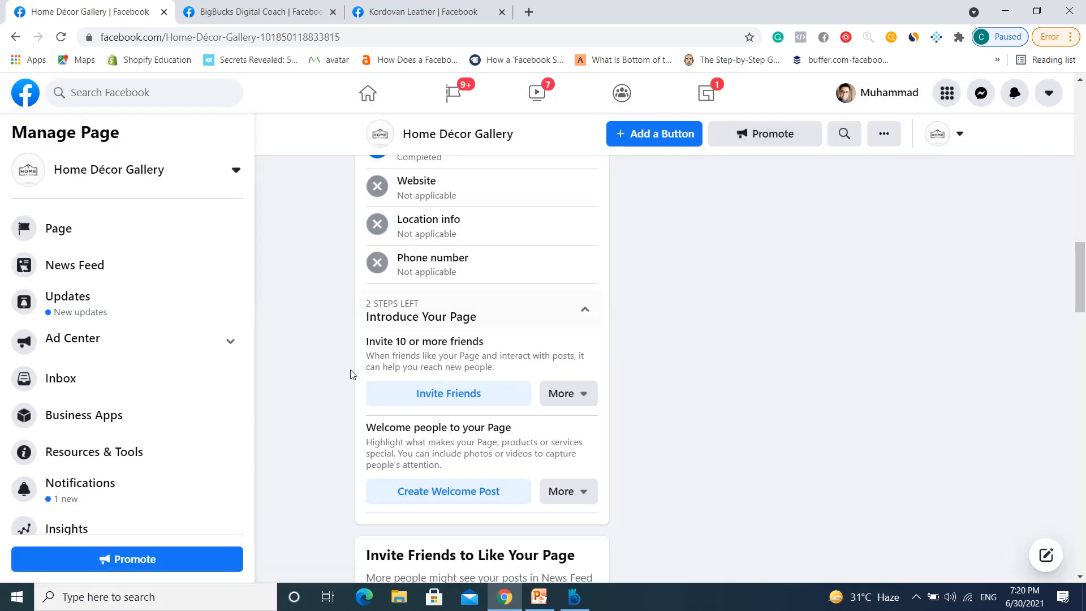
pyautogui.scroll(-2, 350, 374)
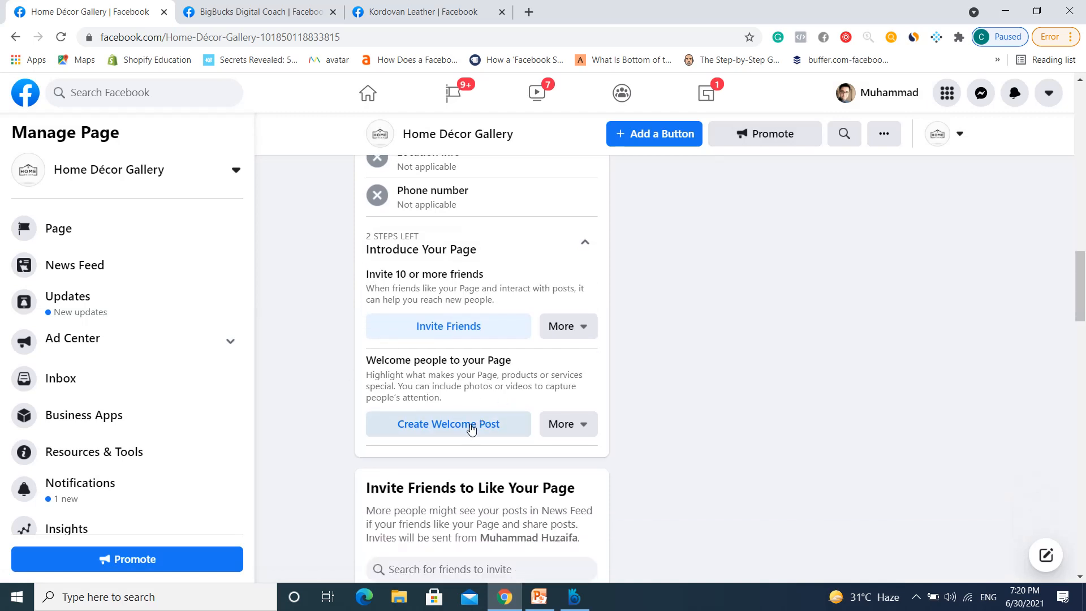
pyautogui.scroll(10, 304, 306)
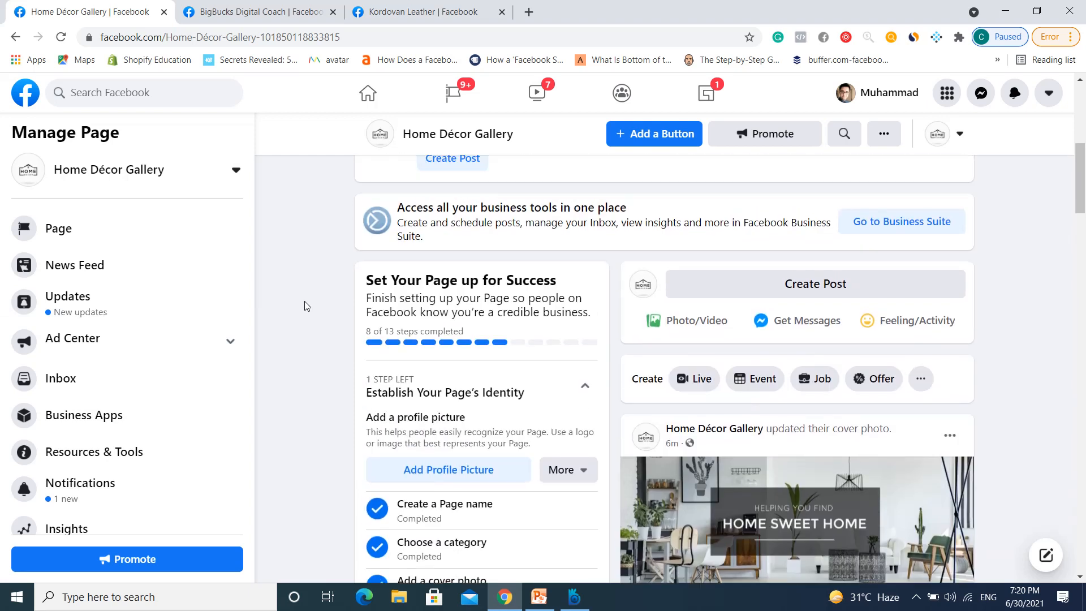
pyautogui.scroll(2, 304, 306)
pyautogui.scroll(-1, 304, 306)
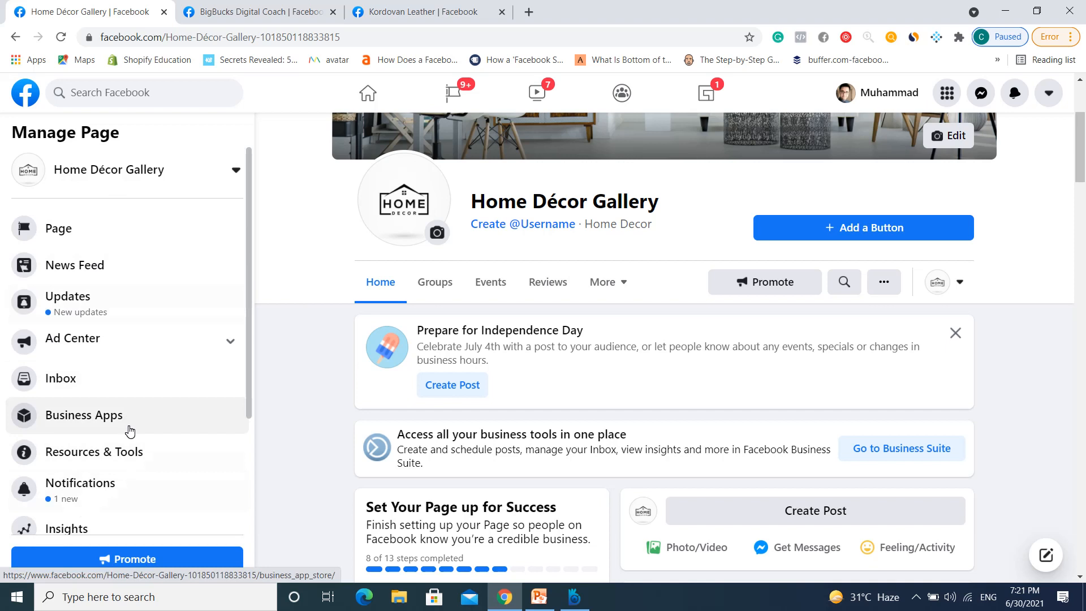
pyautogui.scroll(-2, 129, 432)
pyautogui.scroll(1, 130, 432)
pyautogui.scroll(-2, 130, 432)
pyautogui.scroll(3, 130, 432)
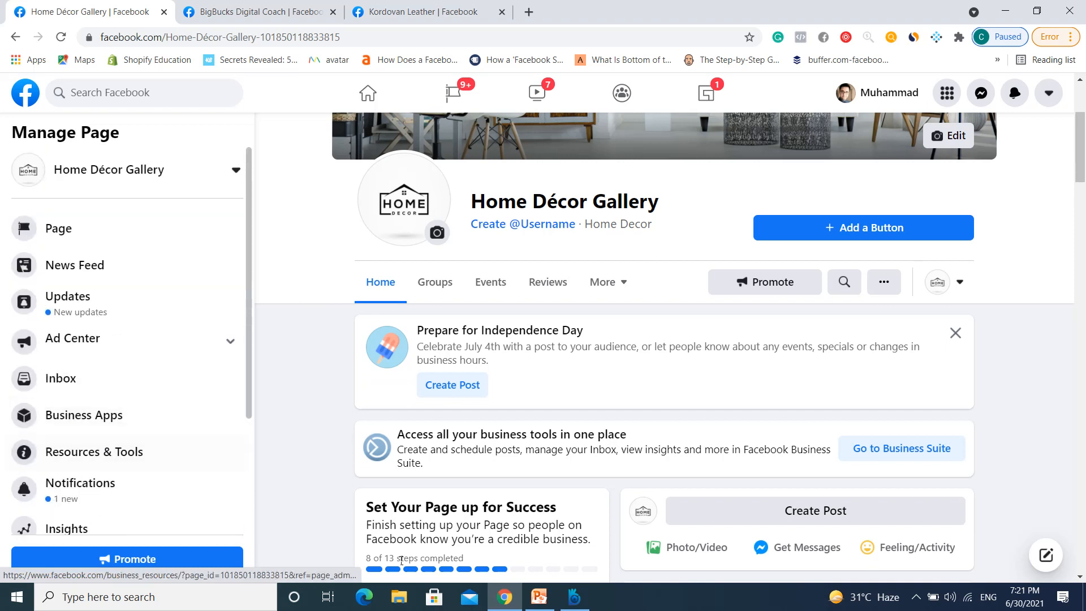
pyautogui.click(574, 597)
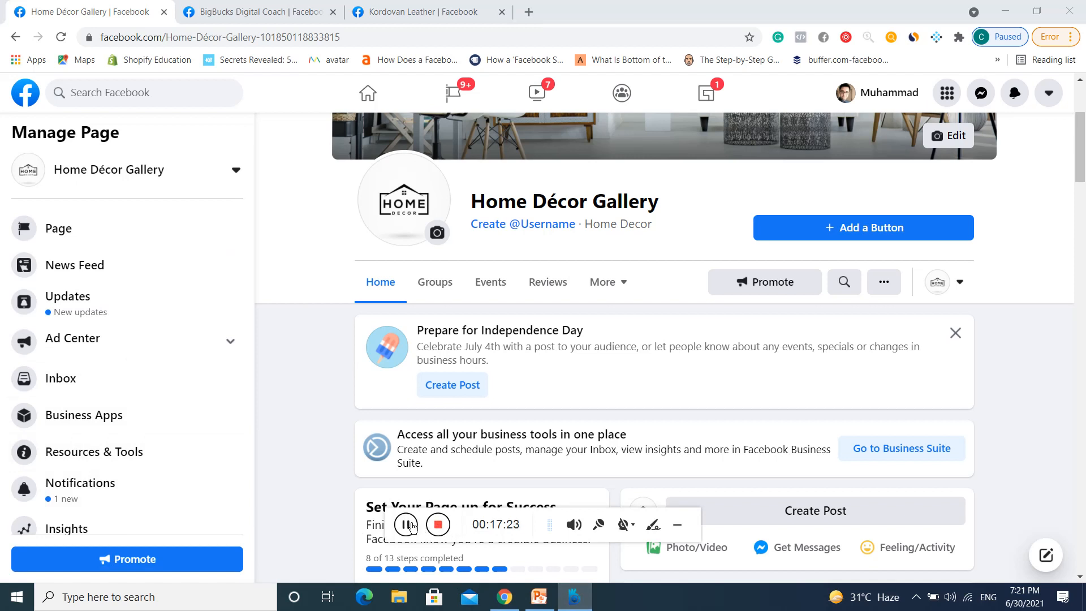
pyautogui.click(677, 528)
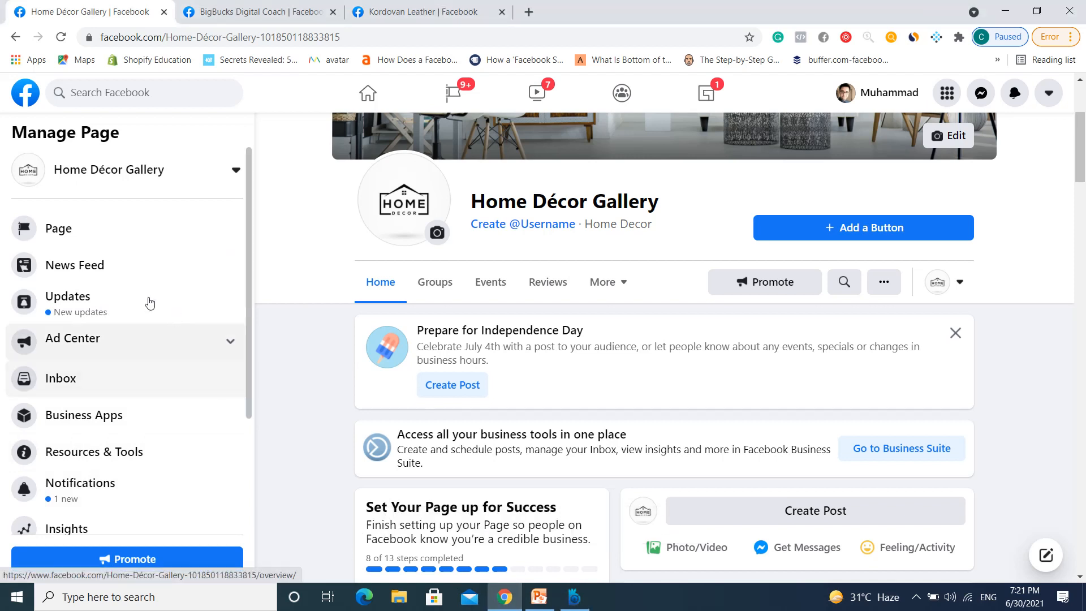
# View the Home Décor Gallery Page's Updates, and compare them with the page interactions and messages in the Kordovan Leather Page's Updates
pyautogui.click(89, 304)
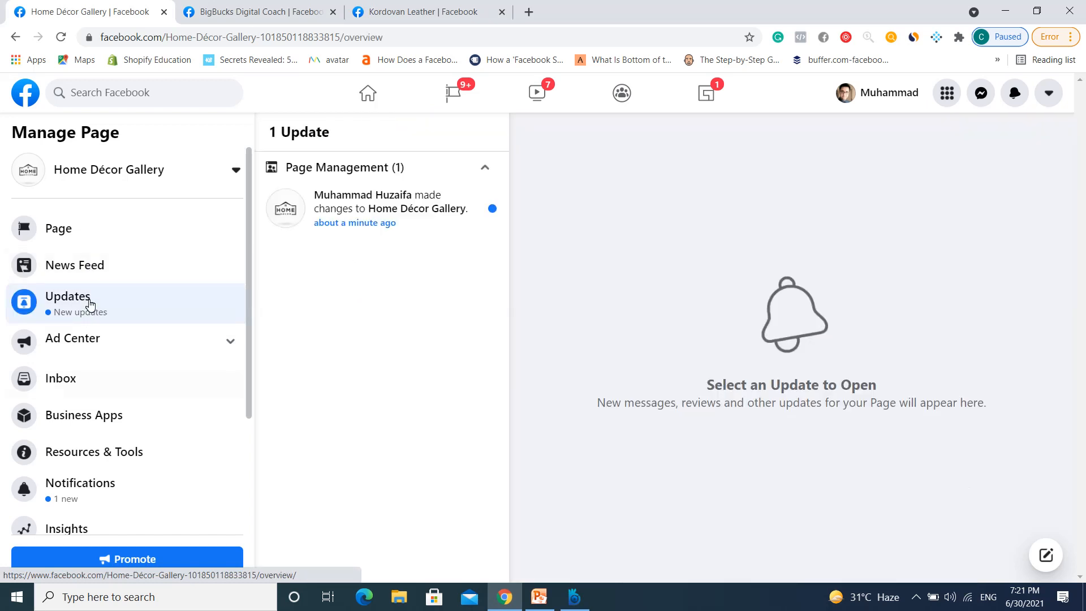
pyautogui.click(423, 11)
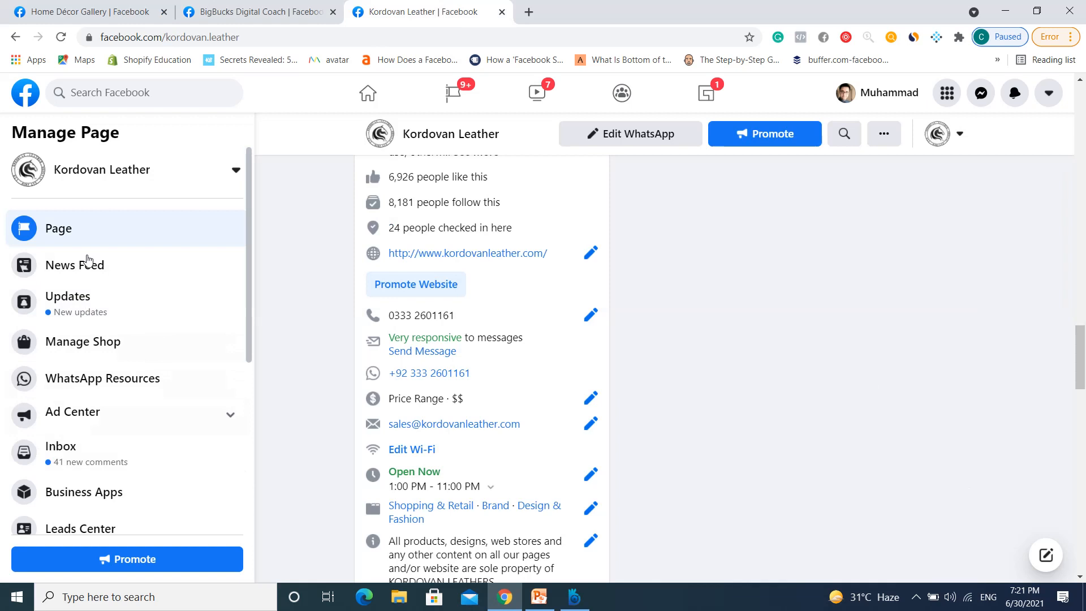
pyautogui.click(70, 300)
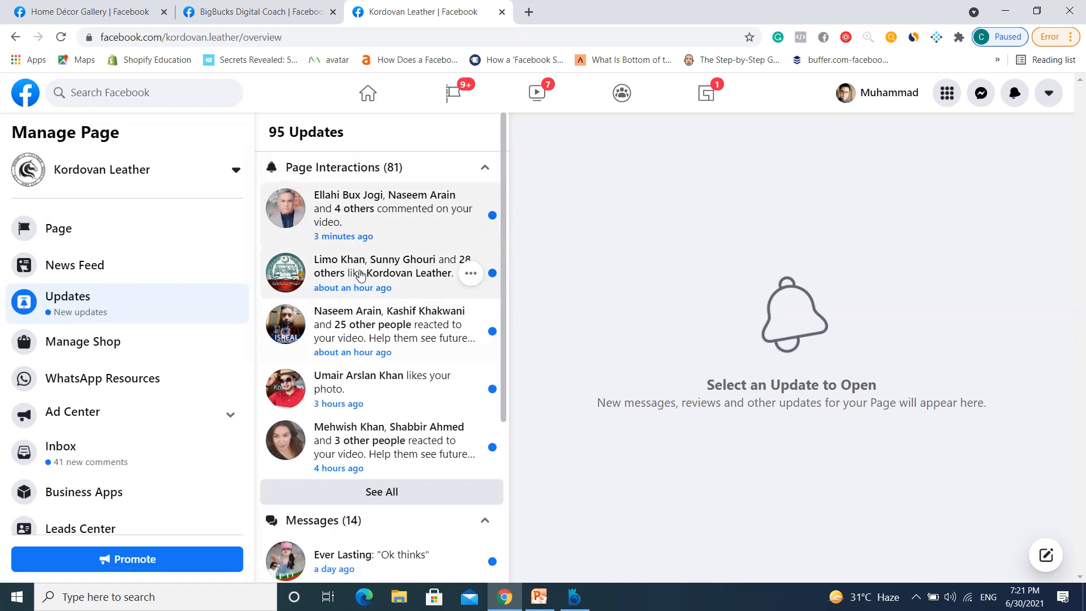
pyautogui.scroll(-1, 387, 378)
pyautogui.scroll(-4, 385, 379)
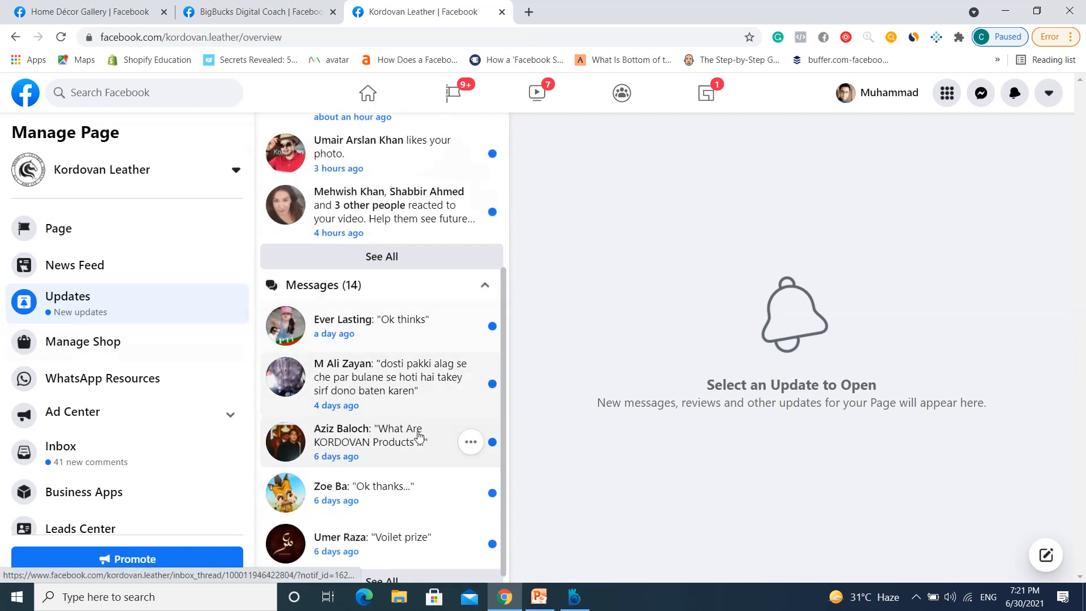
pyautogui.scroll(-1, 418, 437)
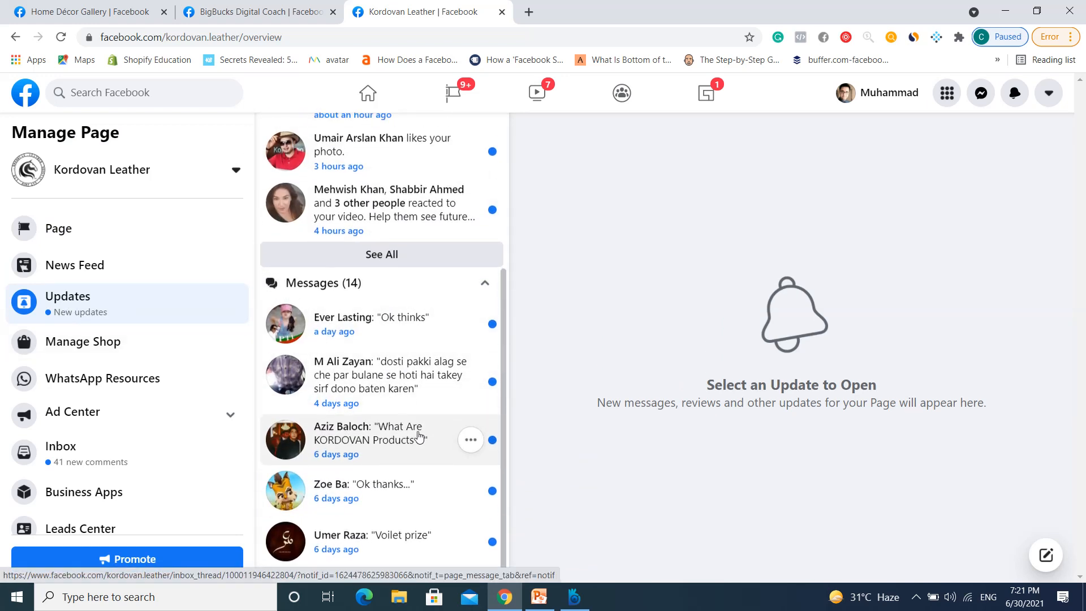
pyautogui.scroll(3, 418, 436)
pyautogui.scroll(3, 386, 480)
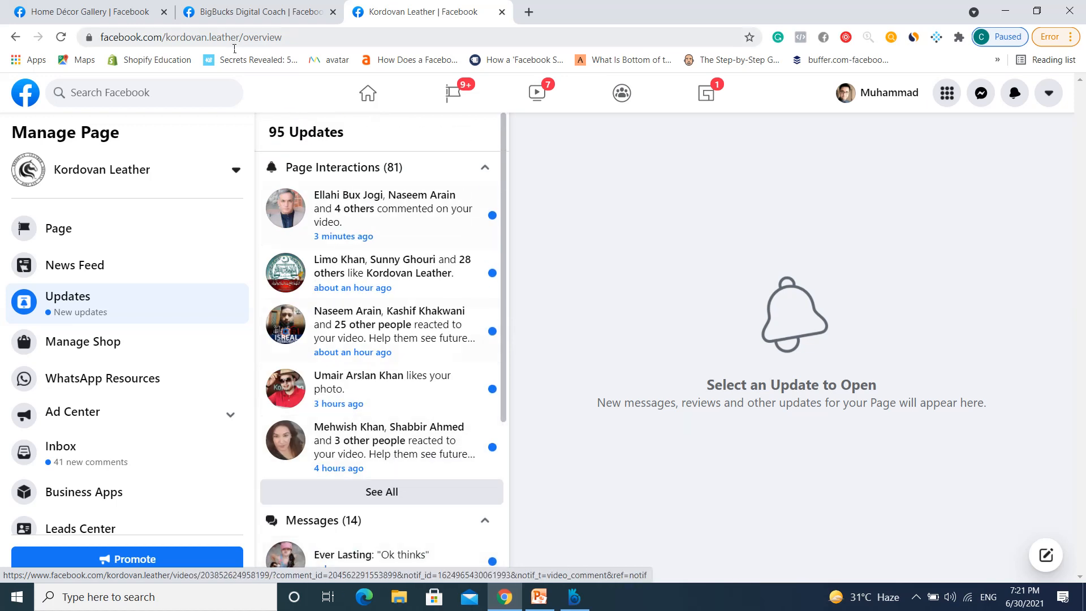
# Go back to the Home Décor Gallery Page's main view and leave the WhatsApp connection prompt without connecting a number
pyautogui.click(99, 13)
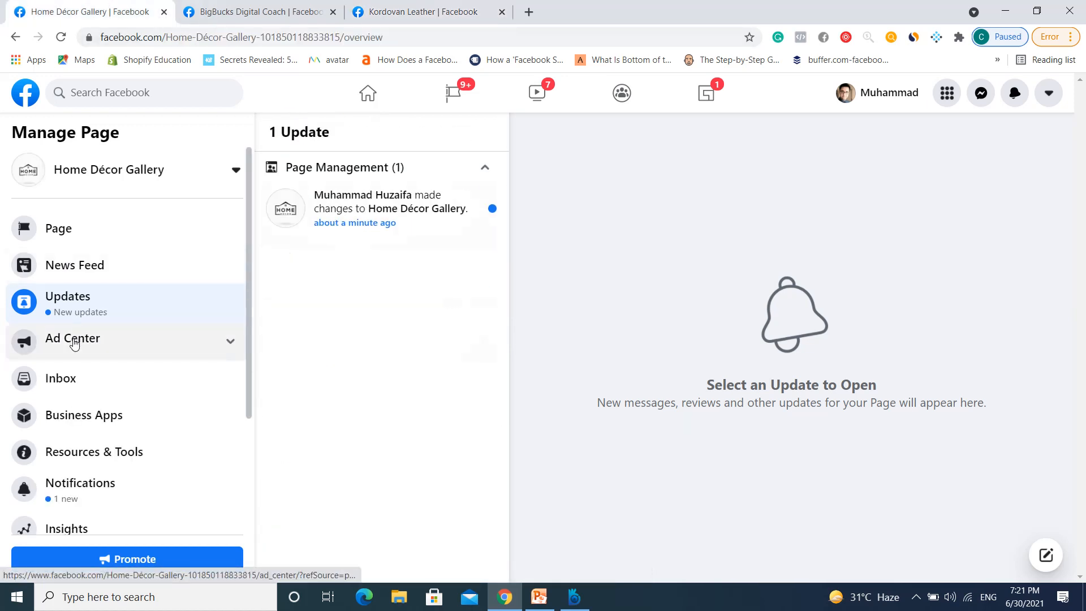
pyautogui.click(59, 228)
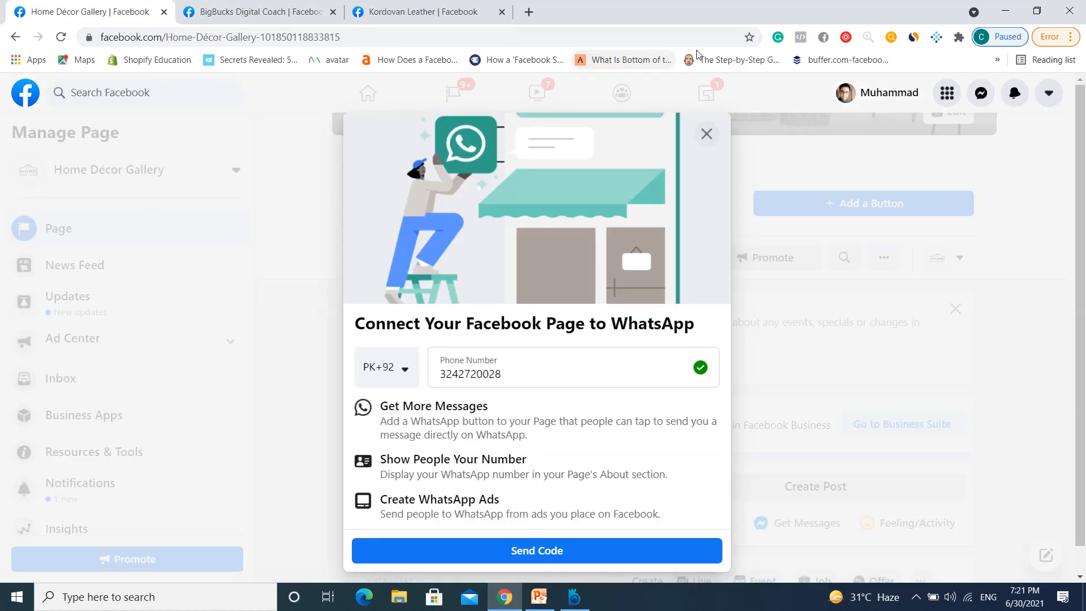
pyautogui.click(707, 134)
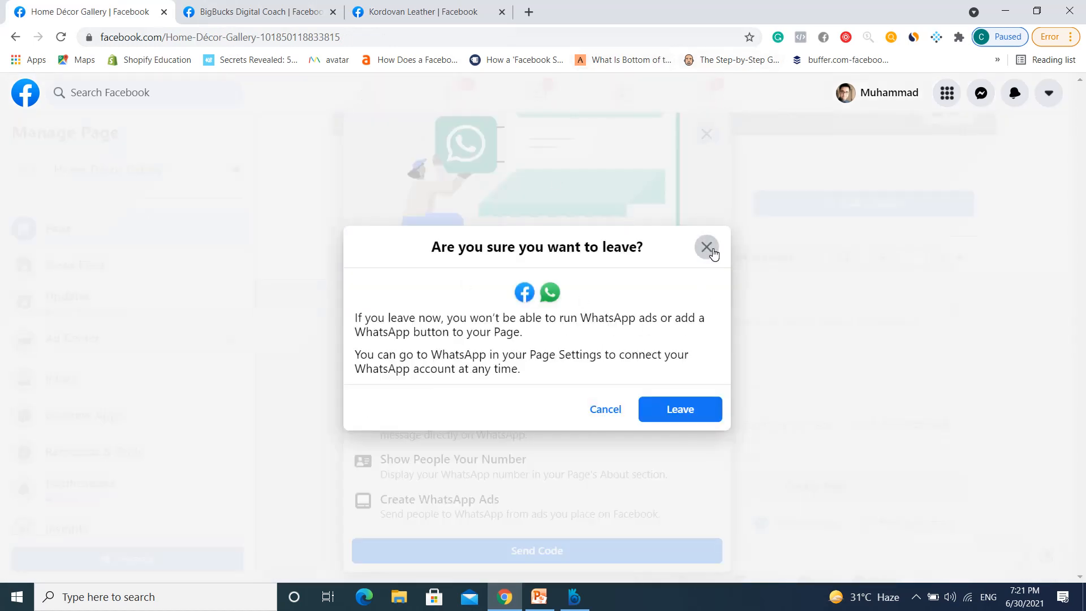
pyautogui.click(706, 247)
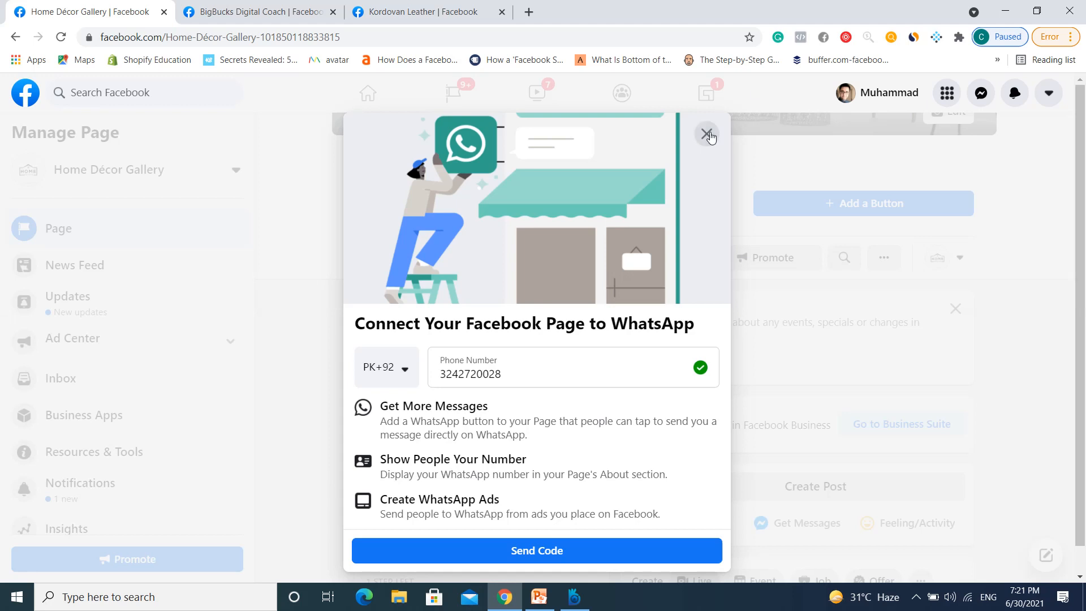
pyautogui.click(707, 133)
pyautogui.click(669, 409)
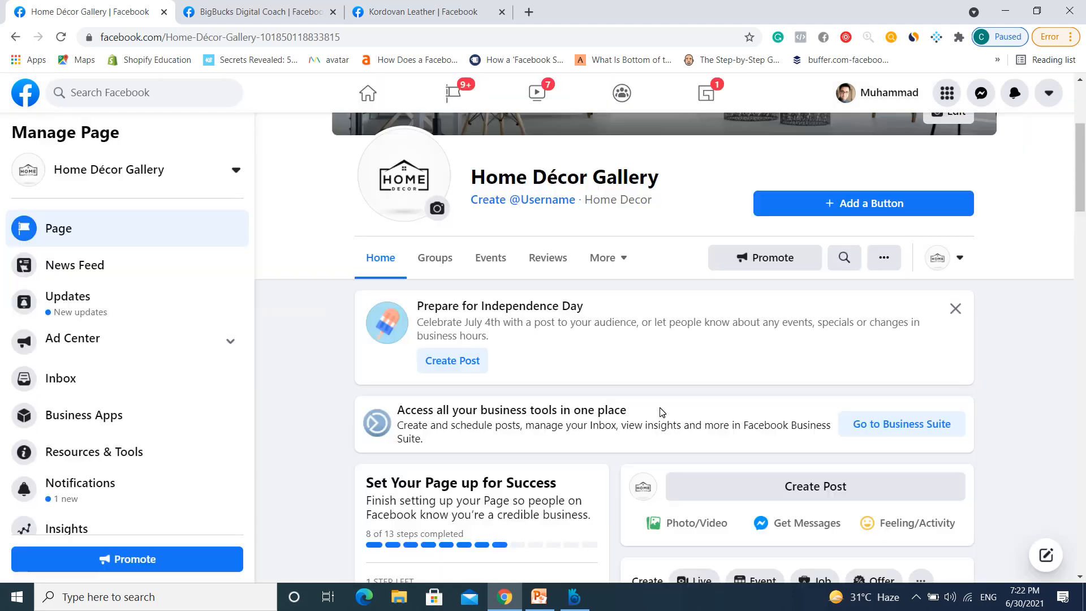
# Open the Home Décor Gallery Page's News Feed and go through its introduction to the feed without following any suggested Pages
pyautogui.click(100, 258)
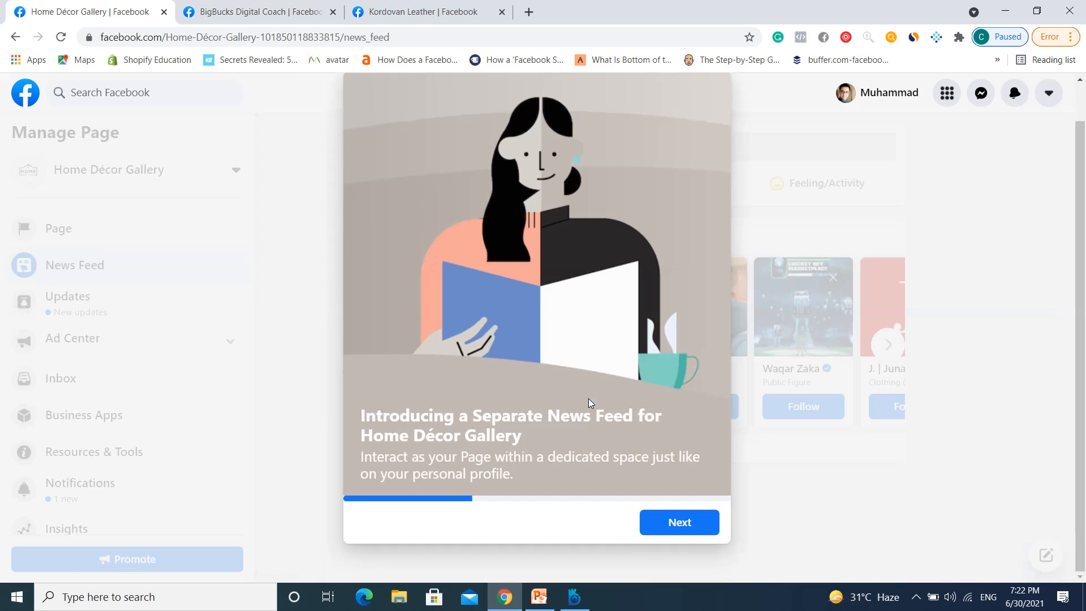
pyautogui.click(679, 523)
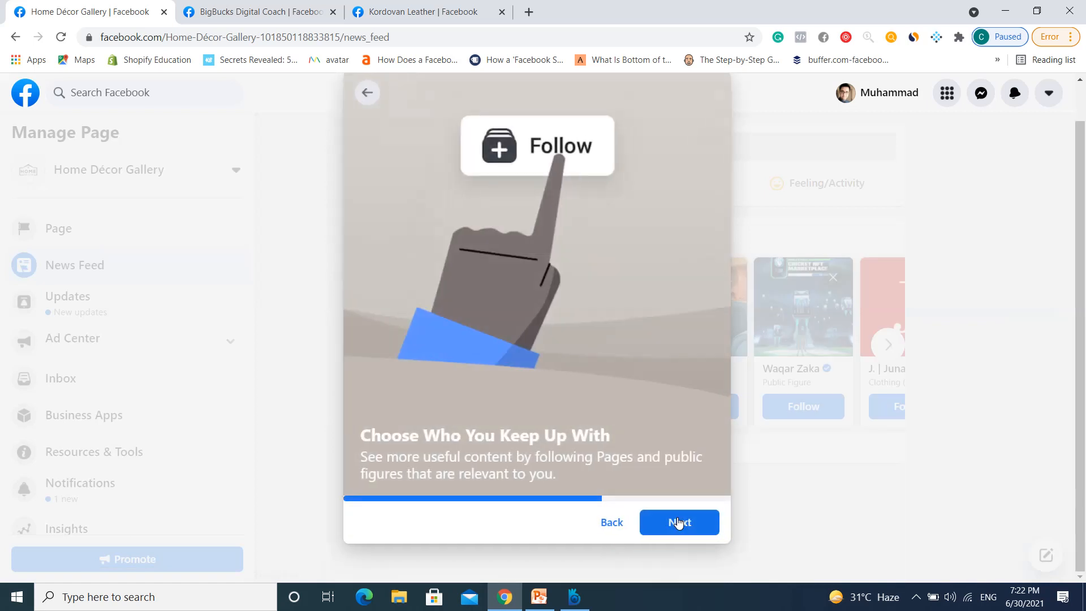
pyautogui.click(679, 523)
pyautogui.click(679, 523)
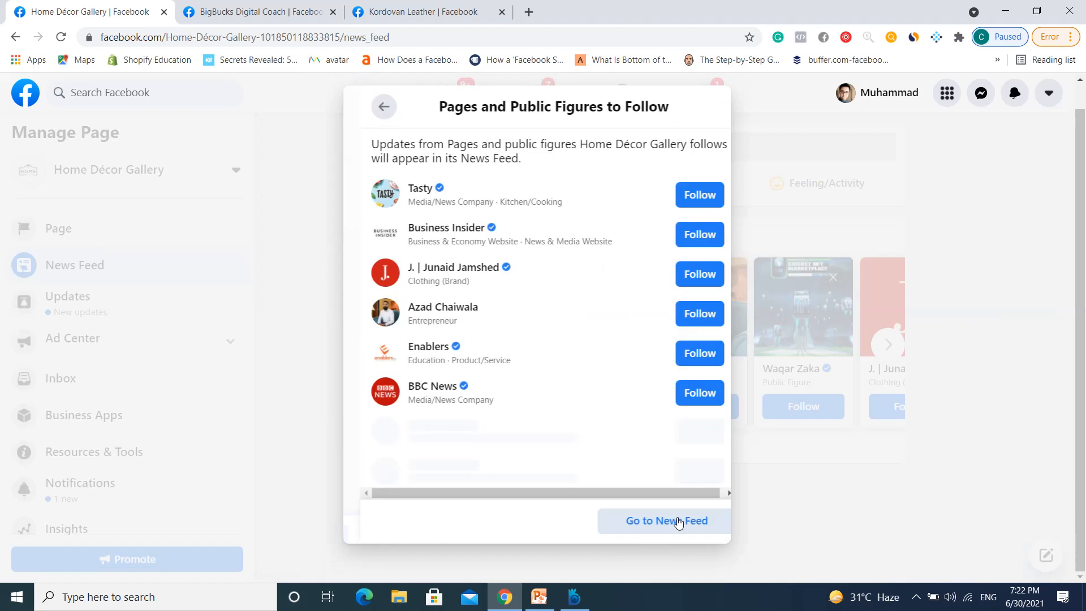
pyautogui.click(801, 368)
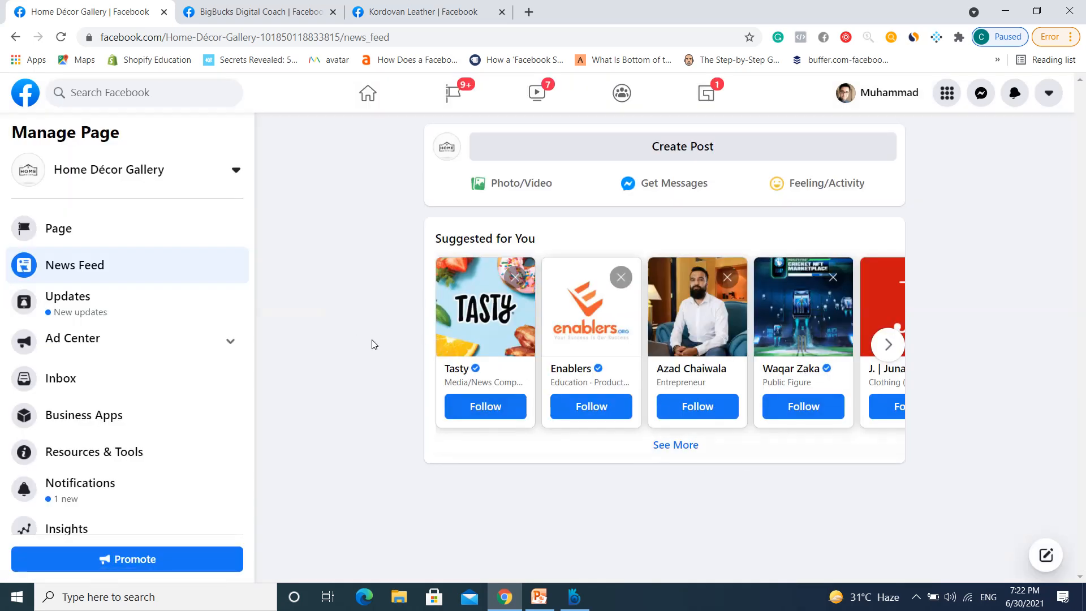
# Revisit the Page's main view, dismiss the WhatsApp connection prompt again, and reopen the Page's News Feed
pyautogui.click(88, 236)
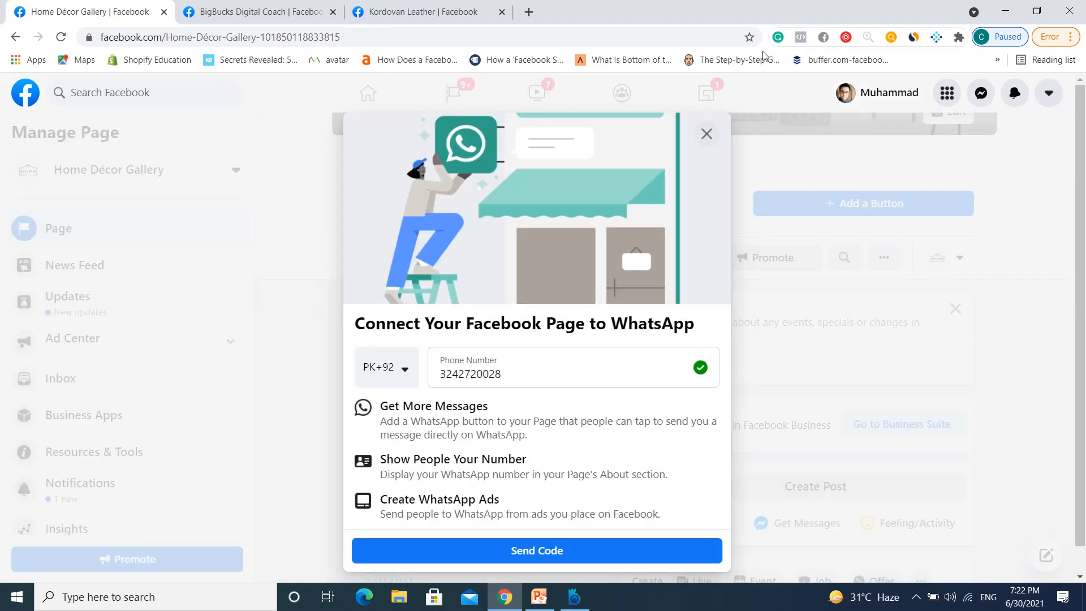
pyautogui.click(707, 134)
pyautogui.click(716, 410)
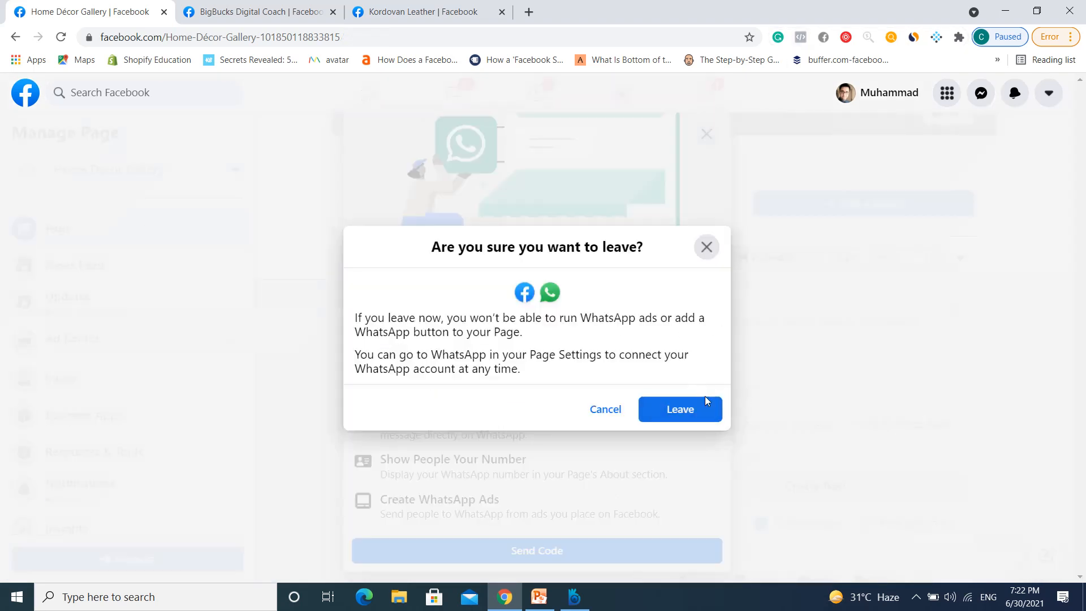
pyautogui.click(131, 252)
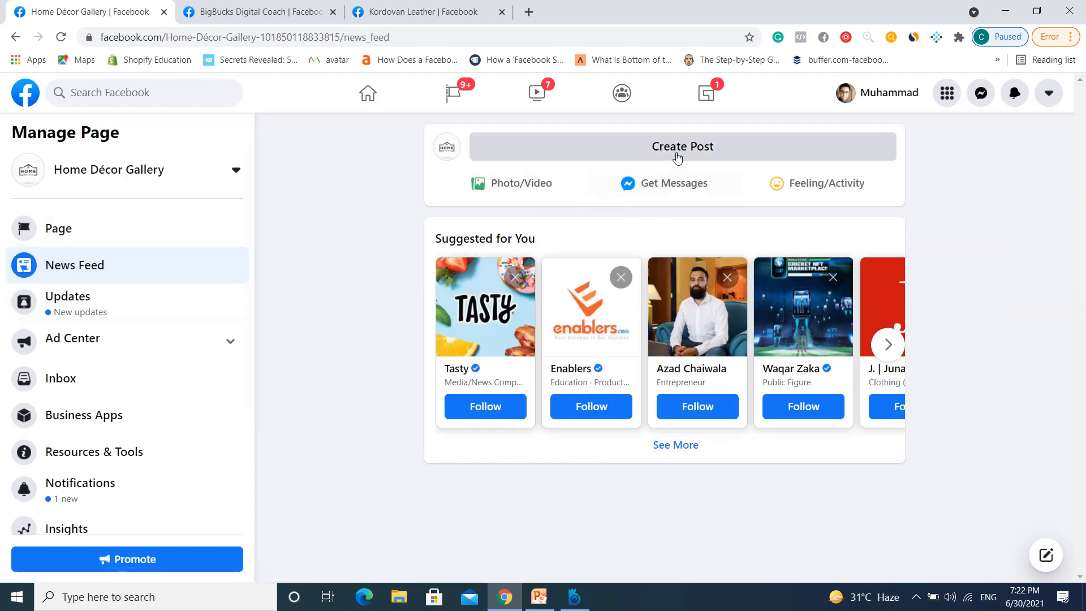
# Open the Kordovan Leather Page's News Feed and look through the posts from followed Pages and the suggested Pages
pyautogui.click(423, 11)
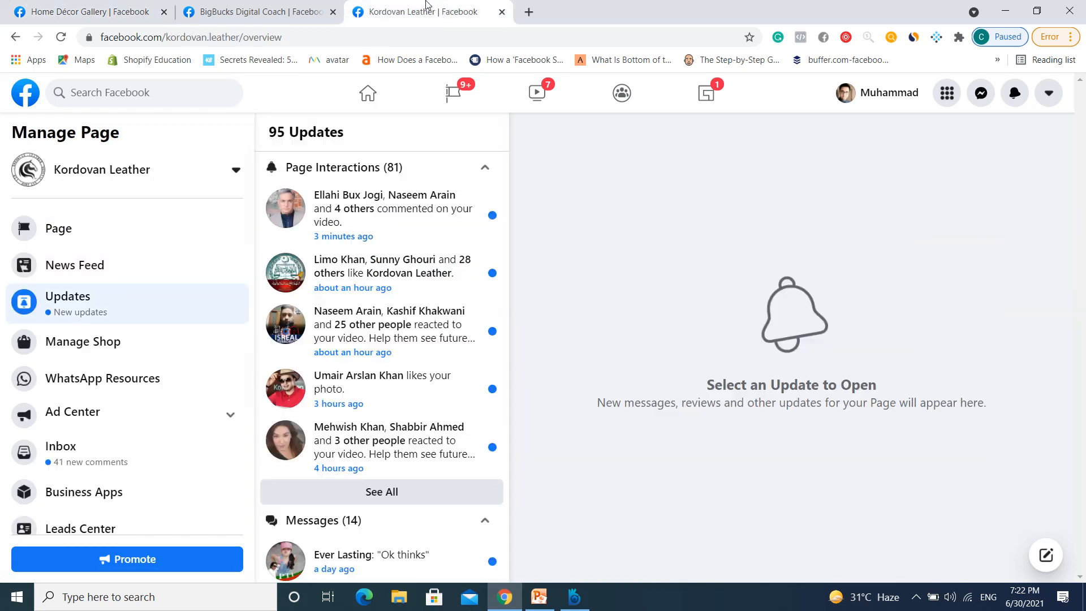
pyautogui.click(115, 262)
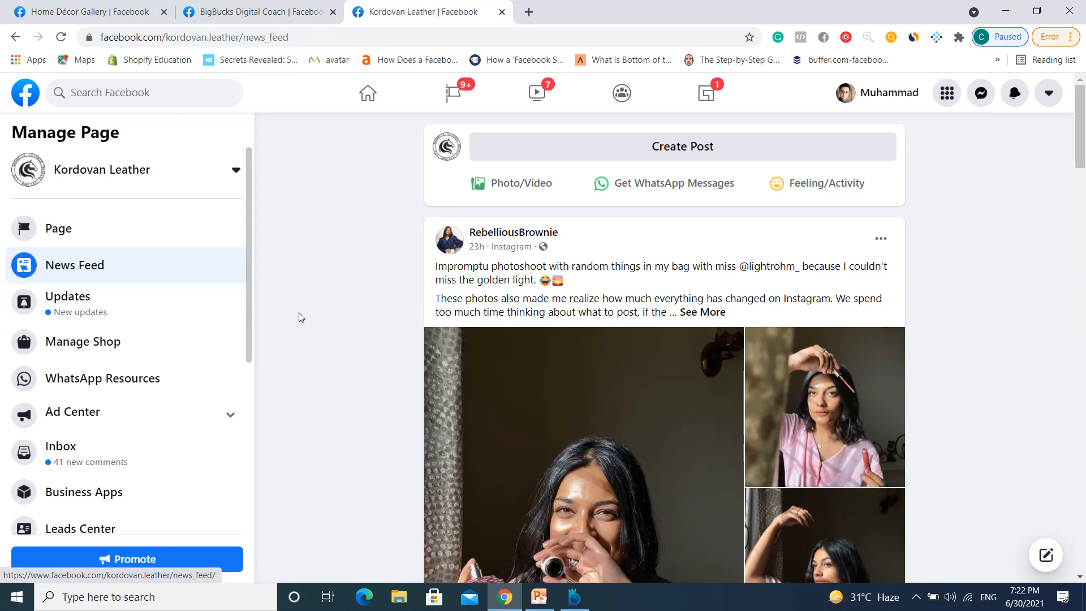
pyautogui.scroll(-15, 350, 333)
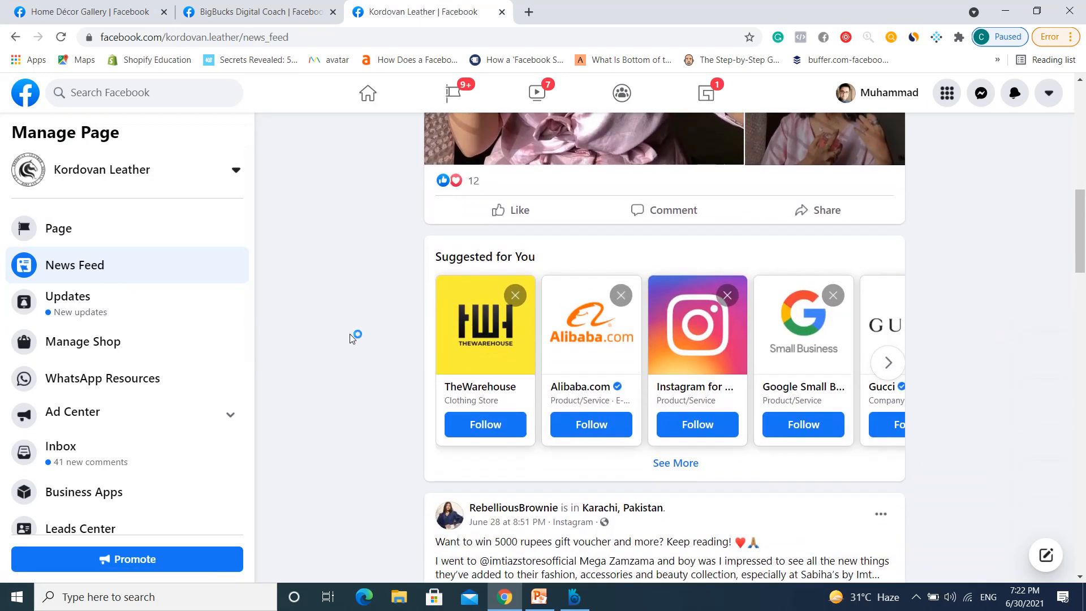
pyautogui.scroll(-1, 350, 334)
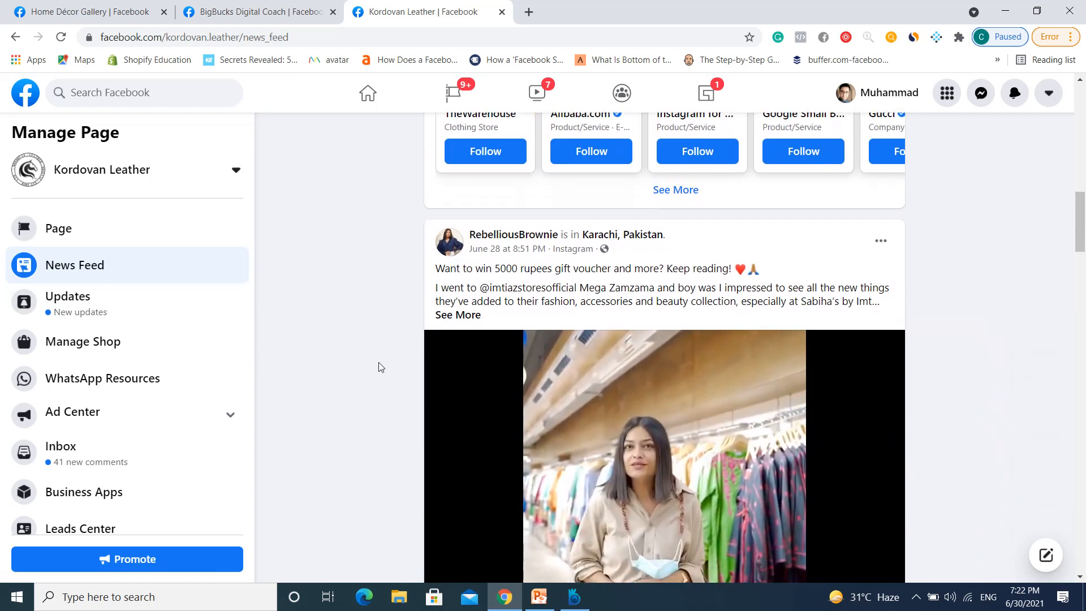
pyautogui.scroll(-4, 378, 362)
pyautogui.scroll(-9, 379, 363)
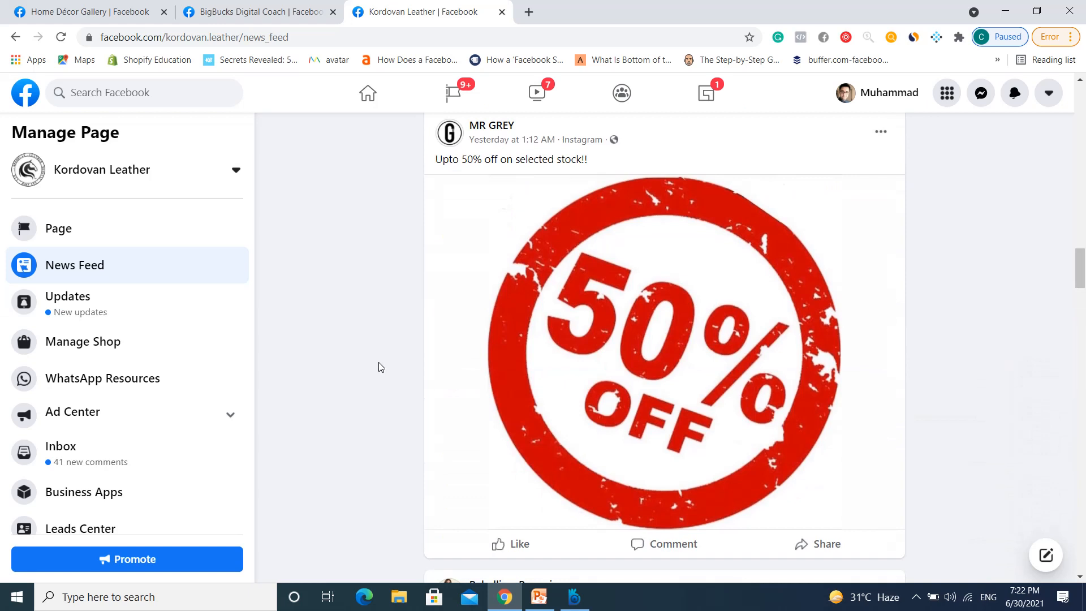
pyautogui.scroll(-3, 379, 367)
pyautogui.scroll(-4, 378, 367)
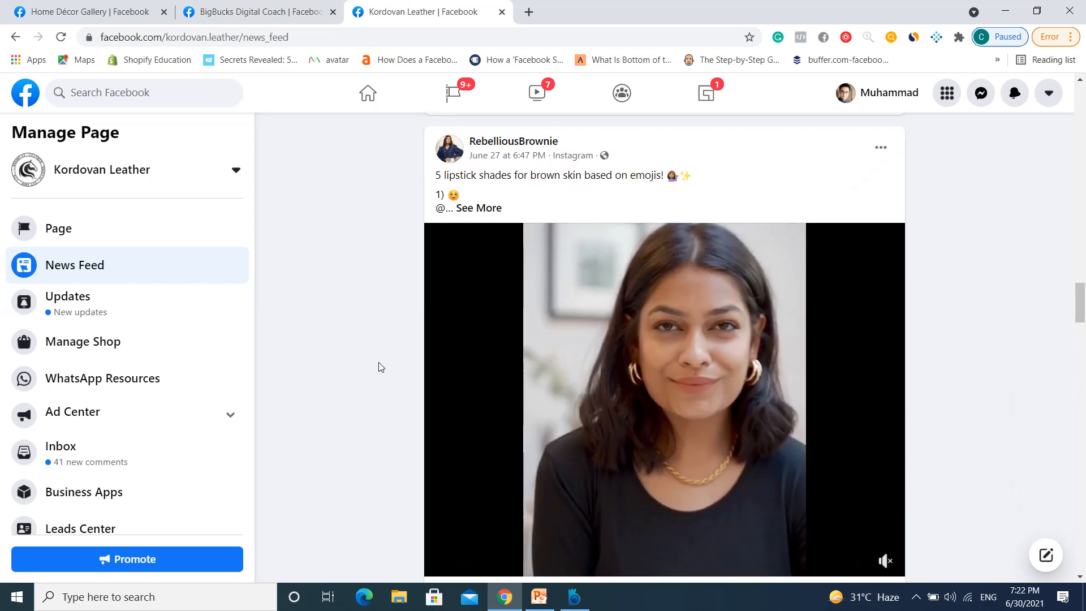
pyautogui.scroll(10, 380, 367)
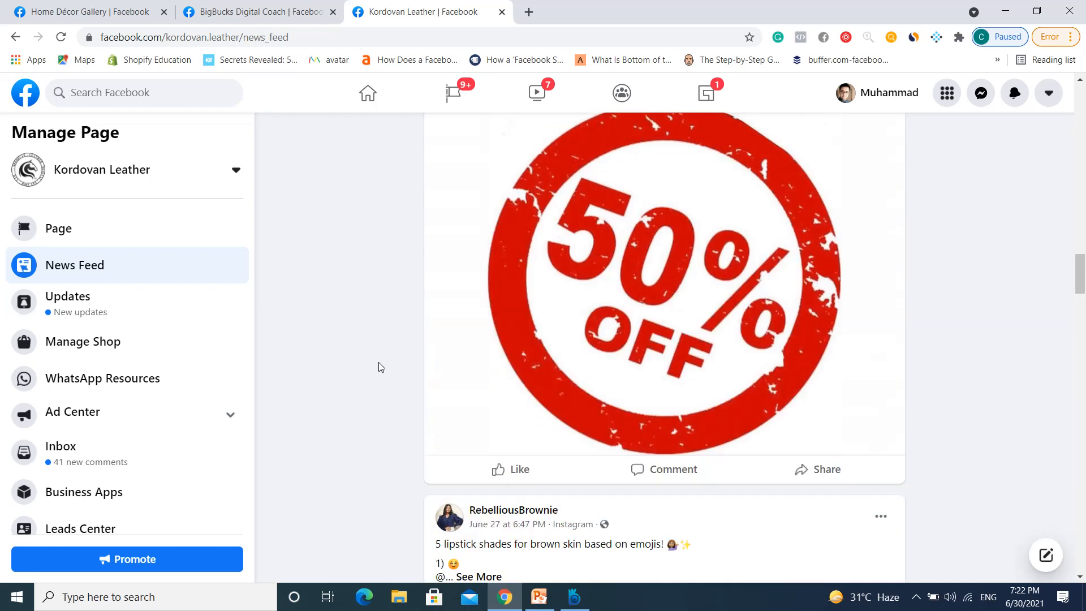
pyautogui.scroll(15, 380, 367)
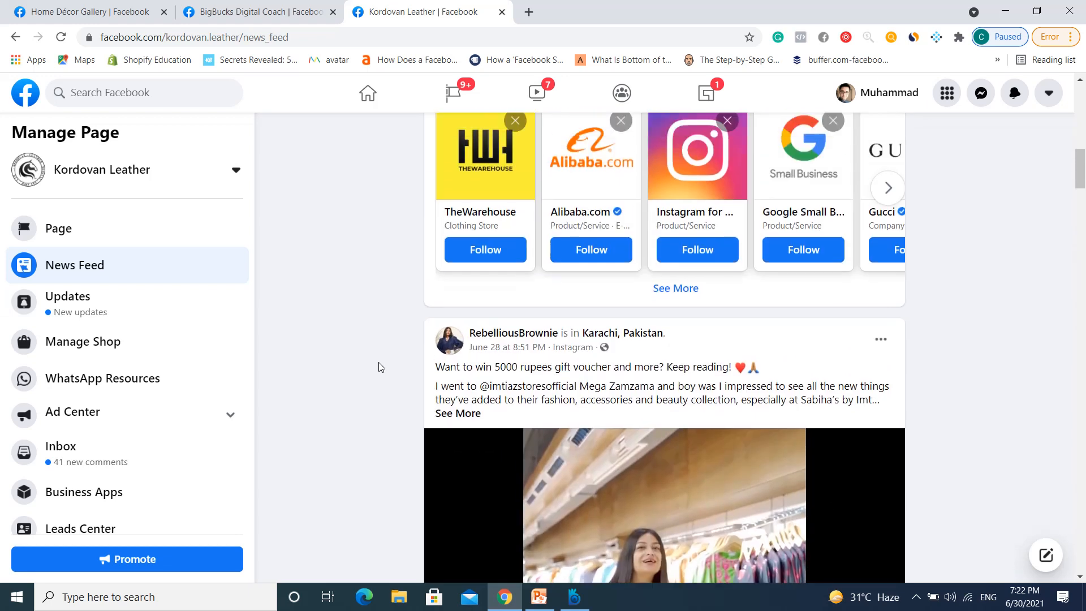
pyautogui.scroll(8, 380, 368)
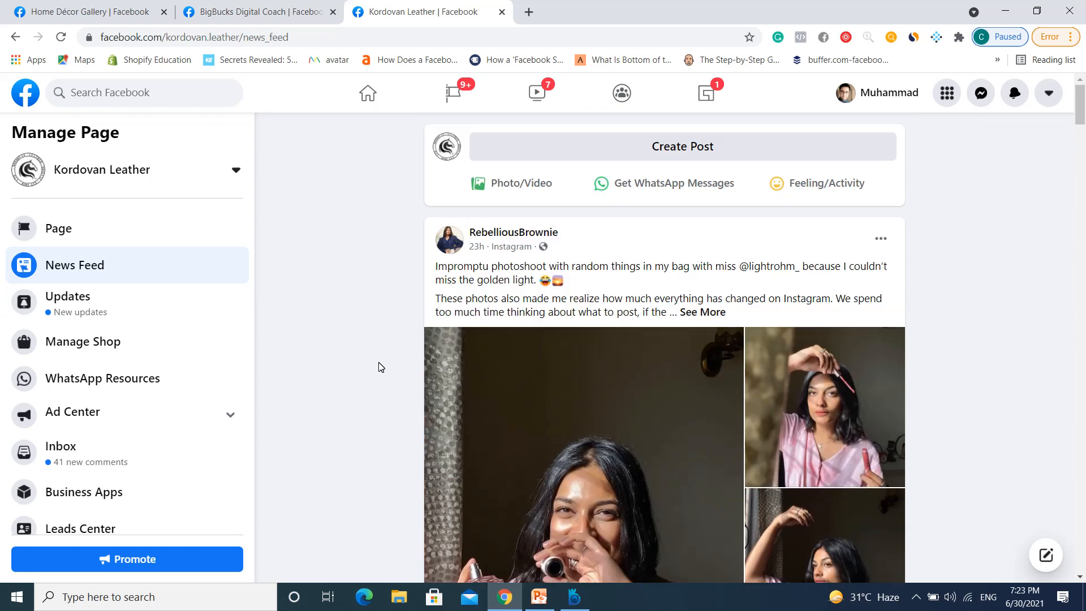
# Check the BigBucks Digital Coach Page, and view the Kordovan Leather Page's Updates and Manage Shop sections
pyautogui.click(290, 7)
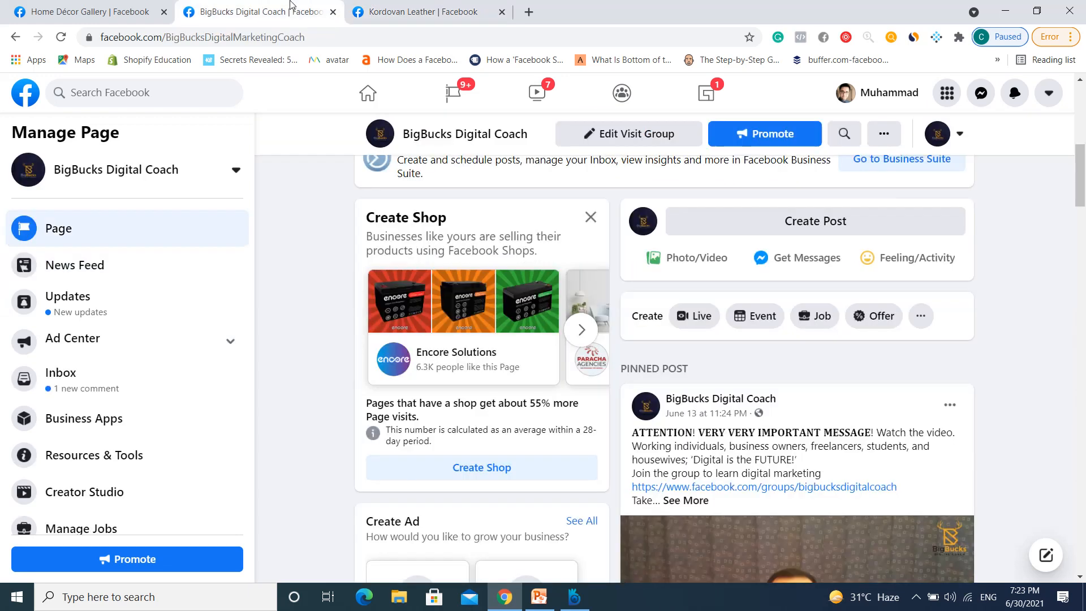
pyautogui.click(405, 7)
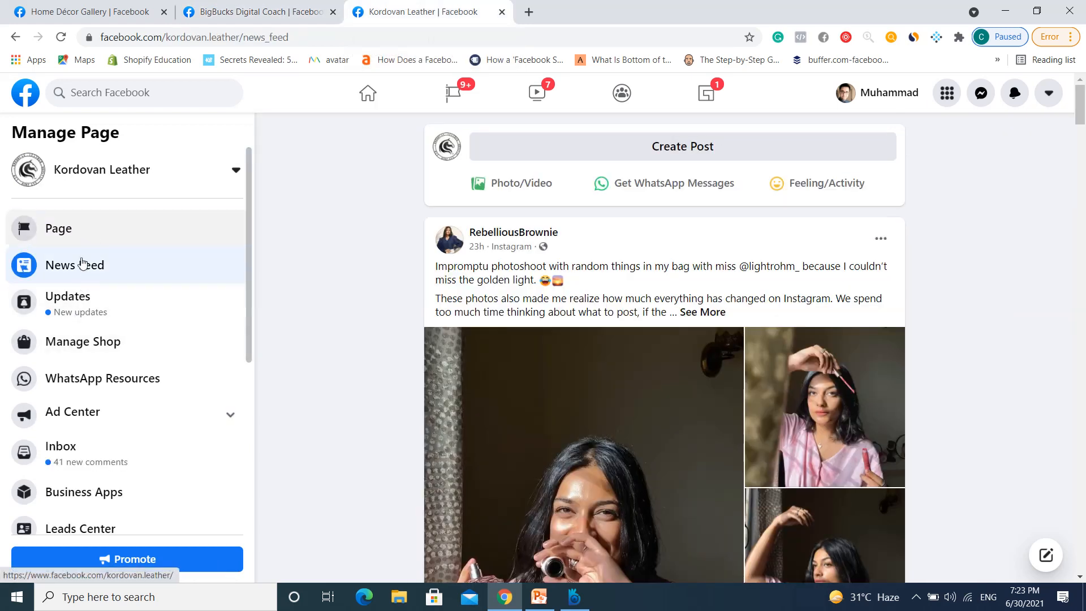
pyautogui.click(78, 317)
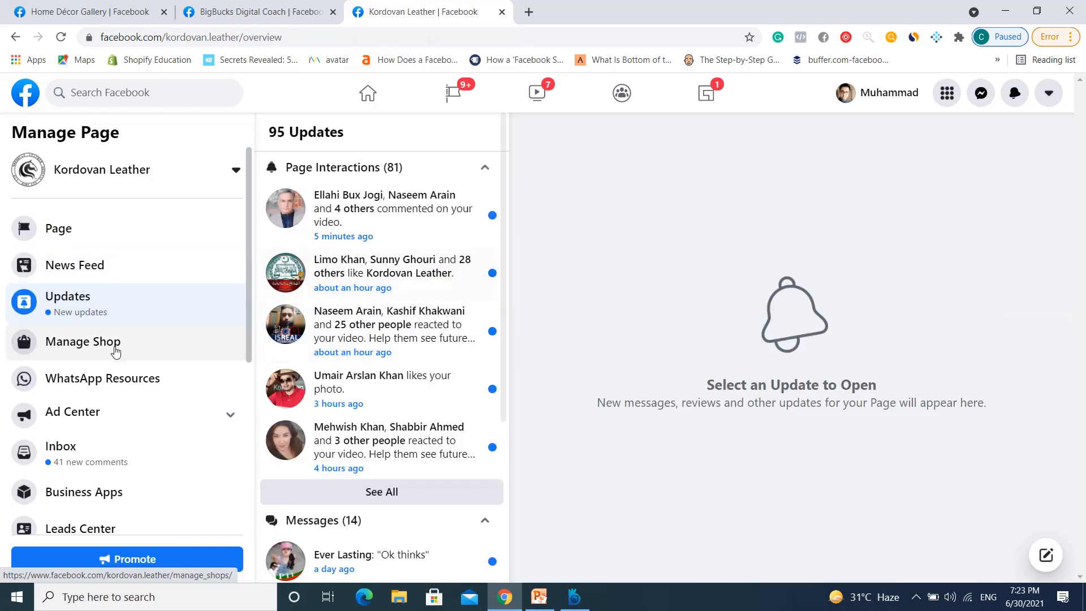
pyautogui.click(113, 342)
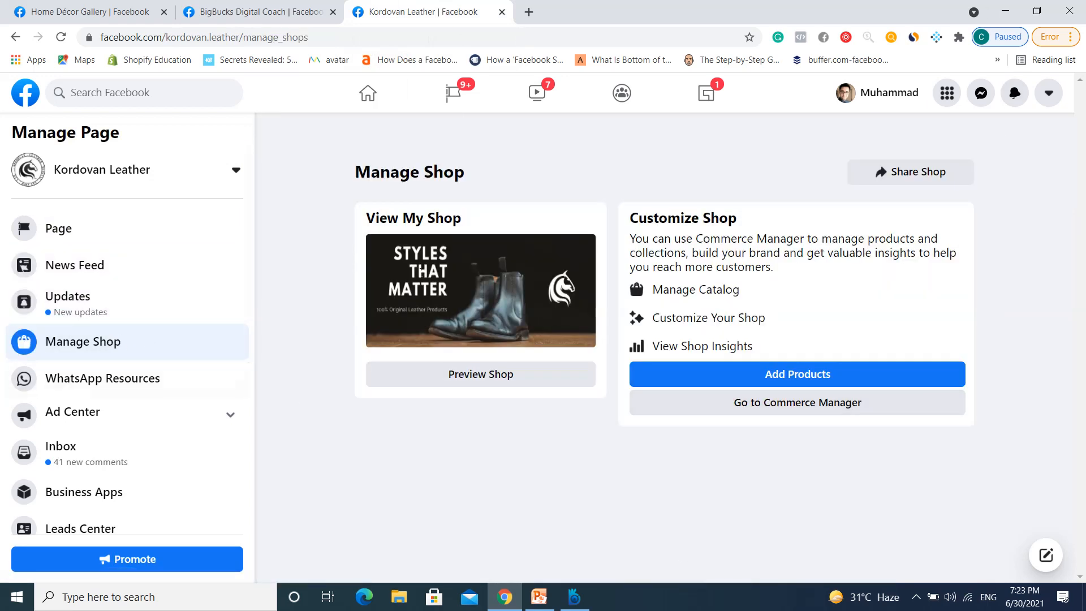
# Follow the suggested Pages Azad Chaiwala and Tasty from the Home Décor Gallery Page's News Feed
pyautogui.click(85, 11)
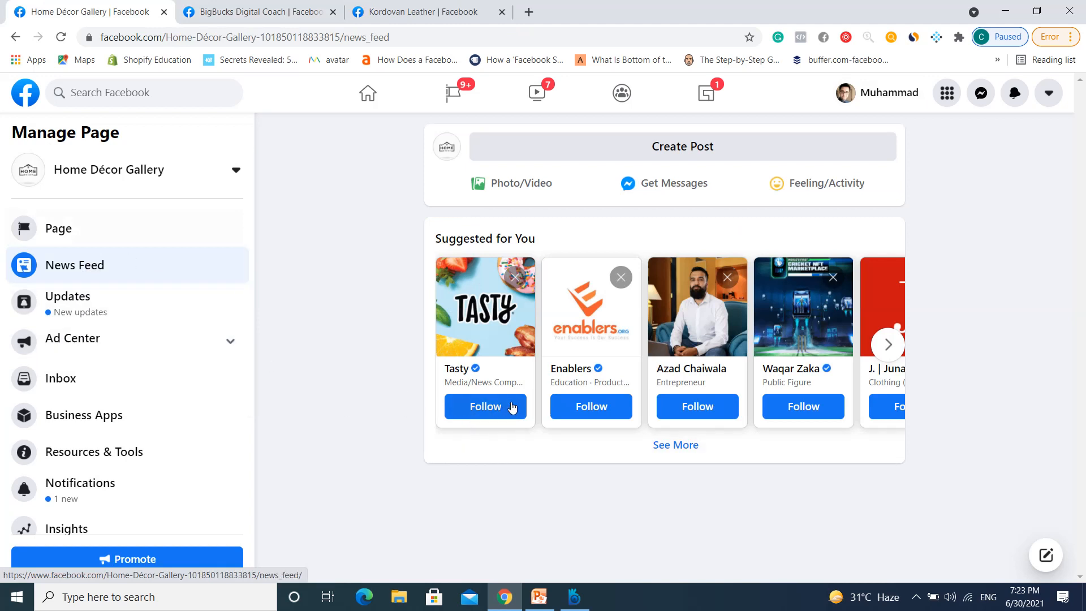
pyautogui.click(700, 406)
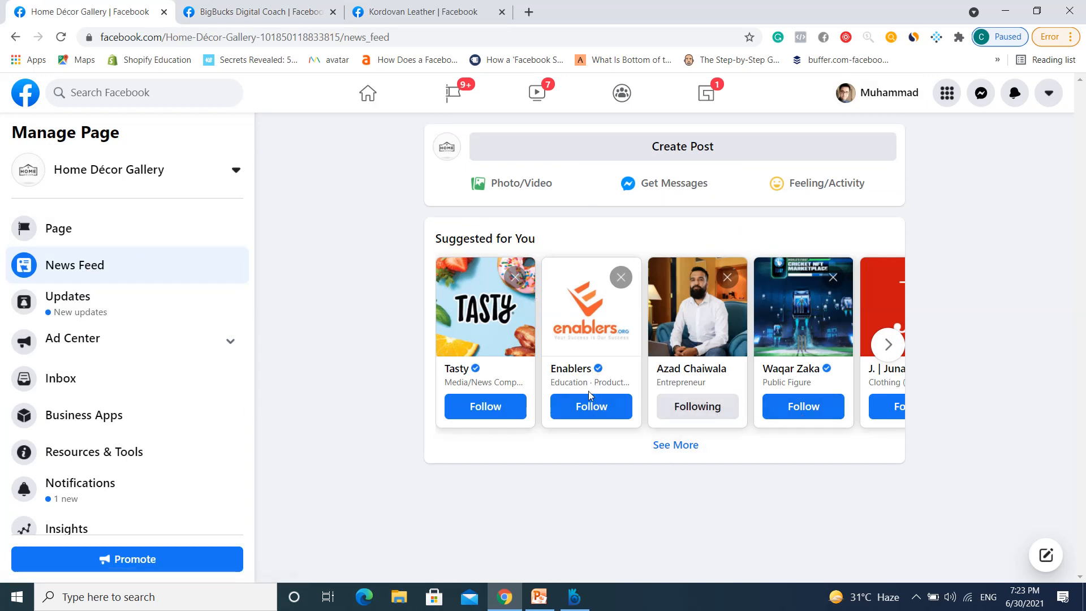
pyautogui.click(474, 407)
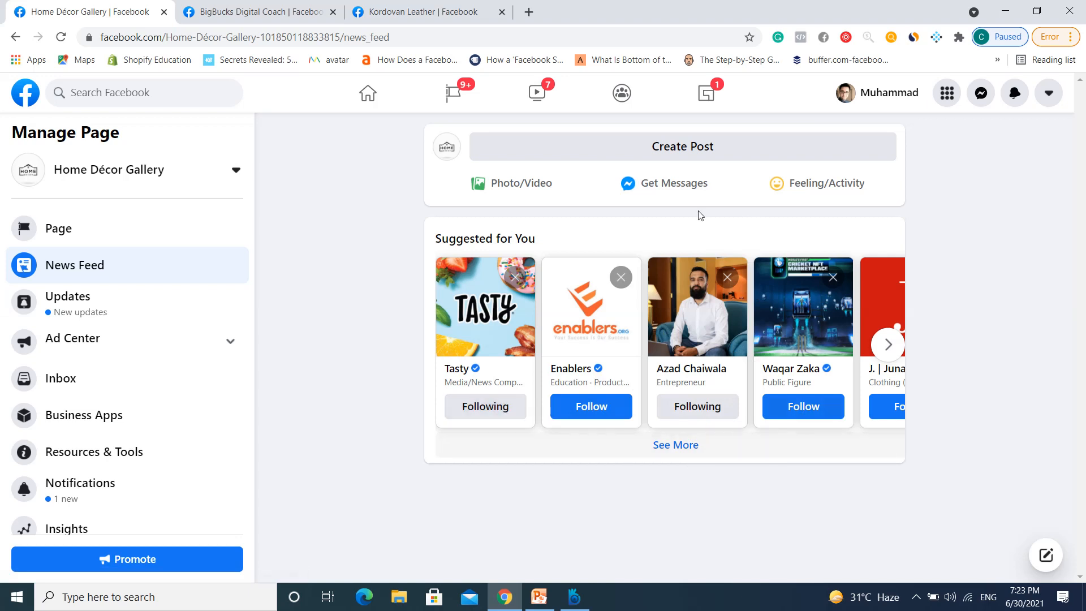
# Visit the Home Décor Gallery Page's main view, leave the WhatsApp connection prompt, and return to its News Feed
pyautogui.click(65, 222)
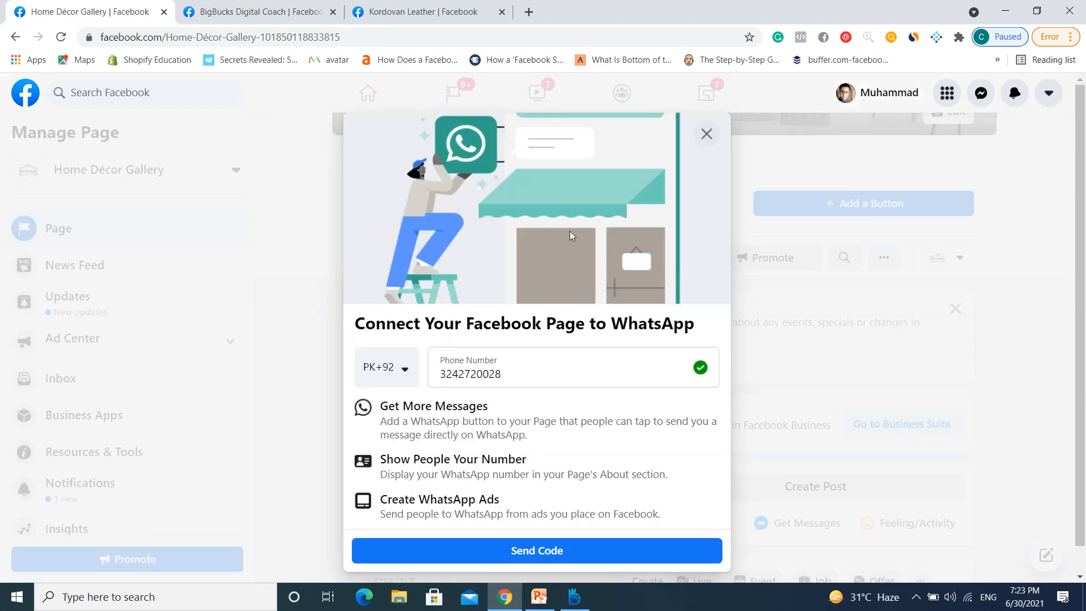
pyautogui.click(707, 134)
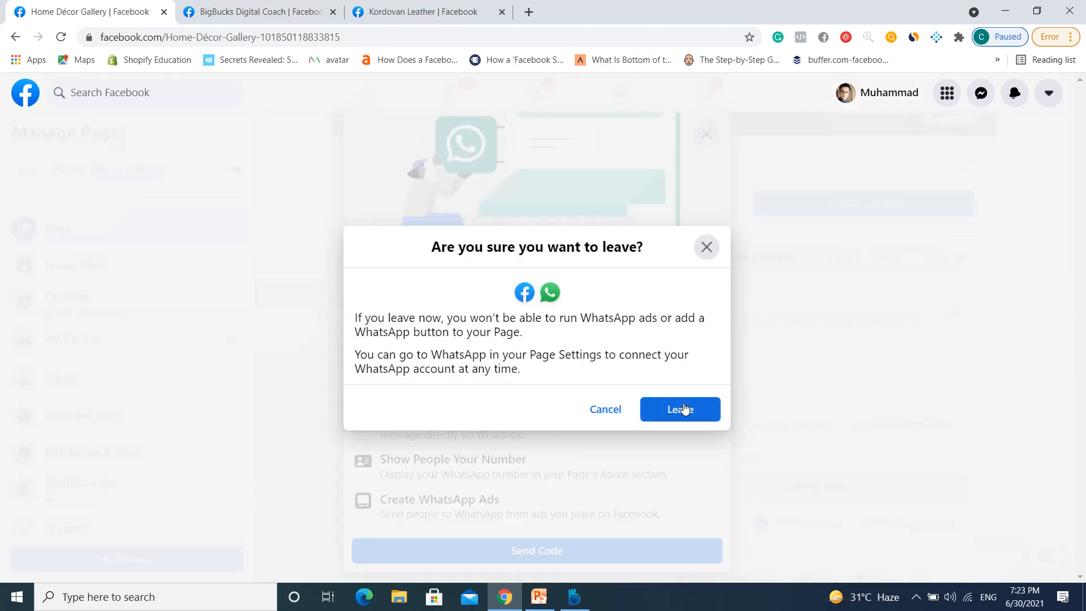
pyautogui.click(685, 409)
pyautogui.click(77, 269)
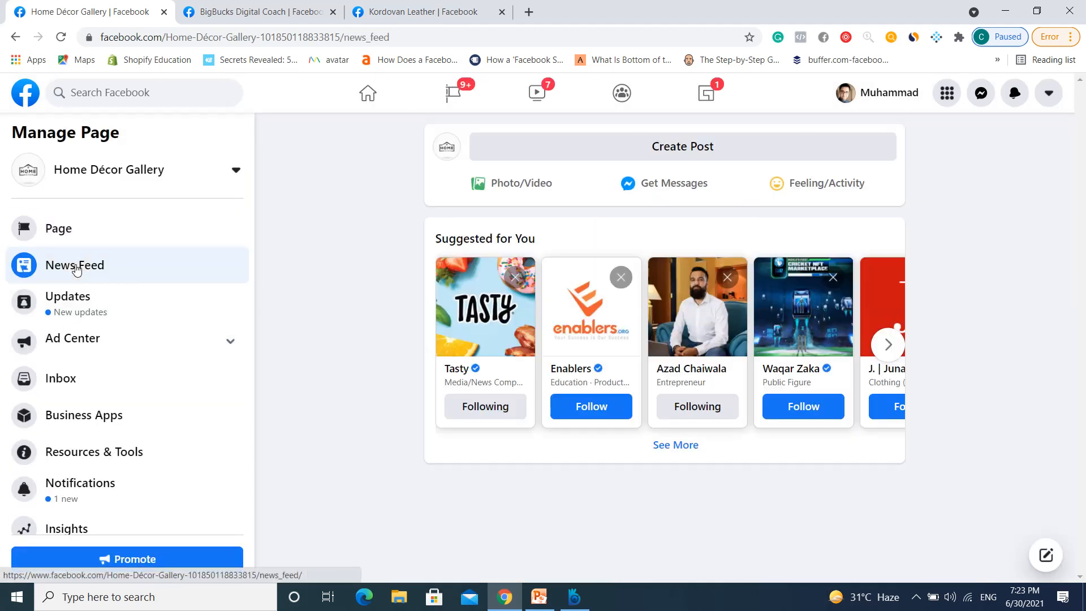
# View the Home Décor Gallery Page's Updates, and examine its Ad Center with the ad summary, ads and tools
pyautogui.click(84, 306)
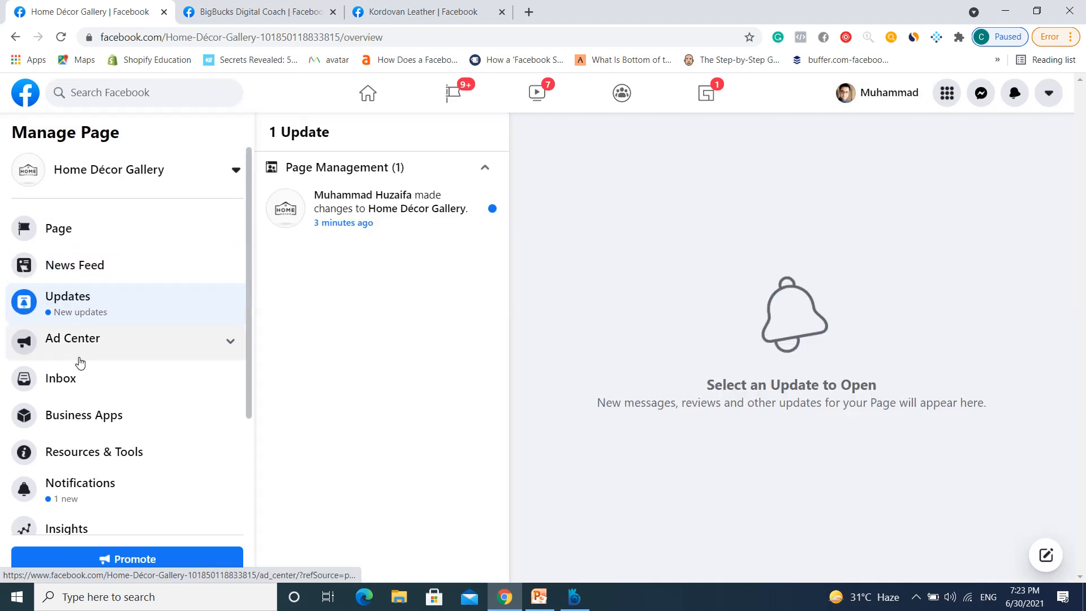
pyautogui.click(118, 345)
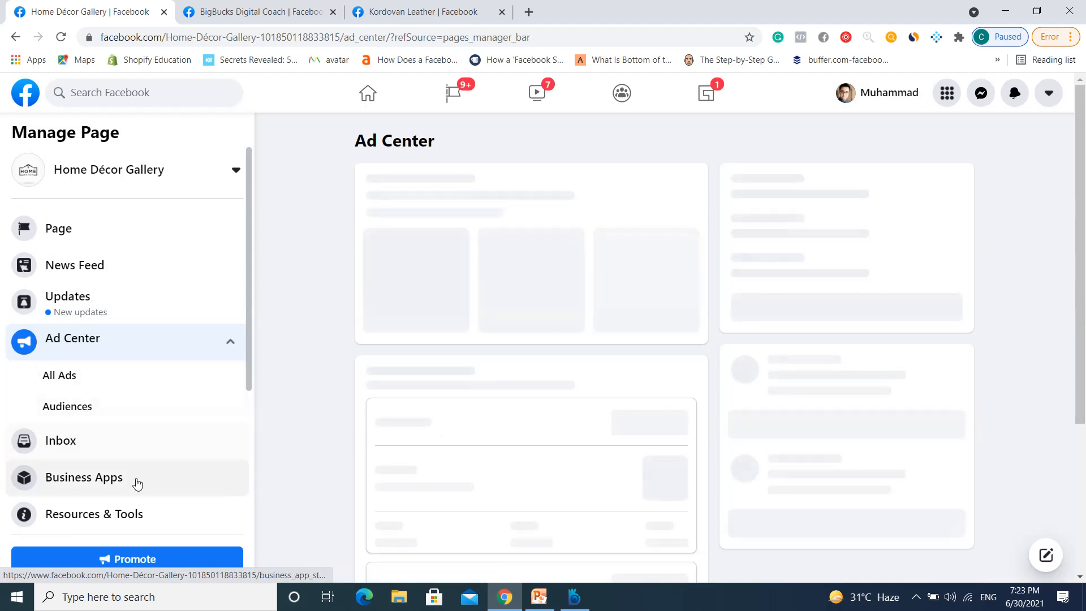
pyautogui.scroll(-1, 243, 284)
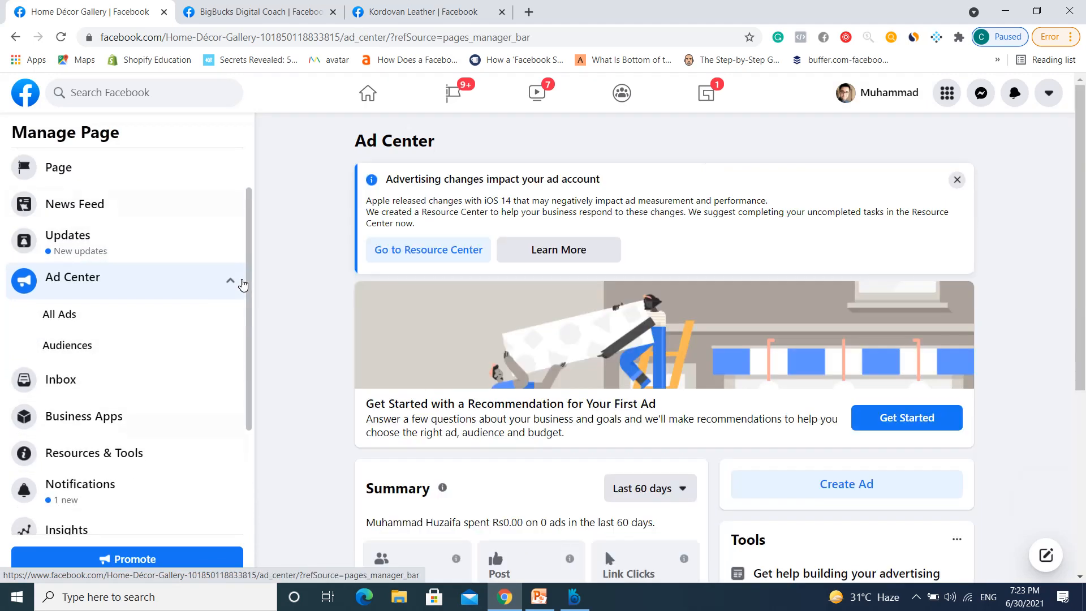
pyautogui.scroll(-3, 379, 337)
pyautogui.scroll(-2, 381, 339)
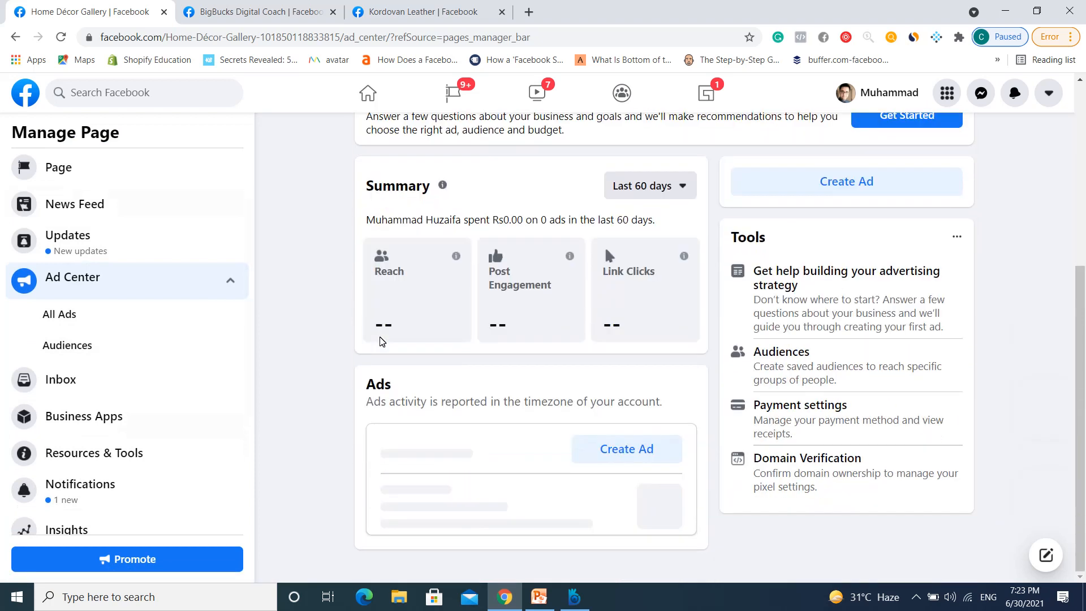
pyautogui.scroll(5, 294, 318)
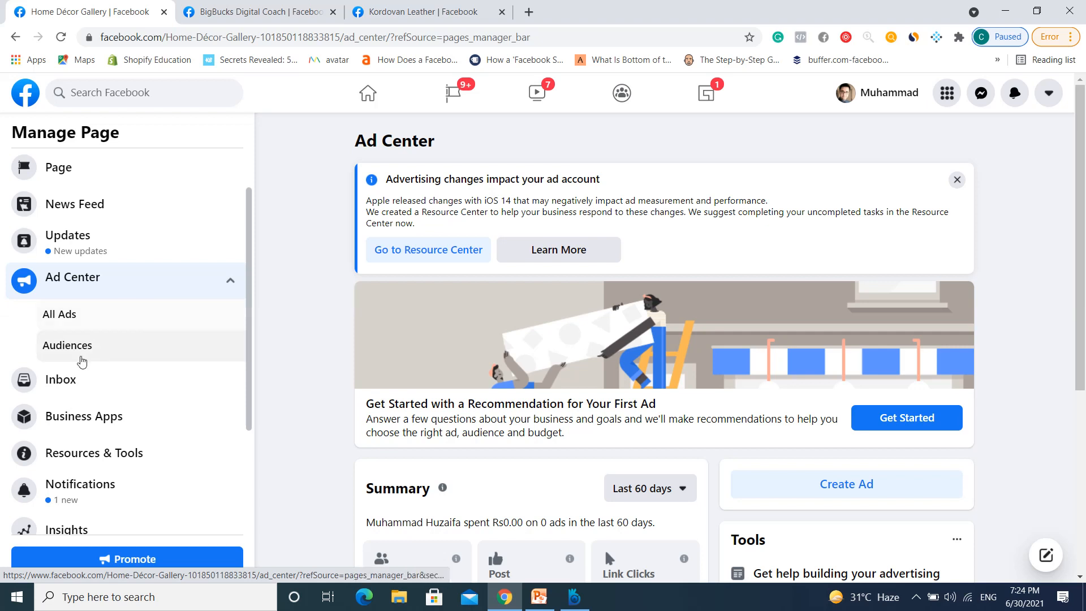
# Open the Home Décor Gallery Page's Inbox in Business Suite, and open the Kordovan Leather Page's Inbox for comparison
pyautogui.click(57, 382)
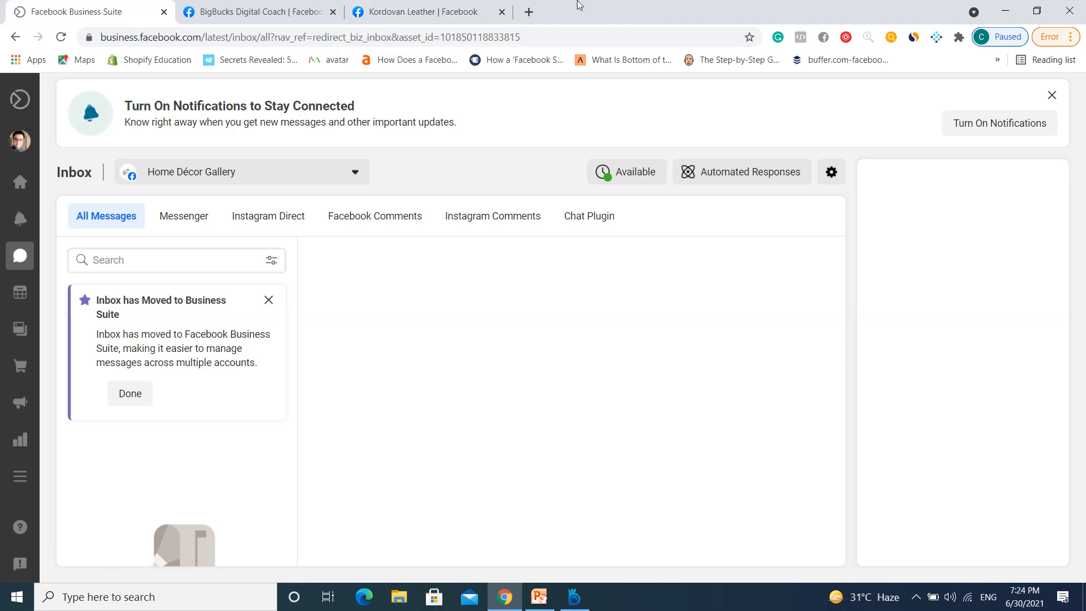
pyautogui.click(385, 9)
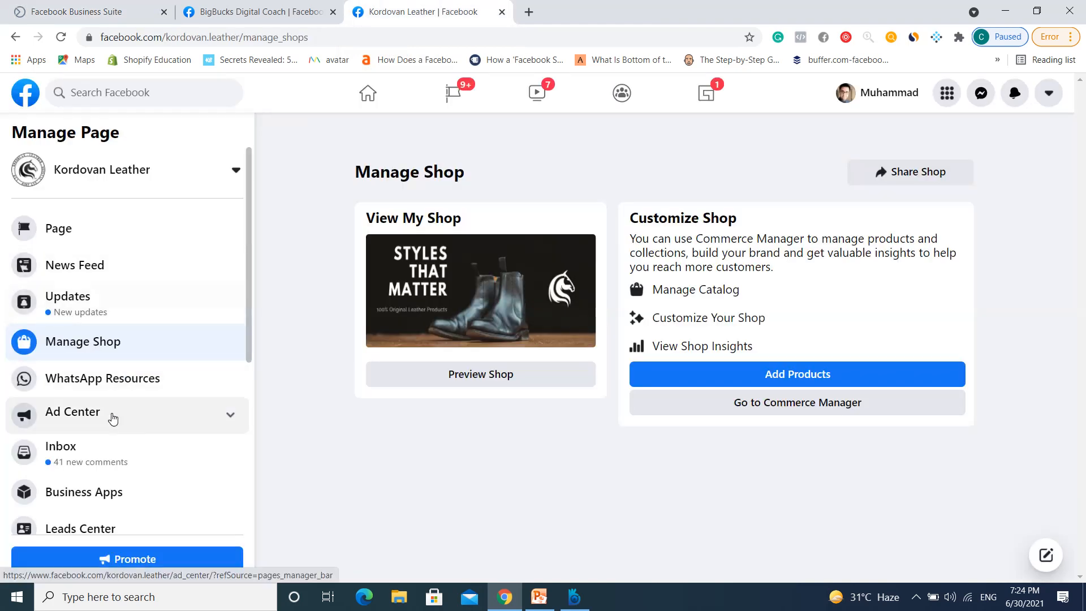
pyautogui.click(77, 449)
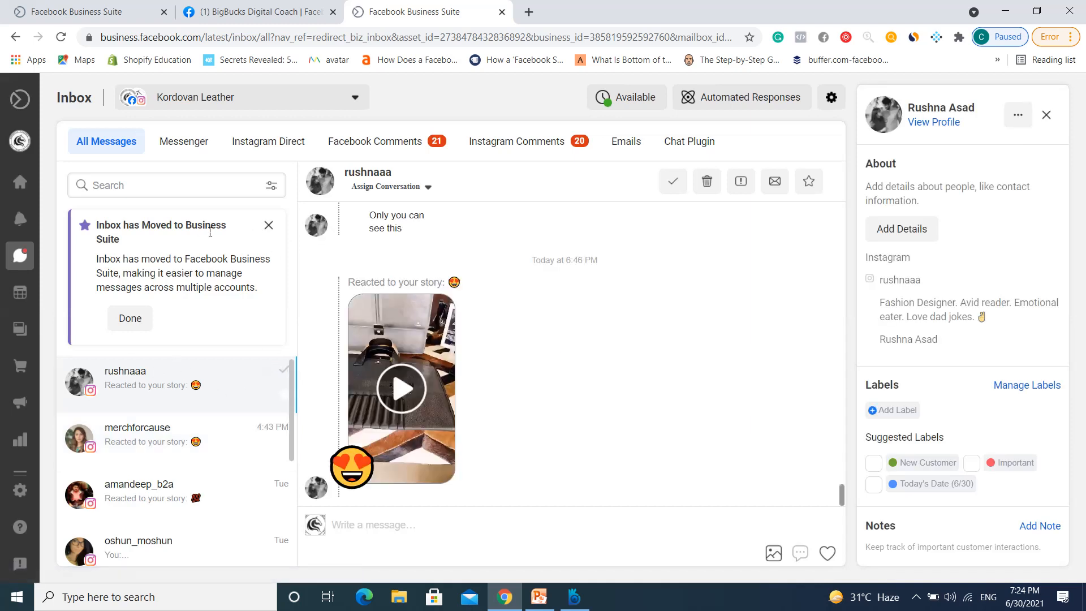
# Bring up the confirmation for switching from Business Suite to Business Manager from the Home Décor Gallery Inbox
pyautogui.click(97, 12)
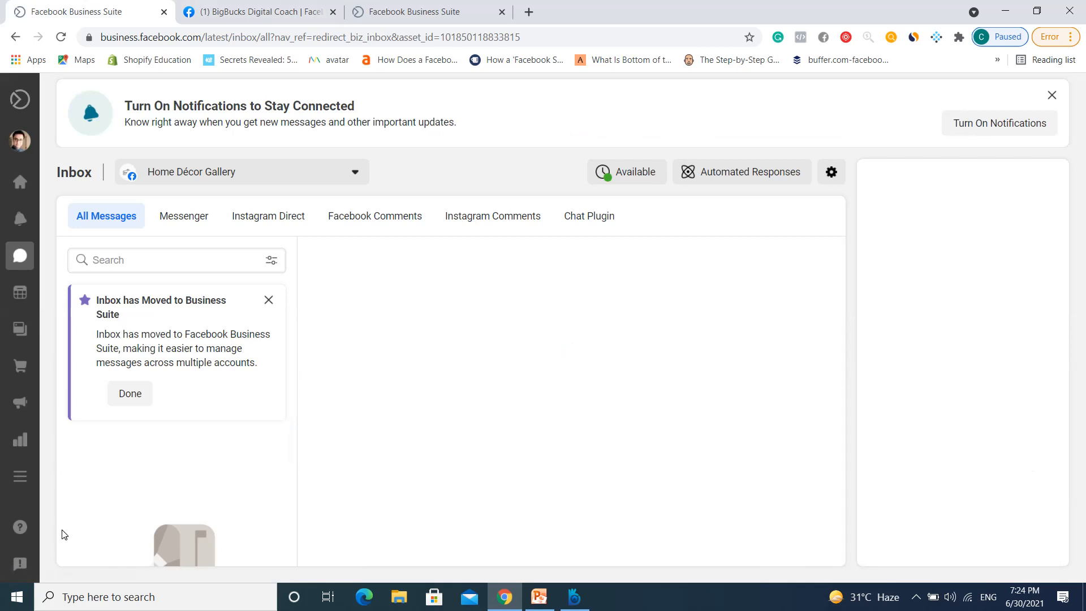
pyautogui.moveTo(18, 558)
pyautogui.click(67, 565)
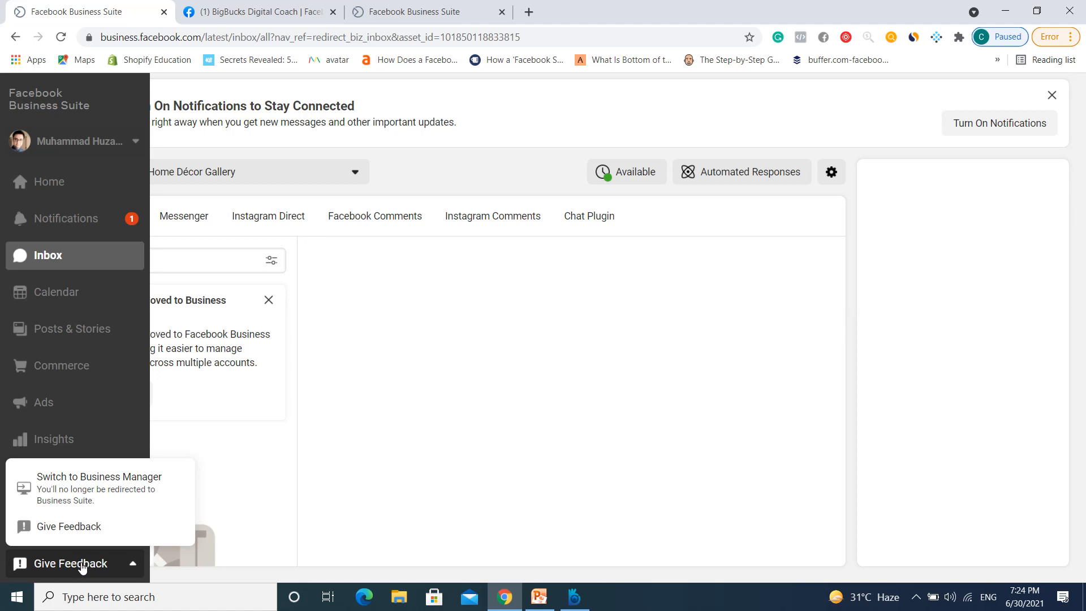
pyautogui.click(90, 492)
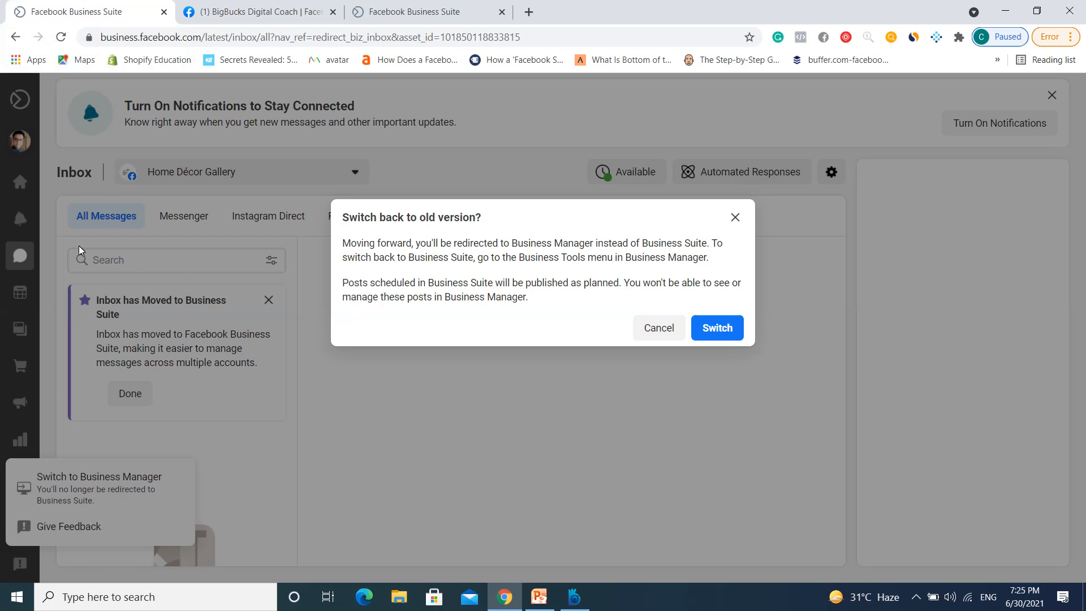
# Open the BigBucks Digital Coach Page's Inbox and close its browser tab
pyautogui.click(190, 8)
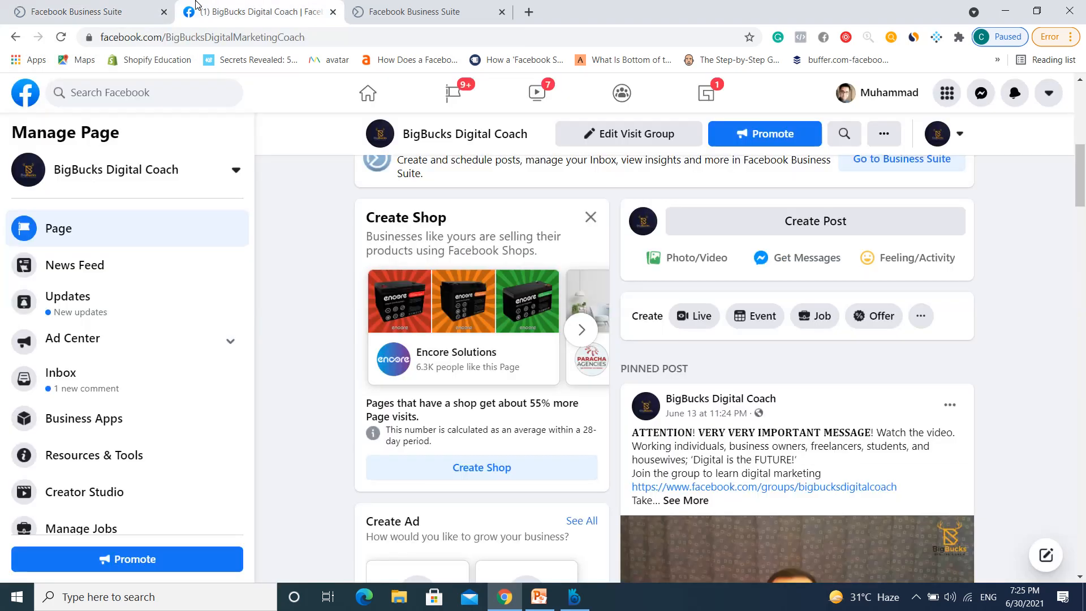
pyautogui.click(115, 390)
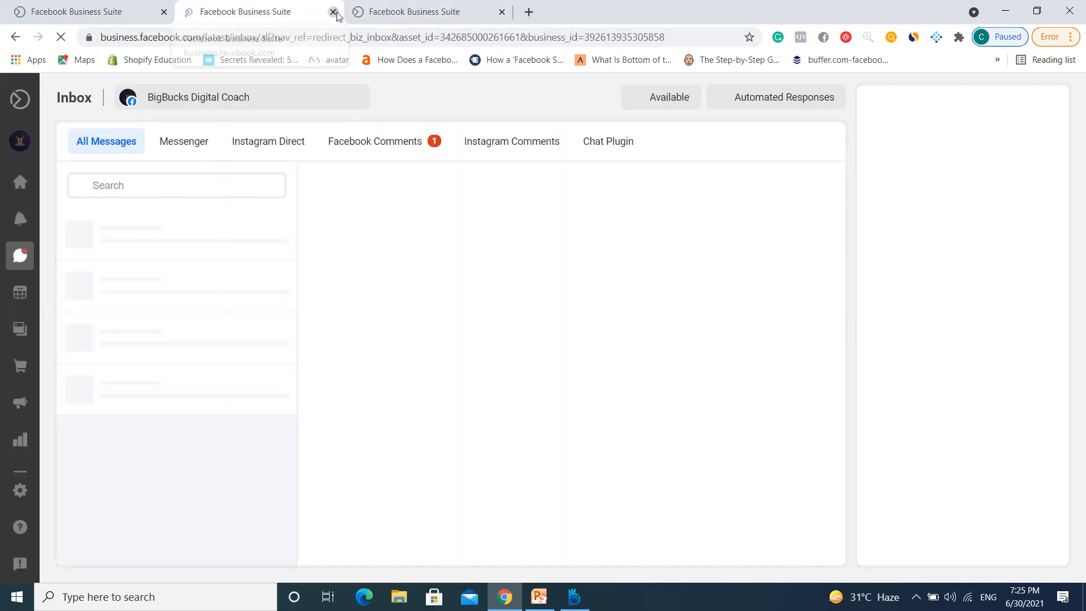
pyautogui.click(333, 12)
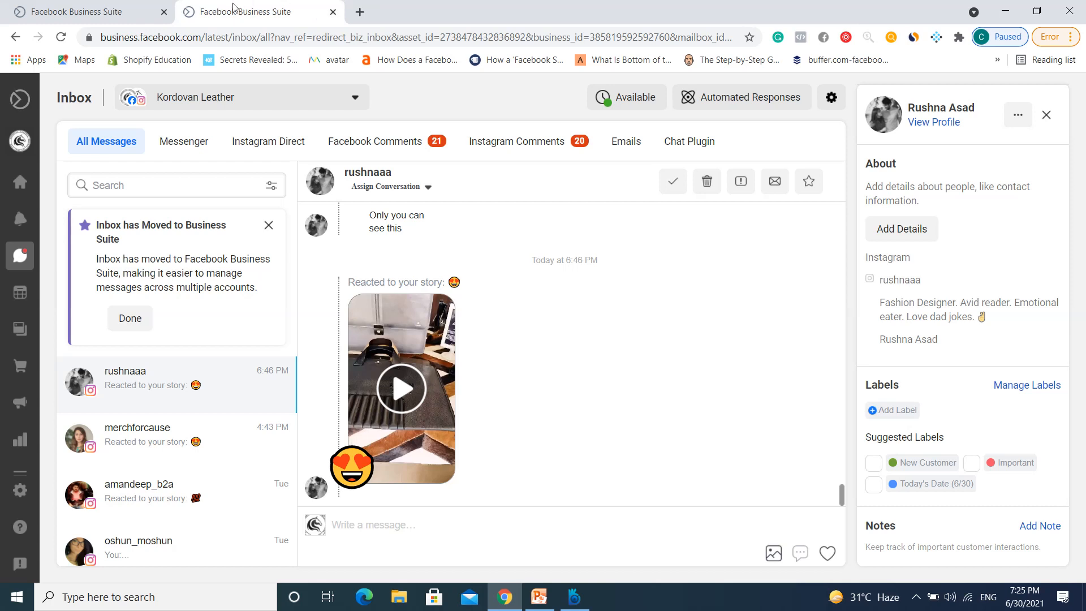
# Return to the Kordovan Leather Page's Inbox and look through its list of customer conversations
pyautogui.click(83, 4)
pyautogui.click(178, 6)
pyautogui.scroll(-2, 189, 411)
pyautogui.scroll(-10, 189, 421)
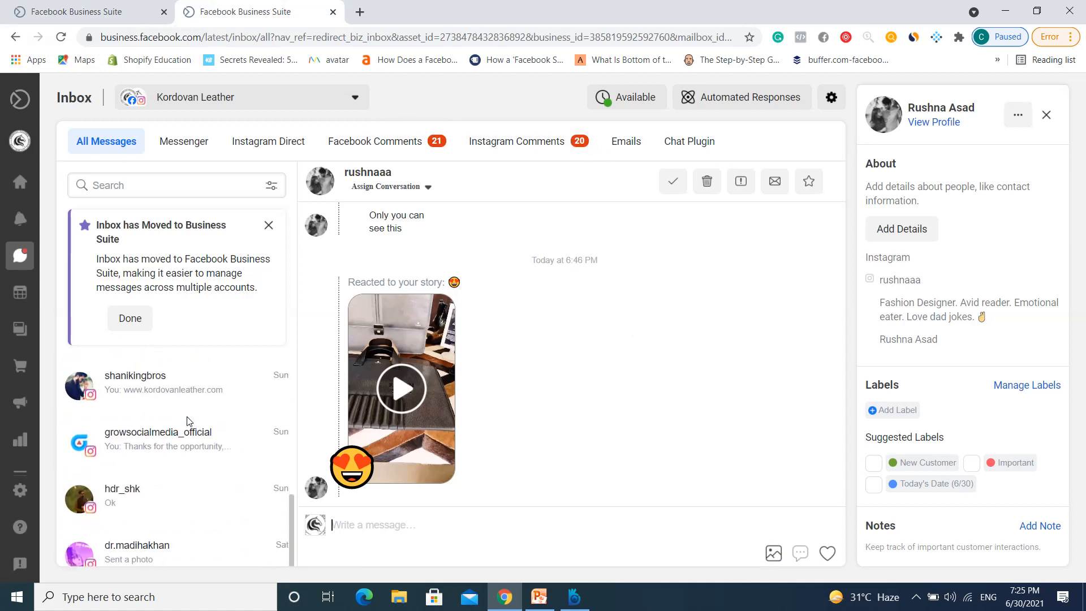
pyautogui.scroll(-10, 165, 482)
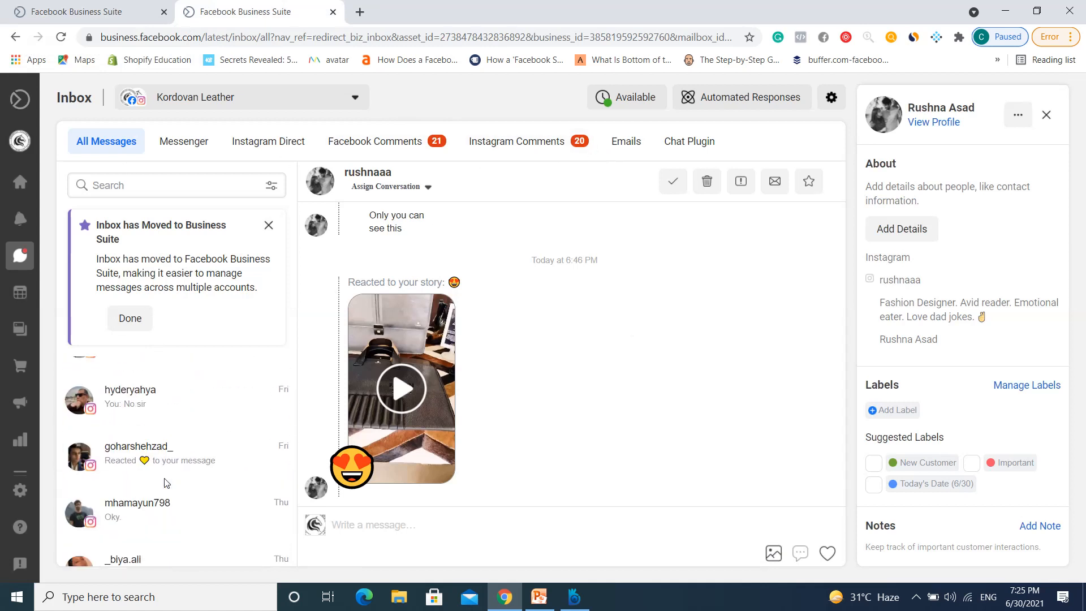
# View the Messenger and Instagram Direct conversations in the Kordovan Leather Page's Inbox
pyautogui.scroll(15, 165, 483)
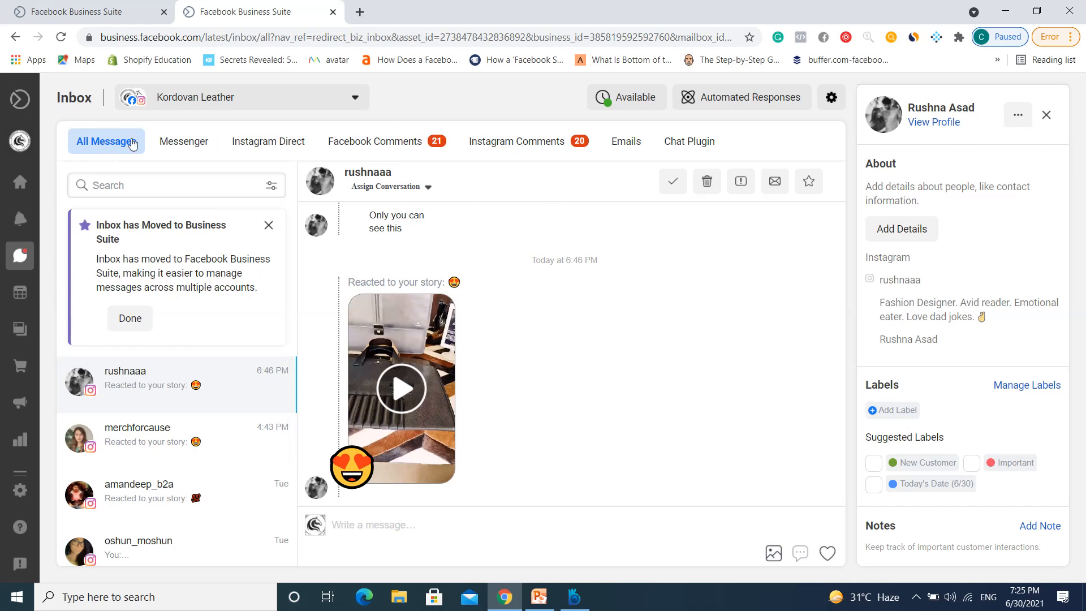
pyautogui.click(199, 141)
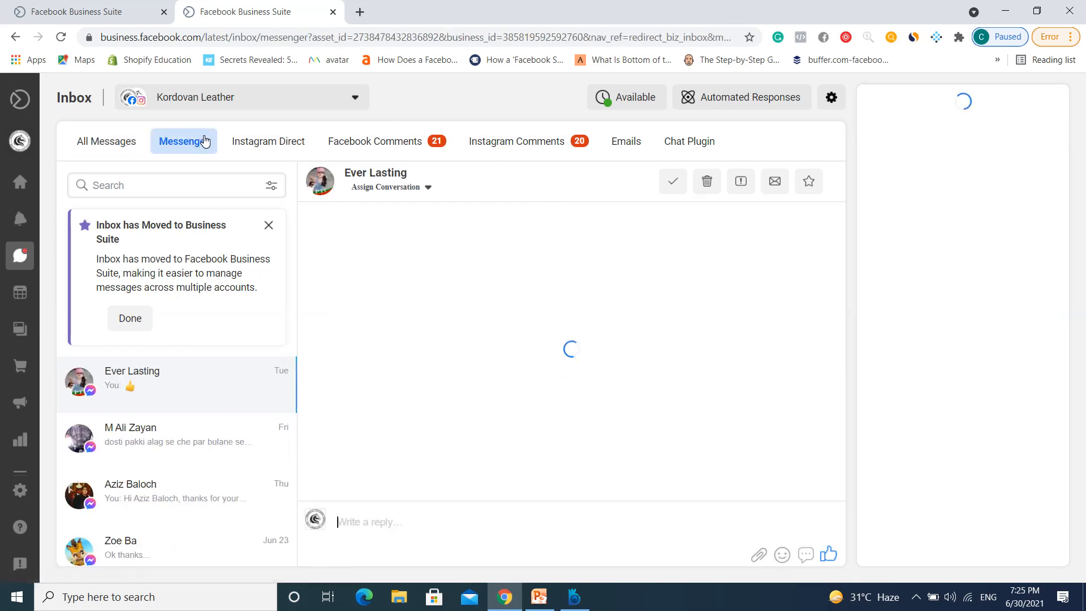
pyautogui.click(277, 145)
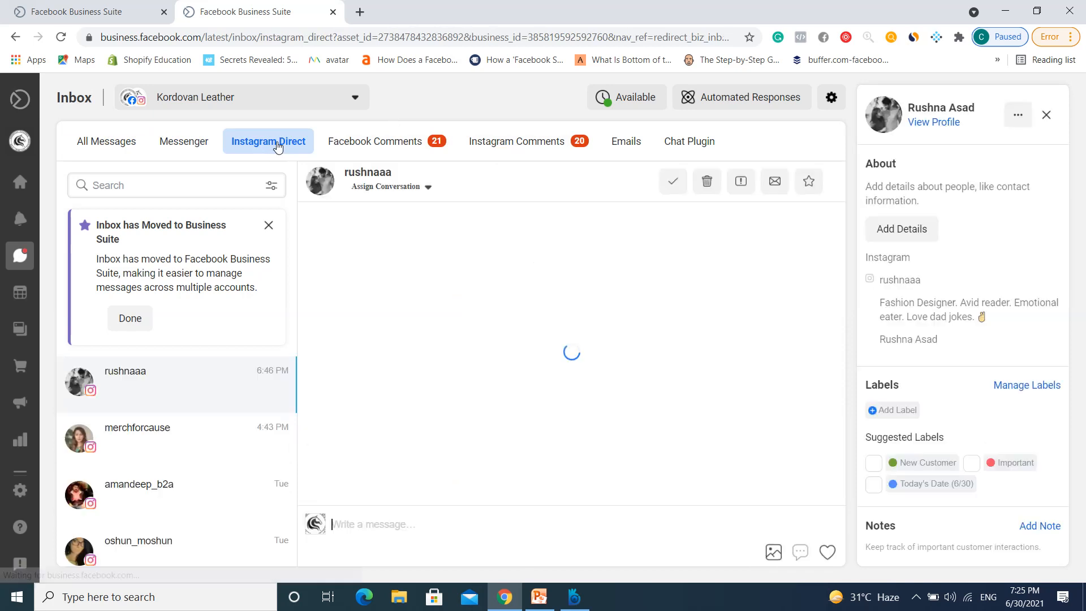
# View the Facebook comments in the Kordovan Leather Inbox and expand the remaining comments on the hand-crafted shoes post
pyautogui.click(365, 148)
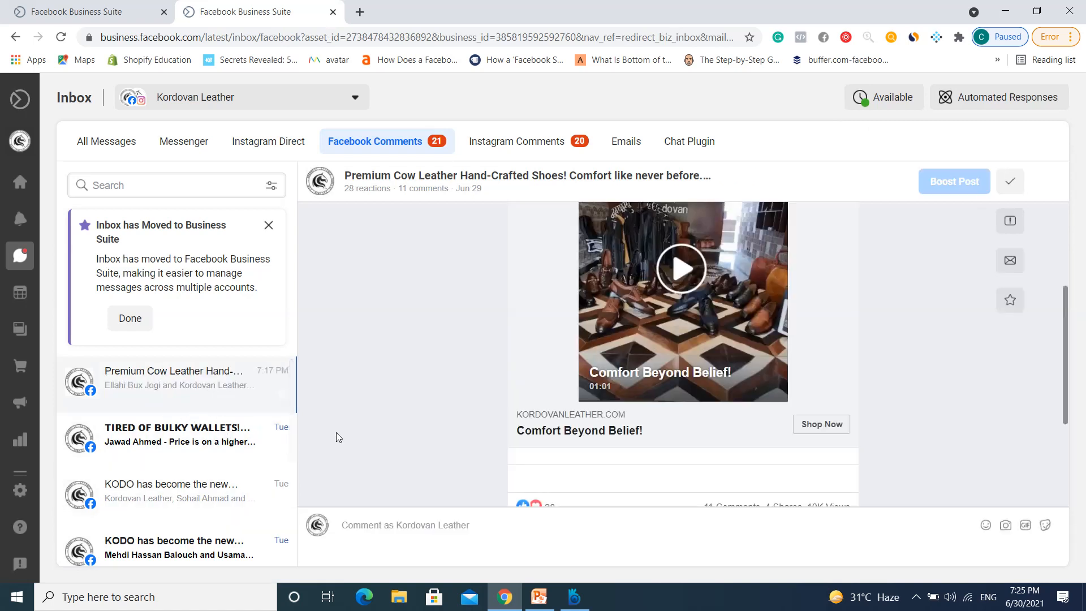
pyautogui.scroll(-3, 379, 343)
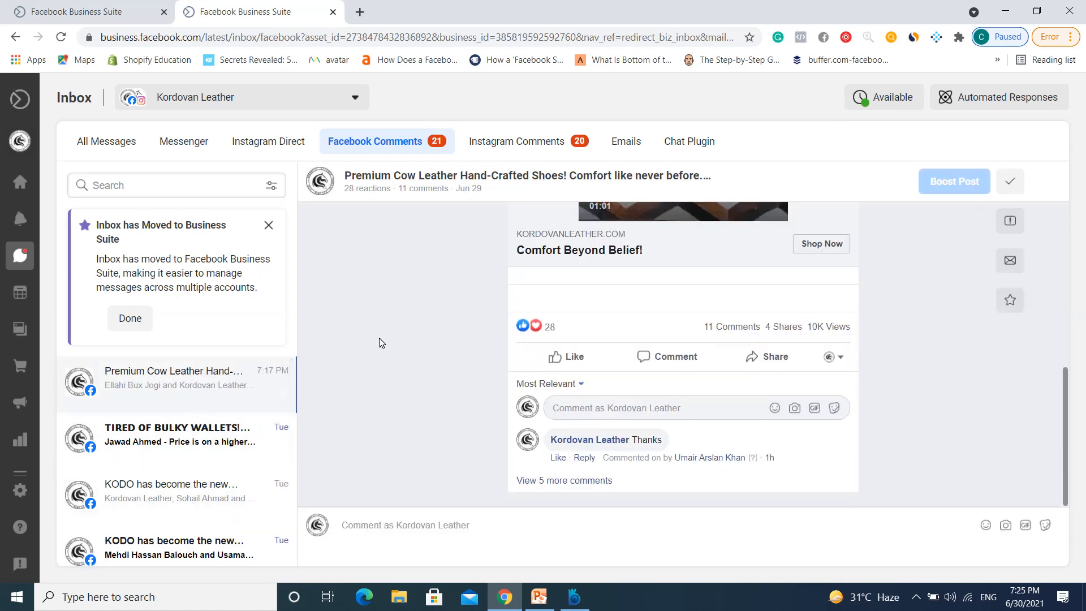
pyautogui.click(575, 481)
pyautogui.scroll(-2, 449, 415)
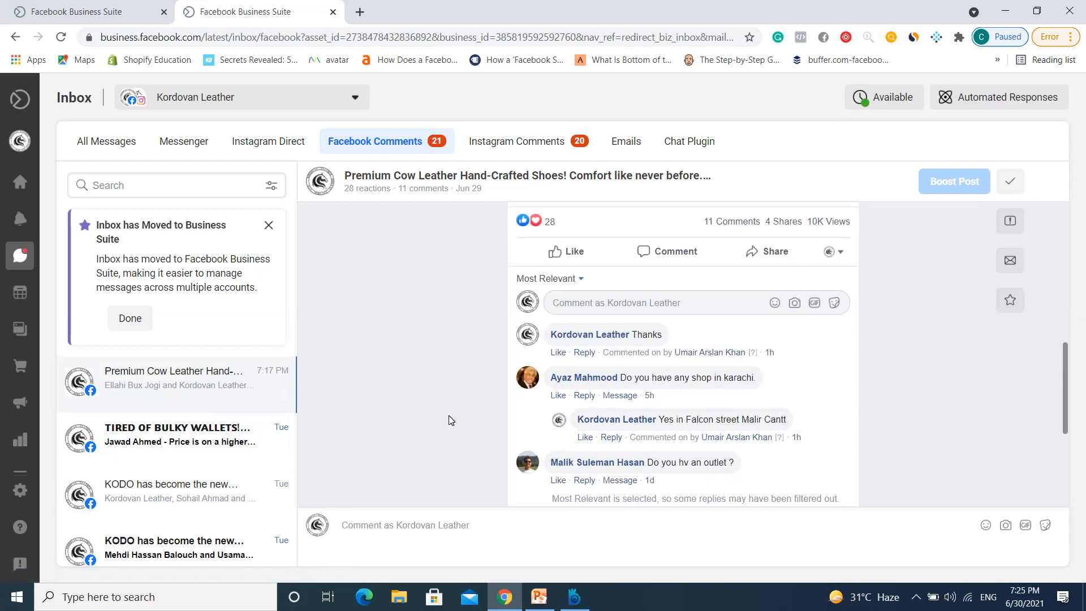
# Look through the list of Instagram comments in the Kordovan Leather Page's Inbox
pyautogui.click(515, 136)
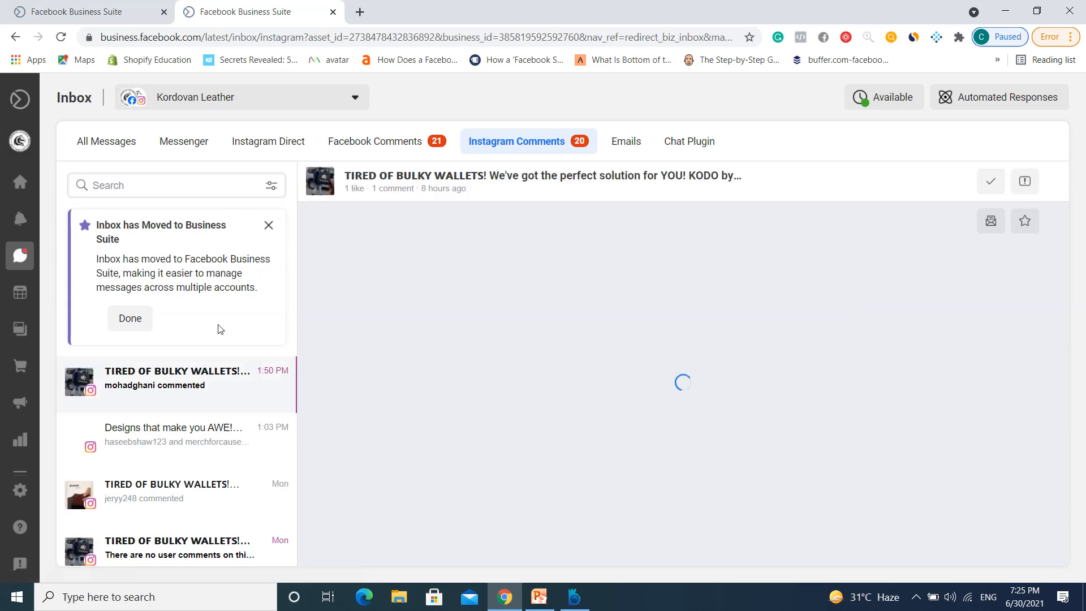
pyautogui.scroll(-2, 178, 368)
pyautogui.scroll(-5, 179, 368)
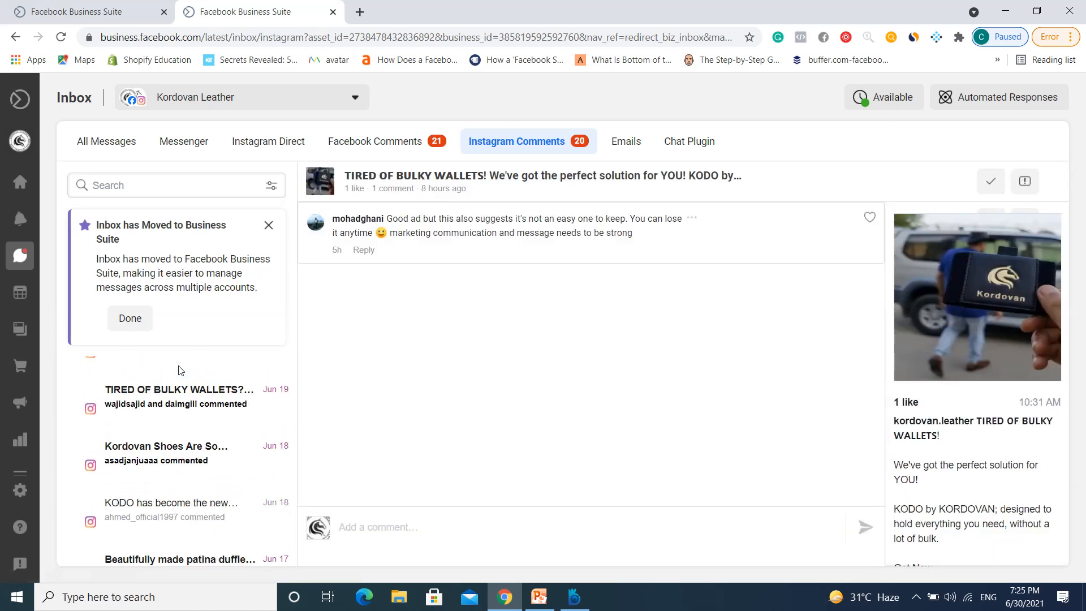
# Close the Kordovan Leather Inbox's browser tab and cancel the pending switch to Business Manager for Home Décor Gallery
pyautogui.click(333, 11)
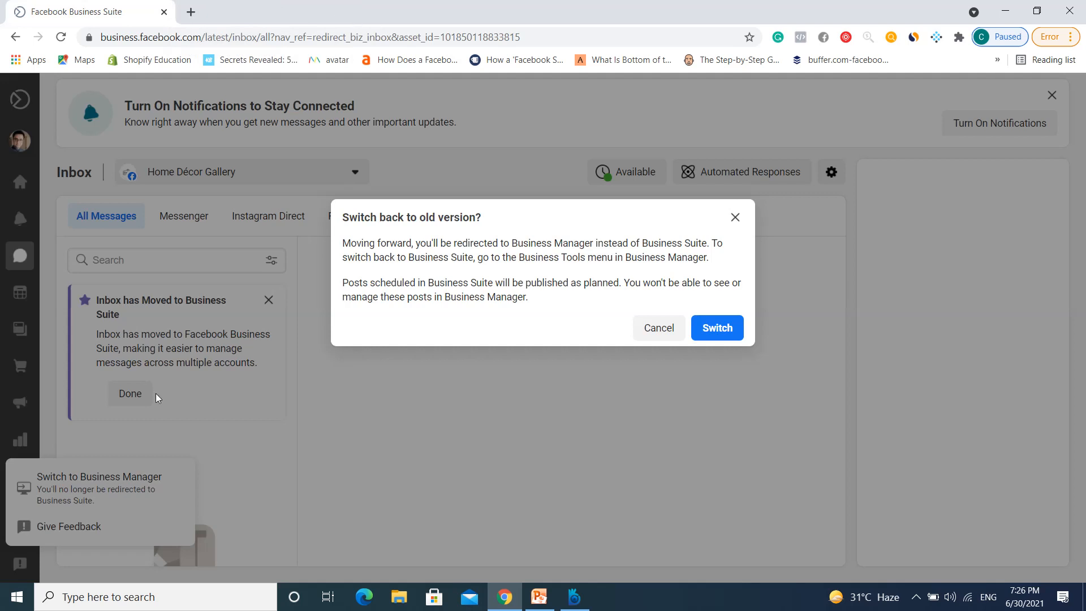
pyautogui.click(661, 327)
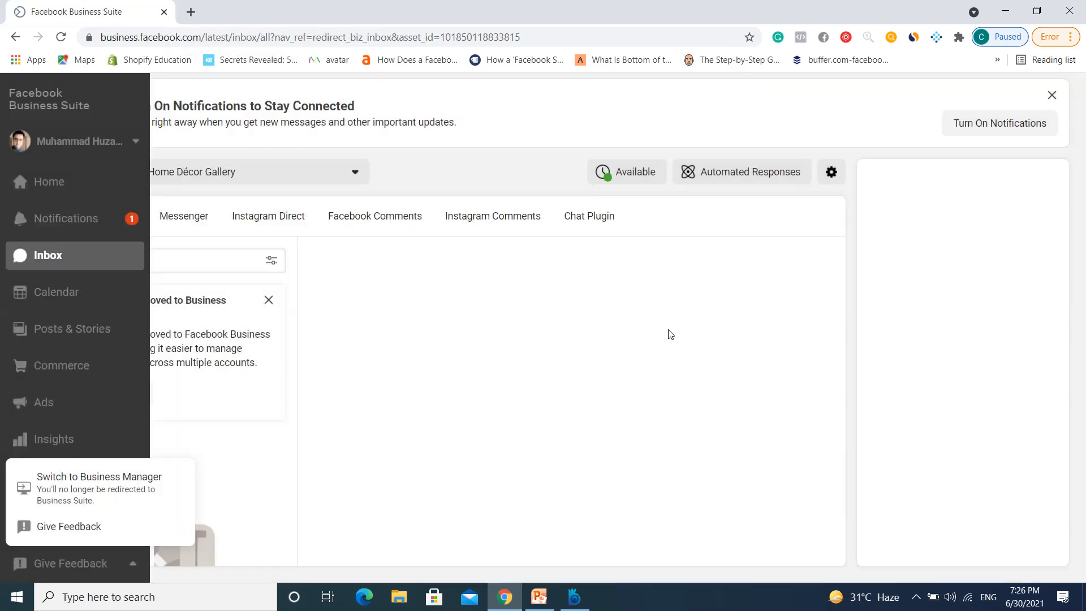
pyautogui.click(536, 114)
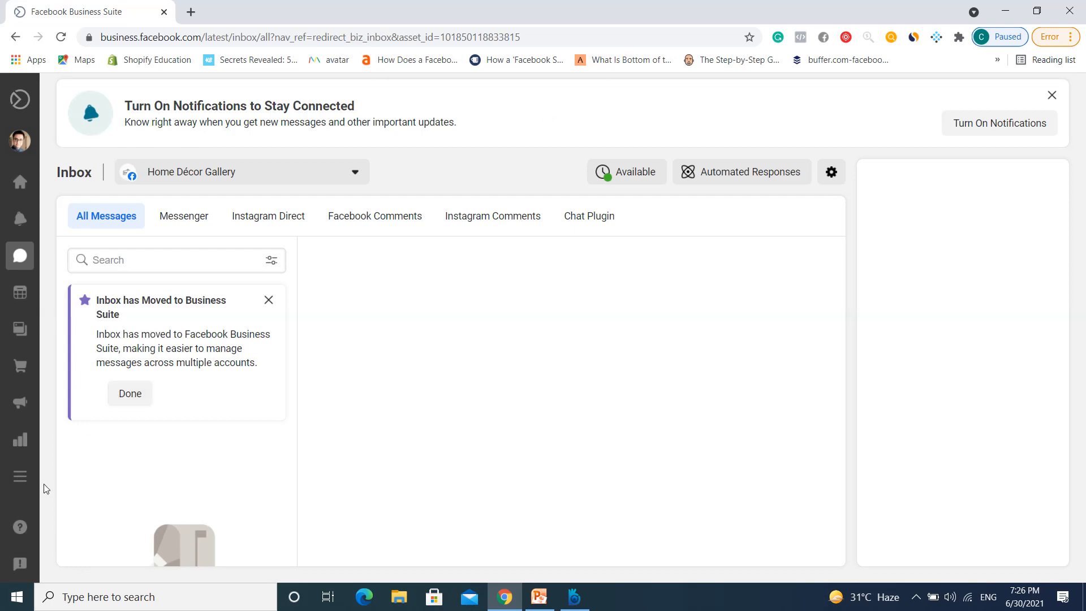
# Switch from Business Suite back to Business Manager from the Home Décor Gallery Inbox and confirm the change
pyautogui.moveTo(6, 566)
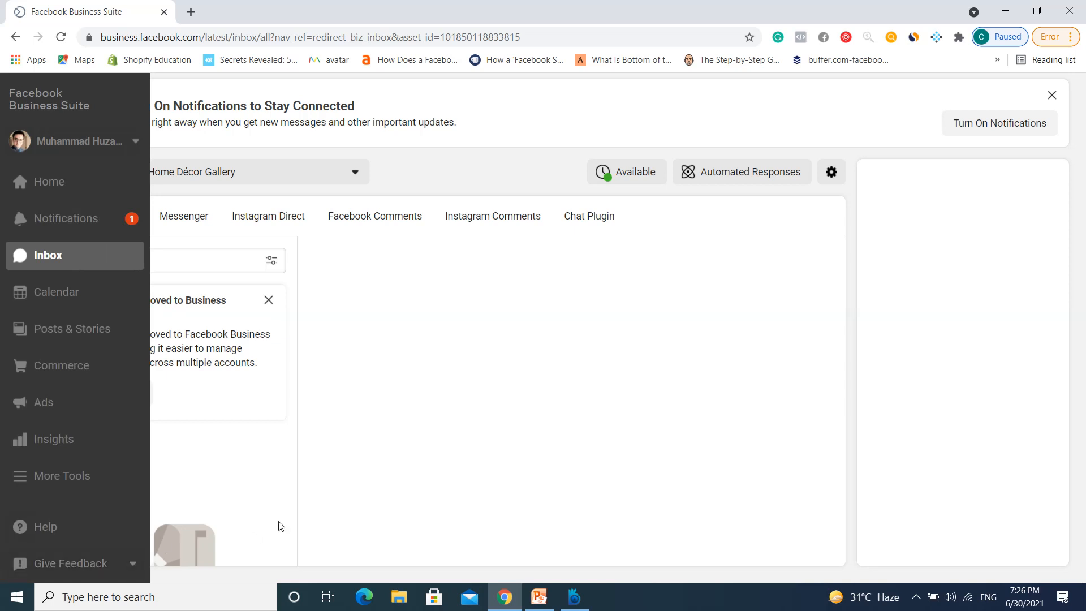
pyautogui.moveTo(3, 275)
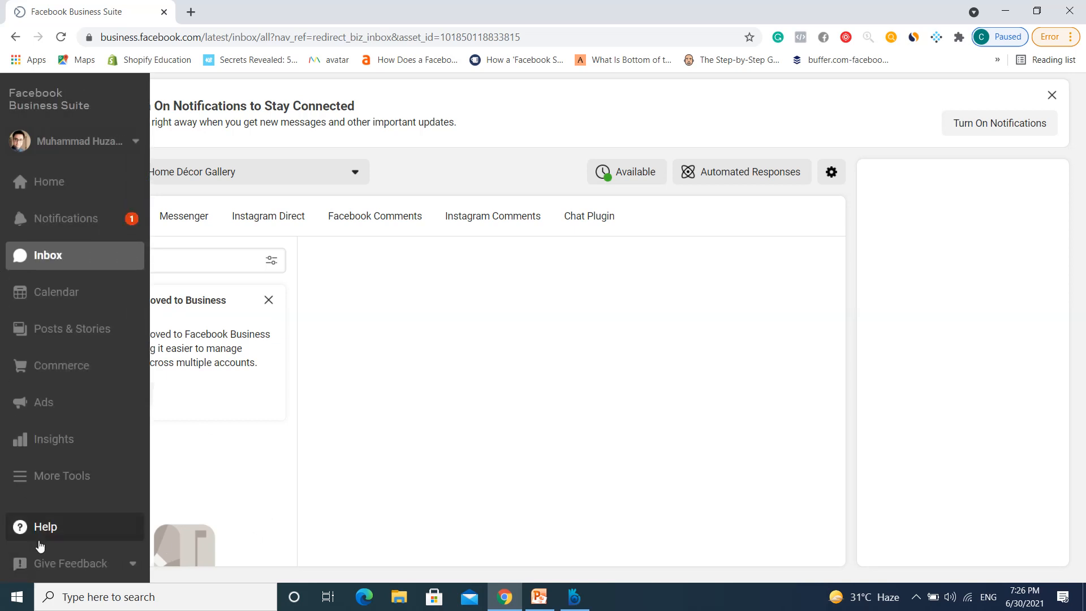
pyautogui.click(63, 566)
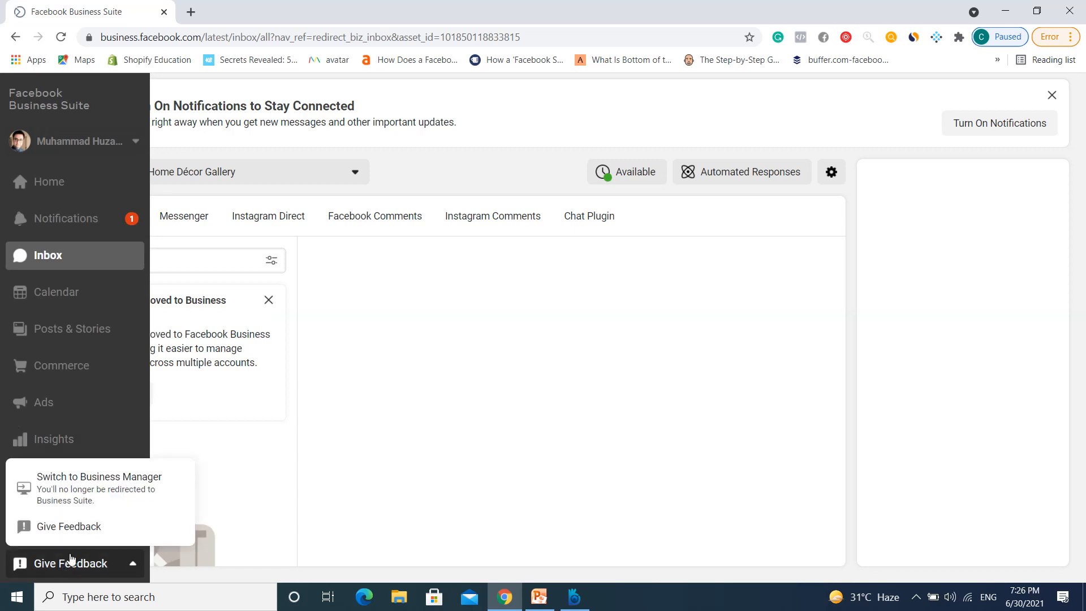
pyautogui.click(107, 488)
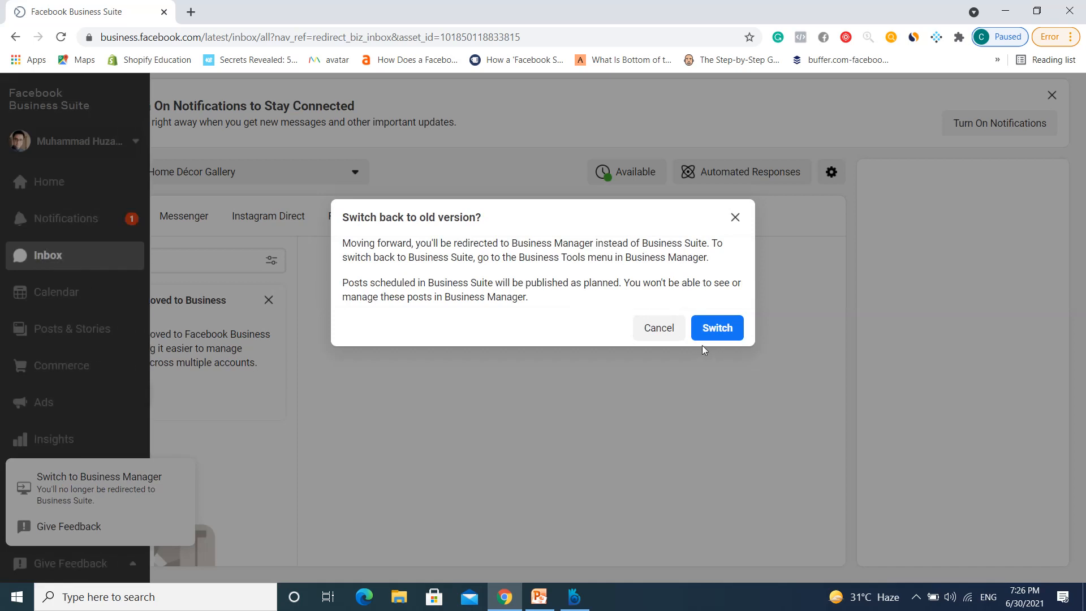
pyautogui.click(726, 327)
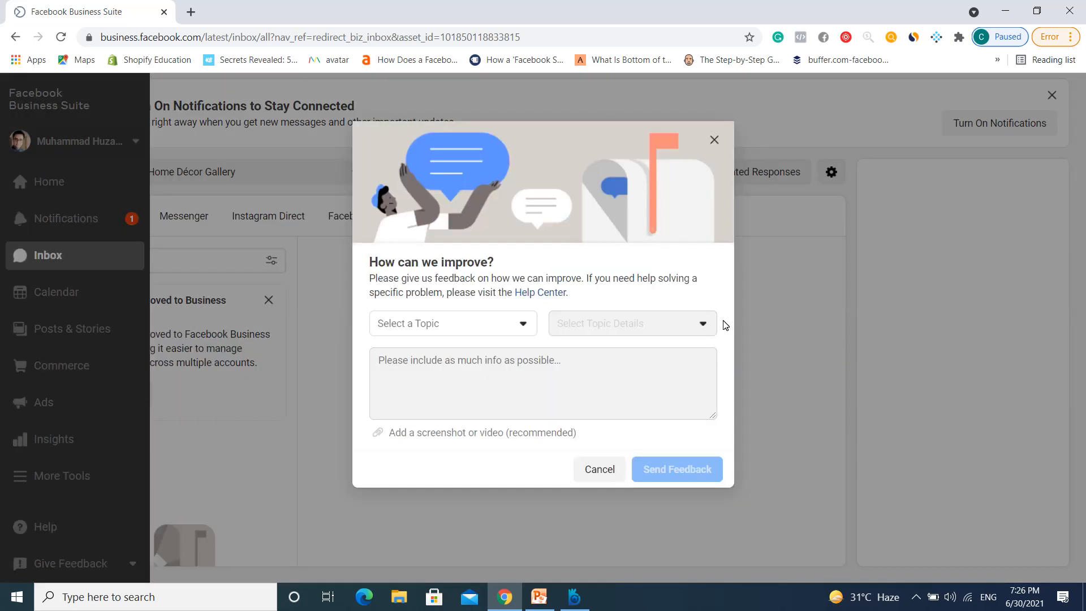
# Set the feedback topic to Business Manager and Homepage, with Pages as the topic details
pyautogui.click(531, 334)
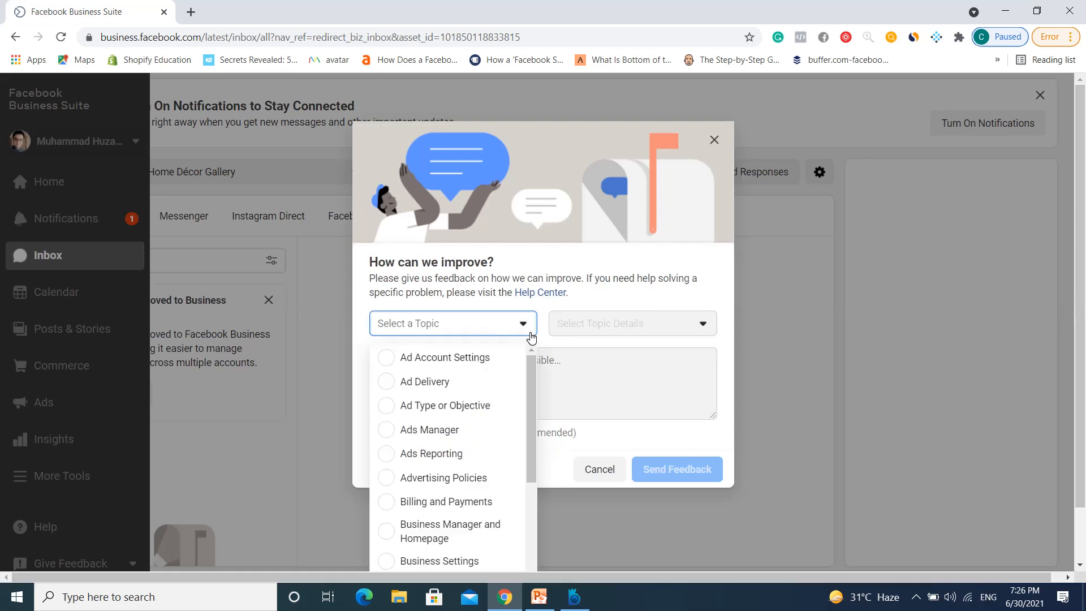
pyautogui.click(434, 435)
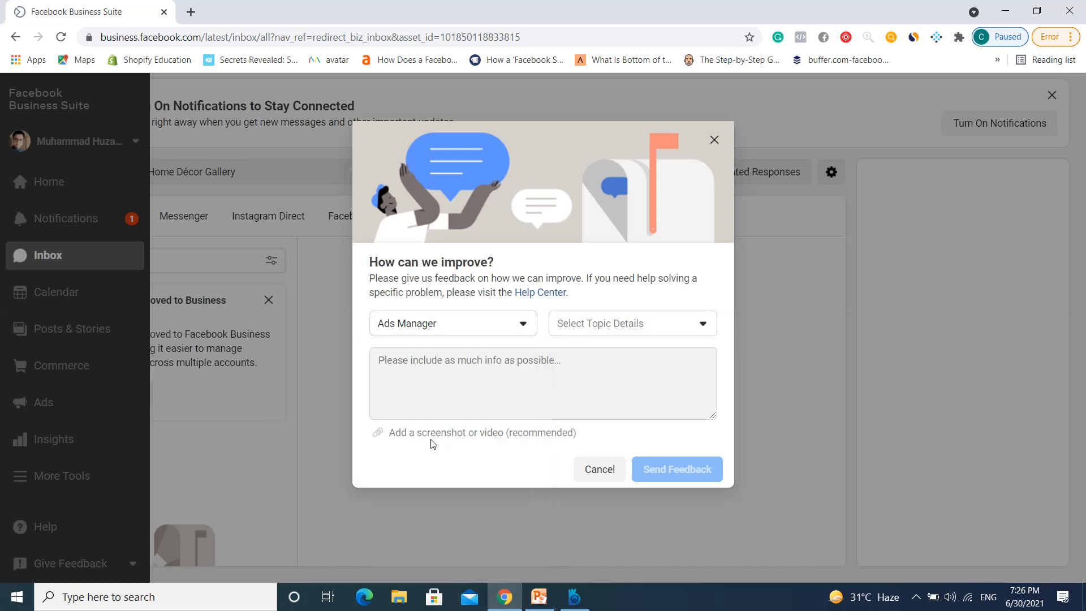
pyautogui.click(451, 334)
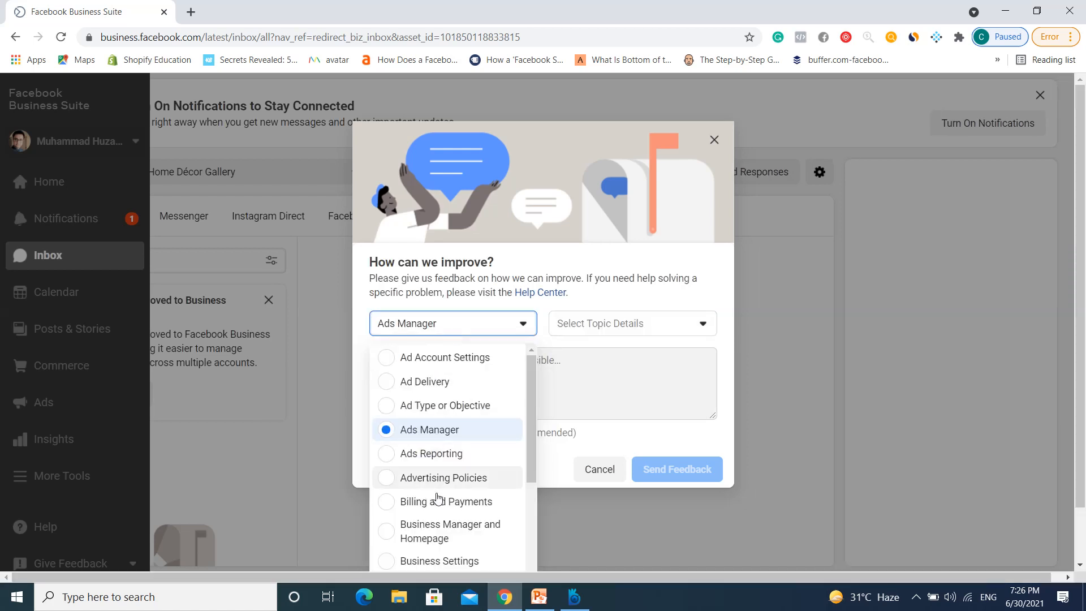
pyautogui.click(445, 537)
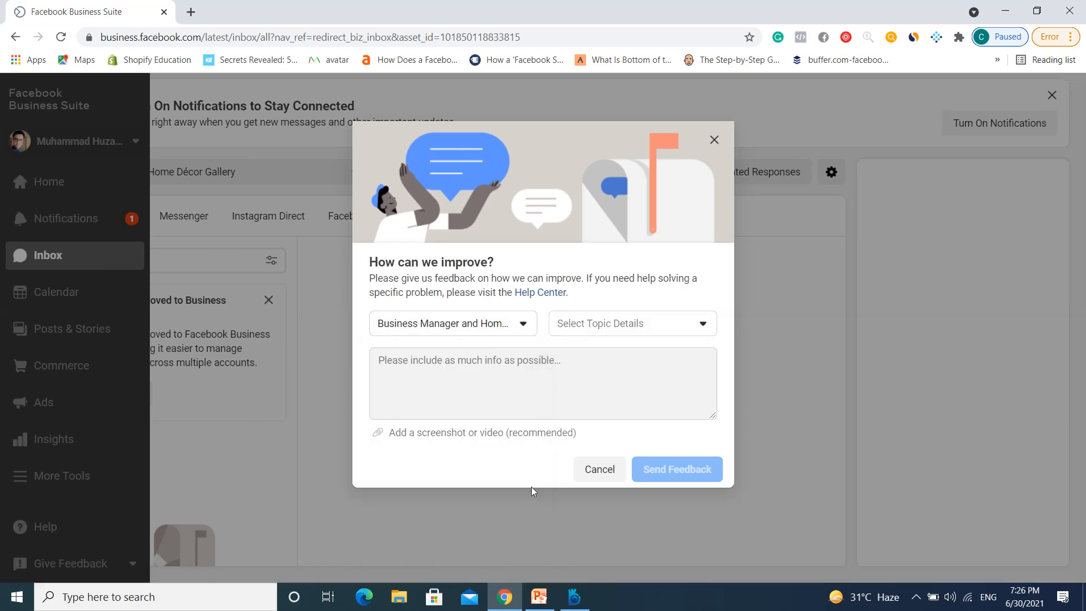
pyautogui.click(638, 332)
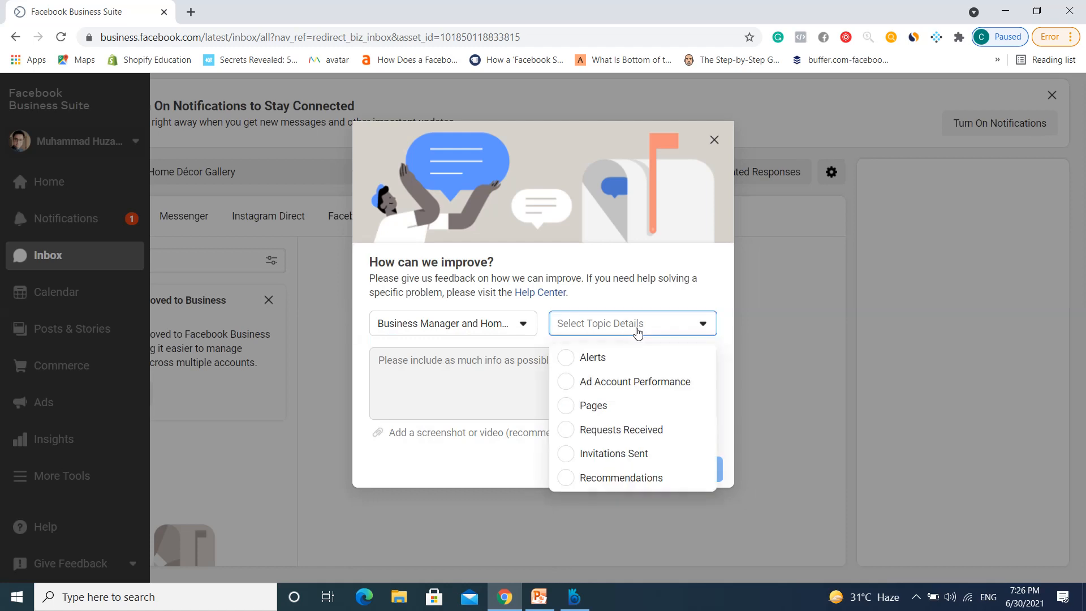
pyautogui.click(616, 410)
# Send the feedback "The business suite interface is complicated compared to business manager" and finish the feedback form
pyautogui.click(553, 377)
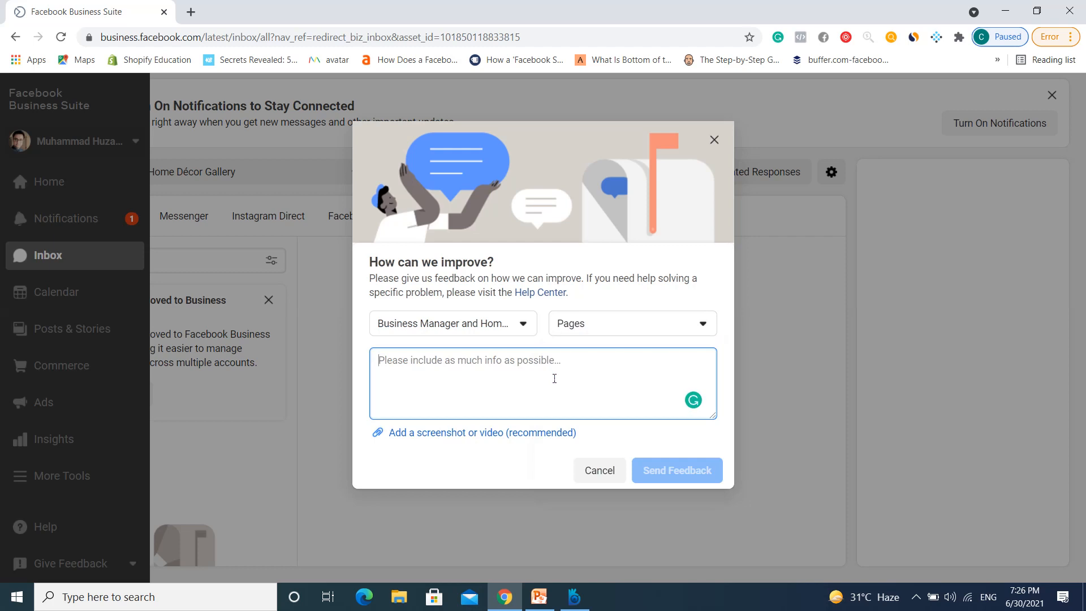
pyautogui.write('The')
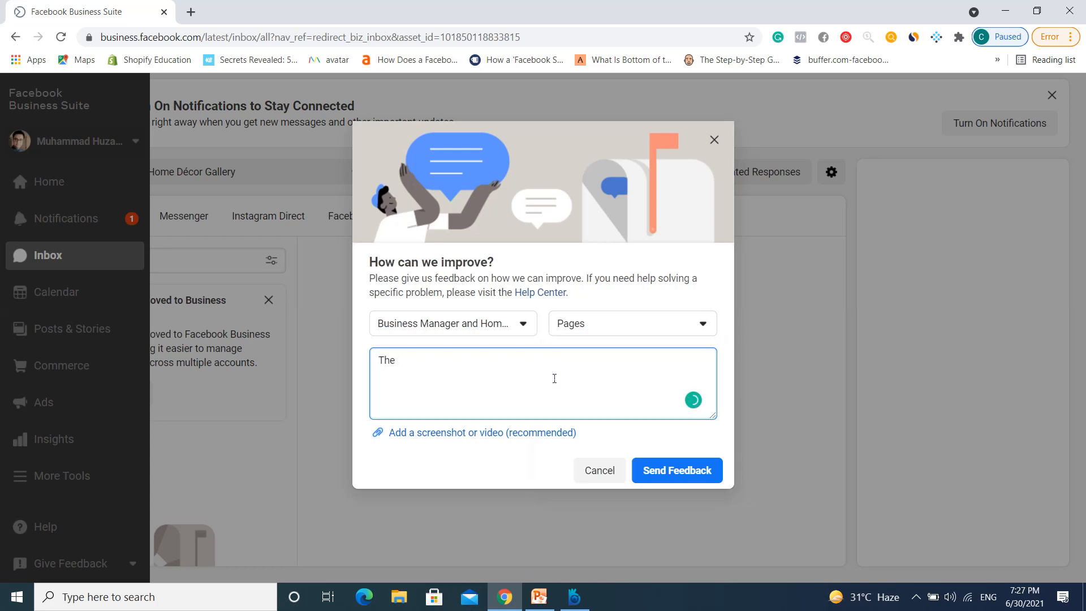
pyautogui.write('business suite interface')
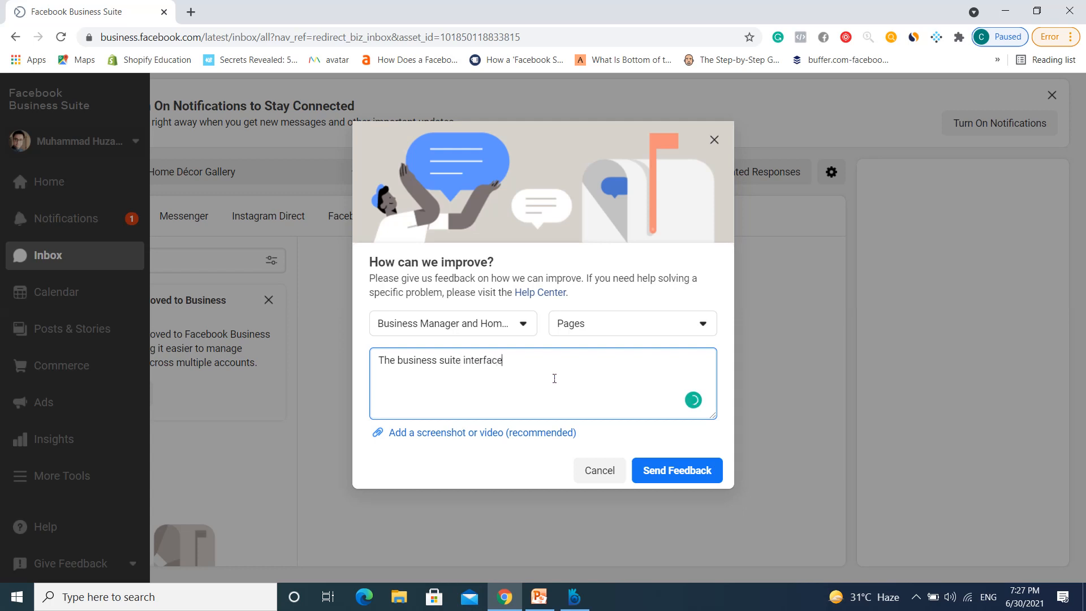
pyautogui.write(' is complicated compared to busine')
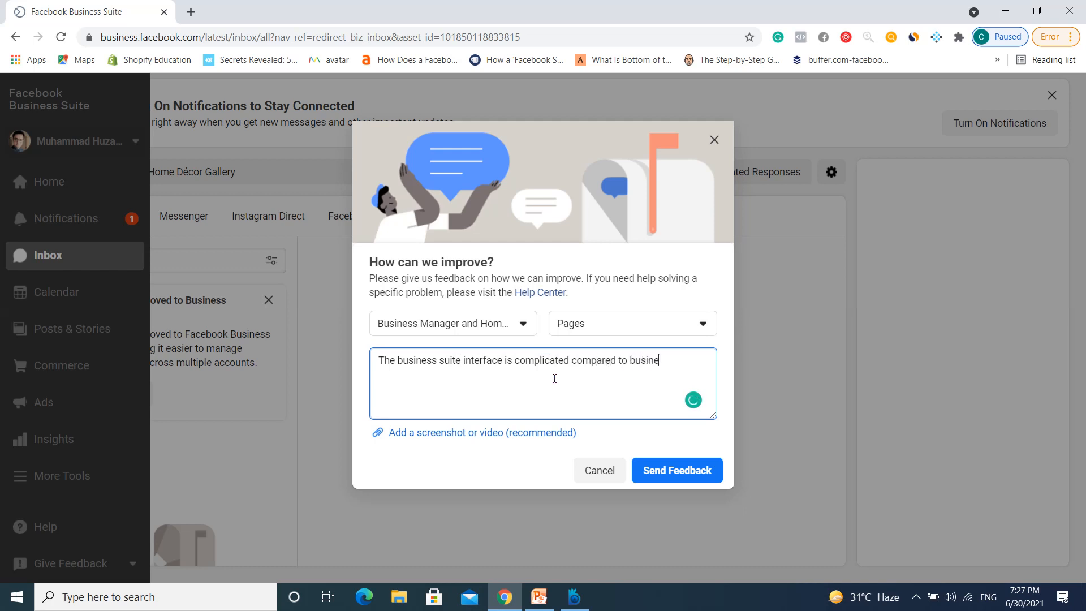
pyautogui.write('ss manager')
pyautogui.click(675, 473)
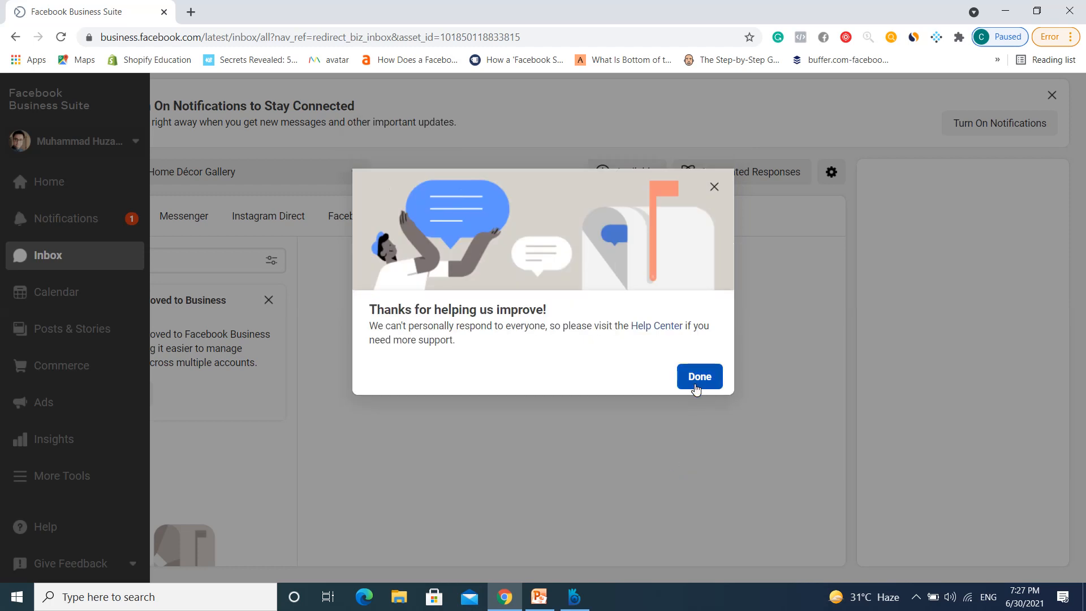
pyautogui.click(692, 376)
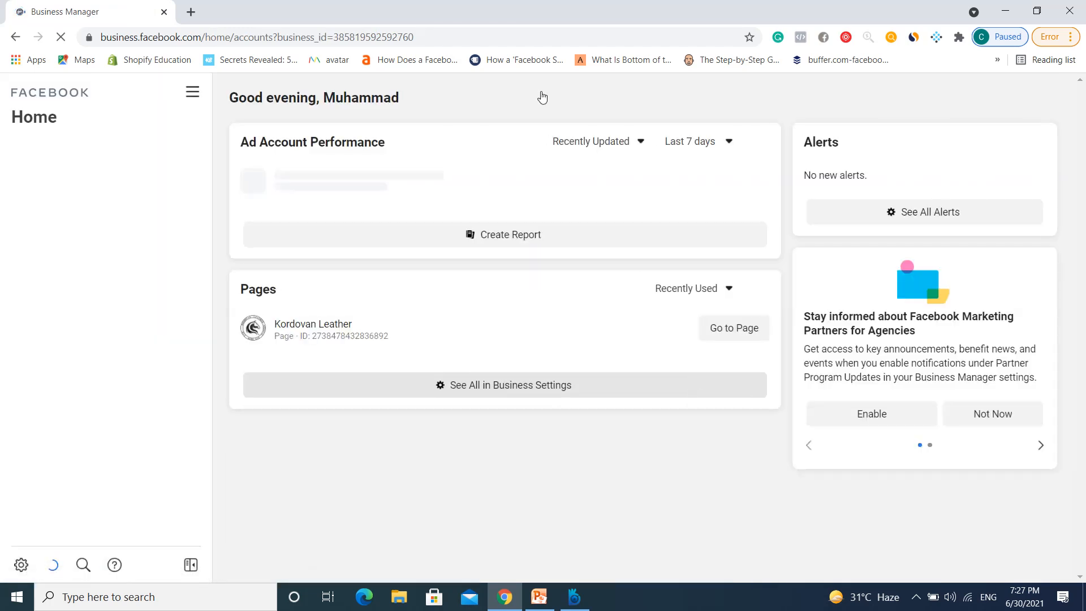
# Open Facebook in a new browser tab and go to the Home Décor Gallery Page from the expanded shortcuts list
pyautogui.click(191, 11)
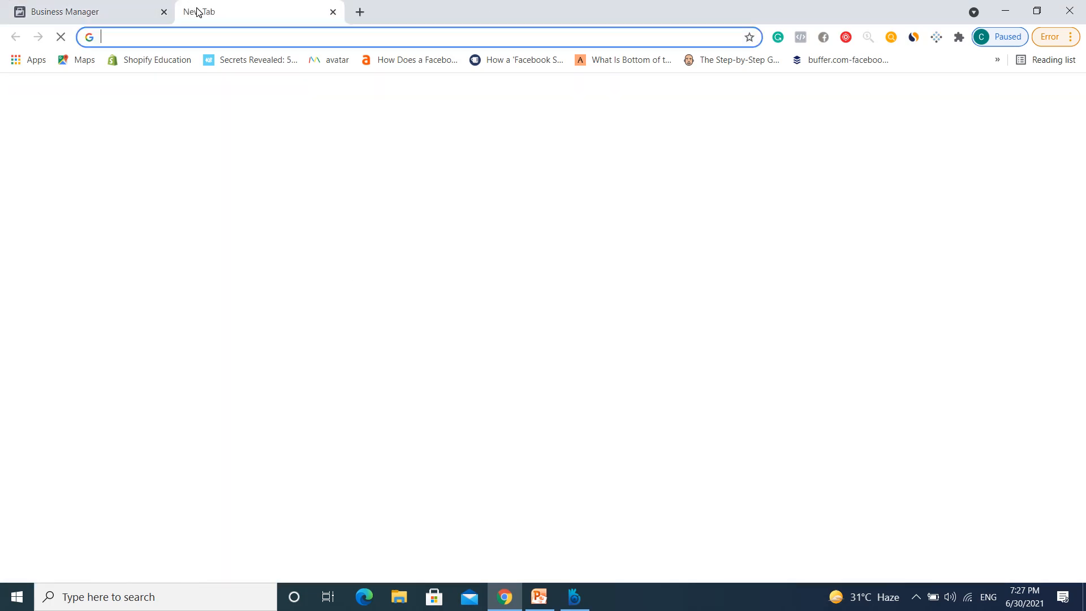
pyautogui.write('fa')
pyautogui.press('Return')
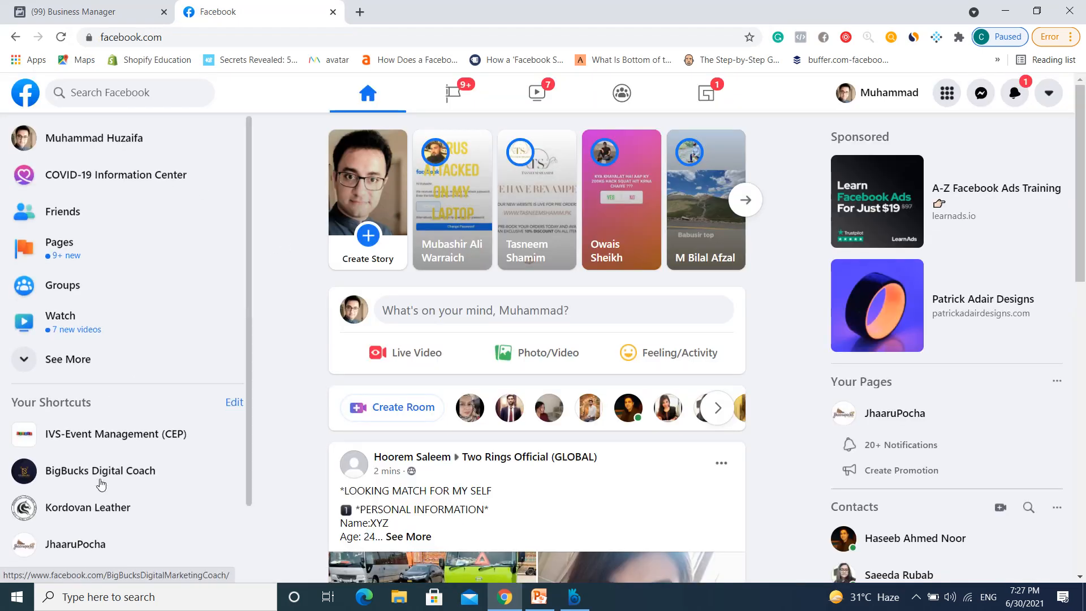
pyautogui.scroll(-2, 100, 484)
pyautogui.click(76, 538)
pyautogui.scroll(-1, 112, 478)
pyautogui.scroll(-5, 112, 478)
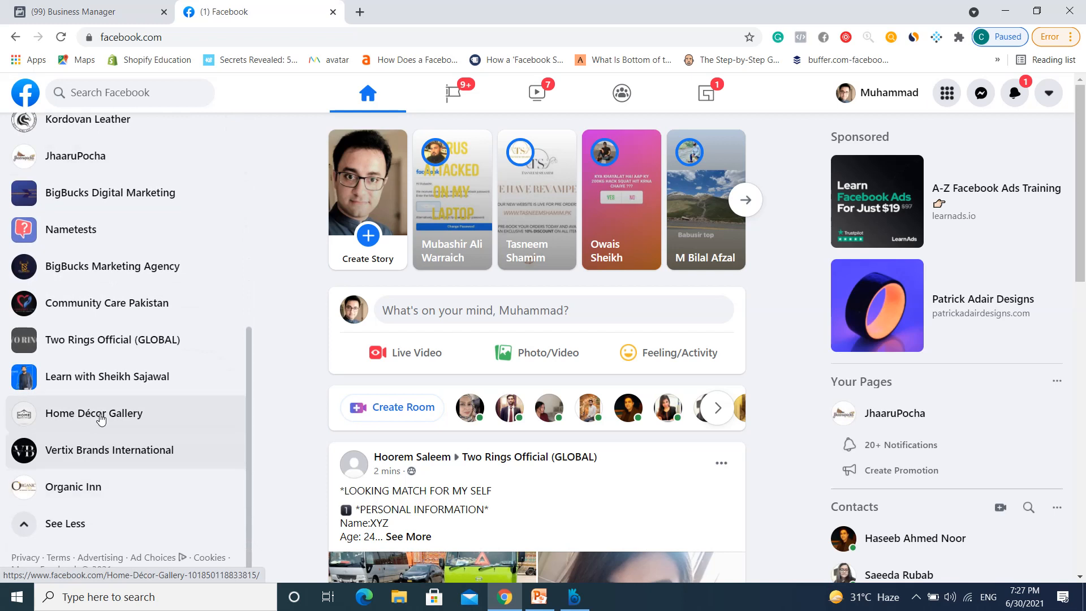
pyautogui.click(101, 419)
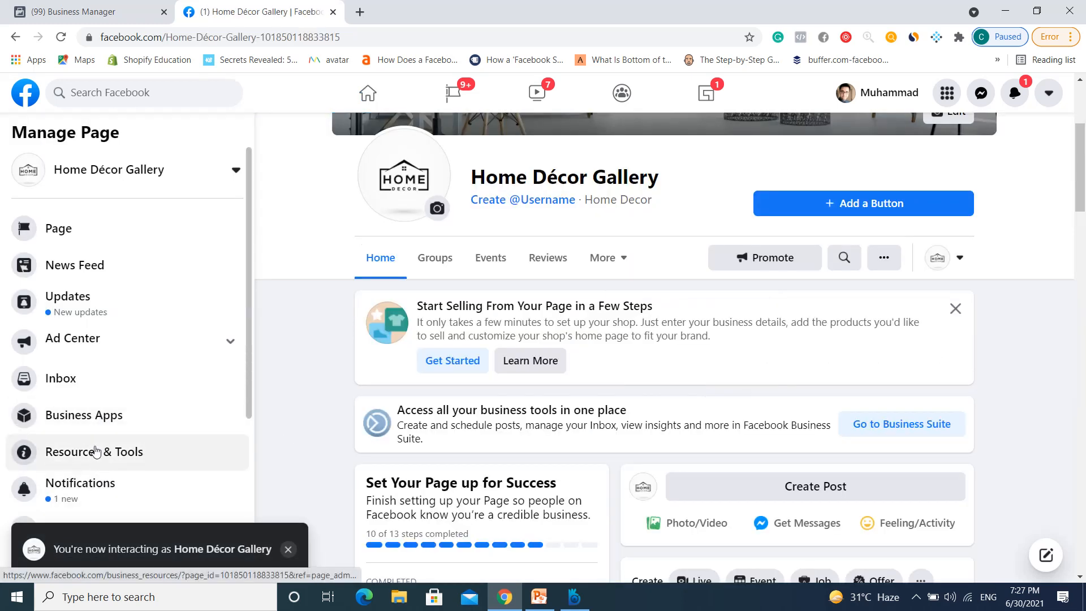
# Open the Home Décor Gallery Page's Inbox and view its Facebook comments section
pyautogui.click(82, 374)
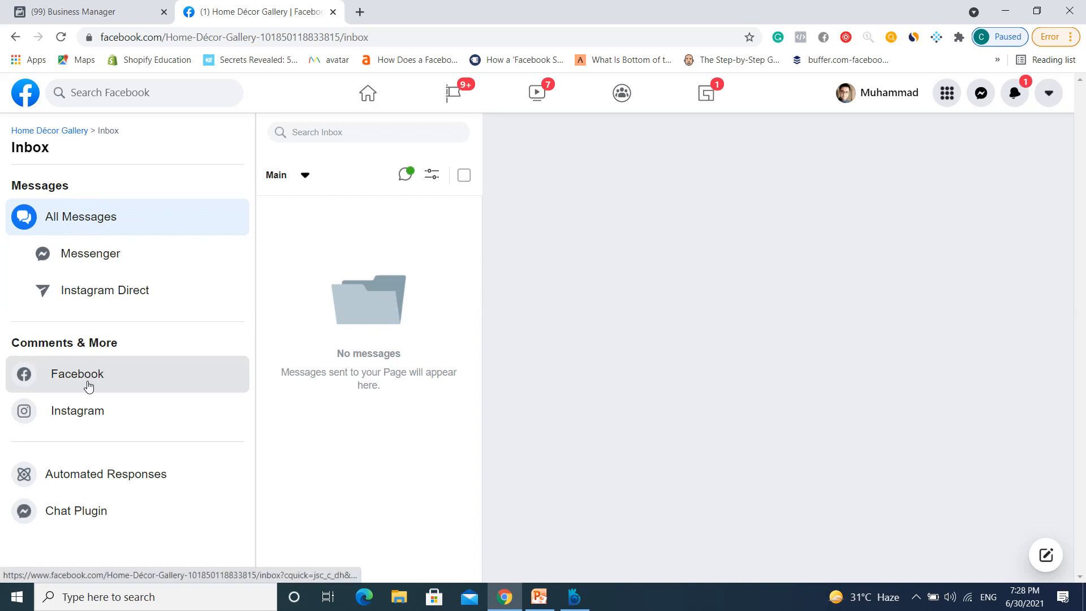
pyautogui.click(86, 382)
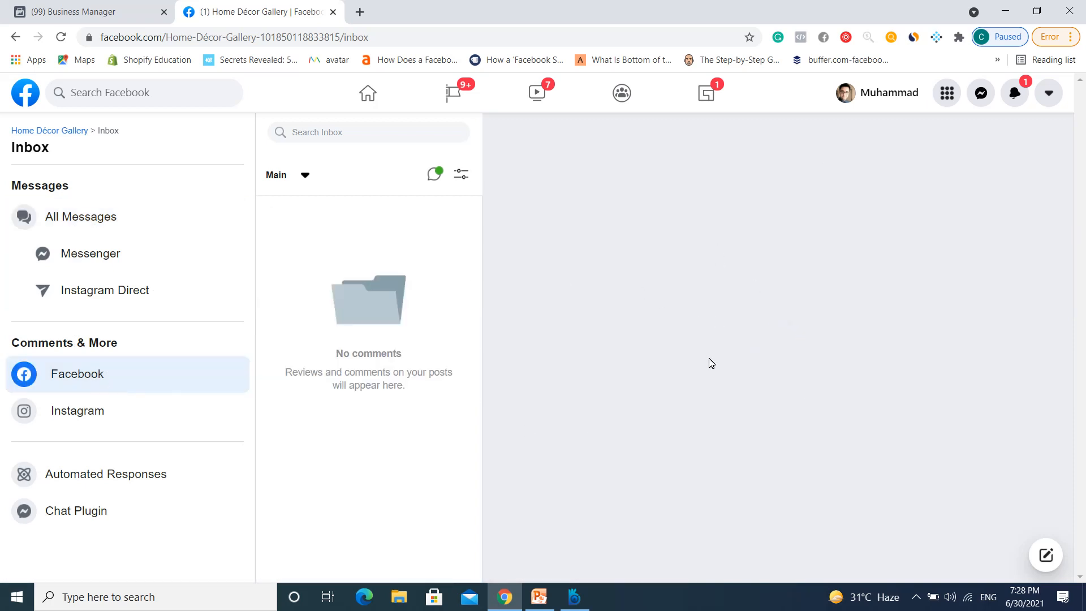
# Return from the inbox to the Home Décor Gallery page and look through its management options
pyautogui.click(62, 131)
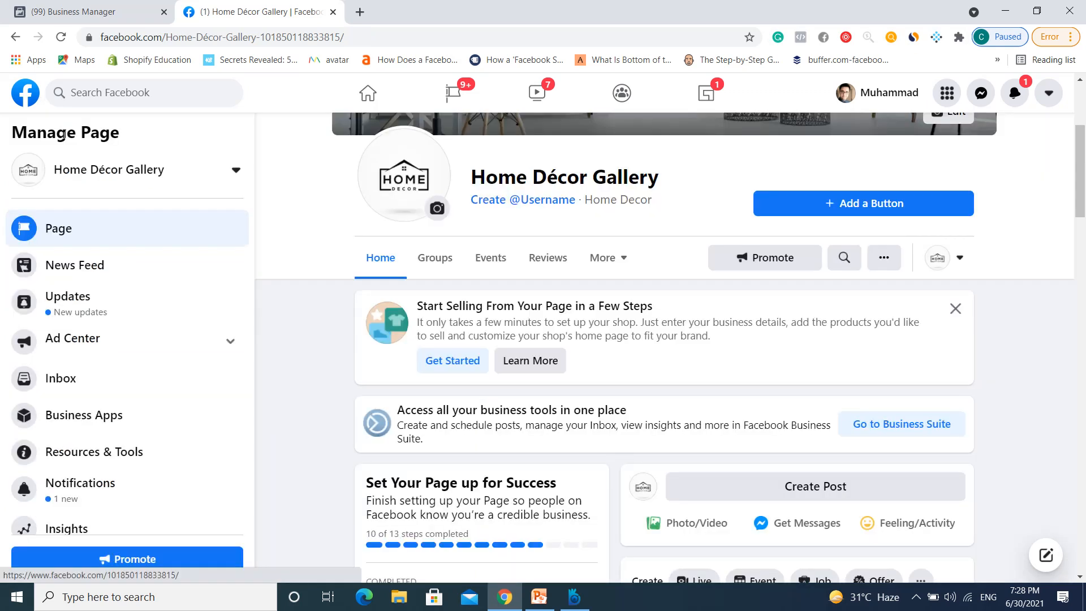
pyautogui.scroll(-1, 121, 415)
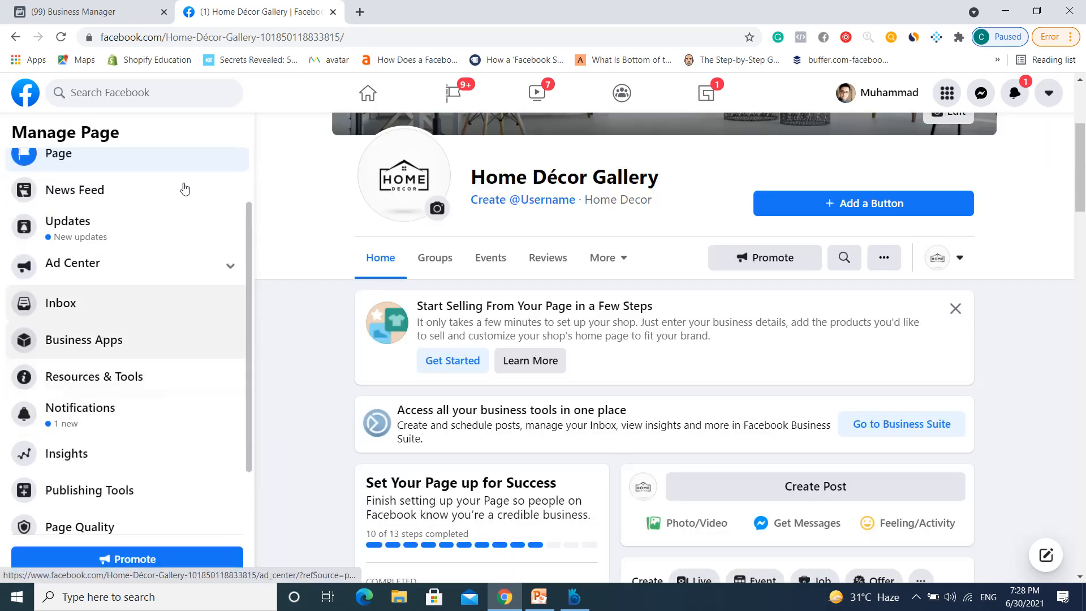
# Load facebook.com in a new browser tab, close the Business Manager tab, and open the Kordovan Leather page
pyautogui.click(360, 11)
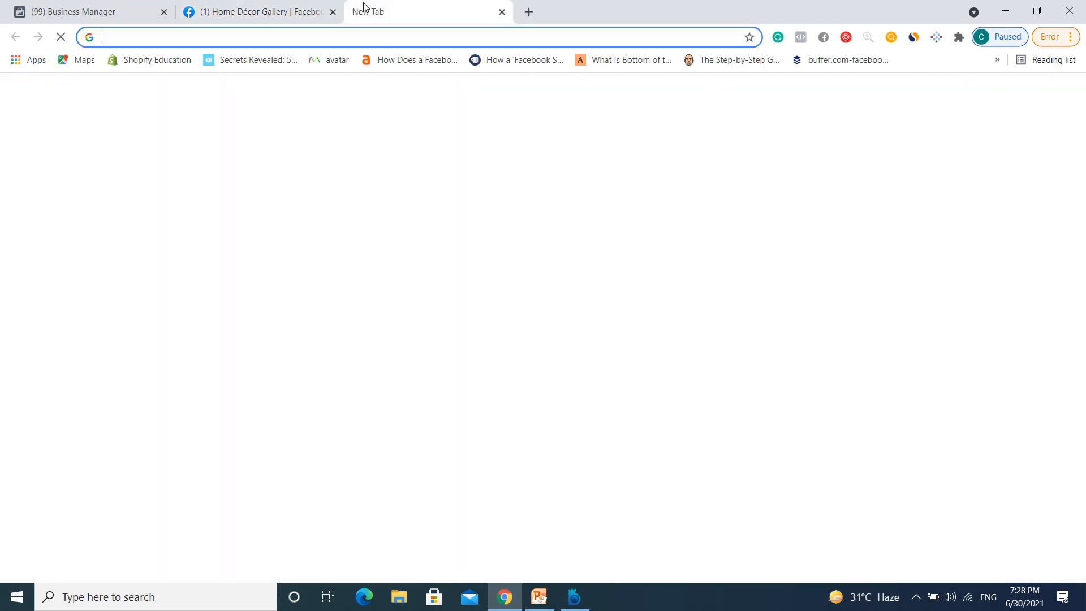
pyautogui.write('facebook.com')
pyautogui.press('Return')
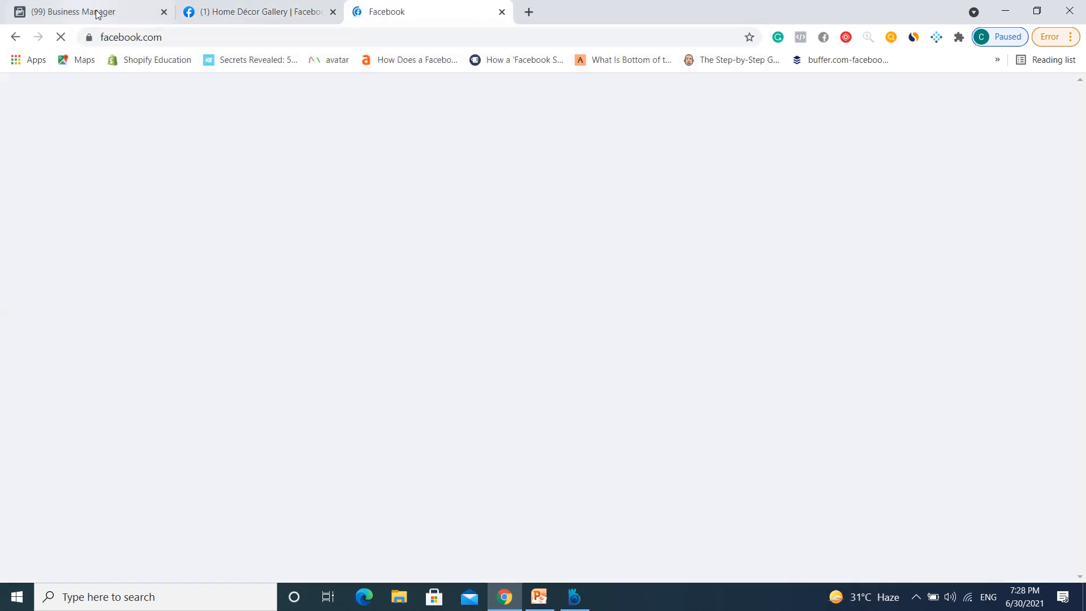
pyautogui.click(163, 12)
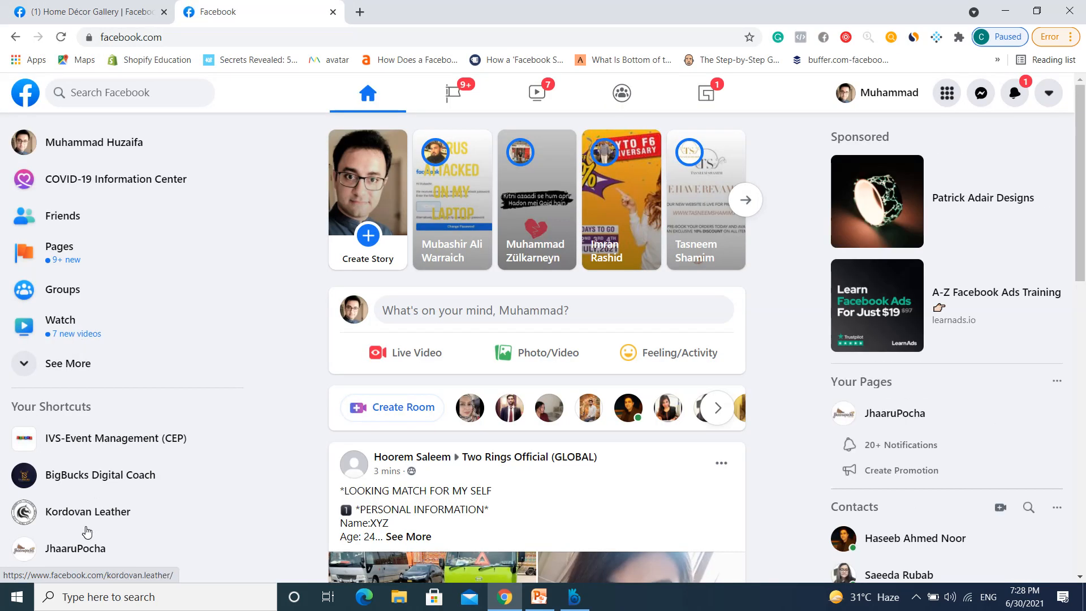
pyautogui.click(86, 529)
# Look at the Resources & Tools section of the Home Décor Gallery page and return to the page
pyautogui.hotkey('ctrl', 'shift', 'Tab')
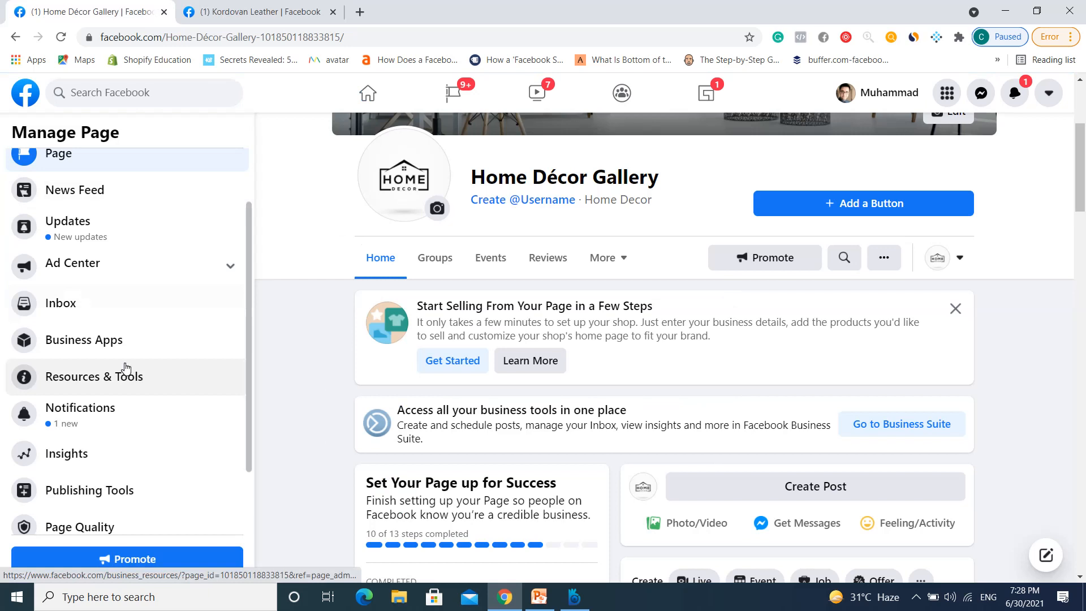
pyautogui.click(121, 390)
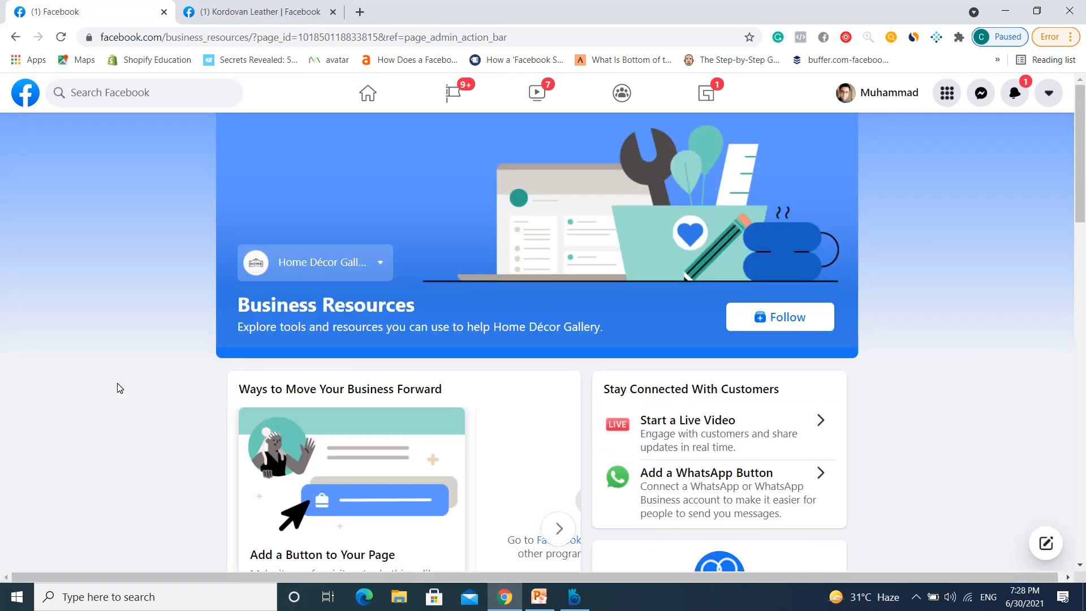
pyautogui.click(15, 36)
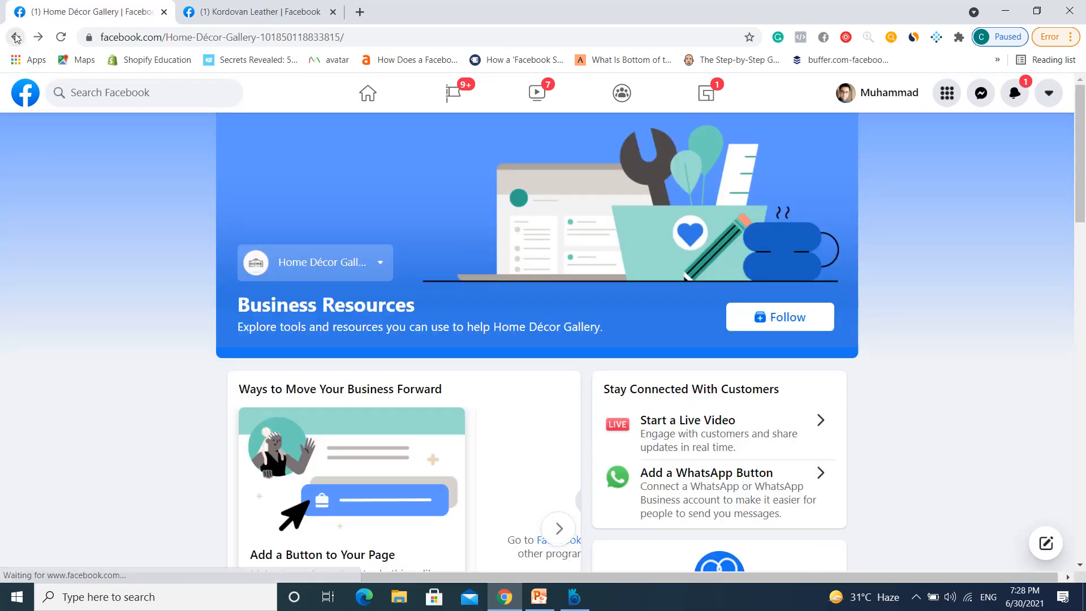
pyautogui.scroll(-2, 68, 447)
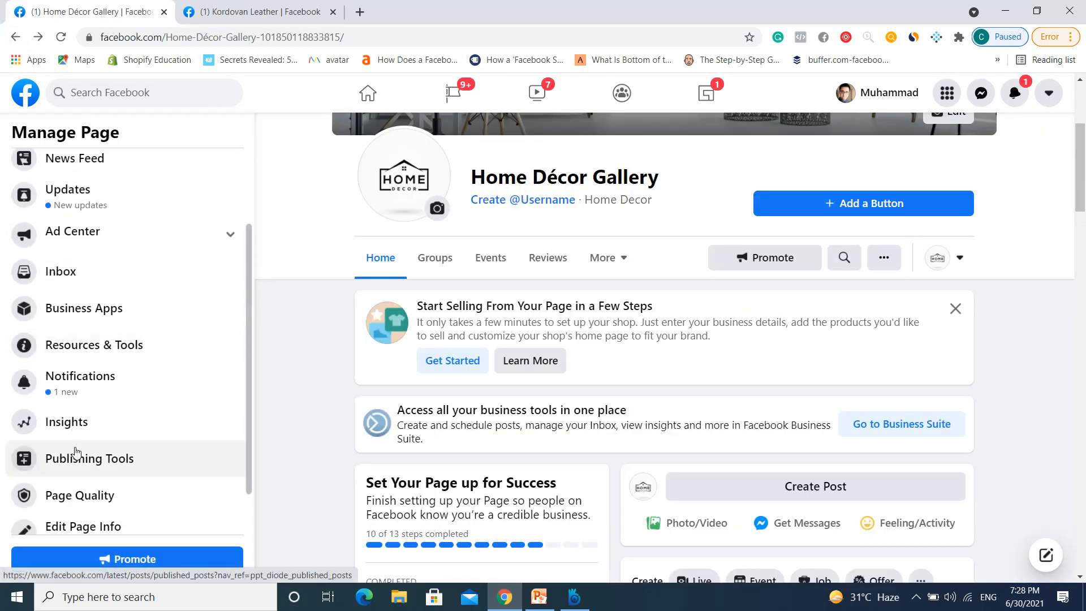
pyautogui.scroll(-1, 119, 396)
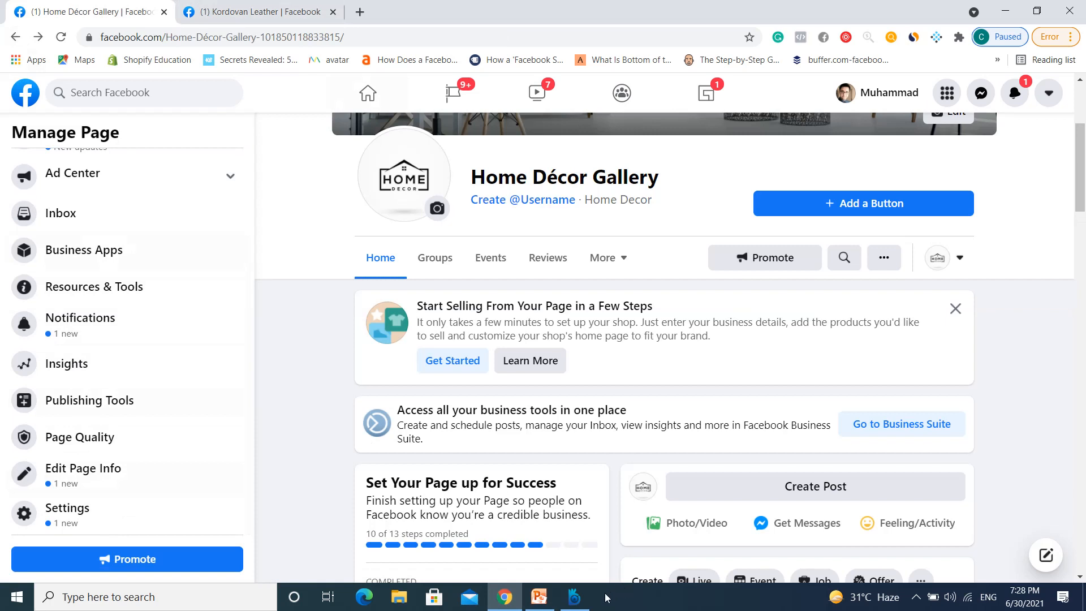
pyautogui.click(574, 597)
pyautogui.click(410, 529)
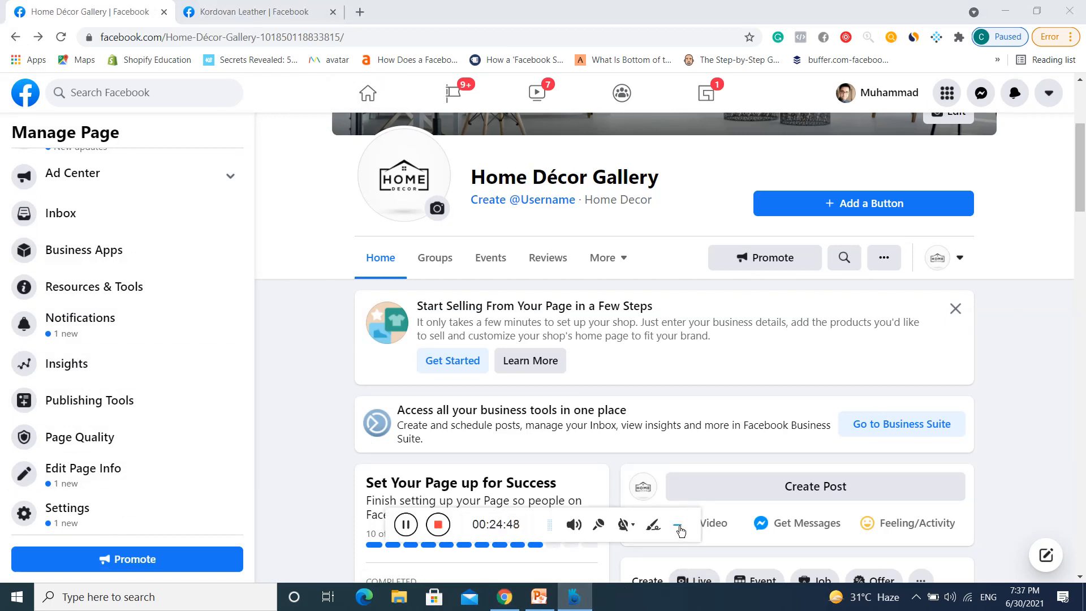
pyautogui.click(678, 528)
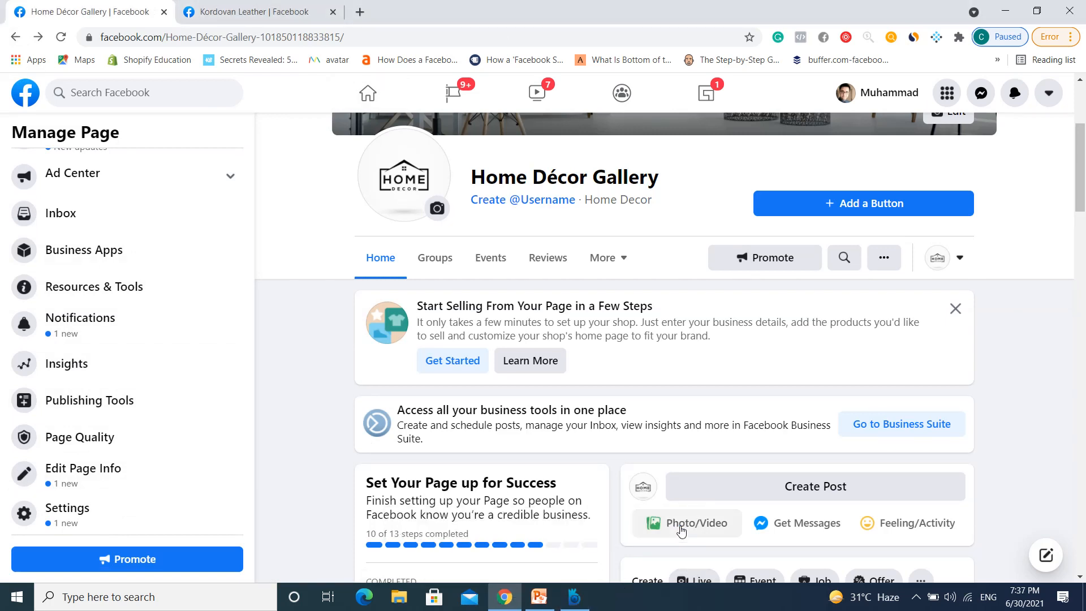
# Check the Home Décor Gallery page's notifications and open its Insights
pyautogui.click(103, 334)
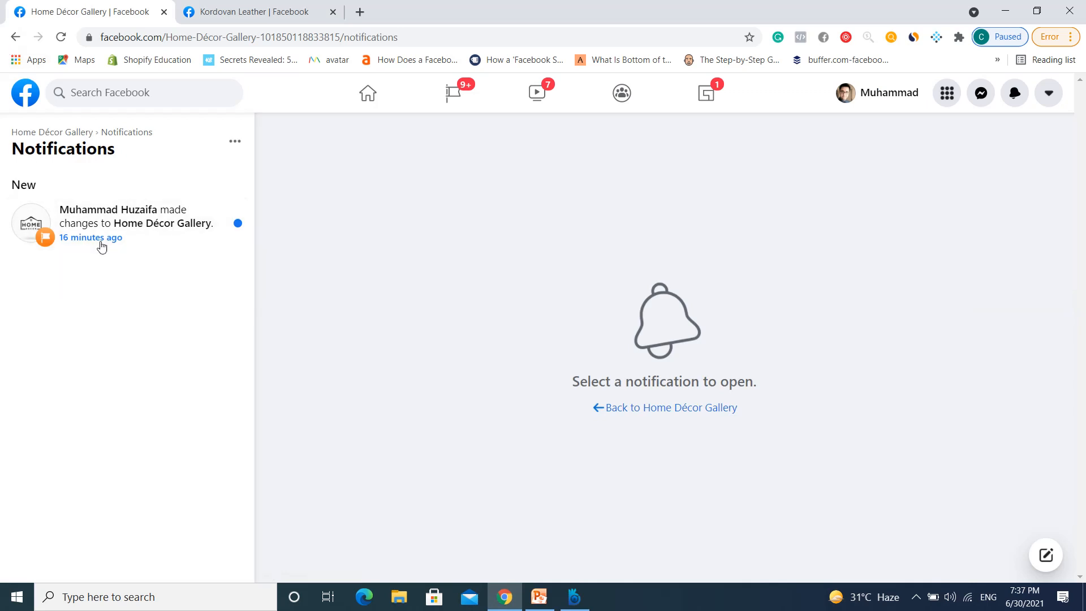
pyautogui.click(17, 39)
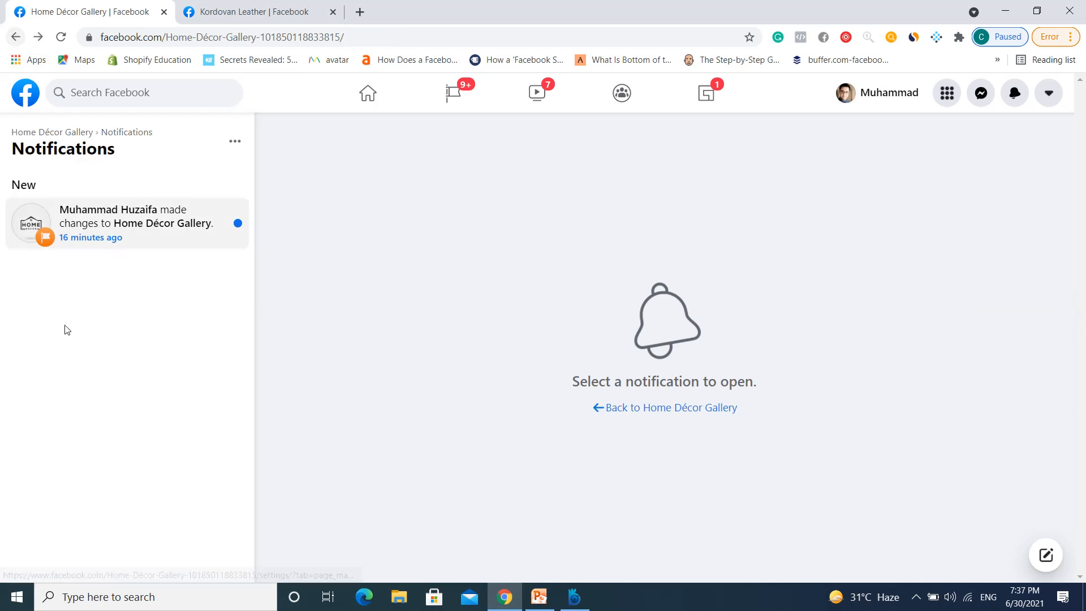
pyautogui.scroll(-2, 102, 396)
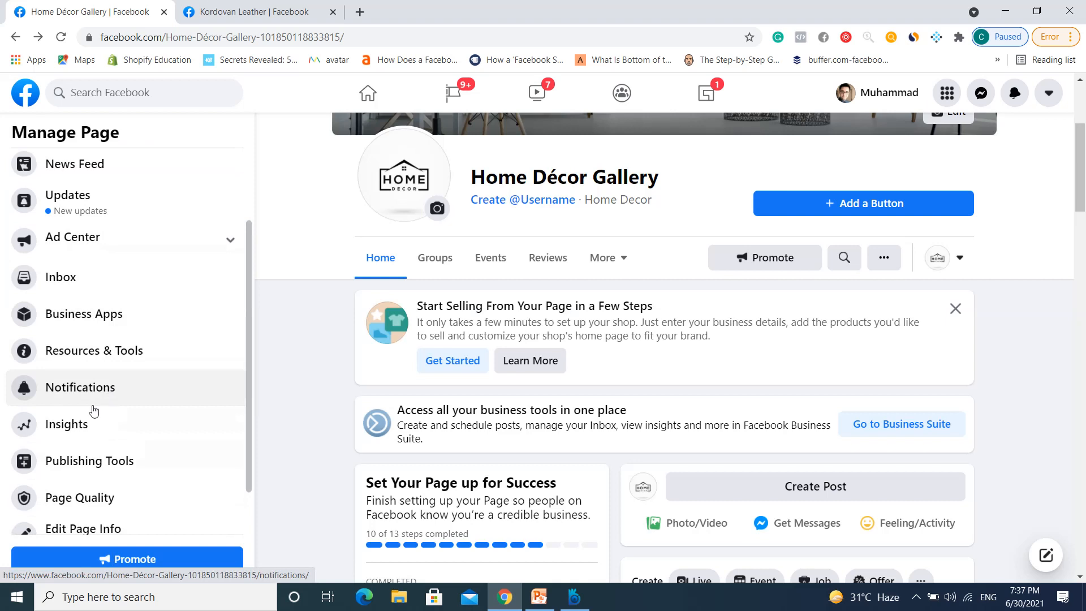
pyautogui.click(84, 425)
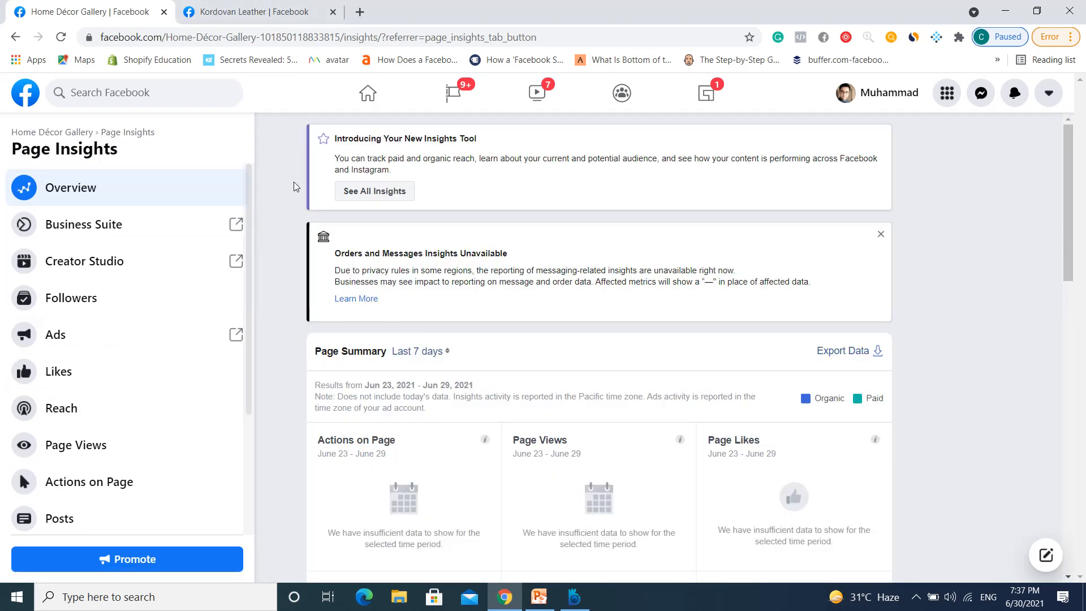
# Switch to the Kordovan Leather page and open its Insights
pyautogui.click(252, 11)
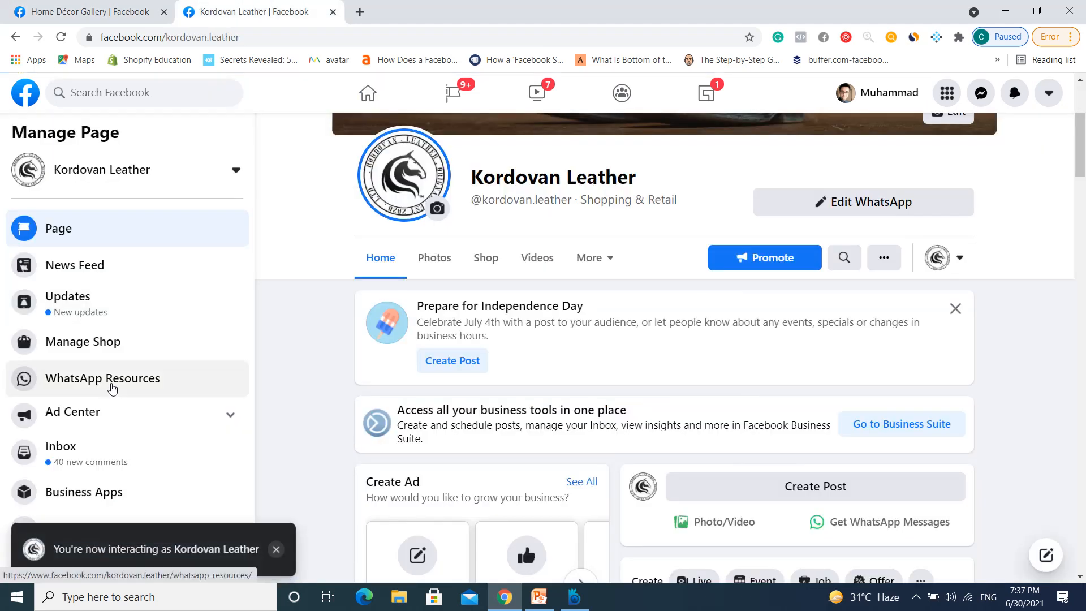
pyautogui.scroll(-5, 85, 419)
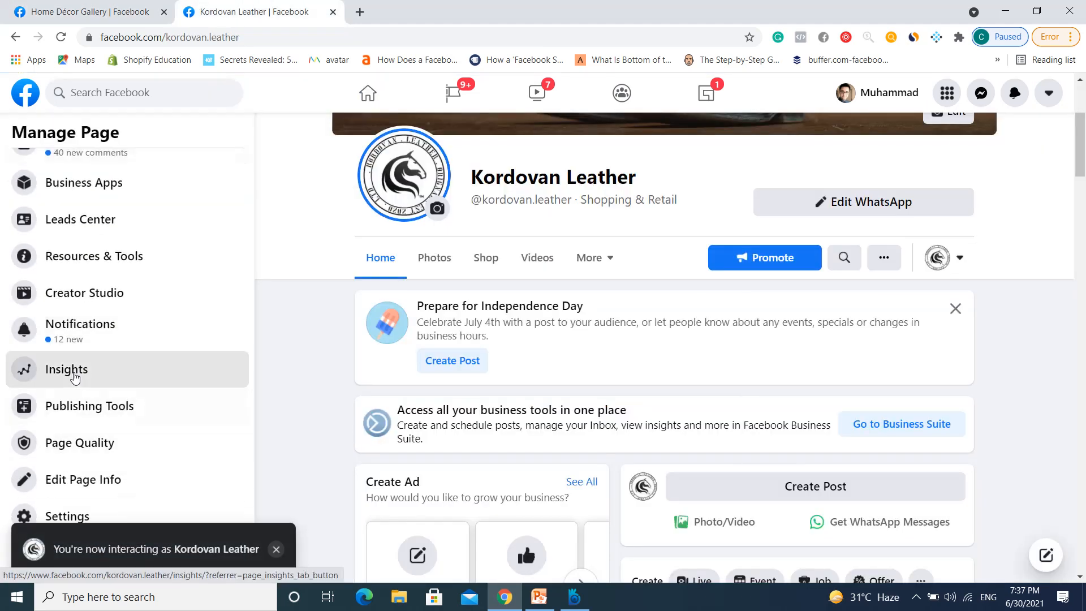
pyautogui.click(74, 377)
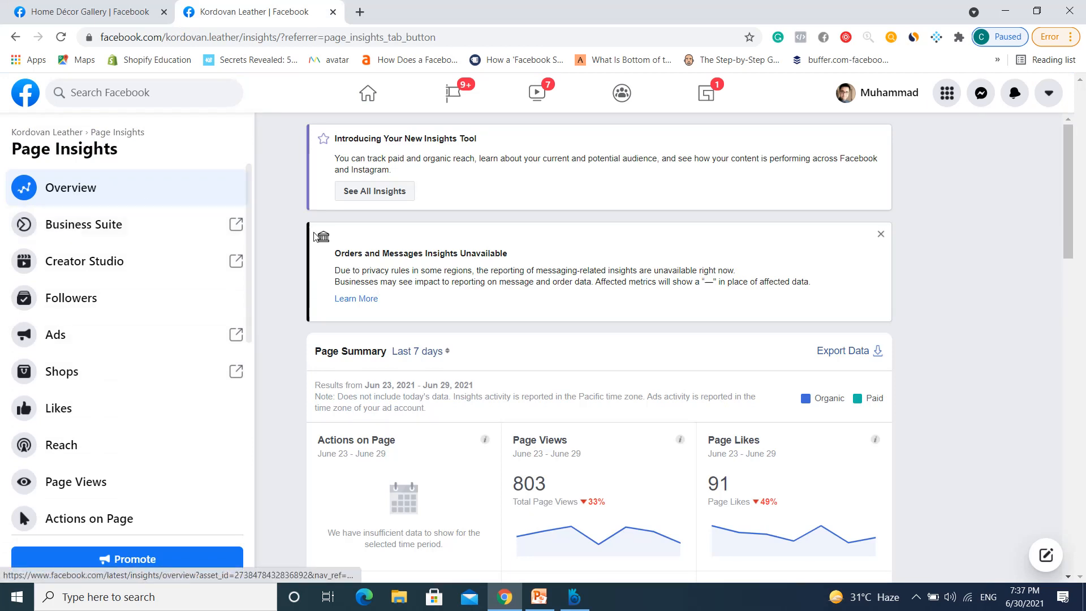
# Set the reporting period of the Kordovan Leather Page Summary to Last 28 days
pyautogui.scroll(-1, 343, 305)
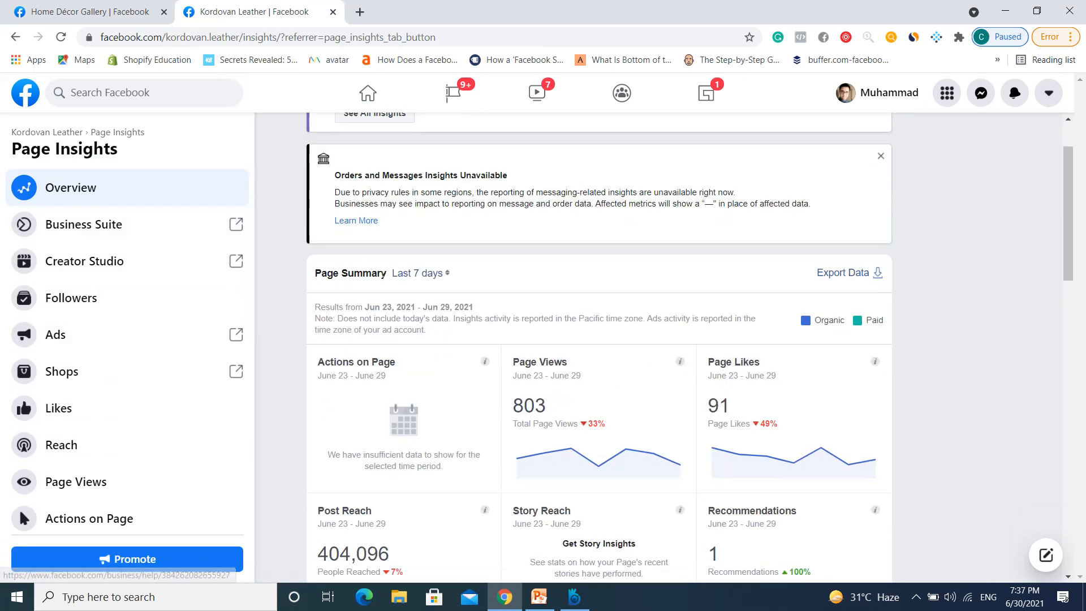
pyautogui.click(454, 276)
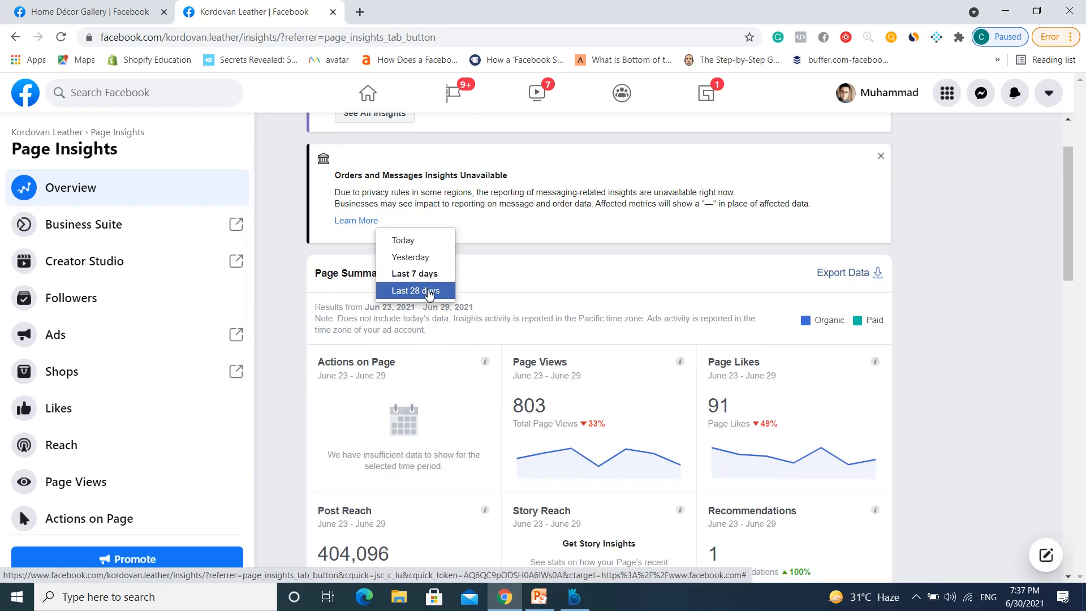
pyautogui.click(416, 273)
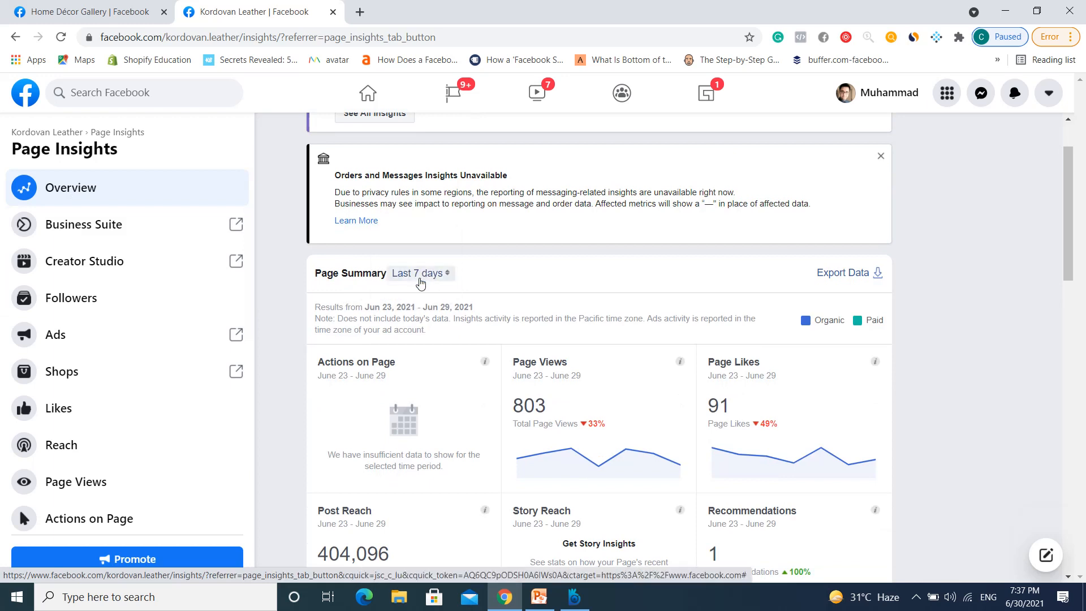
pyautogui.scroll(-2, 296, 403)
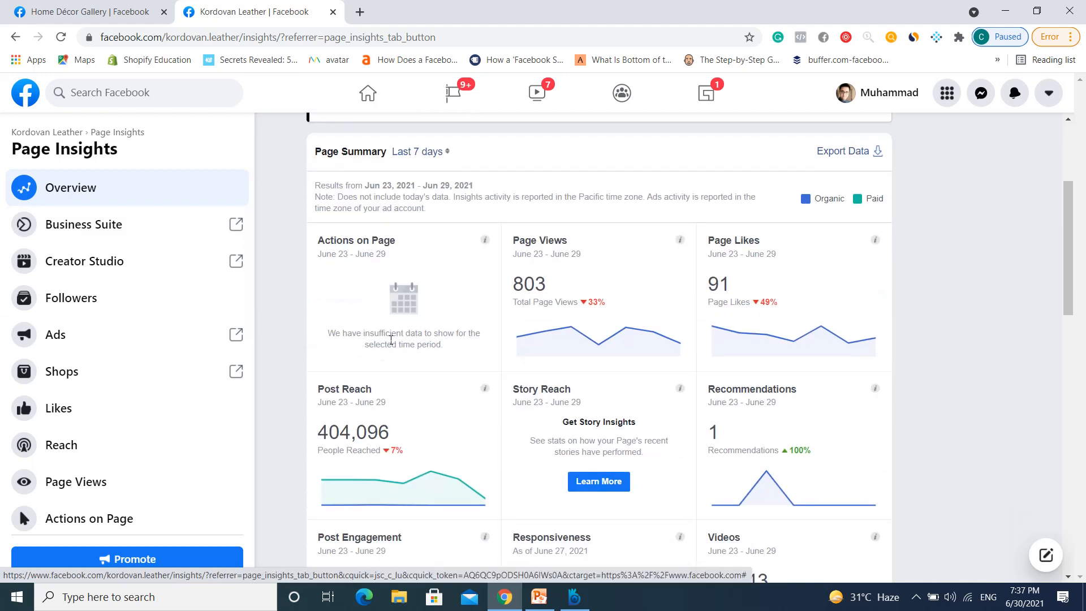
pyautogui.scroll(2, 386, 334)
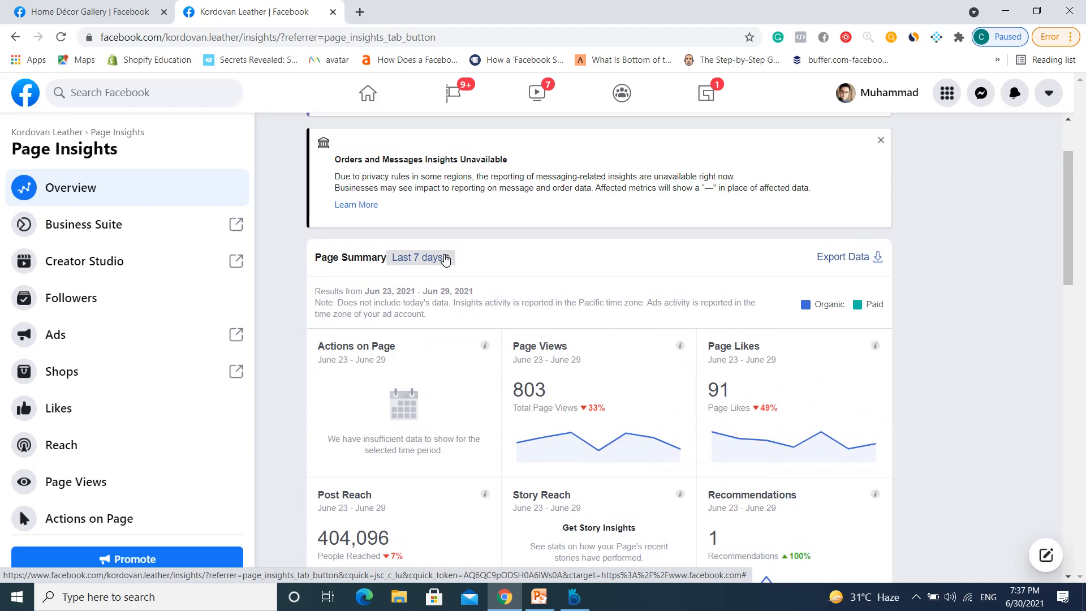
pyautogui.click(446, 259)
pyautogui.click(435, 274)
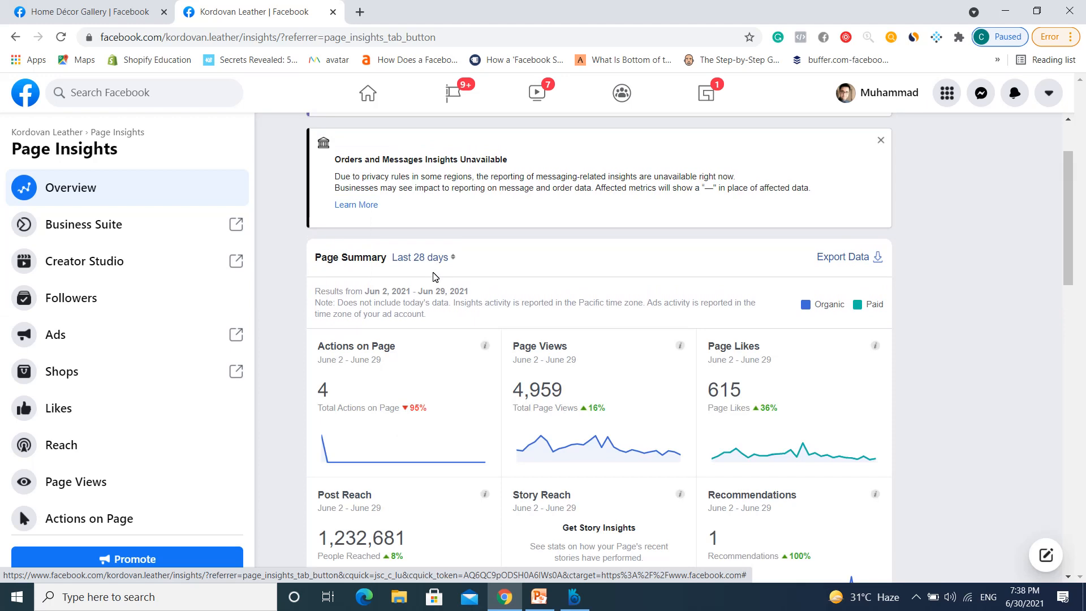
# Examine the Page Summary cards for actions, views, likes, post reach, engagement, videos, followers and tagged product clicks
pyautogui.scroll(-2, 261, 443)
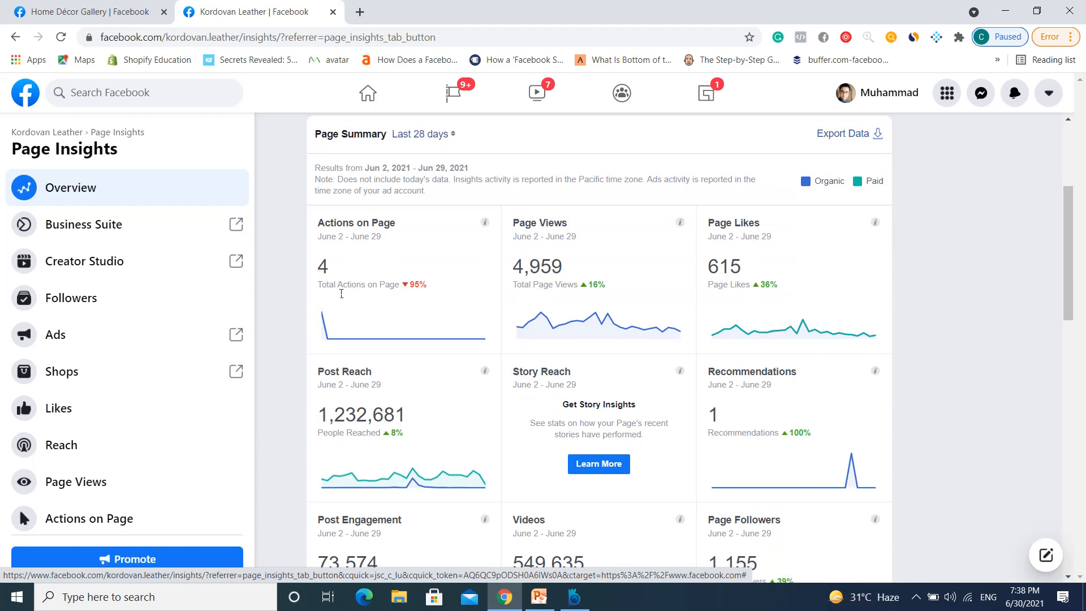
pyautogui.moveTo(582, 314)
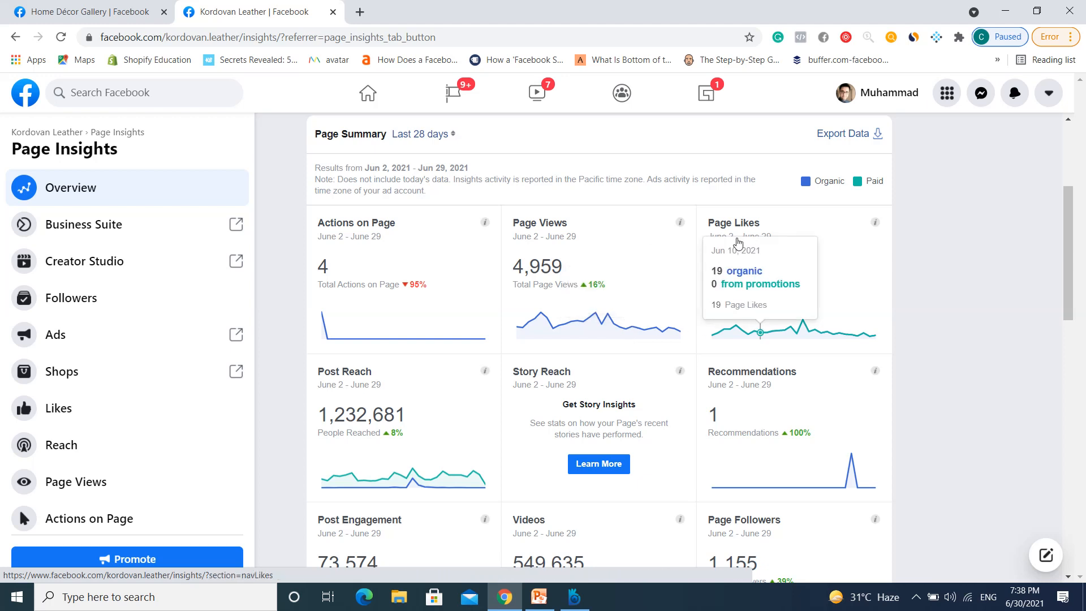
pyautogui.scroll(-1, 806, 287)
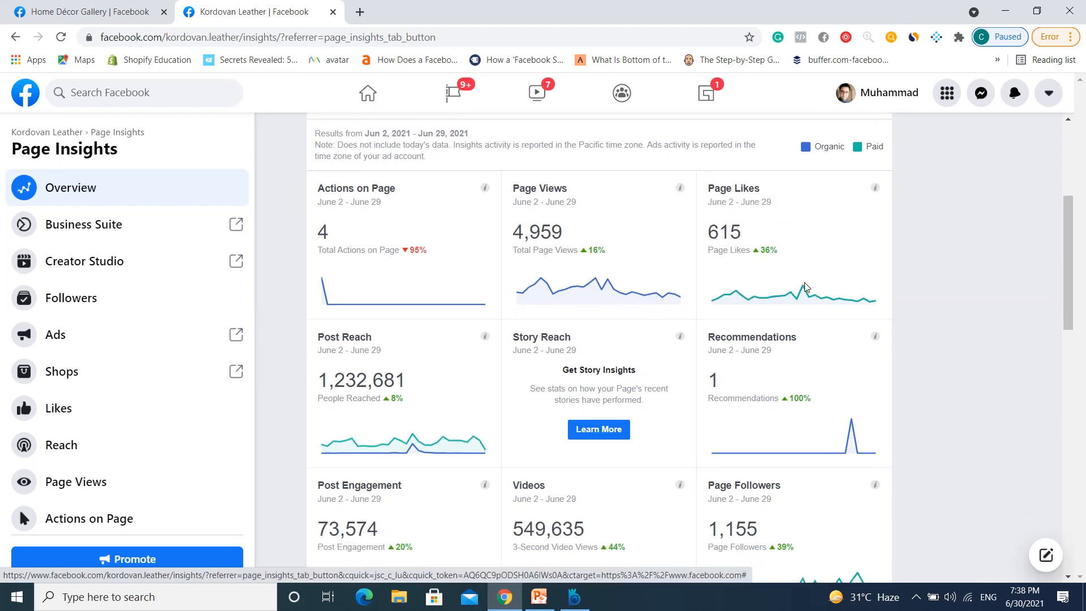
pyautogui.scroll(-1, 806, 284)
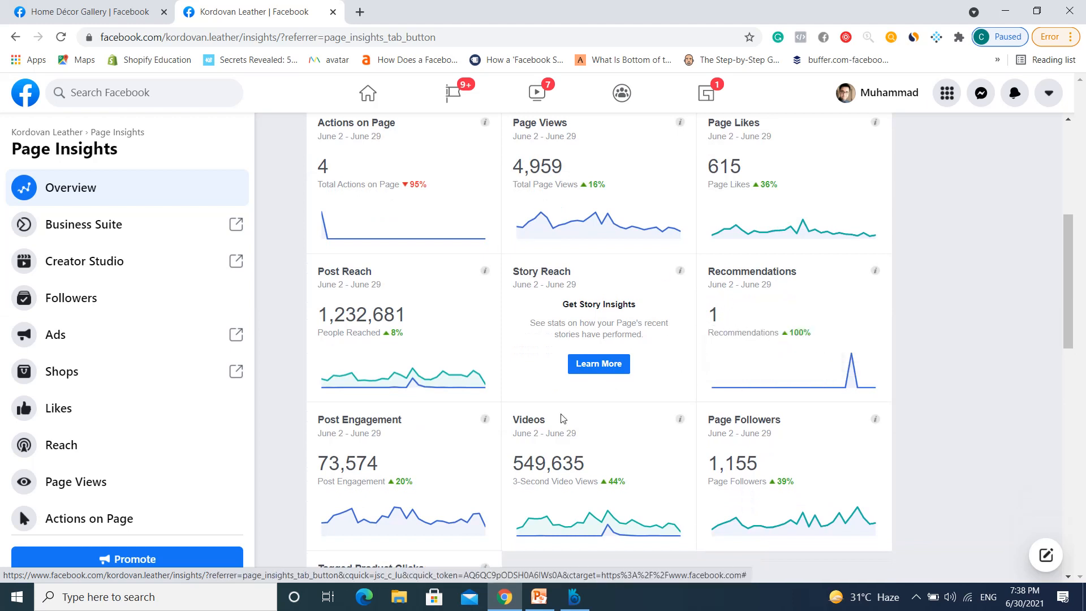
pyautogui.scroll(-1, 434, 440)
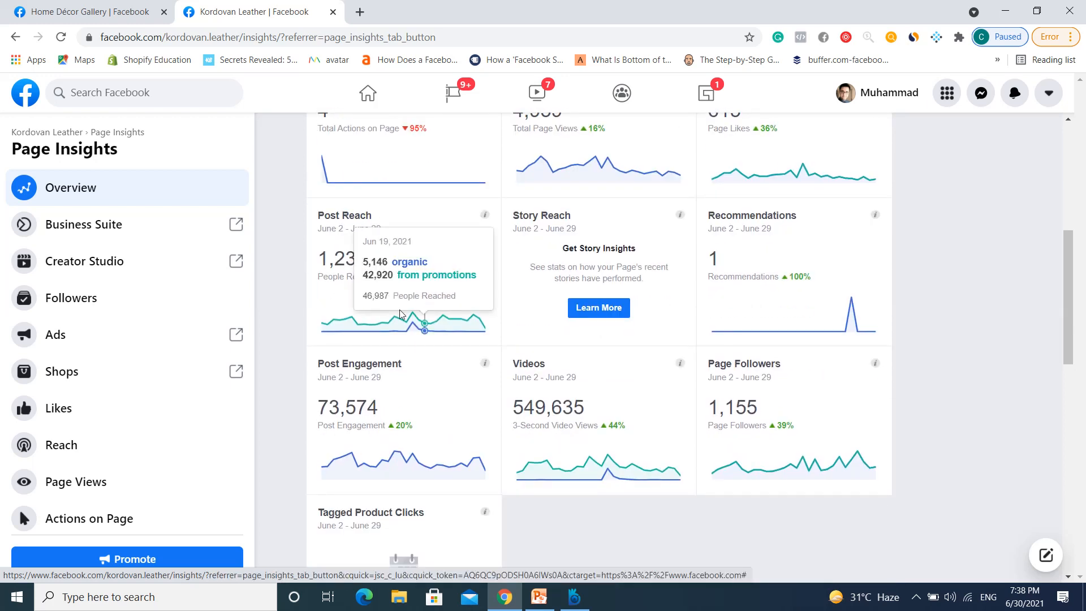
pyautogui.scroll(-1, 401, 398)
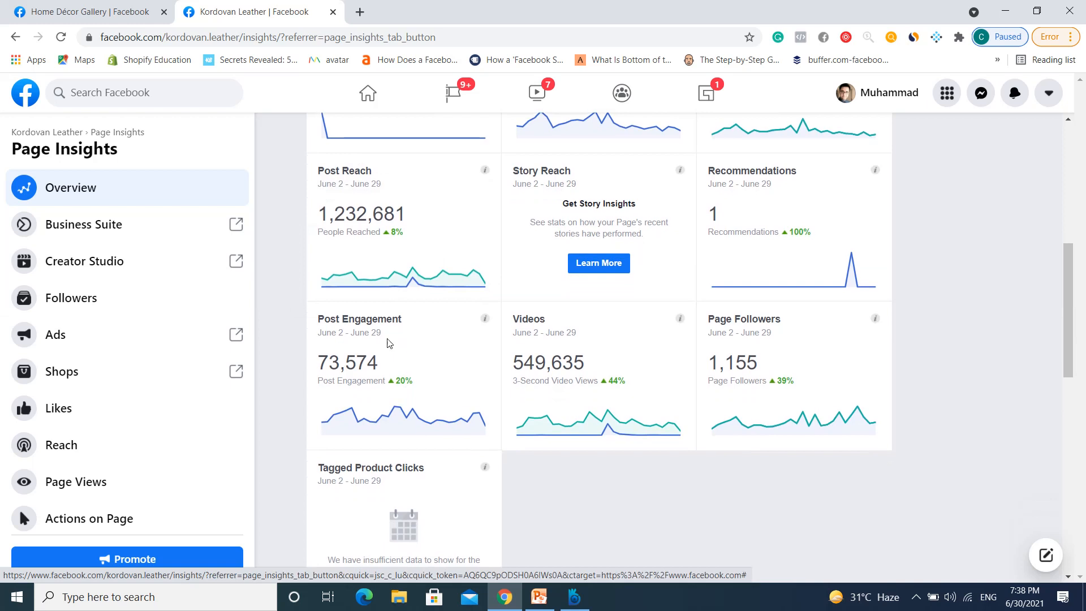
pyautogui.scroll(-1, 288, 405)
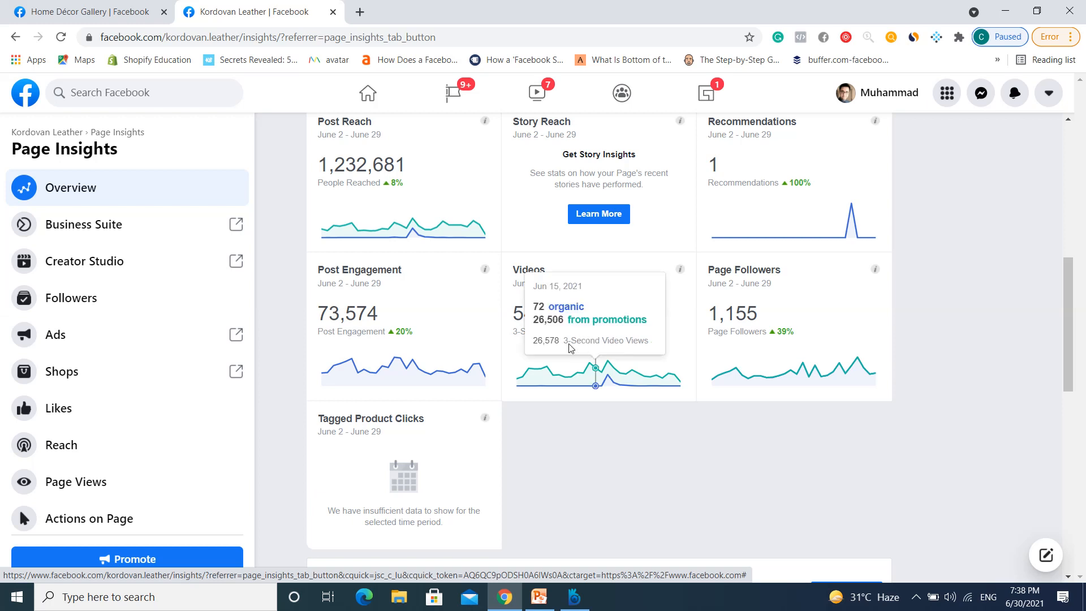
pyautogui.moveTo(536, 340)
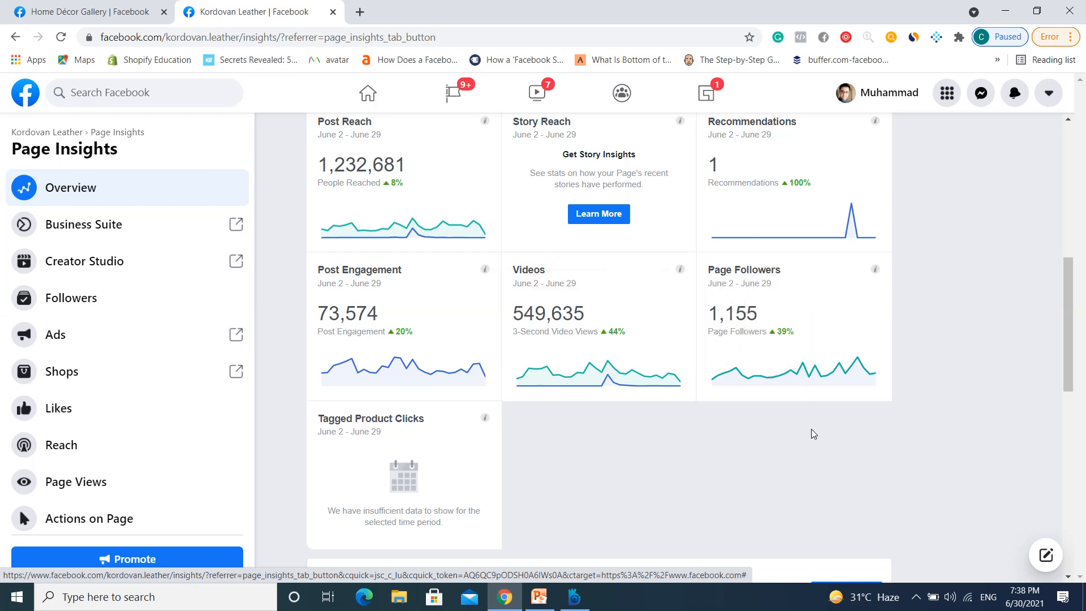
# Review the reach and engagement of the five most recent Kordovan Leather posts
pyautogui.scroll(-2, 655, 444)
pyautogui.scroll(-5, 654, 439)
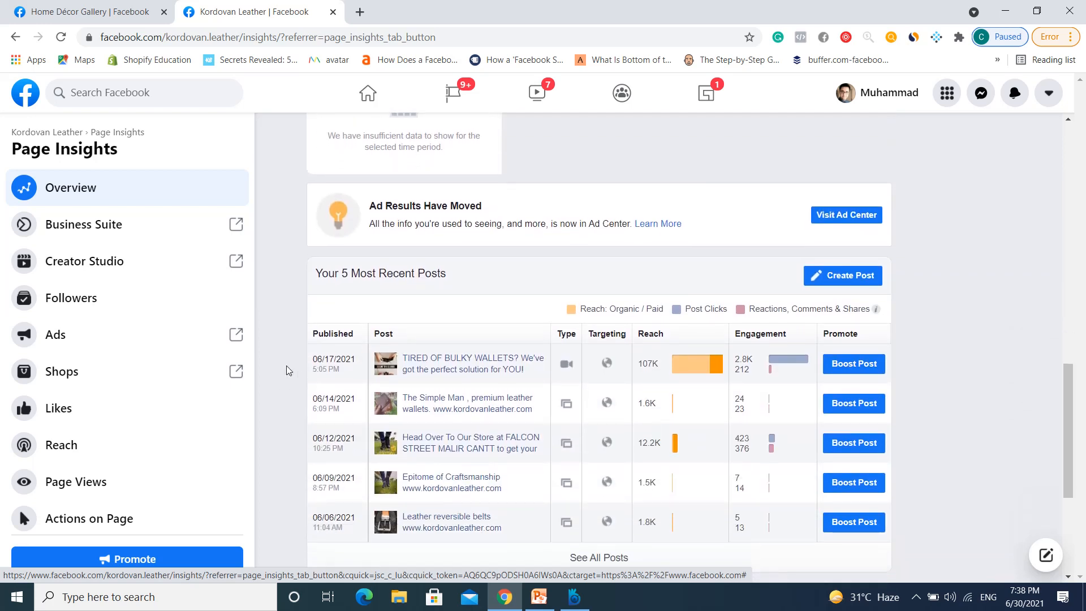
pyautogui.scroll(-2, 279, 386)
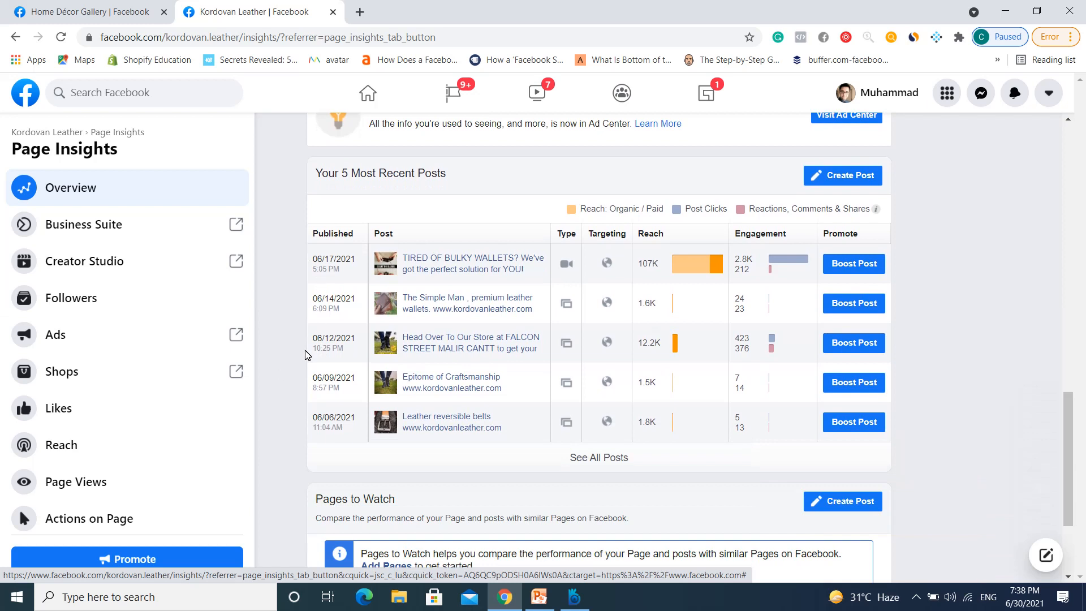
# Check the targeting of the newest post and the Pages to Watch section below the recent posts
pyautogui.scroll(1, 306, 354)
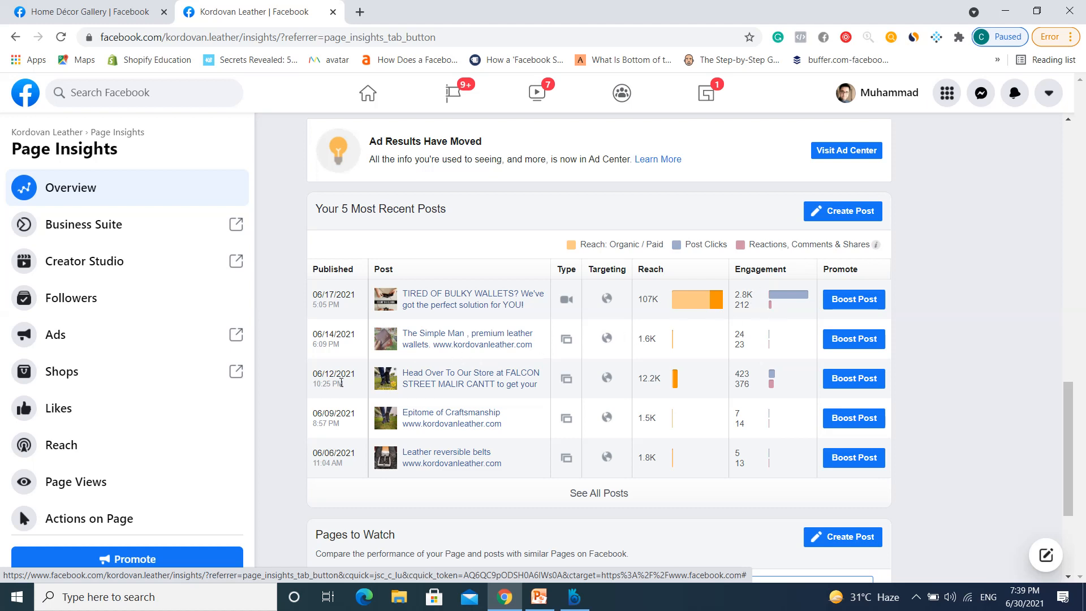
pyautogui.scroll(-2, 341, 383)
pyautogui.moveTo(609, 169)
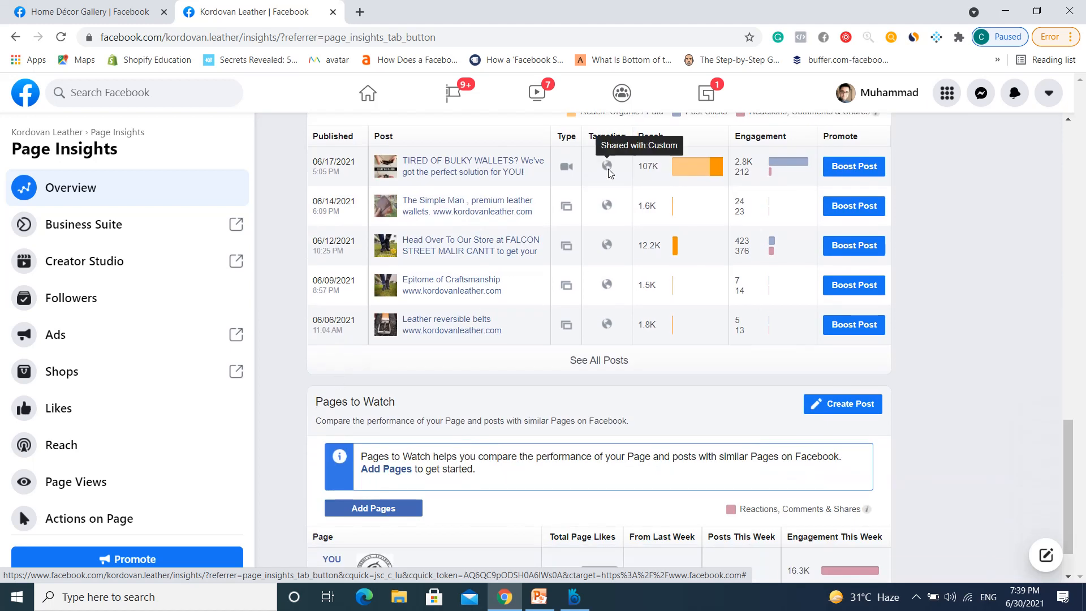
pyautogui.scroll(-1, 538, 317)
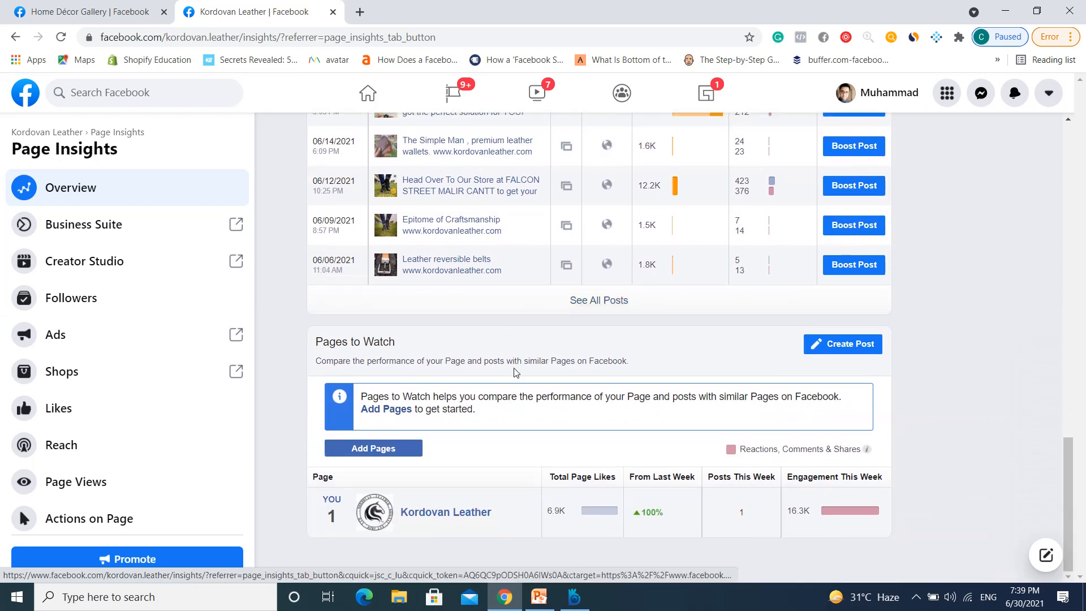
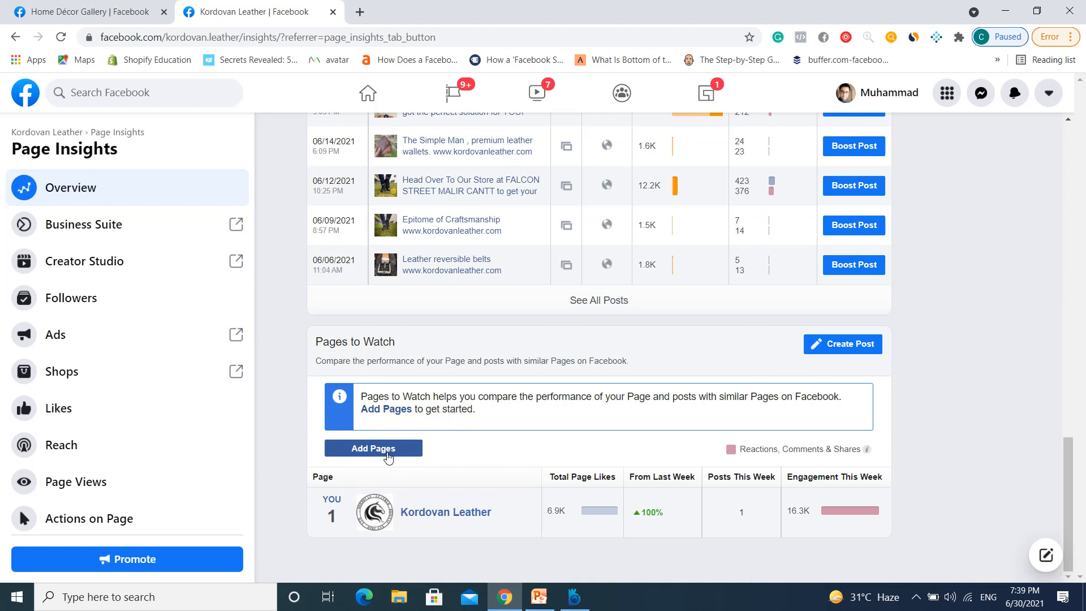
# Try to add the Product/Service page Jafferjees to Pages to Watch, retry it once and close the dialog
pyautogui.click(388, 459)
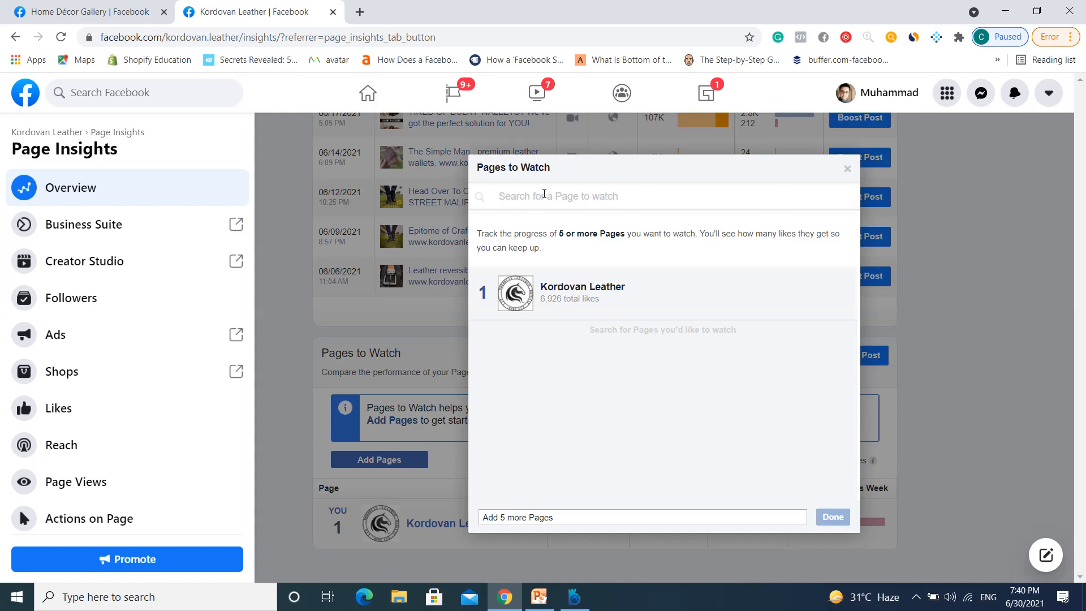
pyautogui.write('jafferj')
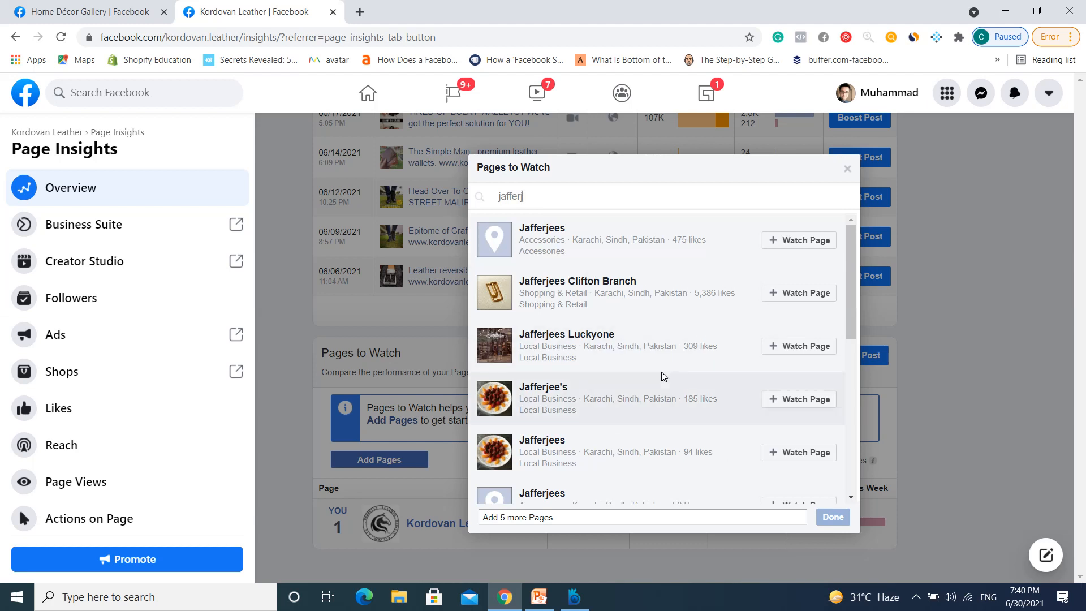
pyautogui.scroll(-4, 662, 375)
pyautogui.scroll(-2, 664, 376)
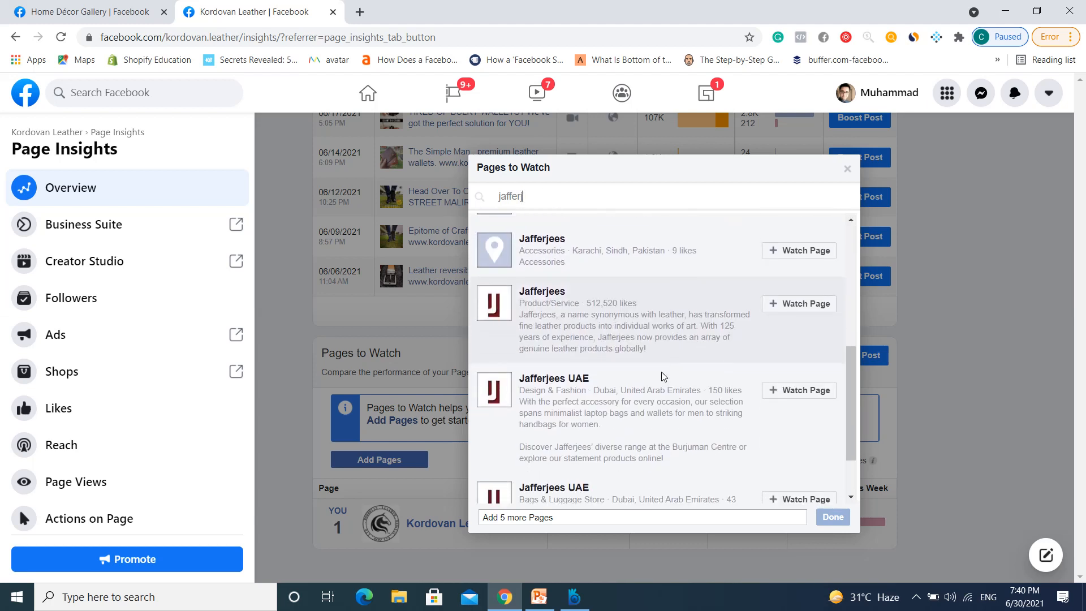
pyautogui.click(799, 306)
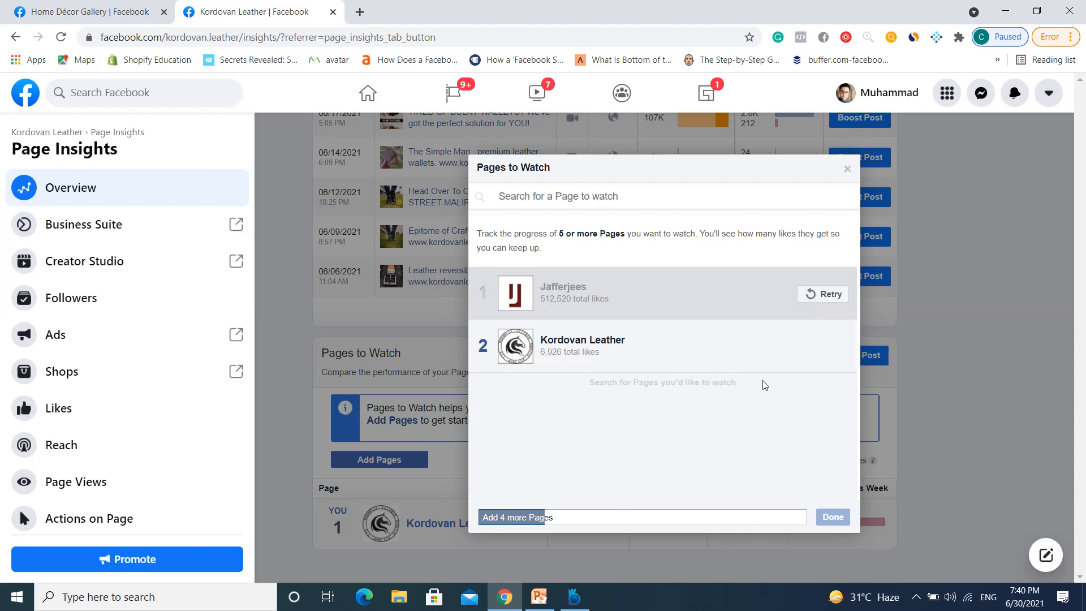
pyautogui.click(829, 295)
pyautogui.doubleClick(616, 407)
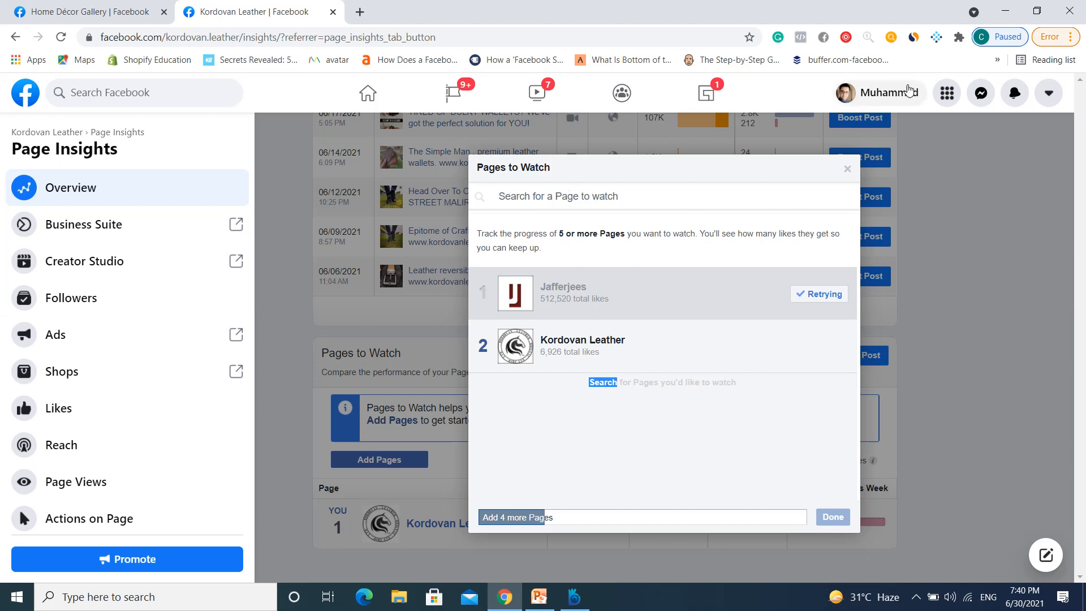
pyautogui.click(847, 169)
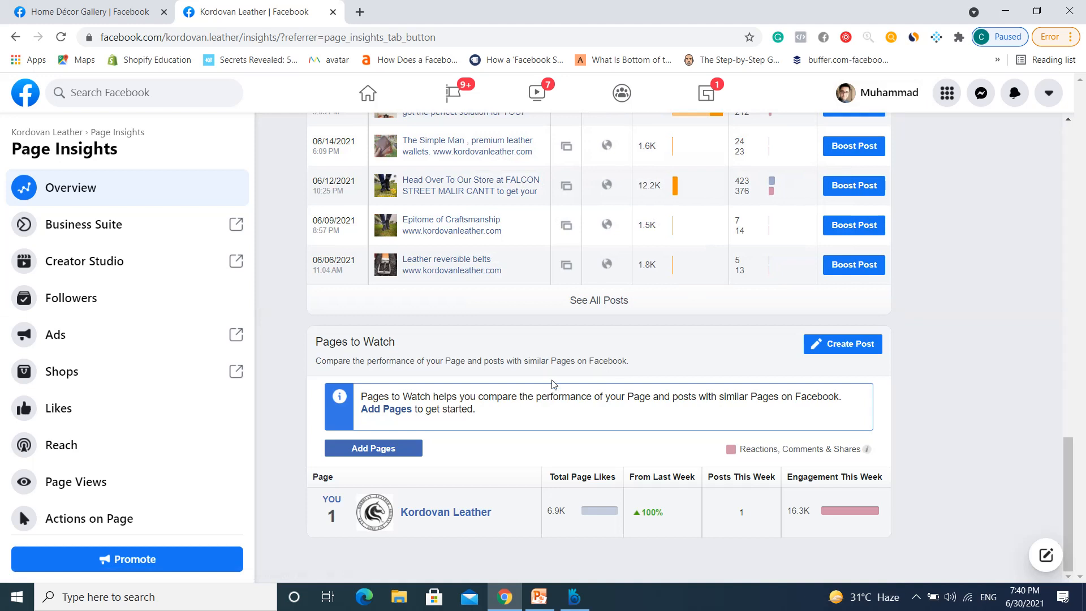
# Search Pages to Watch for "jafferjees" again and try to watch the Product/Service Jafferjees page
pyautogui.click(395, 448)
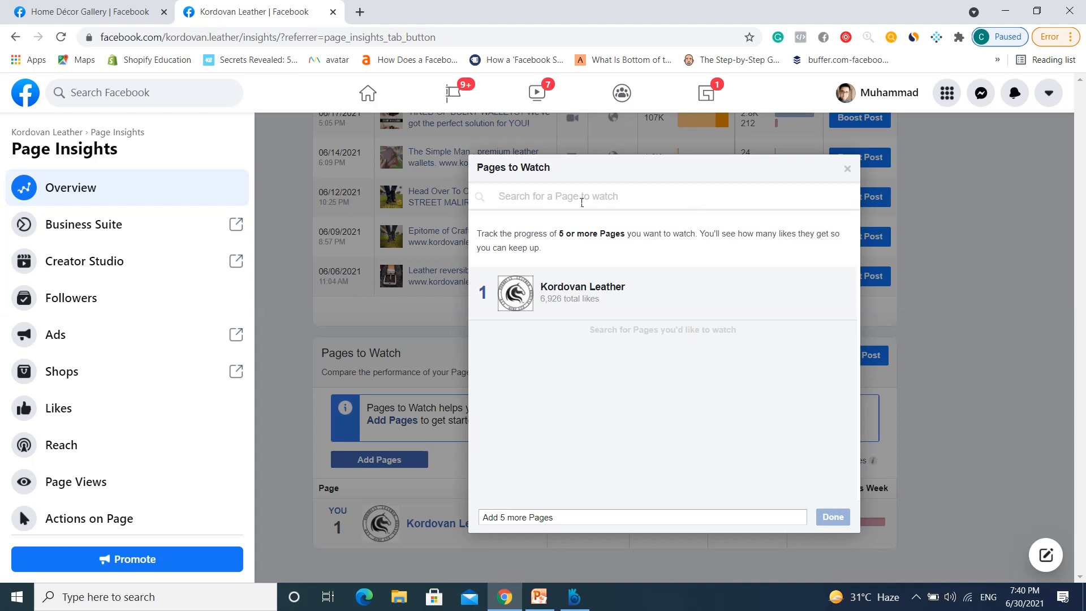
pyautogui.write('jaff')
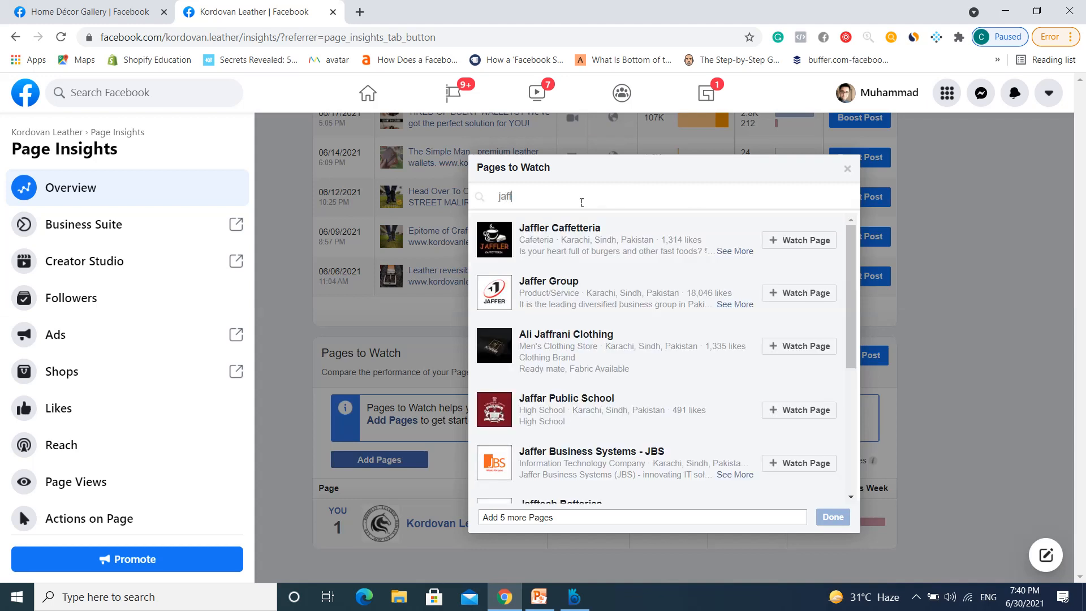
pyautogui.write('erjees')
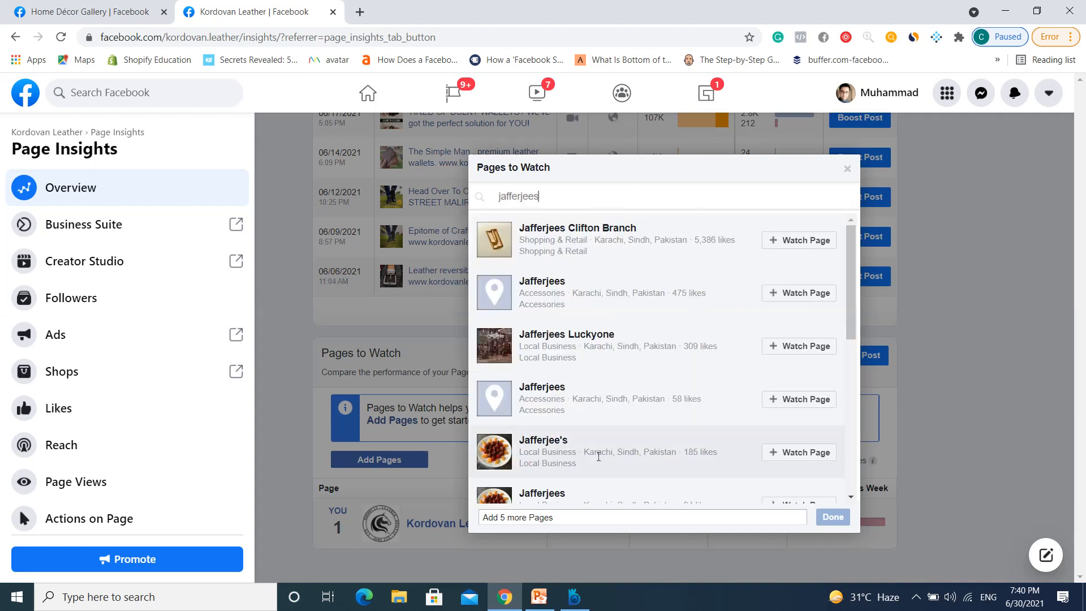
pyautogui.scroll(-4, 593, 451)
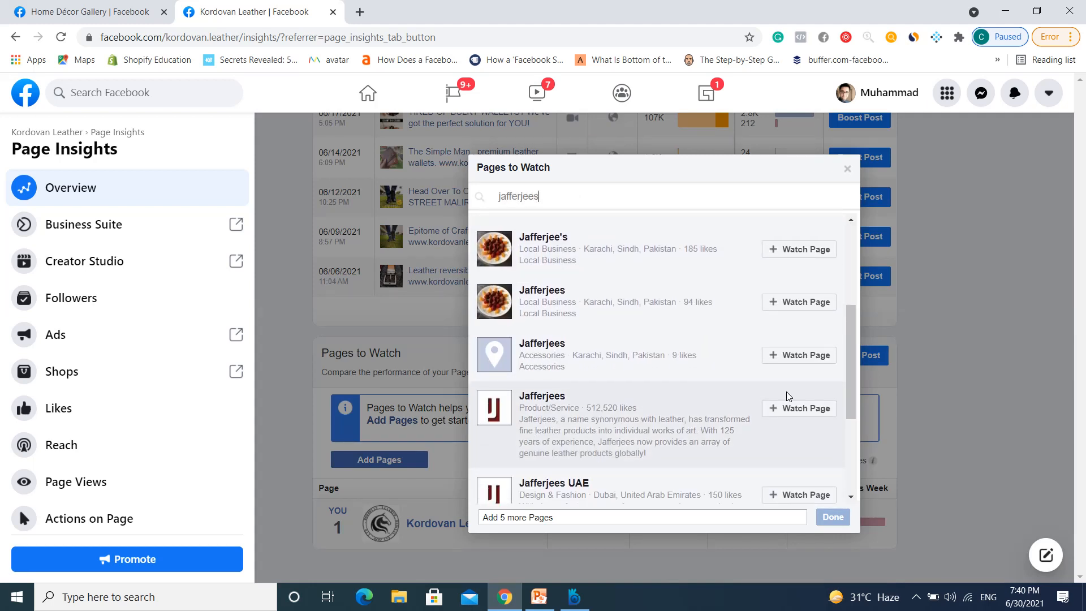
pyautogui.click(790, 409)
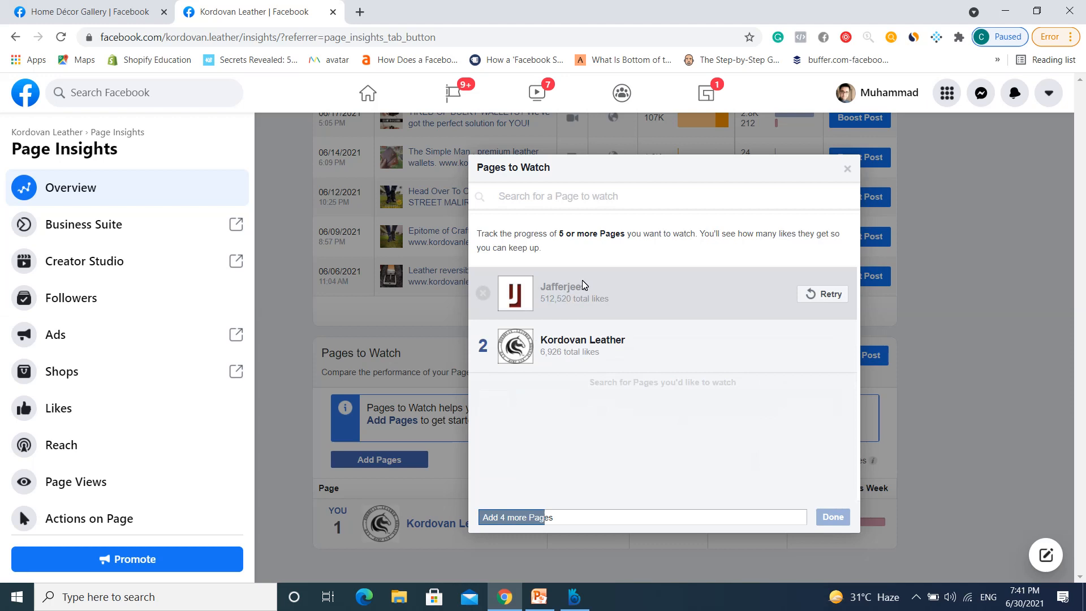
# Search for a page to watch with "chirm", look through the matches and clear the search
pyautogui.write('chirm')
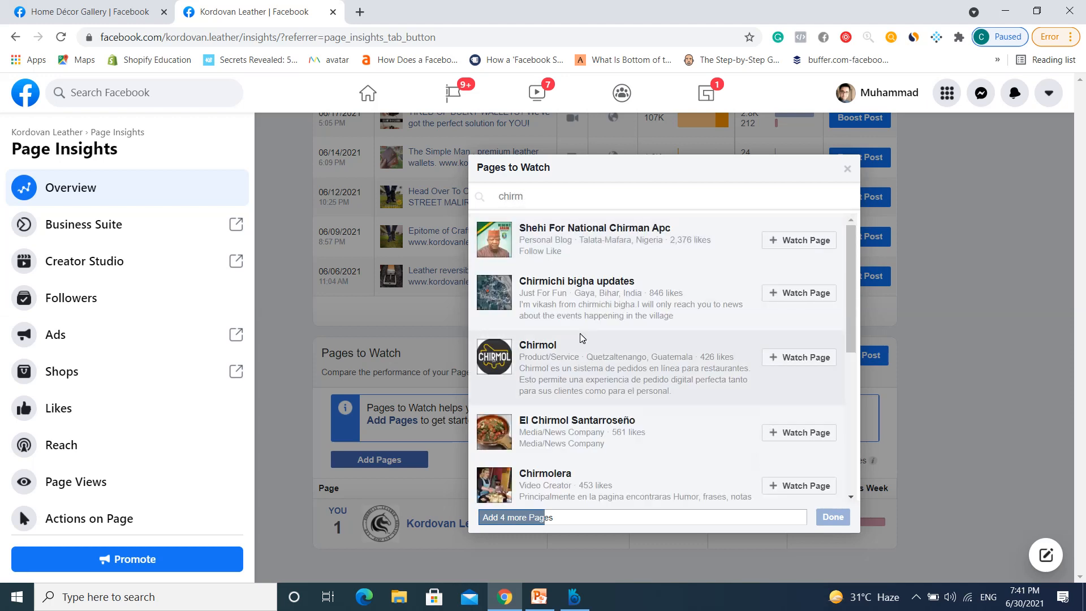
pyautogui.scroll(-7, 586, 339)
pyautogui.press('BackSpace')
pyautogui.press('BackSpace')
pyautogui.press('BackSpace')
pyautogui.press('BackSpace')
pyautogui.press('BackSpace')
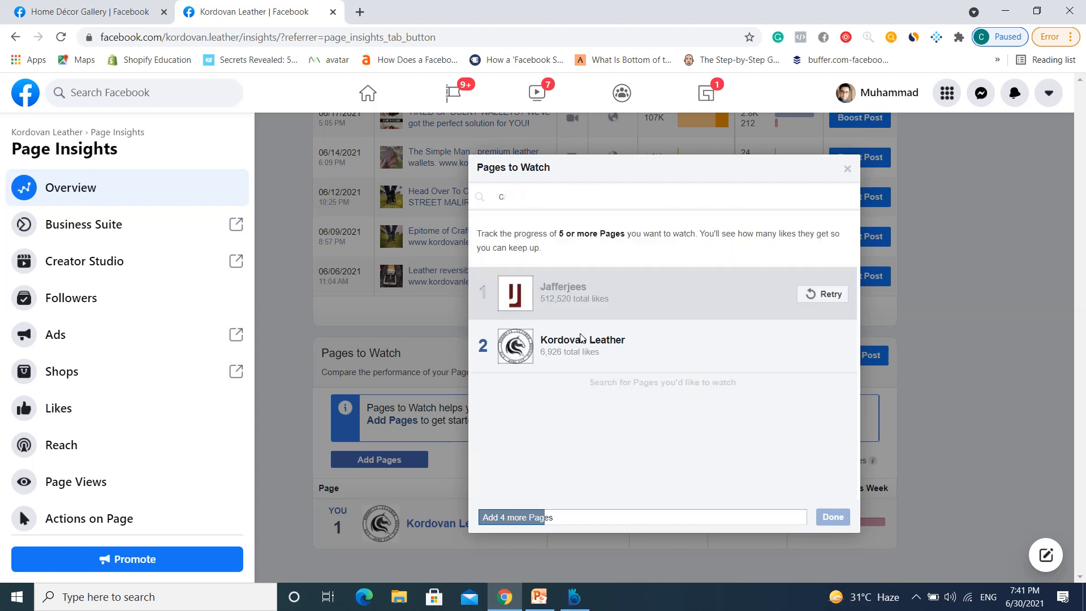
# Search for a page to watch with "mjafferjees" and clear the search text
pyautogui.write('mjaf')
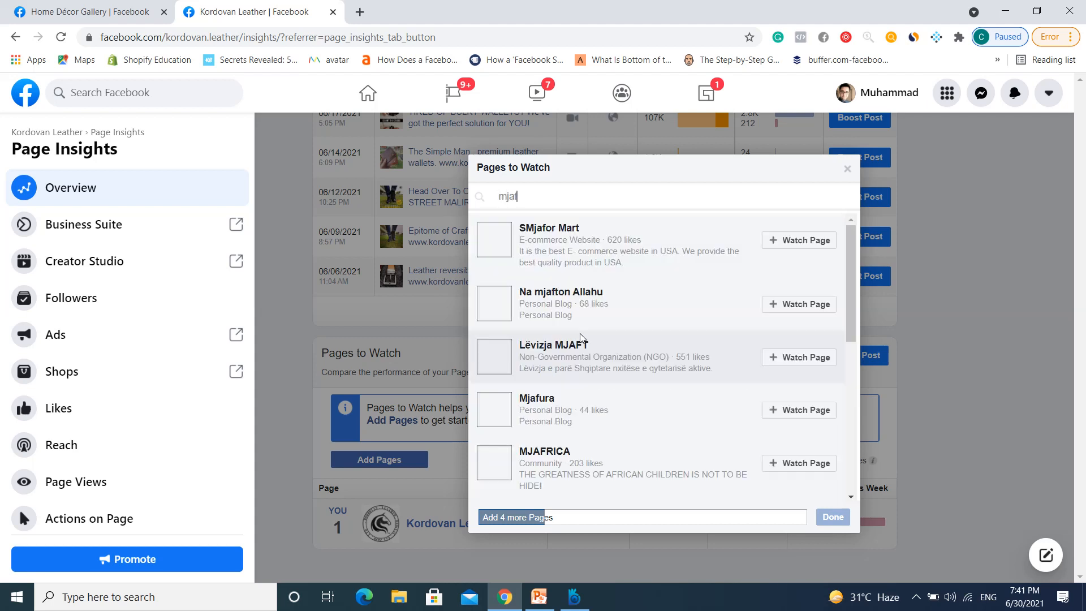
pyautogui.write('ferjees')
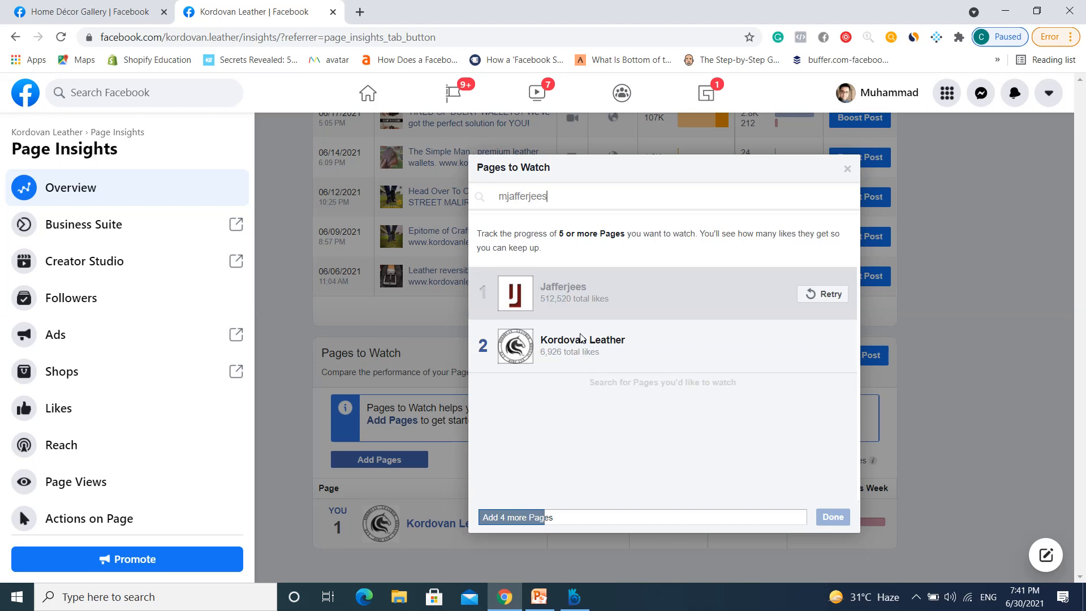
pyautogui.press('BackSpace')
pyautogui.press('BackSpace')
pyautogui.press('BackSpace')
pyautogui.press('BackSpace')
pyautogui.press('BackSpace')
pyautogui.press('BackSpace')
pyautogui.press('BackSpace')
pyautogui.press('BackSpace')
pyautogui.press('BackSpace')
pyautogui.press('BackSpace')
pyautogui.press('BackSpace')
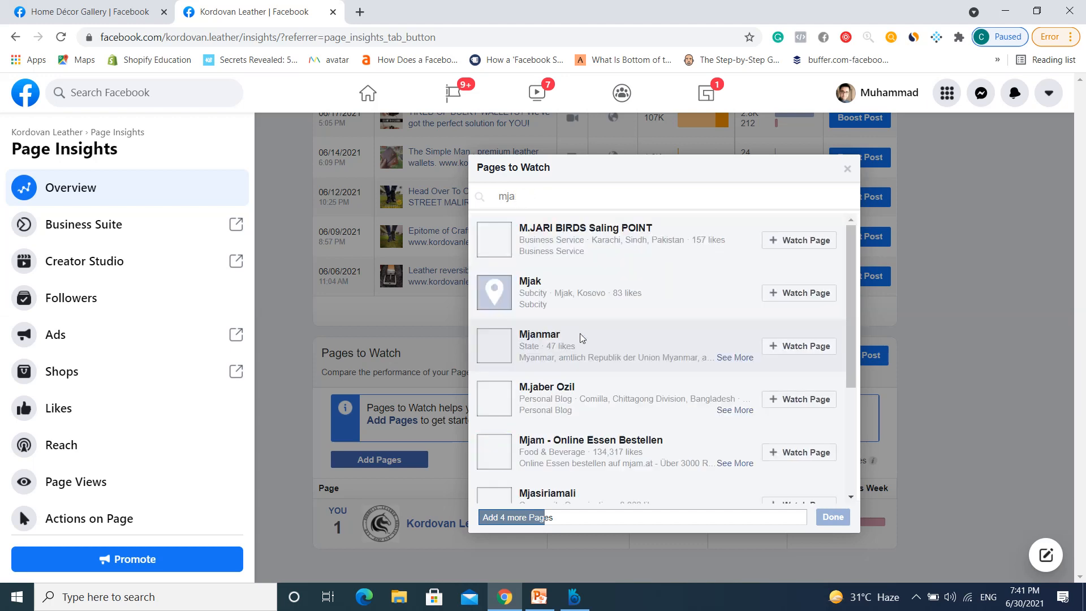
# Search for "hub leather" and try to watch the Karachi Shopping & Retail page Hub Leather
pyautogui.write('hub ')
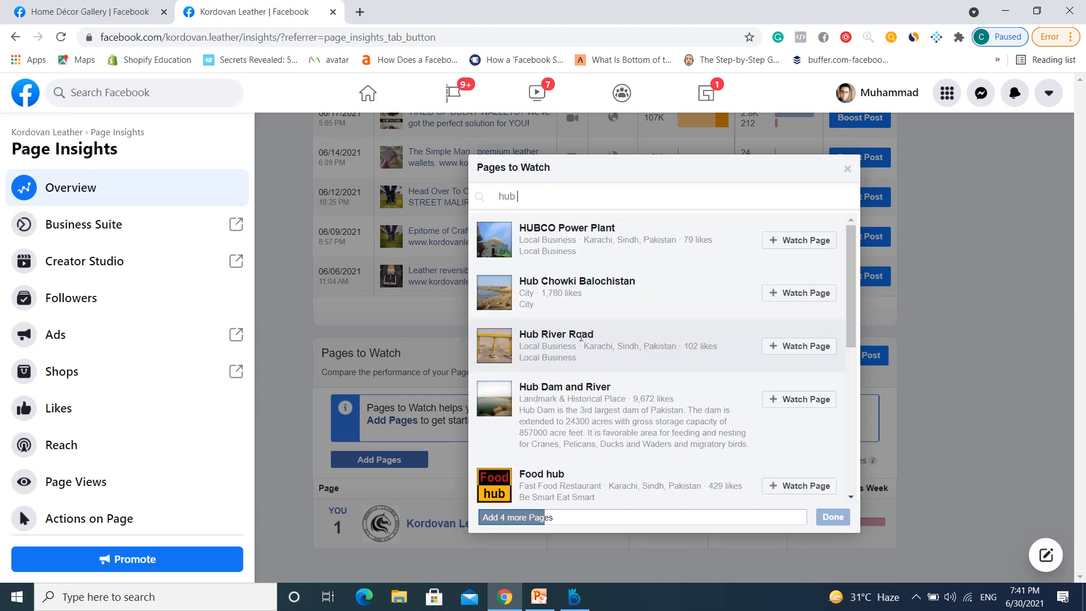
pyautogui.write('lea')
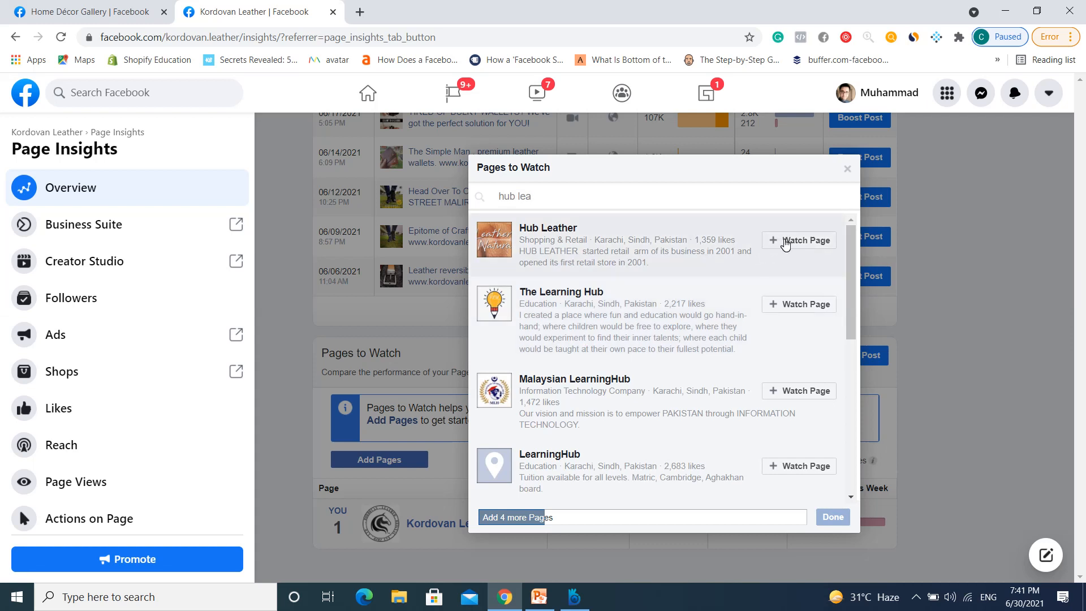
pyautogui.write('ther')
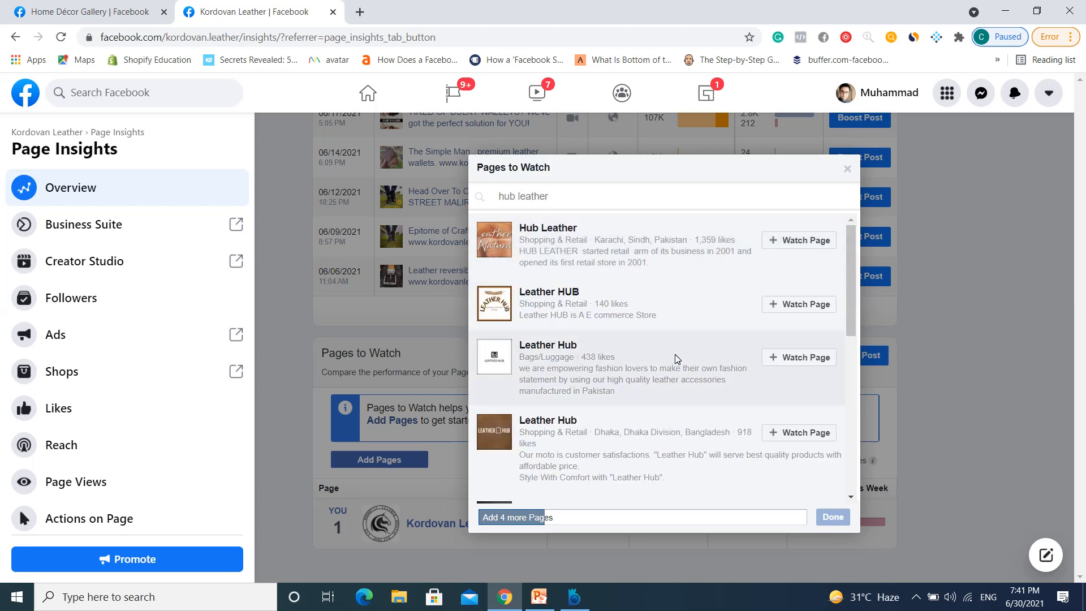
pyautogui.scroll(-4, 676, 355)
pyautogui.scroll(-3, 681, 357)
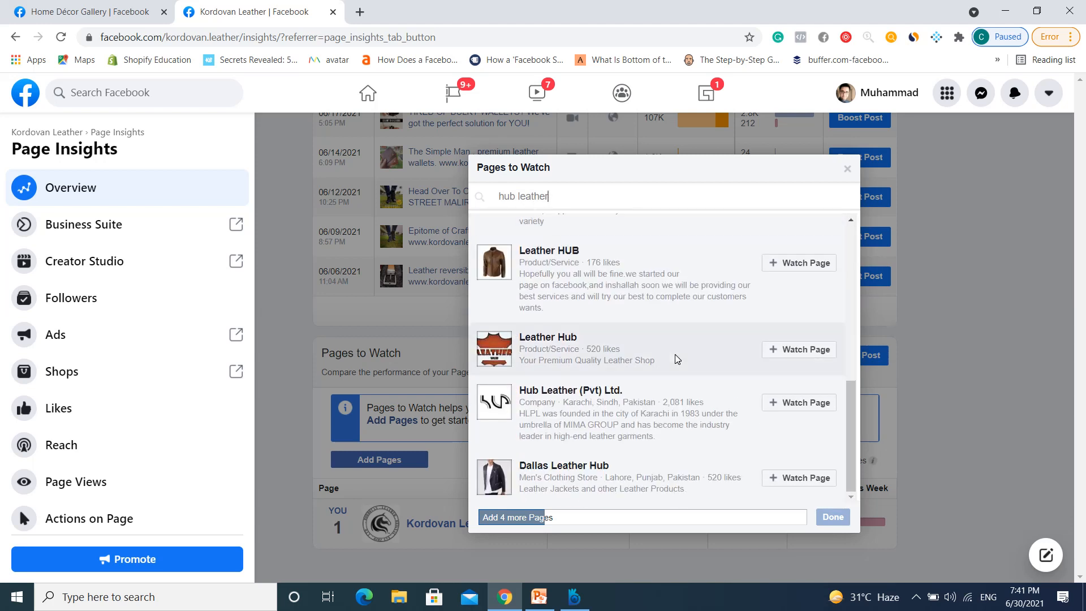
pyautogui.scroll(7, 676, 357)
pyautogui.click(796, 243)
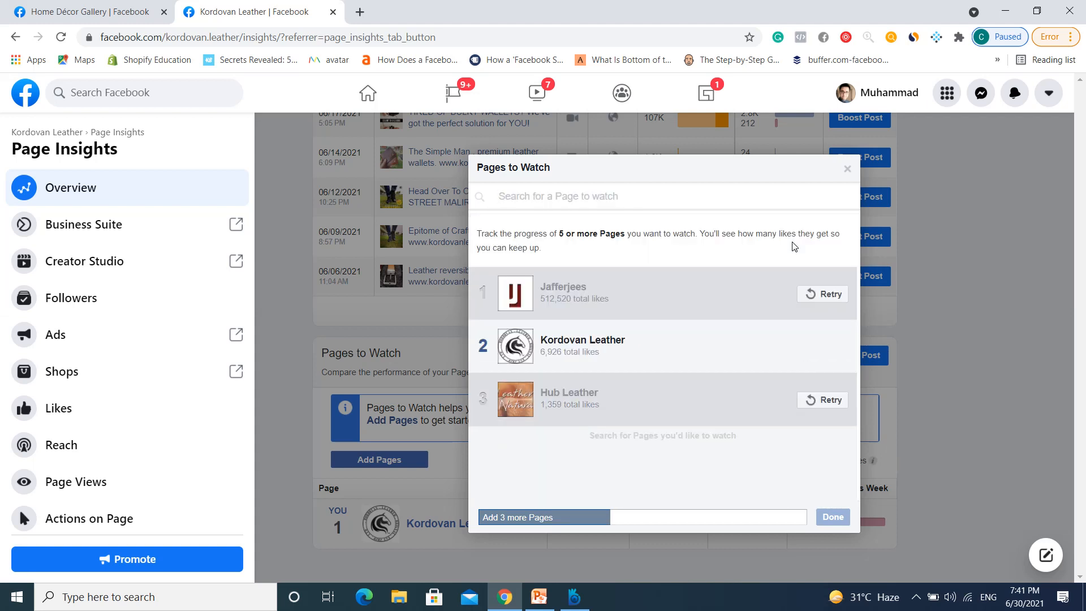
# Retry adding Hub Leather and Jafferjees to the watched pages, and close the Pages to Watch dialog
pyautogui.click(825, 403)
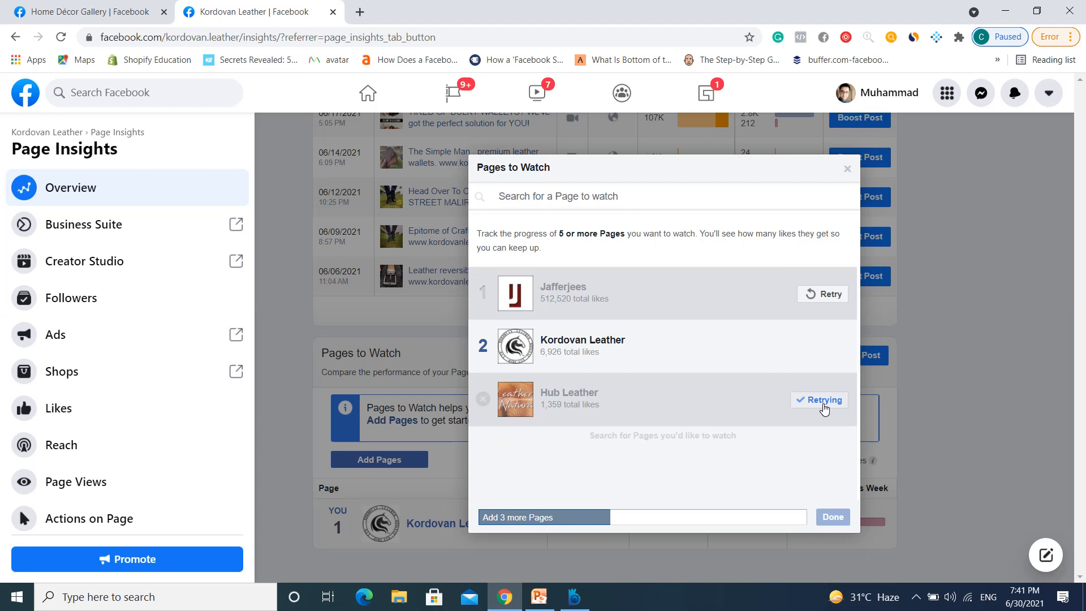
pyautogui.click(824, 294)
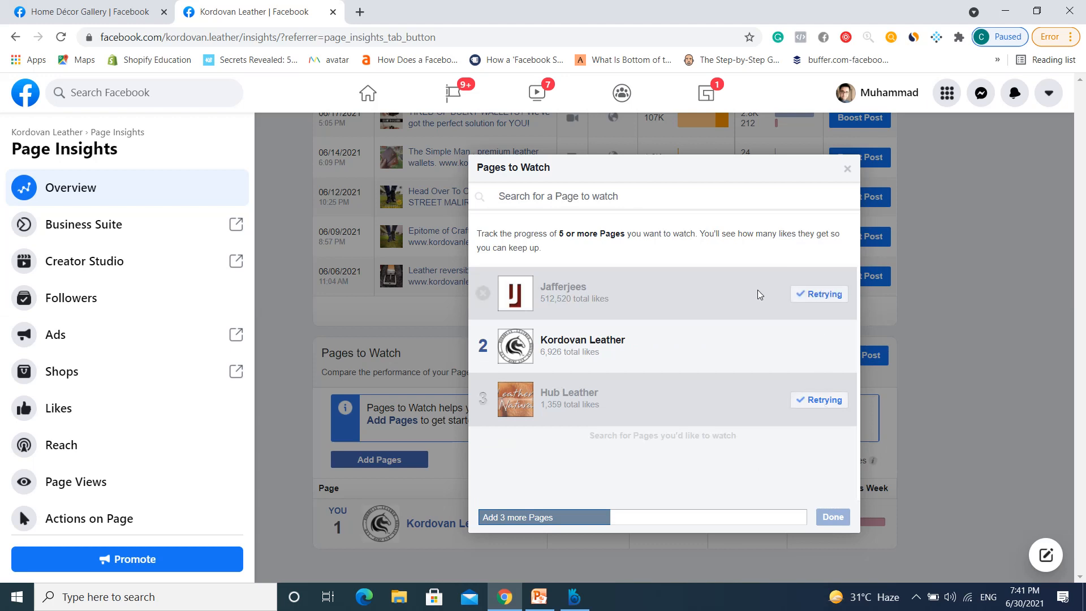
pyautogui.click(847, 168)
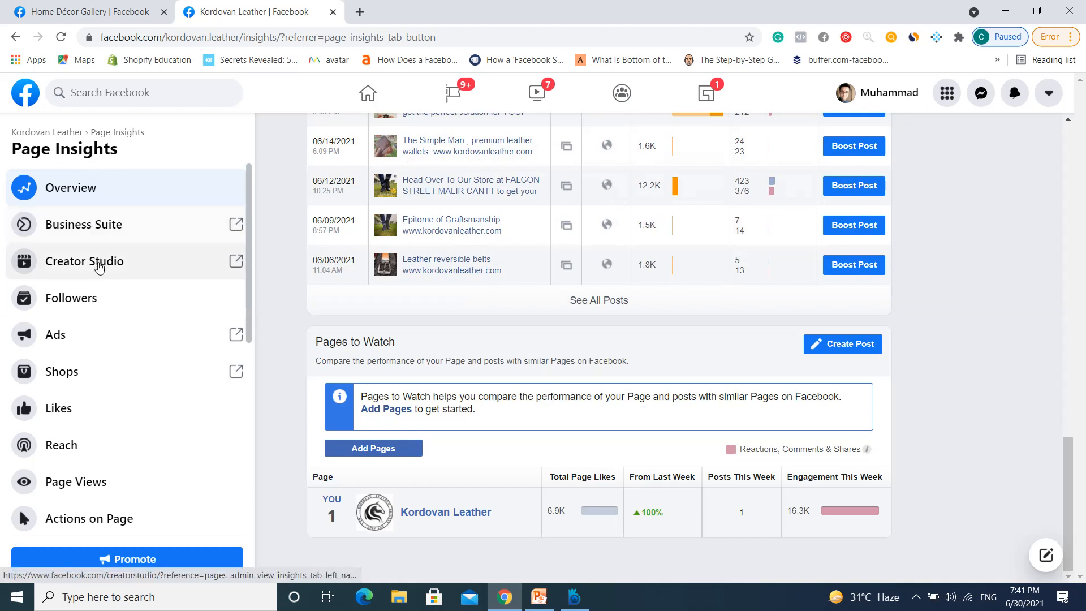
# Open the Followers insights and review the total followers, page followers and follow source charts
pyautogui.click(87, 311)
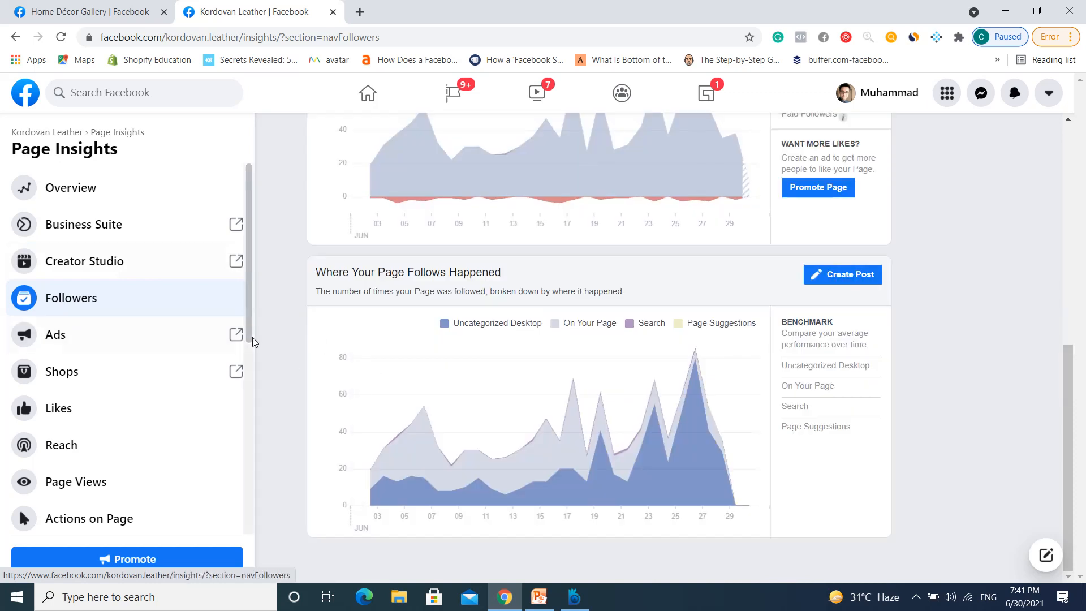
pyautogui.scroll(8, 293, 268)
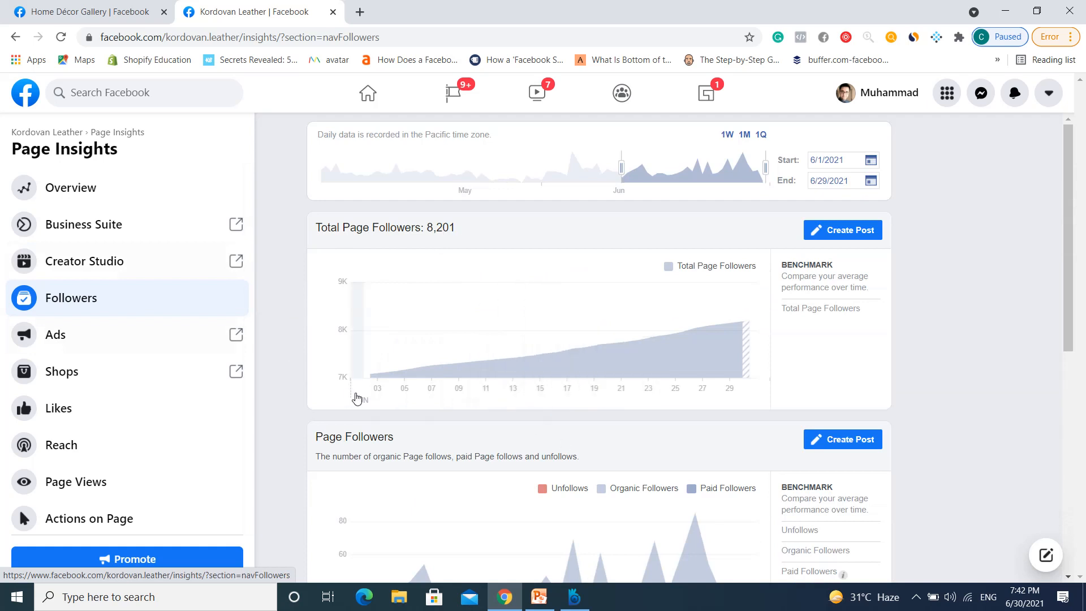
pyautogui.scroll(-3, 342, 394)
pyautogui.scroll(-5, 342, 394)
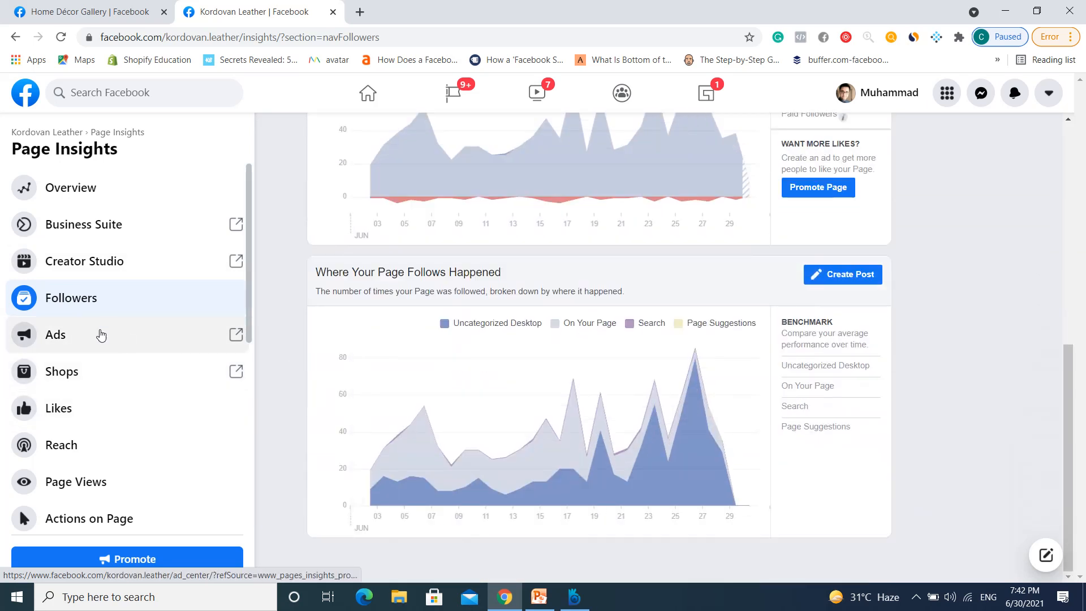
# Open the Likes insights, review the total likes and like source charts, and look over the remaining Insights sections
pyautogui.click(81, 406)
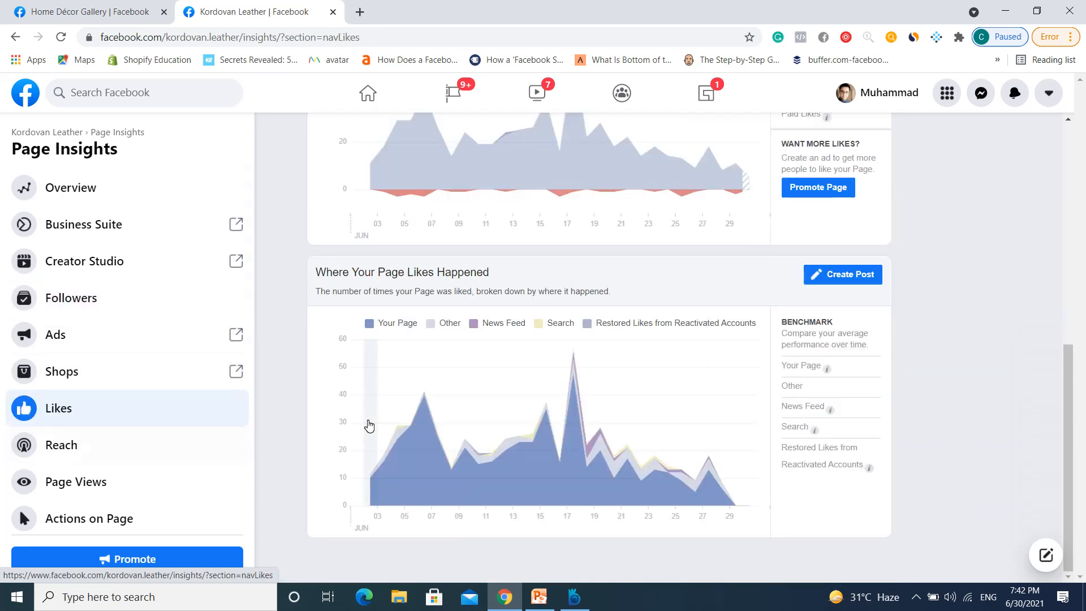
pyautogui.scroll(7, 276, 295)
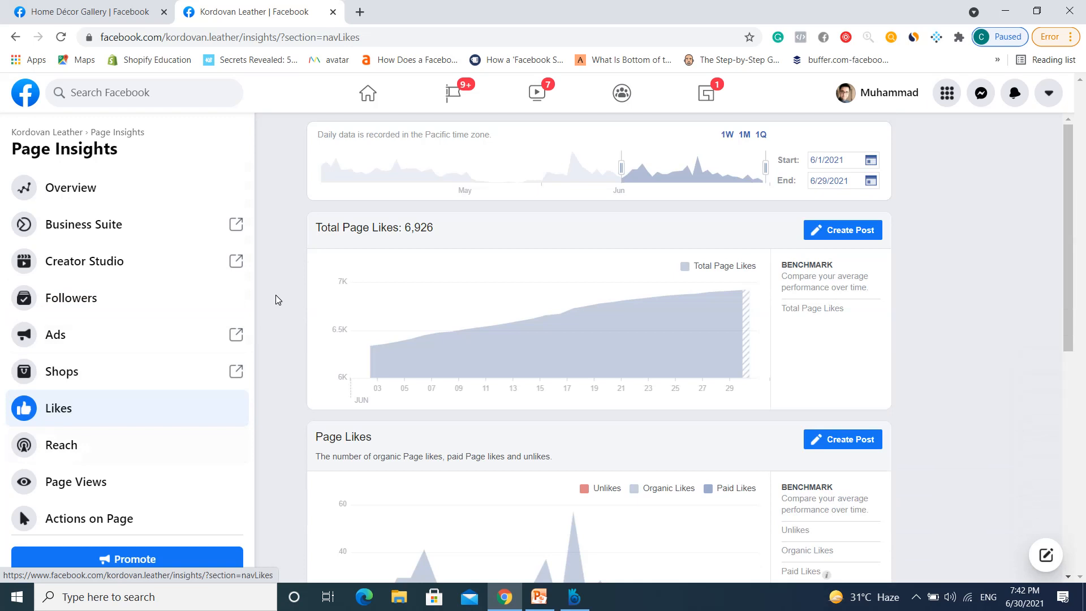
pyautogui.scroll(-7, 299, 384)
pyautogui.scroll(-7, 92, 441)
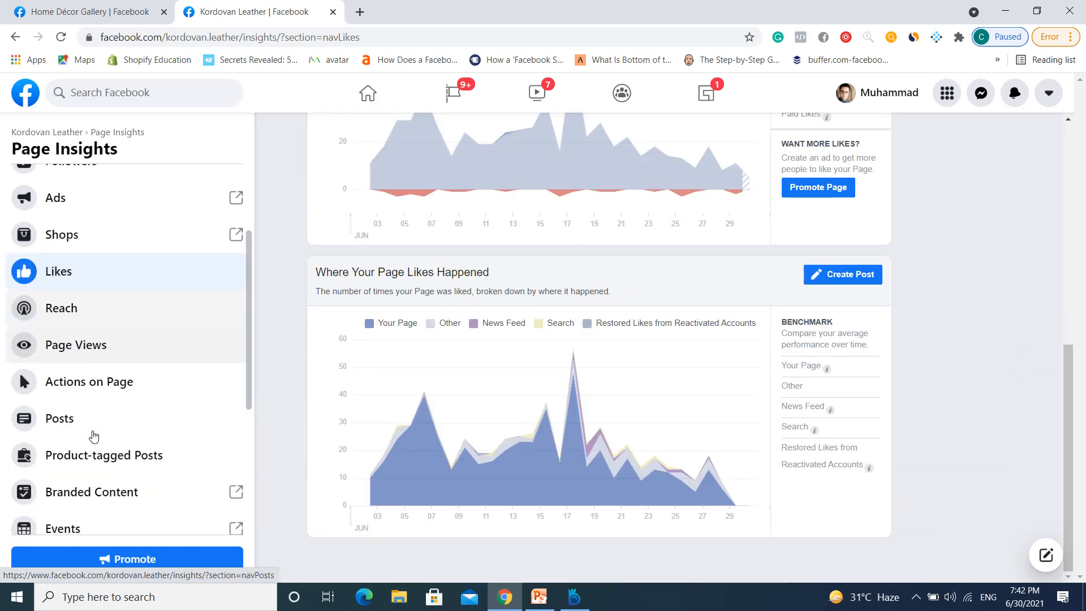
pyautogui.scroll(2, 94, 436)
pyautogui.scroll(3, 92, 430)
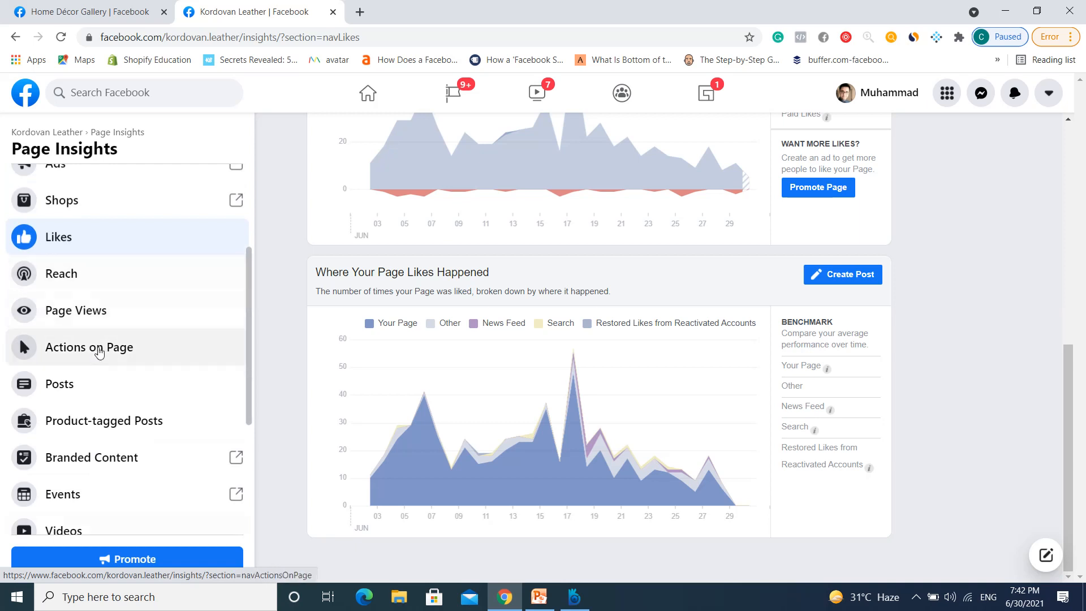
# Open the Page Views insights and review the Total People Who Viewed and Top Sources charts
pyautogui.click(92, 306)
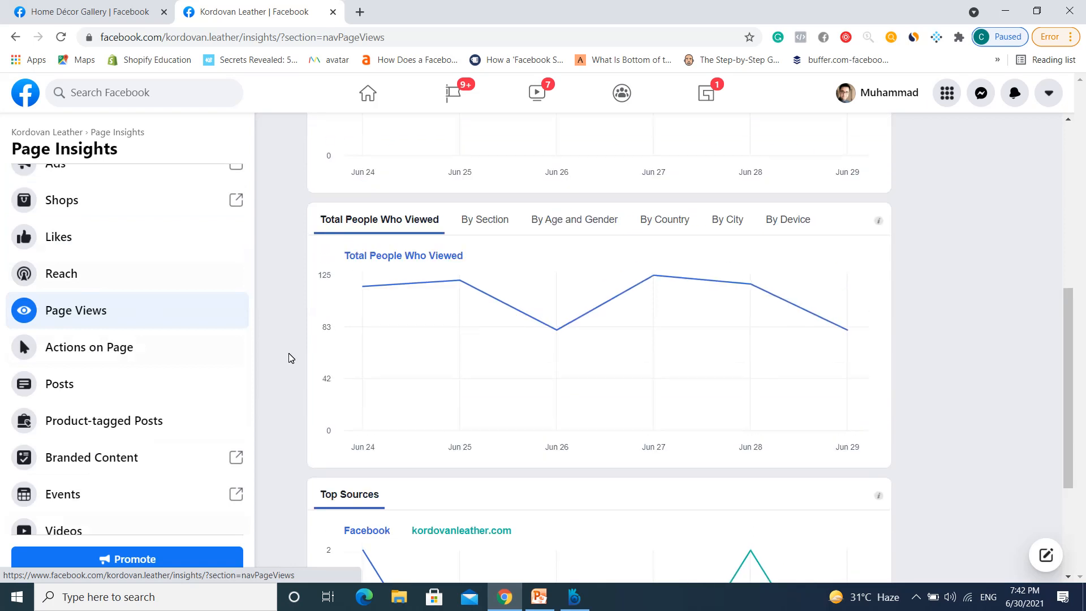
pyautogui.scroll(-1, 291, 357)
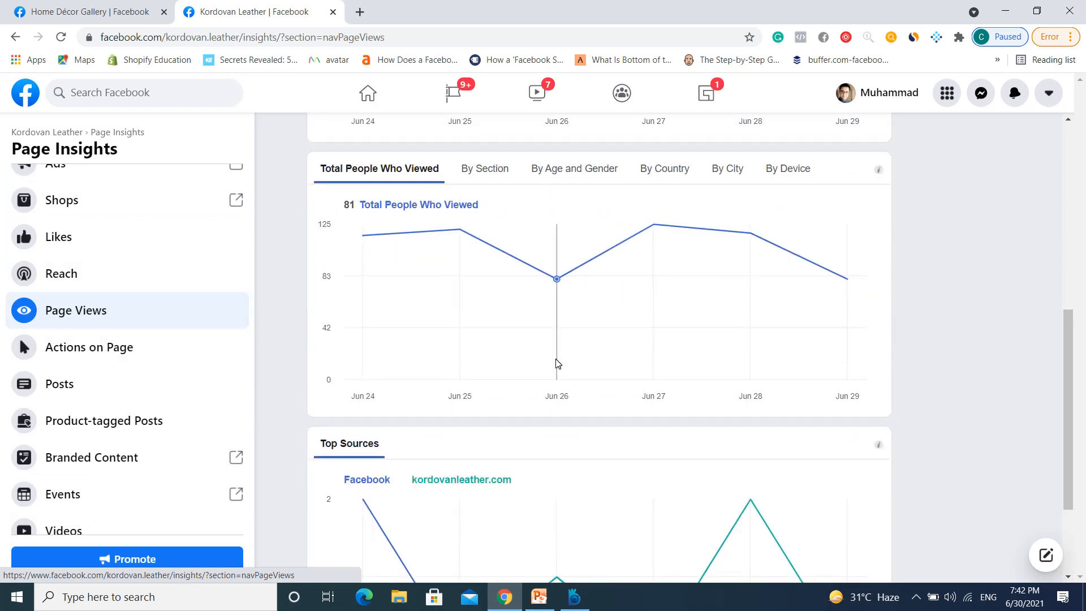
pyautogui.scroll(-3, 457, 402)
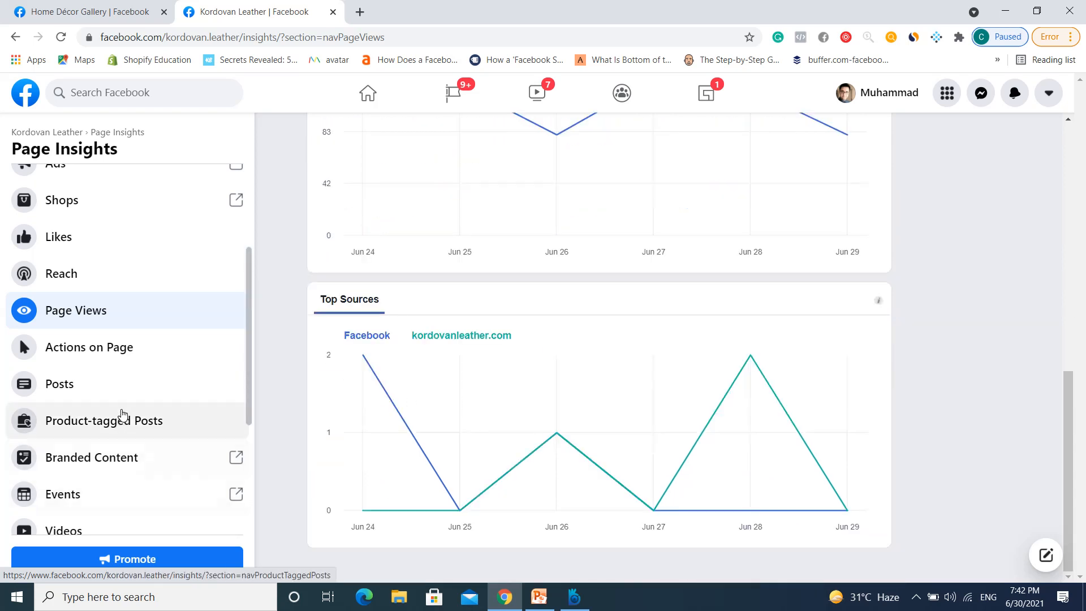
# Open the Actions on Page insights and review the total actions, directions, phone number and website click charts
pyautogui.click(107, 348)
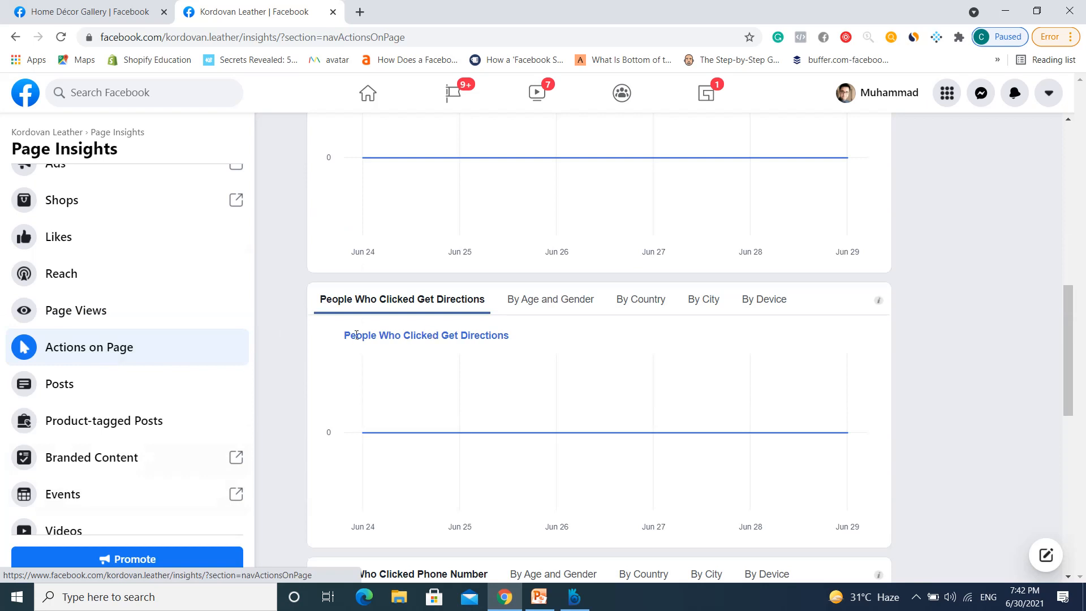
pyautogui.scroll(10, 300, 318)
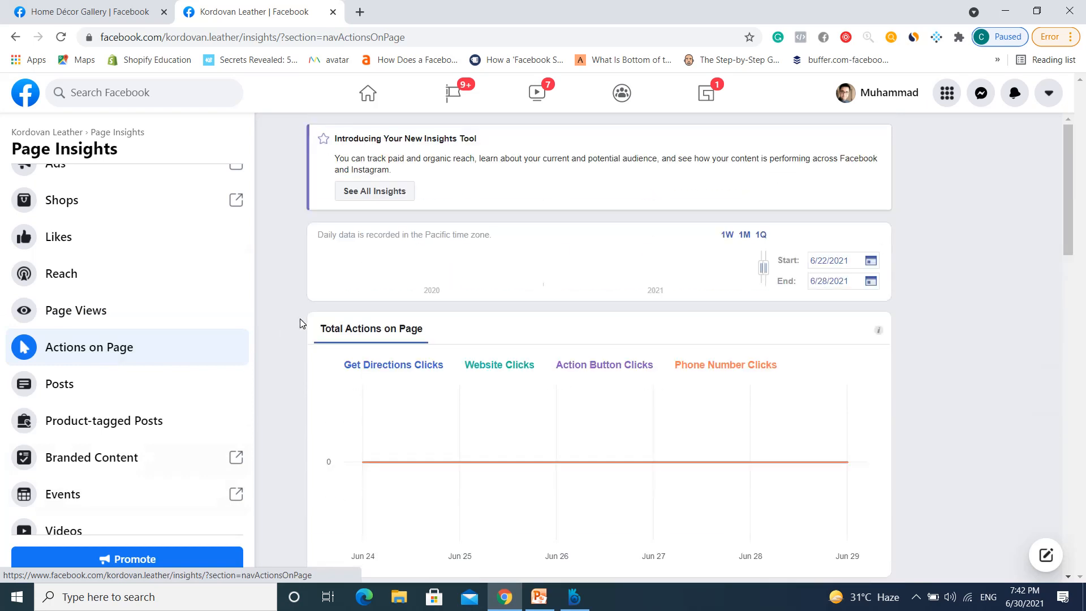
pyautogui.scroll(-10, 300, 320)
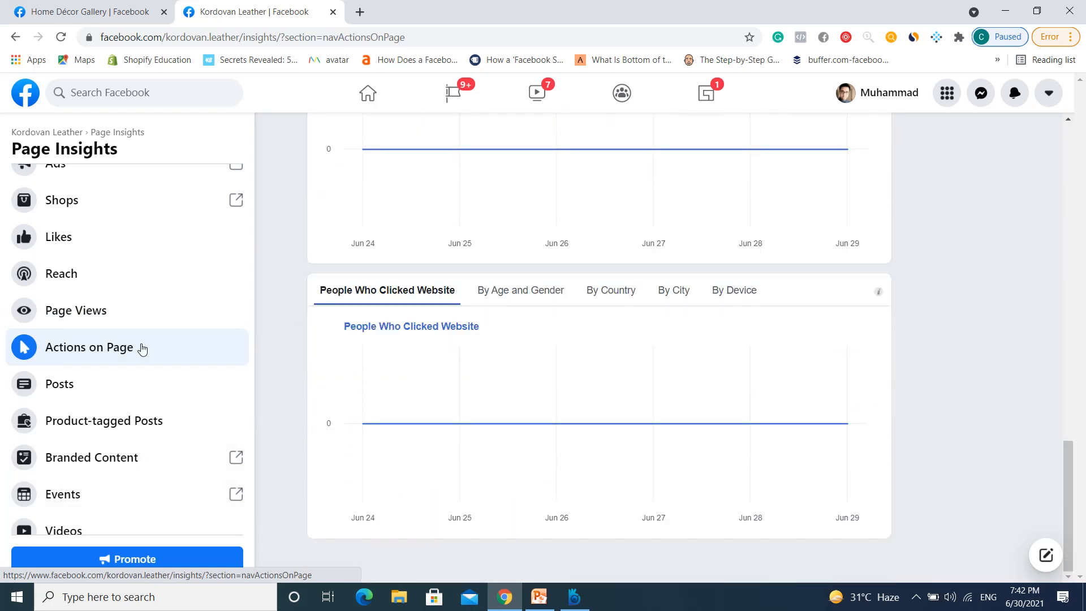
# Look over the remaining Insights sections, and open the Posts insights to view the list of published posts
pyautogui.scroll(-4, 116, 368)
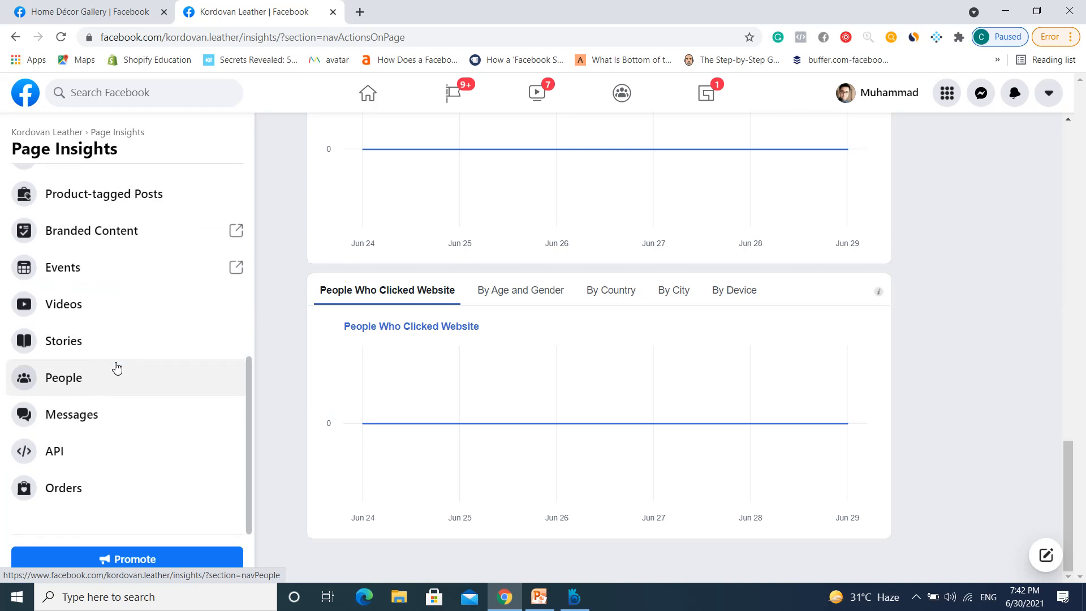
pyautogui.scroll(2, 117, 368)
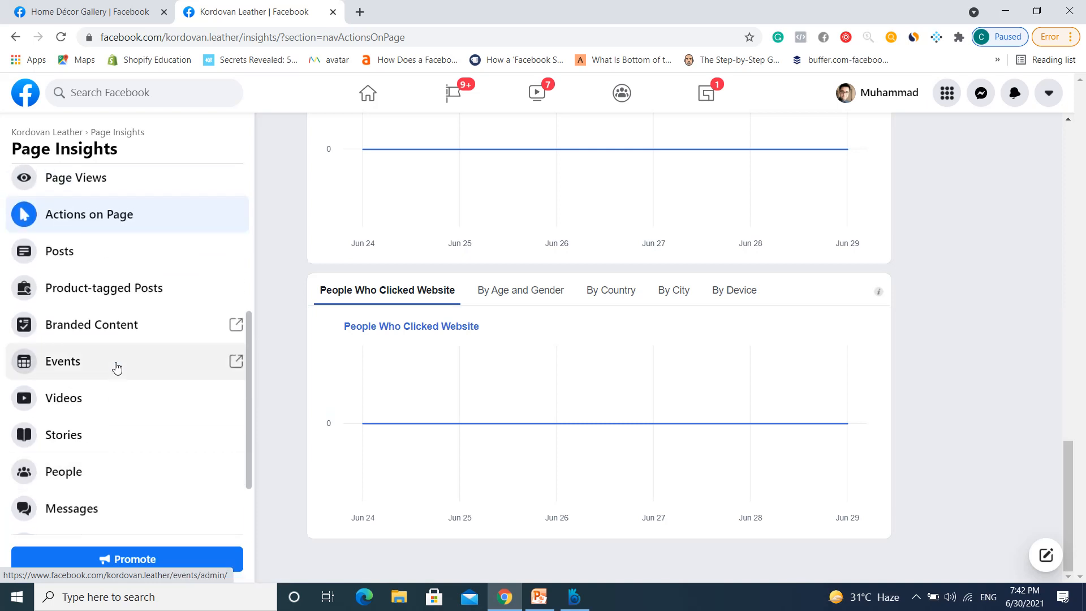
pyautogui.scroll(1, 116, 367)
pyautogui.scroll(-1, 88, 388)
pyautogui.scroll(-2, 88, 388)
pyautogui.scroll(3, 85, 381)
pyautogui.click(74, 298)
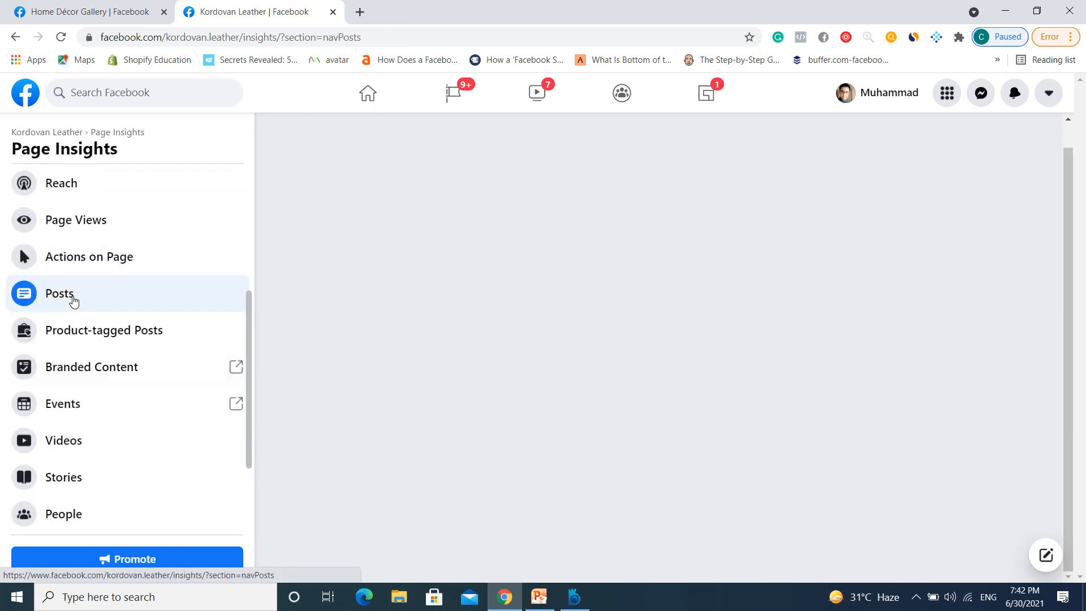
pyautogui.scroll(-5, 497, 269)
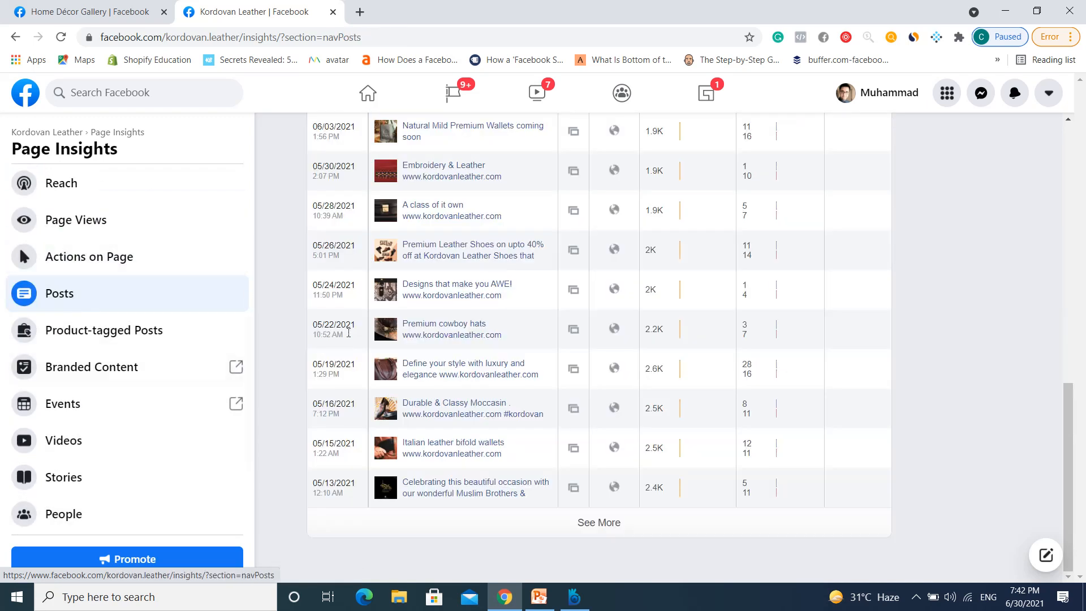
# Examine when fans are online by day and hour, and the reach and engagement of all published posts
pyautogui.scroll(10, 400, 304)
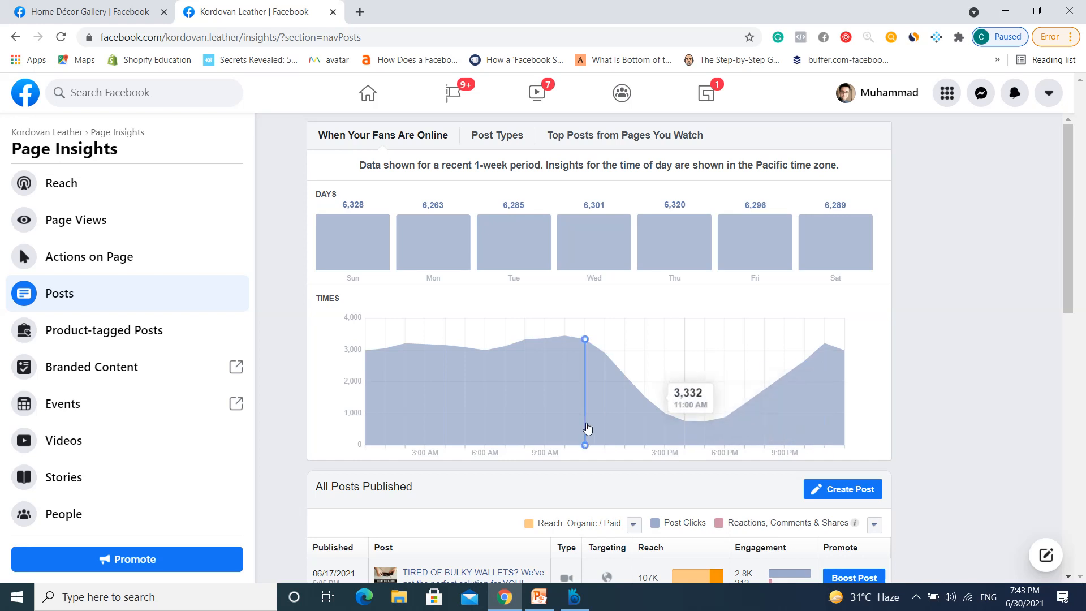
pyautogui.scroll(-1, 347, 442)
pyautogui.scroll(1, 346, 443)
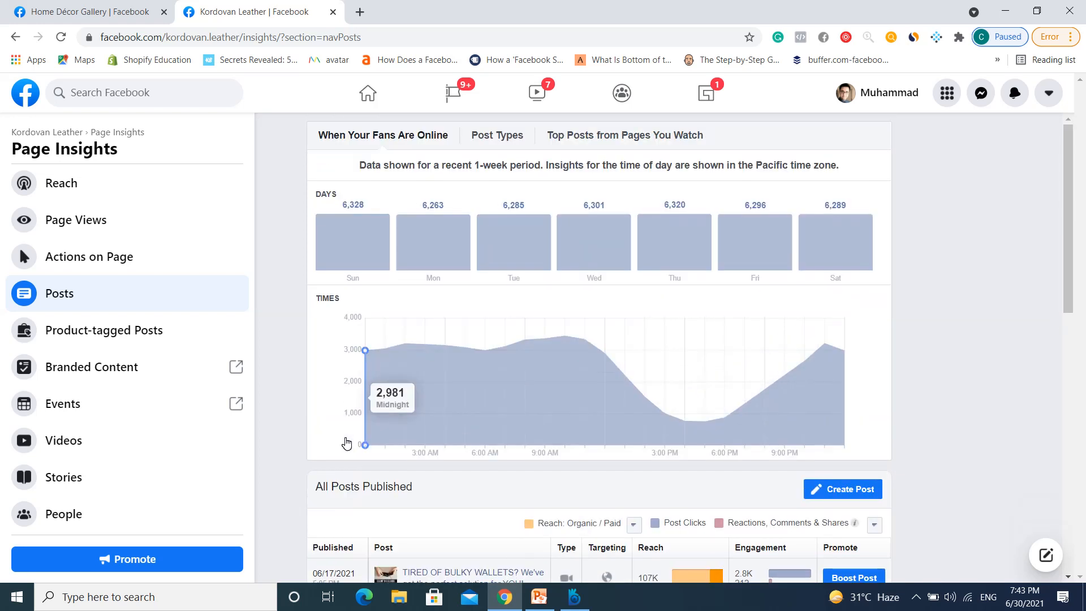
pyautogui.scroll(-5, 494, 388)
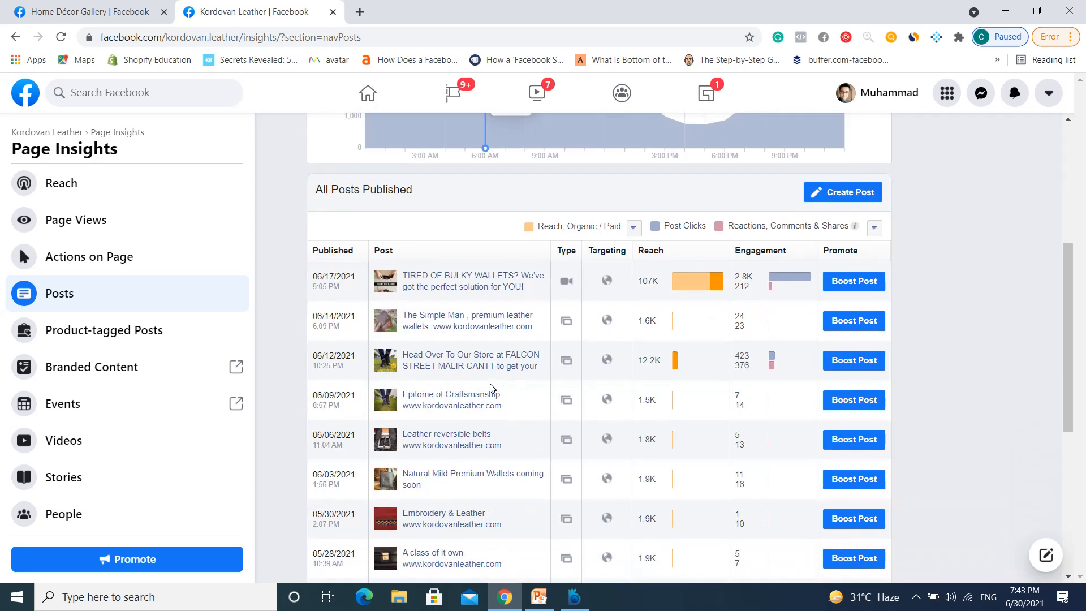
pyautogui.scroll(-8, 491, 385)
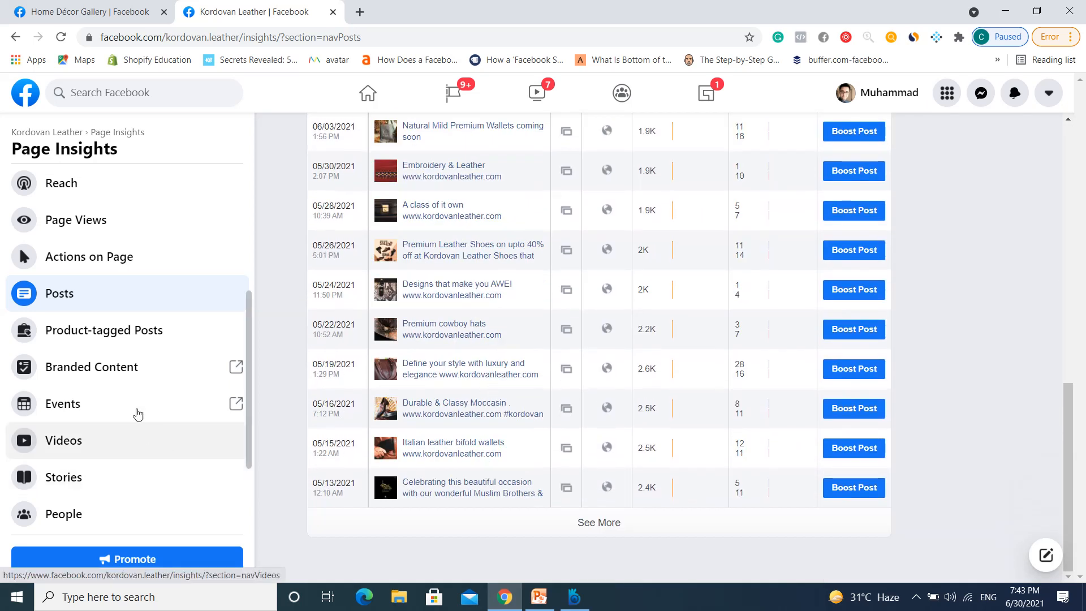
# View the Product-tagged Posts insights, and return to the Overview to review it down to Pages to Watch
pyautogui.click(108, 337)
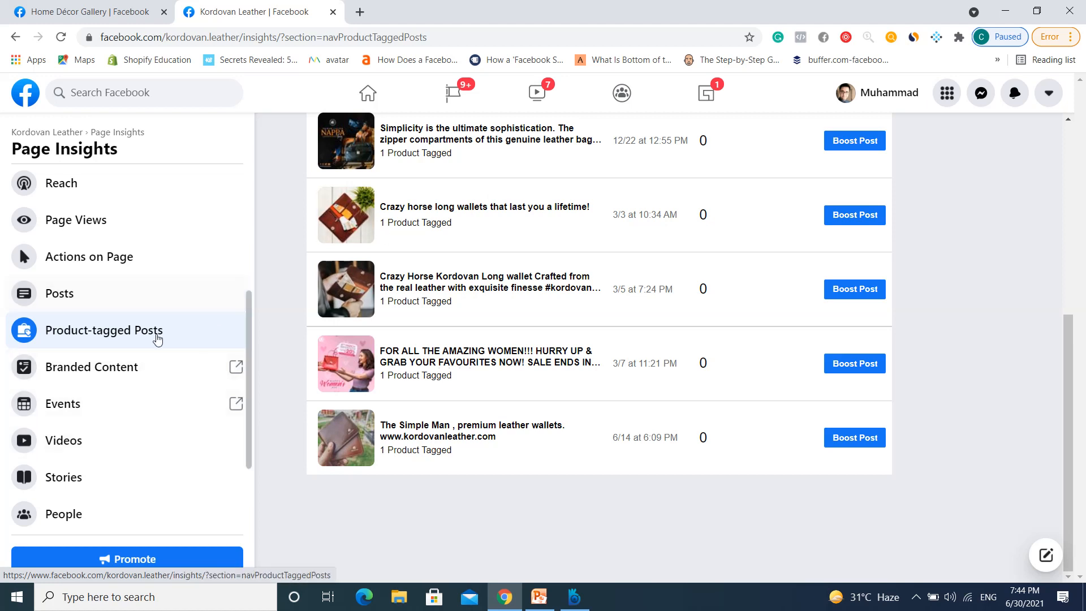
pyautogui.scroll(-3, 85, 421)
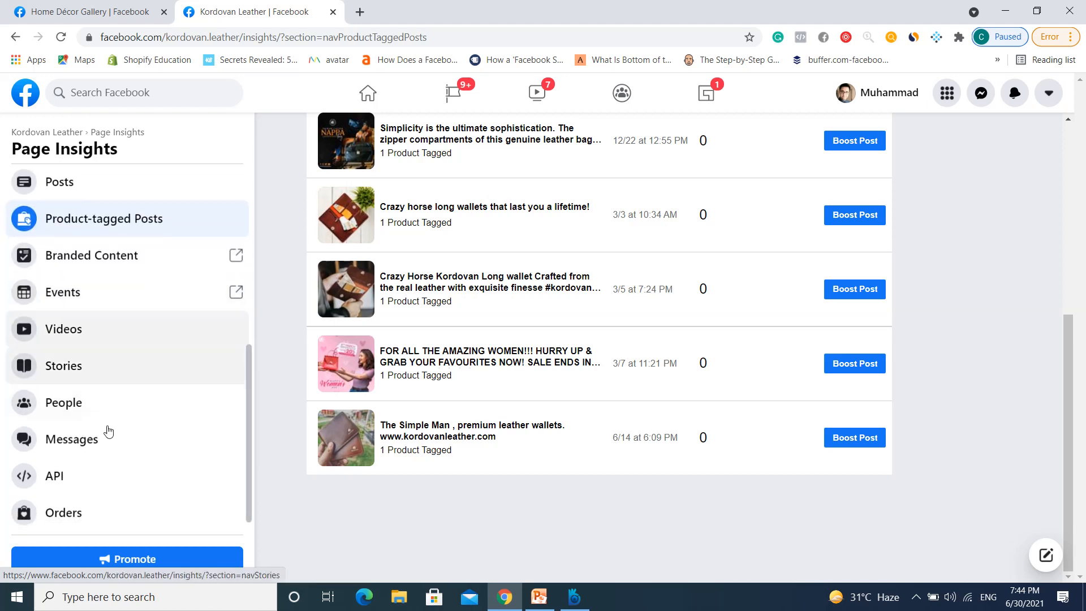
pyautogui.scroll(9, 108, 432)
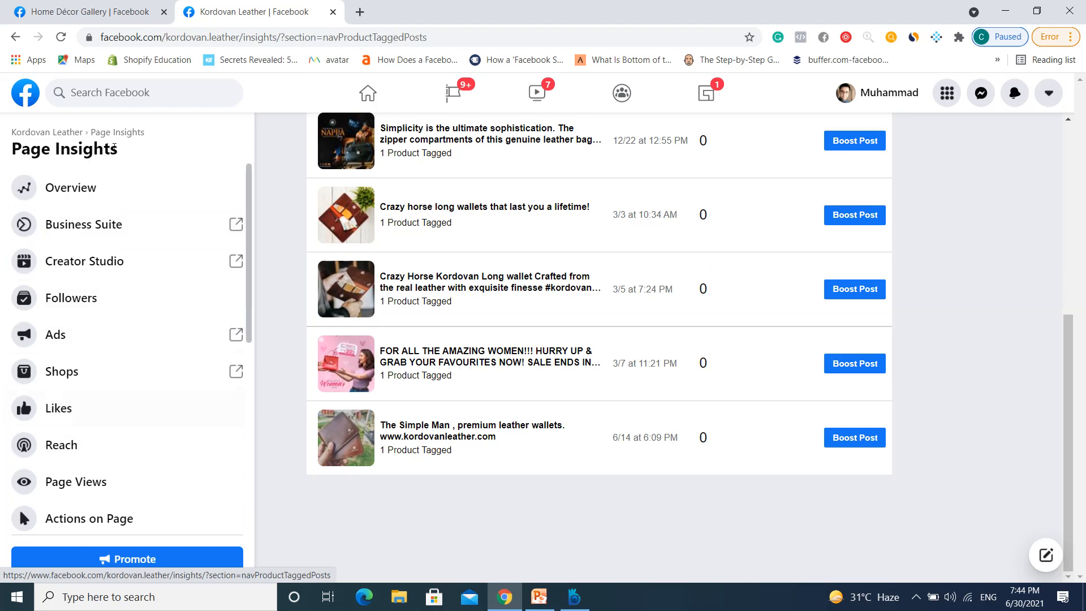
pyautogui.click(98, 182)
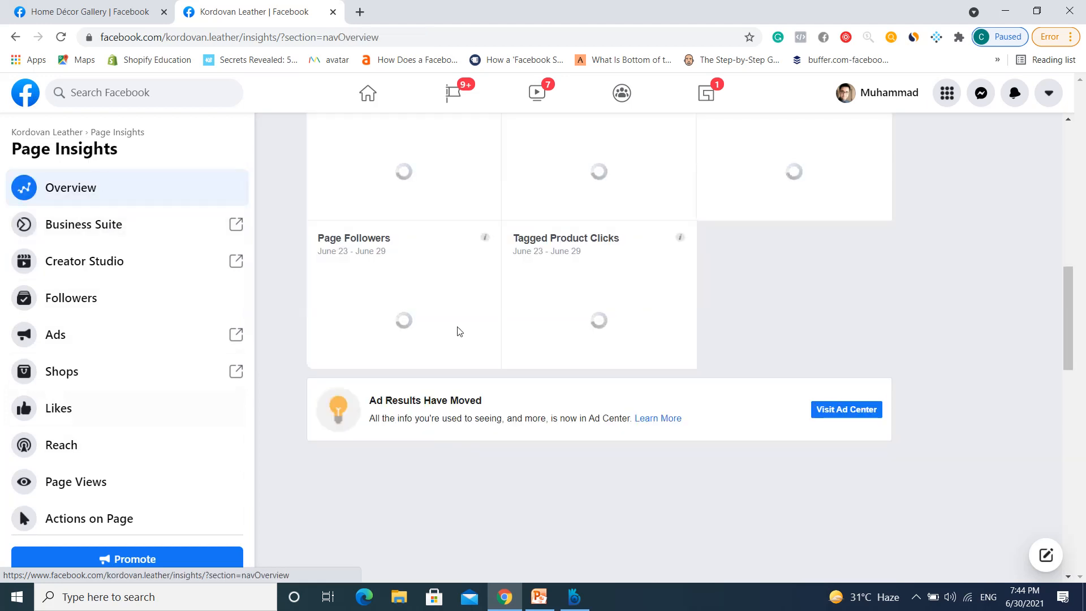
pyautogui.scroll(-15, 459, 331)
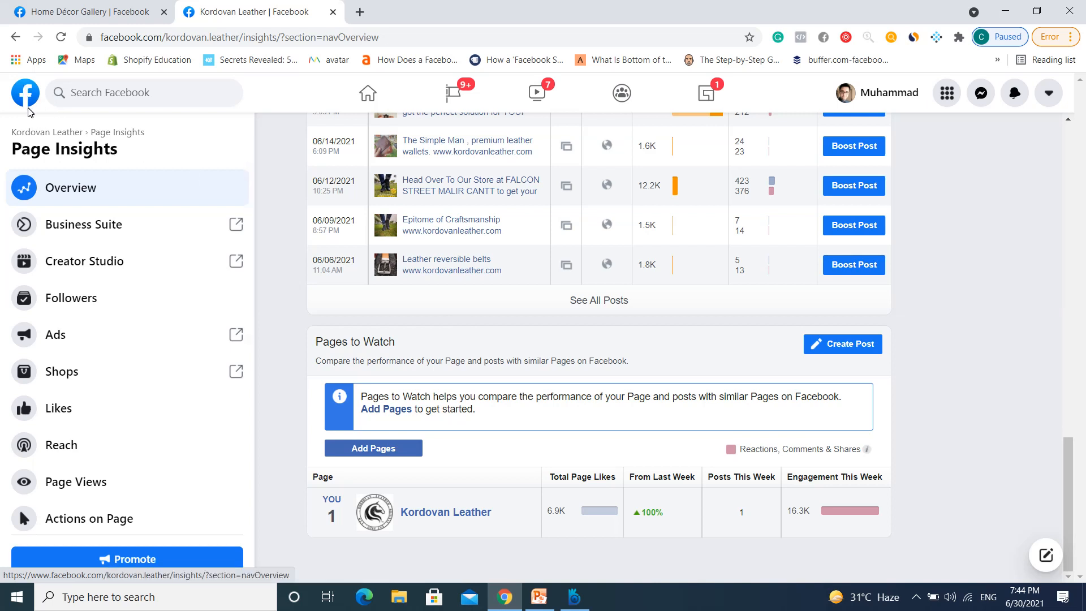
# Switch to the Home Décor Gallery page's Insights and look over its available sections
pyautogui.click(118, 10)
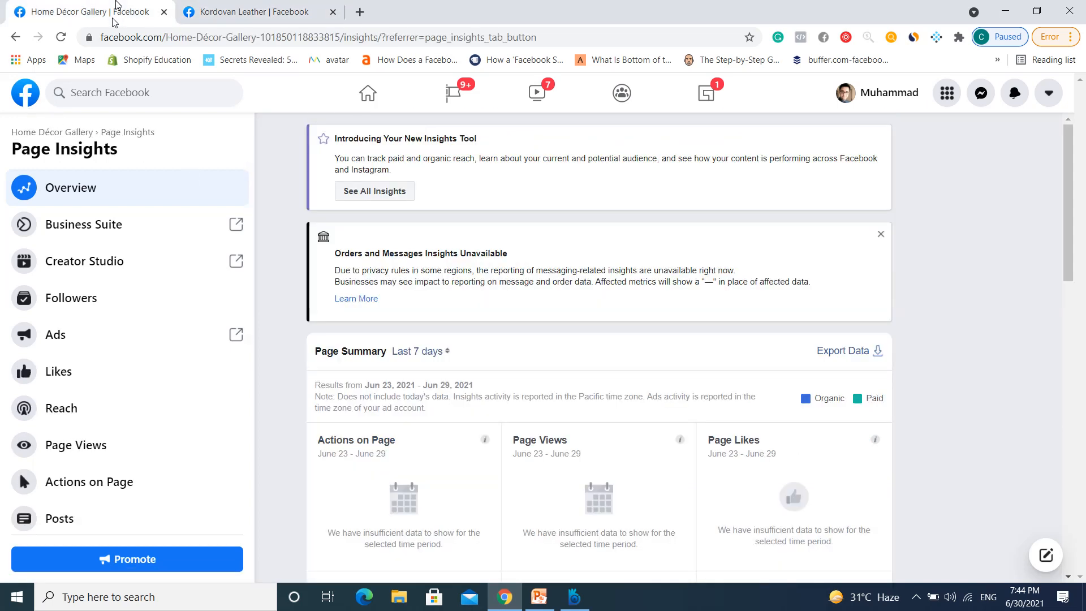
pyautogui.scroll(-2, 130, 436)
pyautogui.scroll(-2, 129, 437)
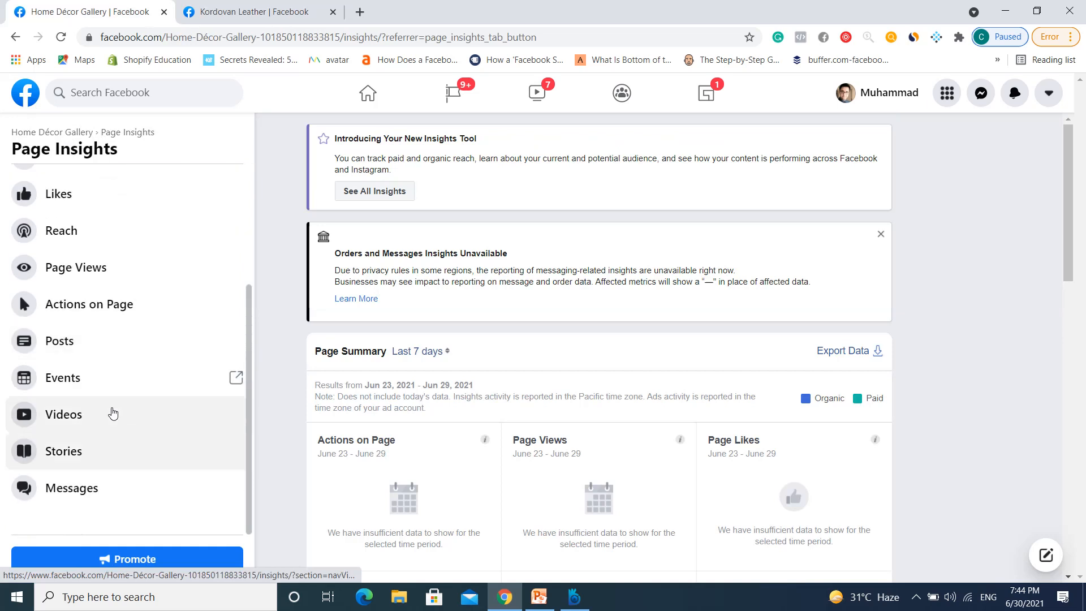
pyautogui.scroll(4, 110, 412)
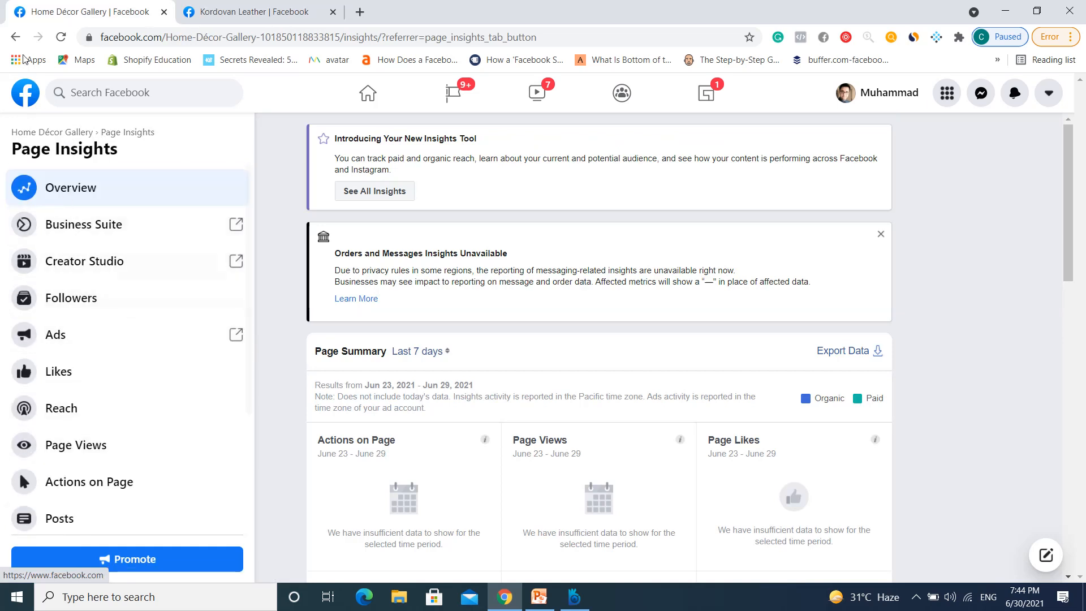
# Return to the Home Décor Gallery page and open Edit Page Info to review the general, category and contact fields
pyautogui.click(61, 136)
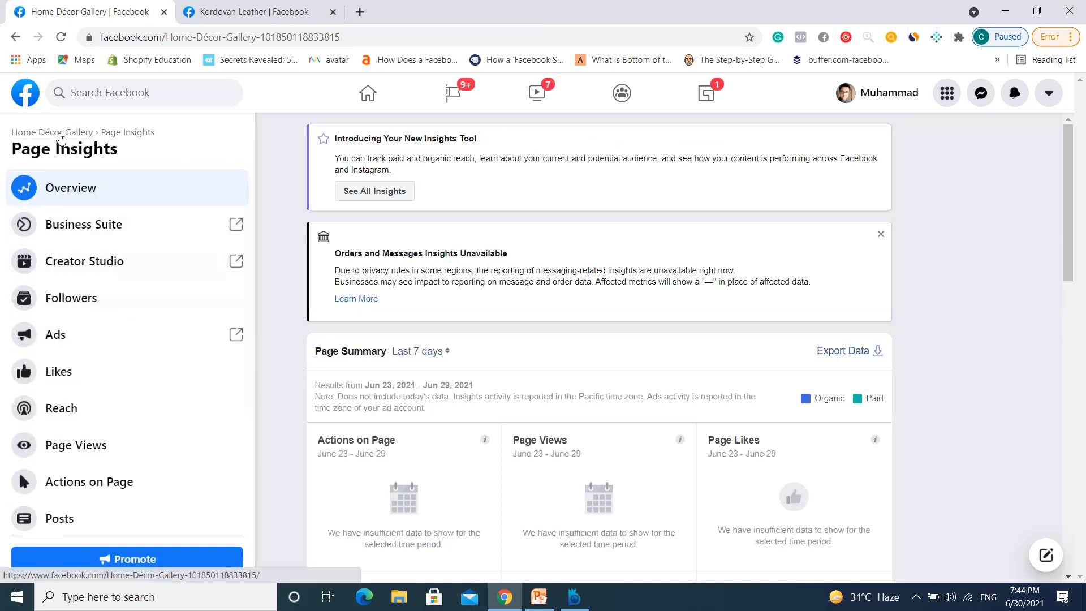
pyautogui.scroll(-3, 102, 364)
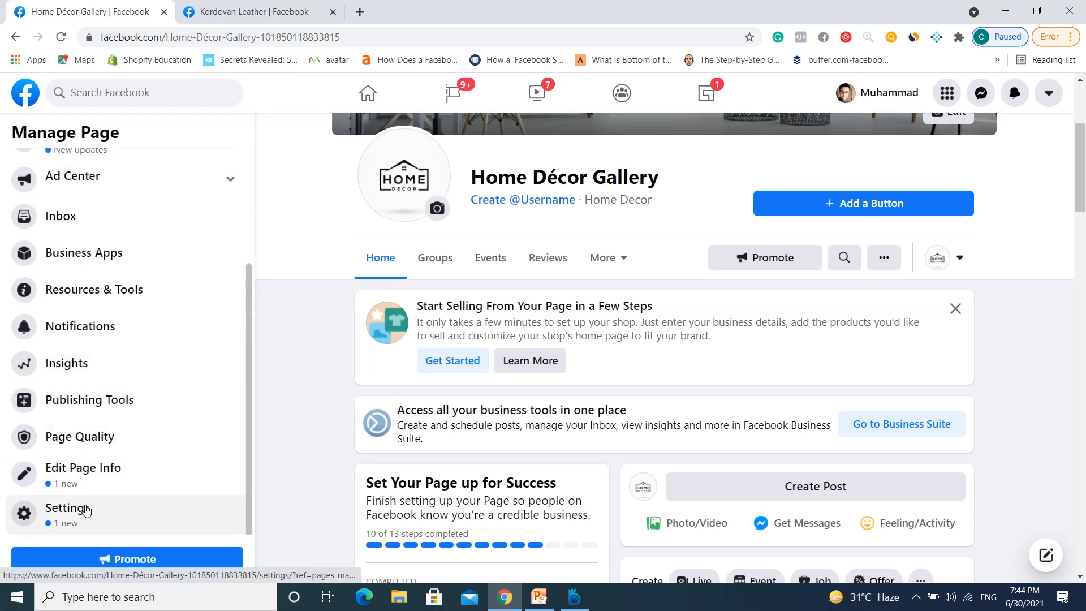
pyautogui.click(85, 479)
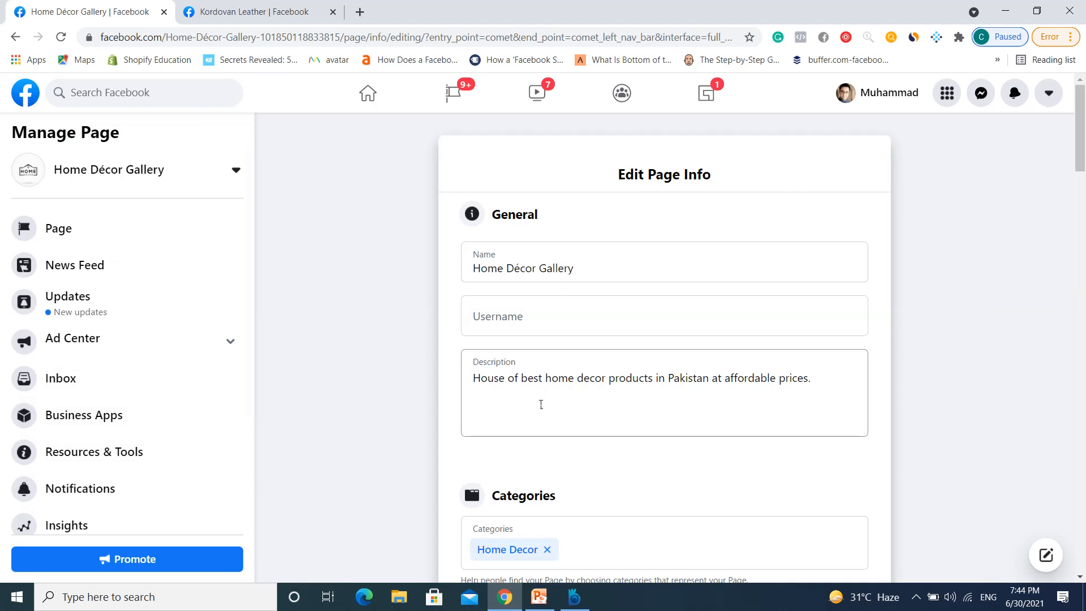
pyautogui.scroll(-3, 406, 428)
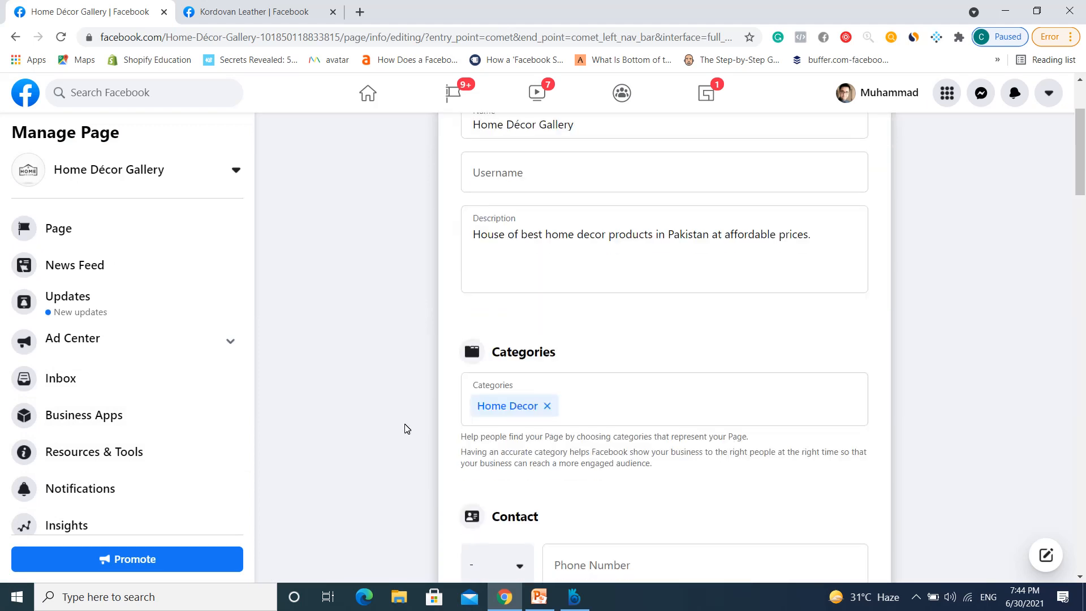
pyautogui.scroll(-3, 405, 428)
pyautogui.scroll(-2, 451, 458)
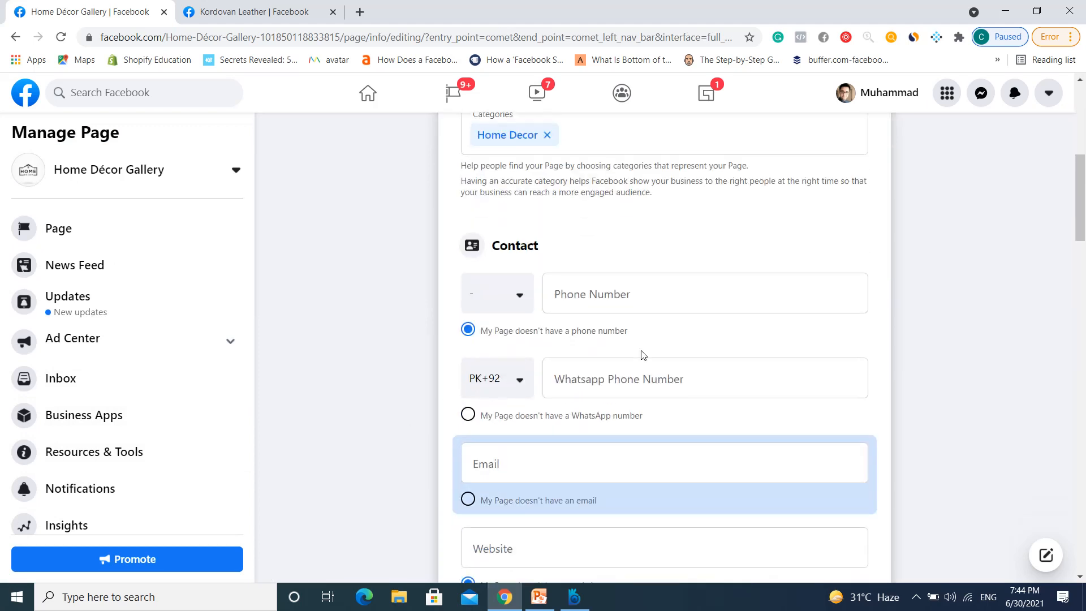
# Review the website, location, service area, hours, service change, price range and other account fields in Edit Page Info
pyautogui.scroll(-2, 636, 405)
pyautogui.scroll(-6, 636, 405)
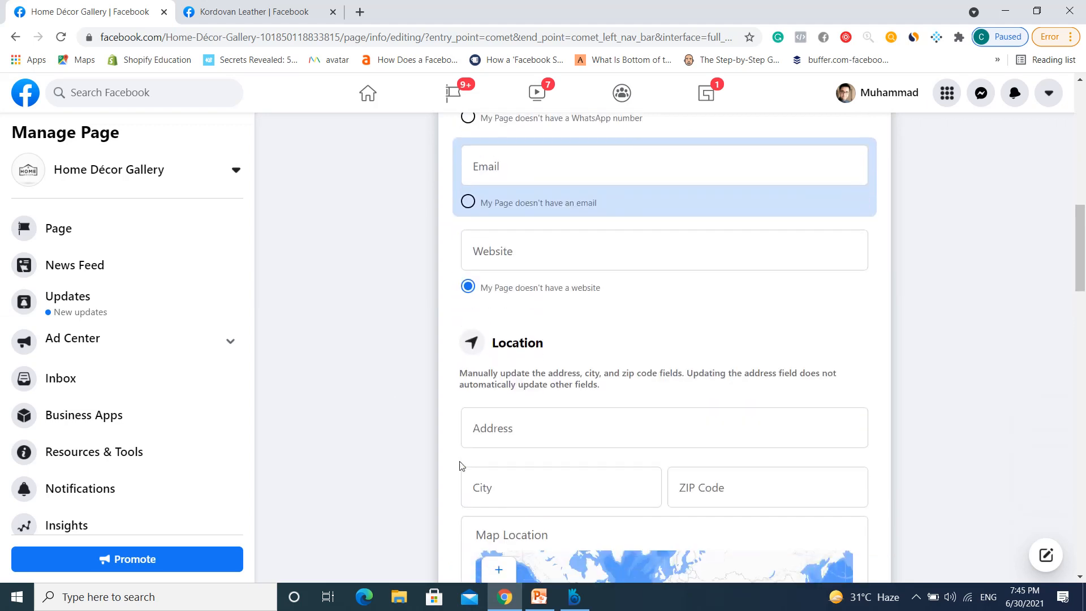
pyautogui.scroll(-12, 494, 401)
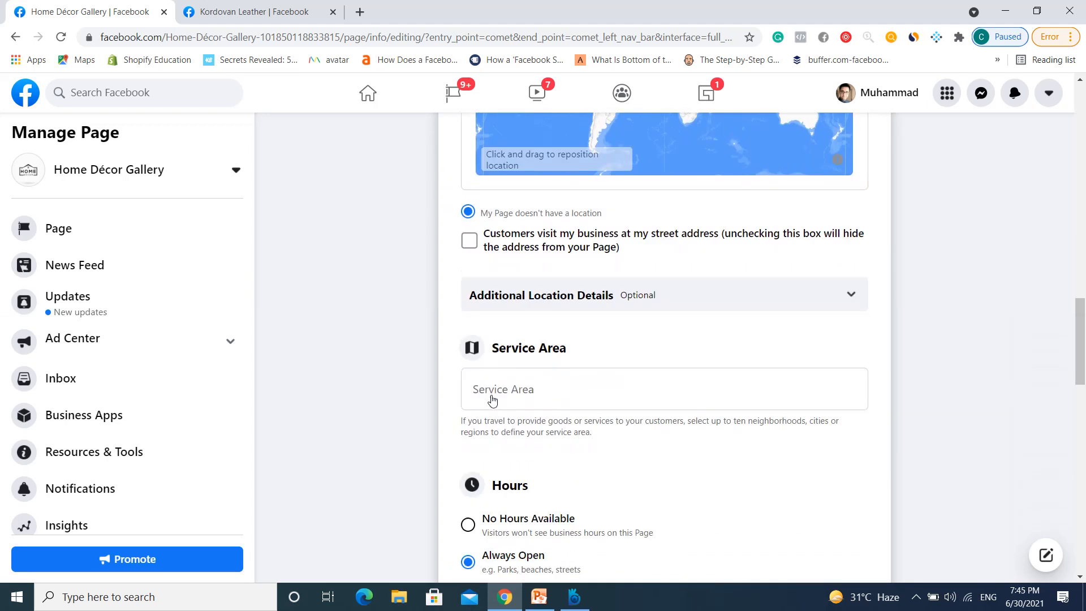
pyautogui.scroll(-8, 494, 398)
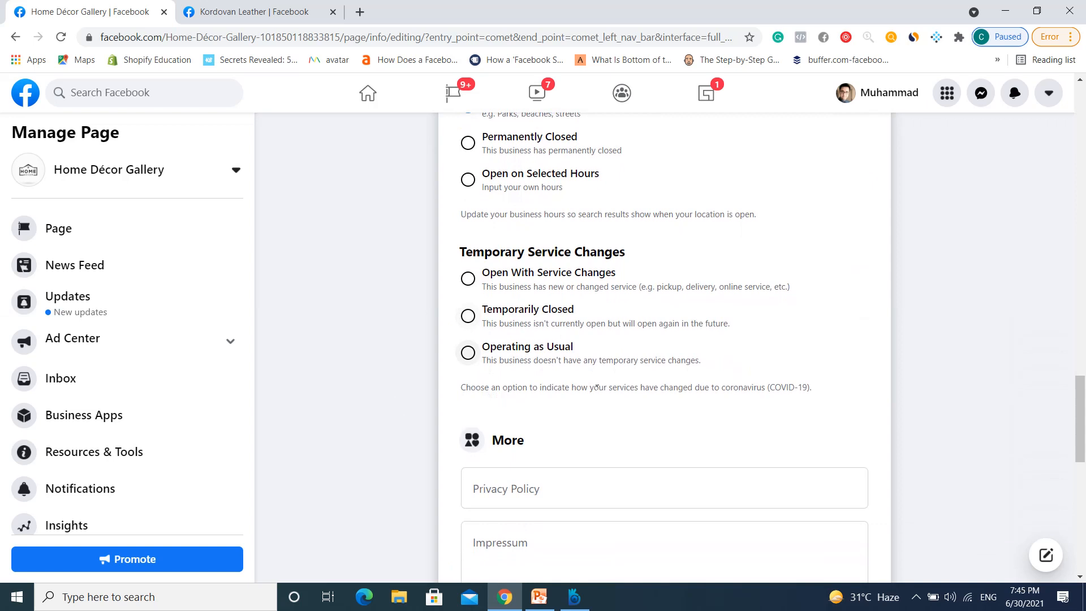
pyautogui.scroll(-7, 598, 386)
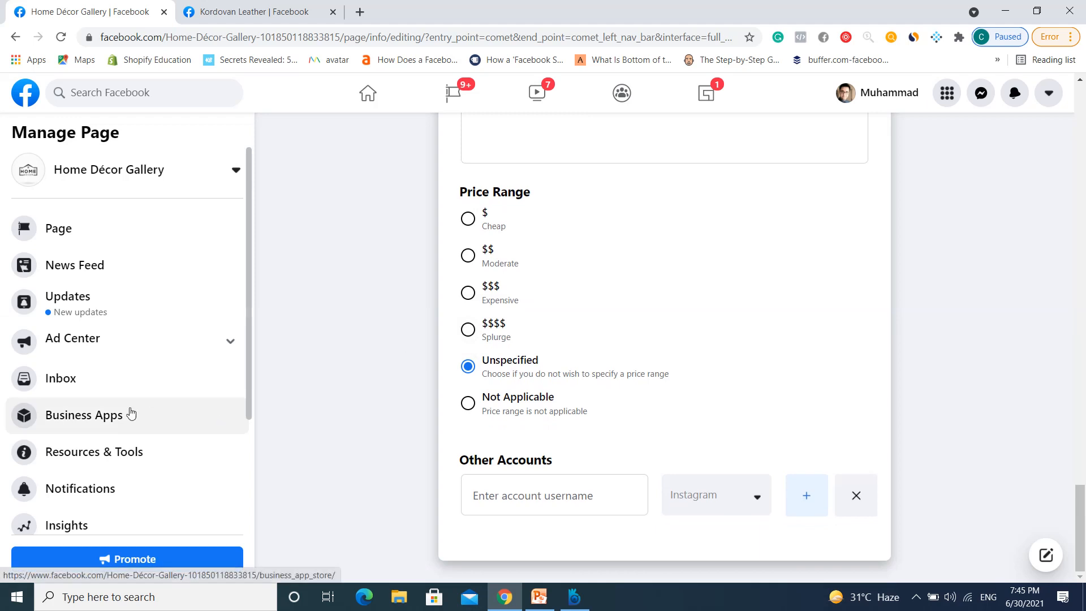
# Open the page's general Settings and display the editing options for Visitor Posts and Country Restrictions
pyautogui.scroll(-3, 132, 413)
pyautogui.click(97, 516)
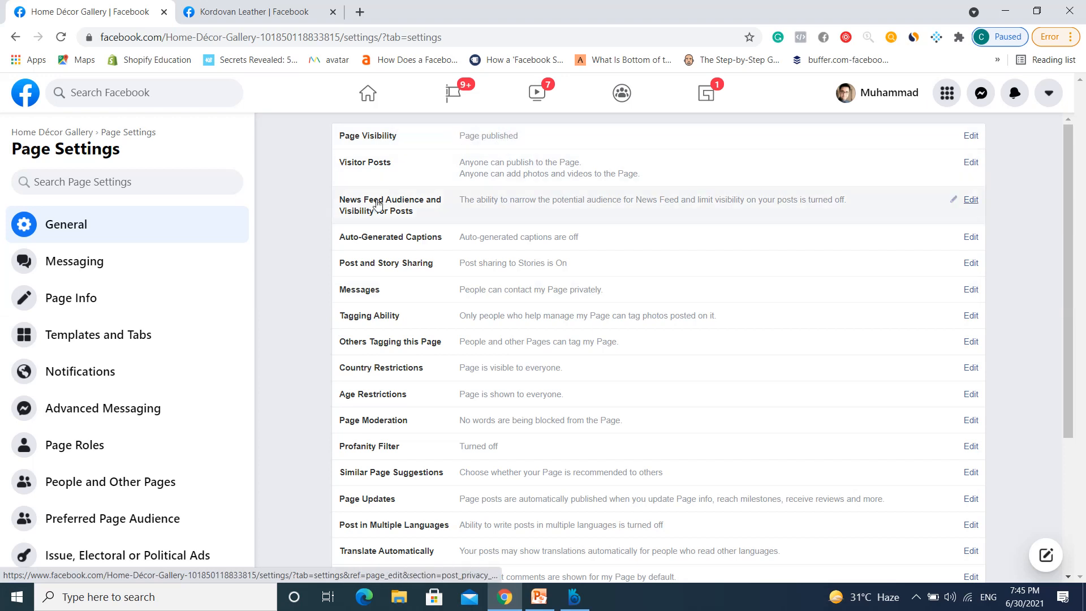
pyautogui.click(972, 164)
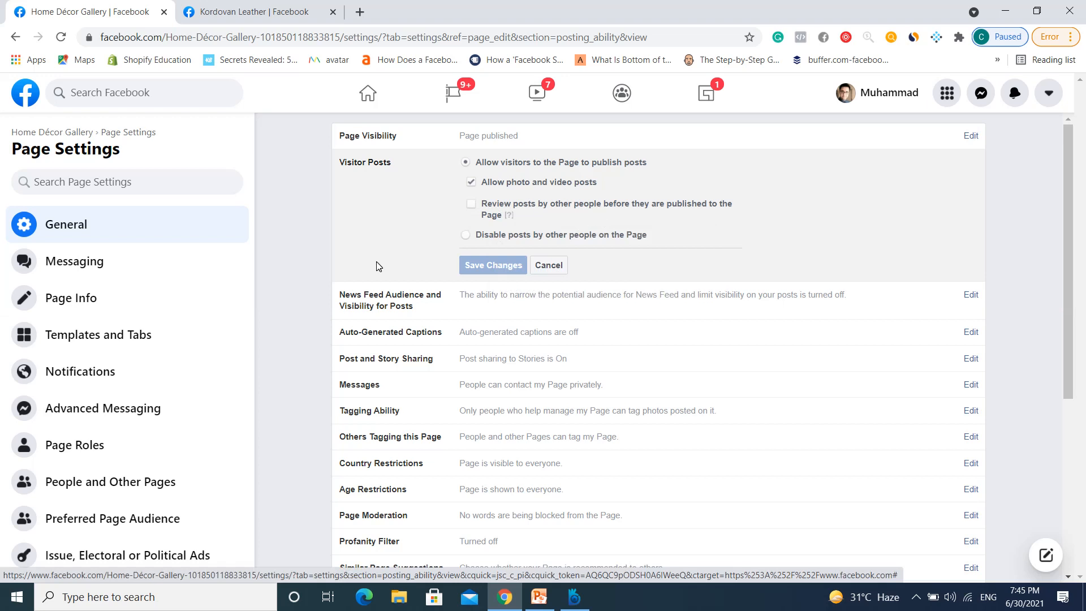
pyautogui.scroll(-2, 379, 266)
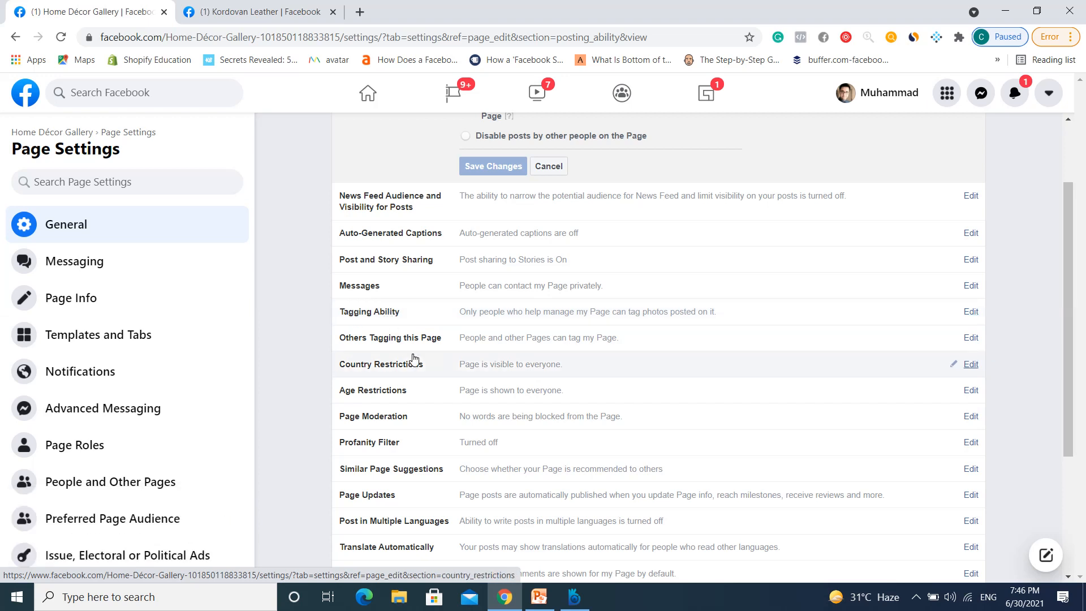
pyautogui.click(527, 374)
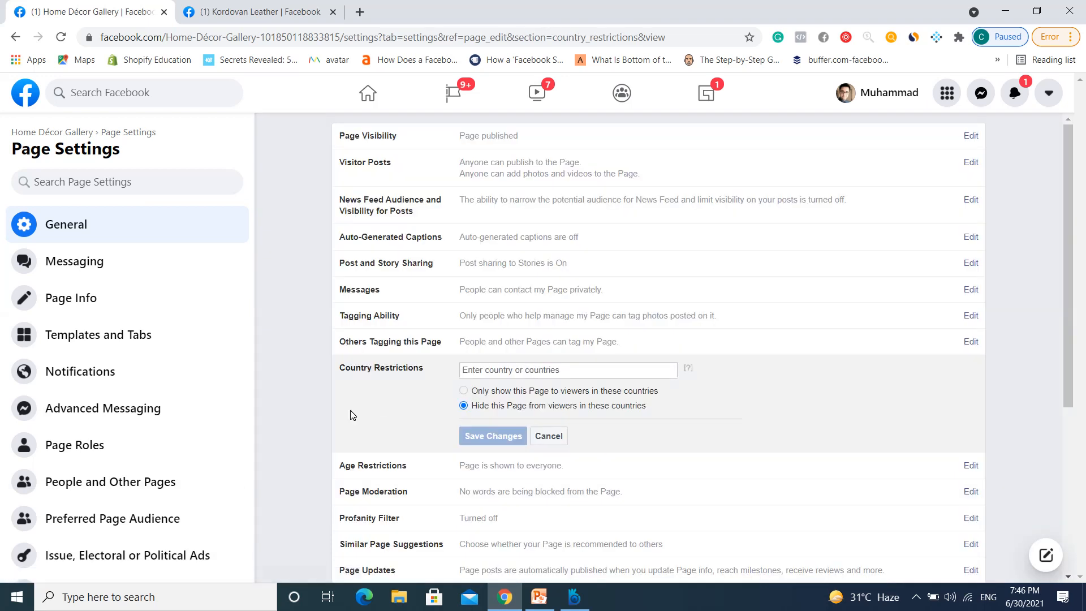
# Review the remaining general page settings, from Age Restrictions and Page Moderation down to Merge Pages and Remove Page
pyautogui.scroll(-3, 537, 374)
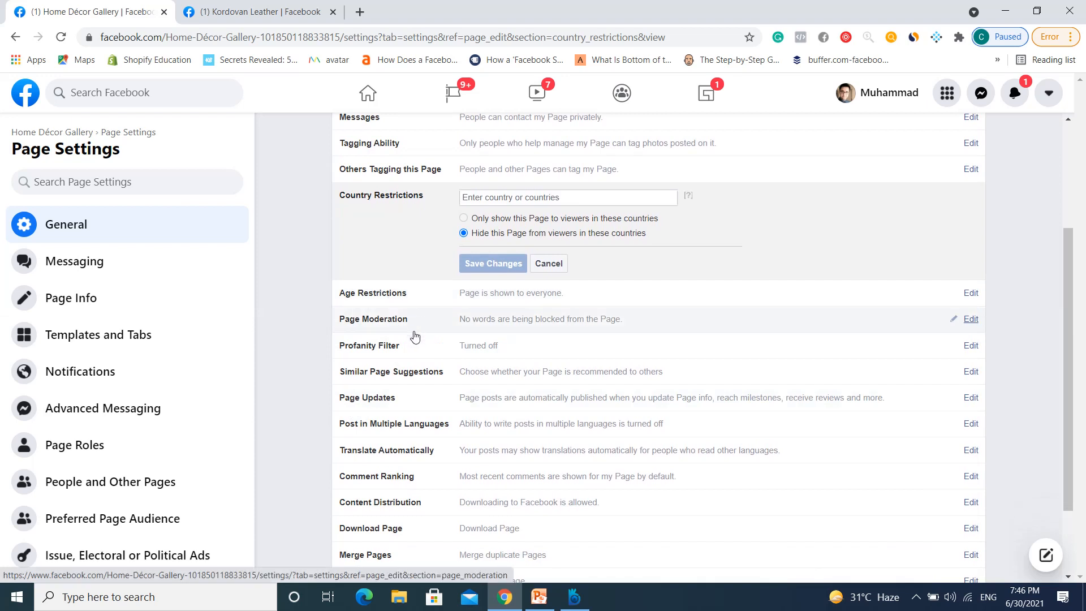
pyautogui.scroll(-2, 416, 340)
pyautogui.scroll(1, 415, 372)
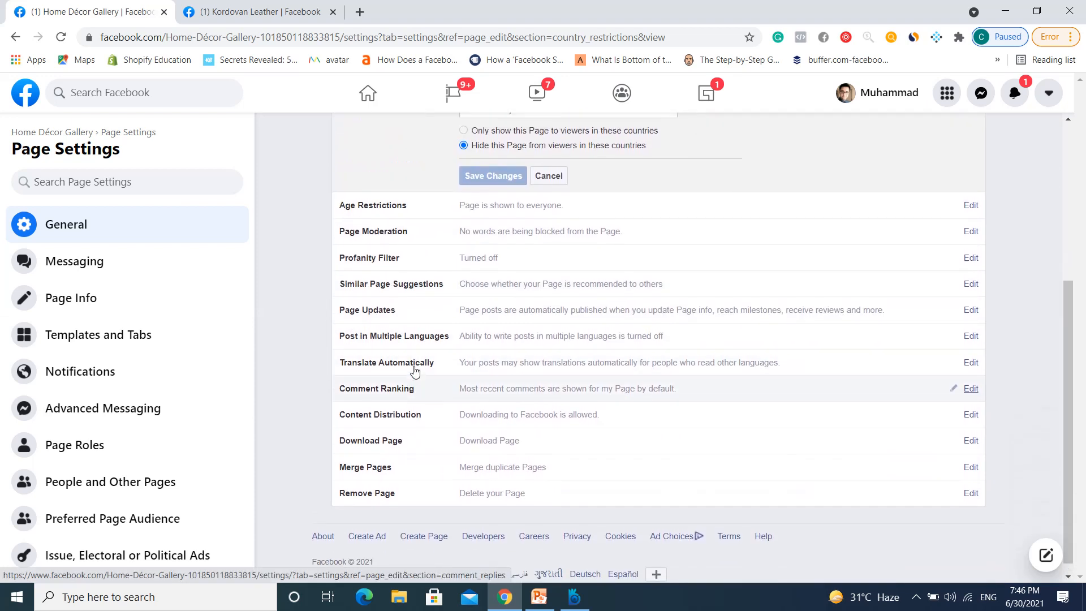
pyautogui.scroll(-1, 415, 371)
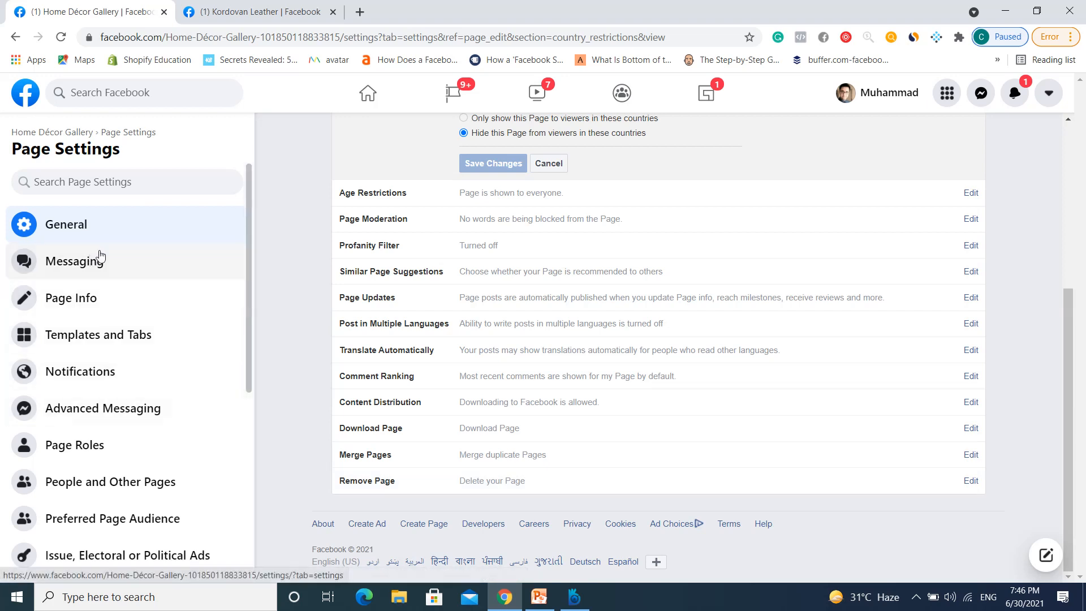
# Open the page's Messaging settings and review the General Settings and Starting a Messenger Conversation sections
pyautogui.click(136, 273)
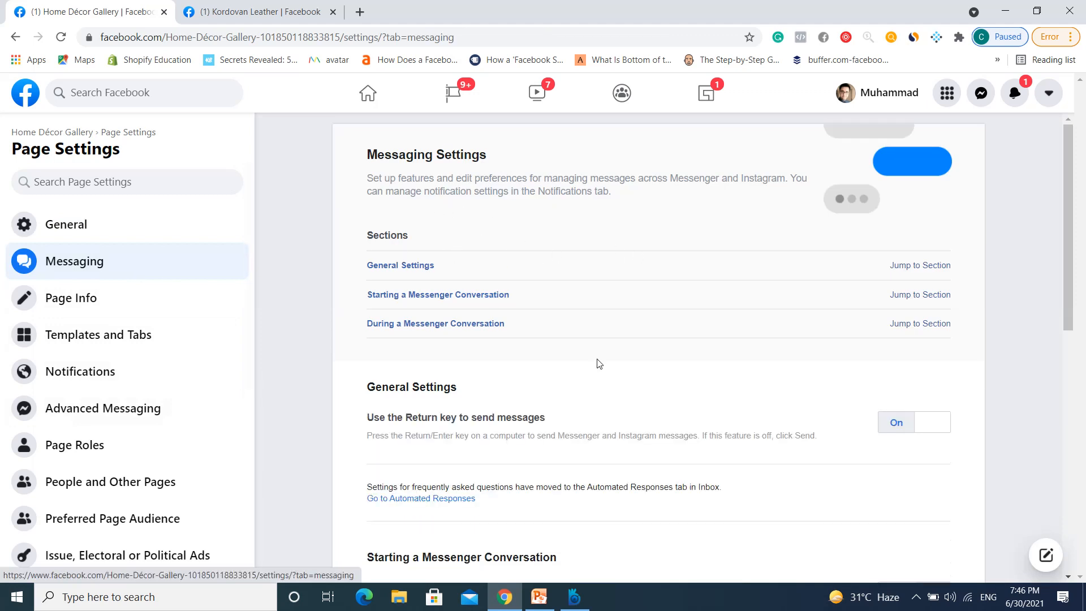
pyautogui.scroll(-1, 614, 367)
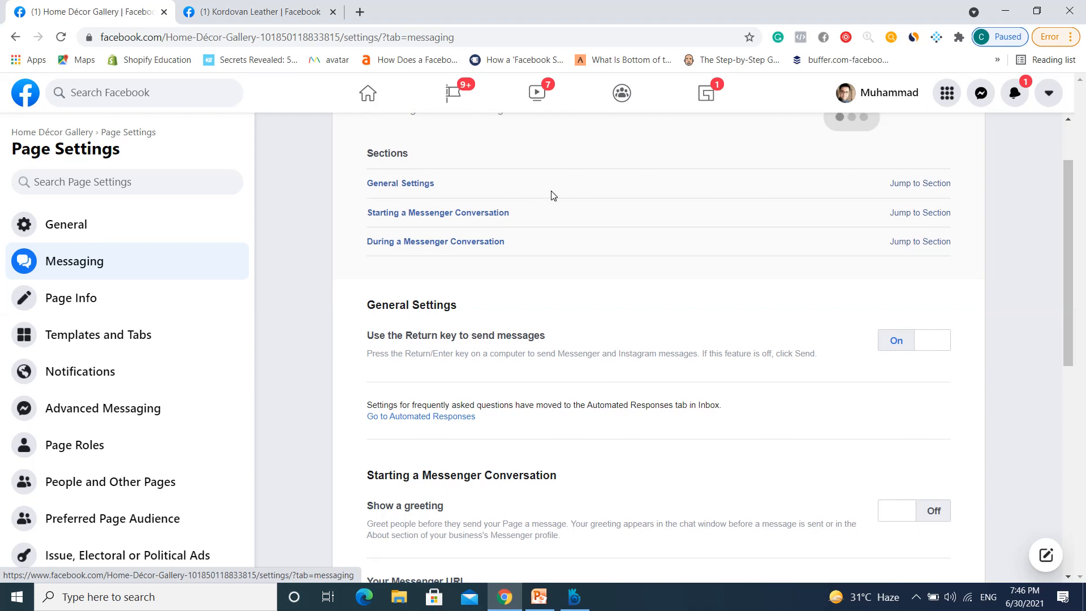
pyautogui.scroll(1, 552, 195)
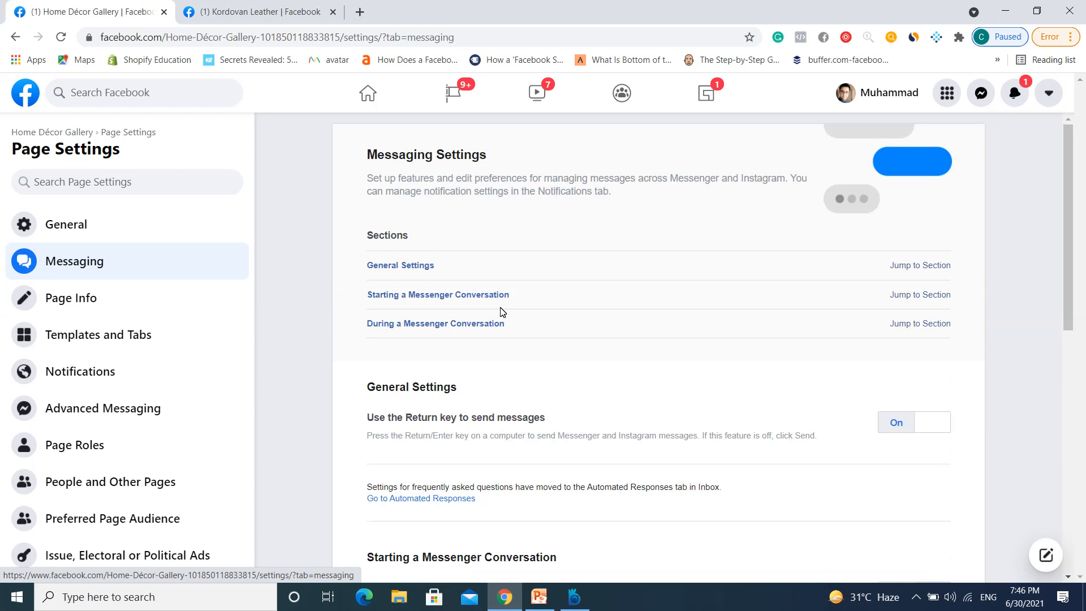
pyautogui.scroll(-5, 529, 364)
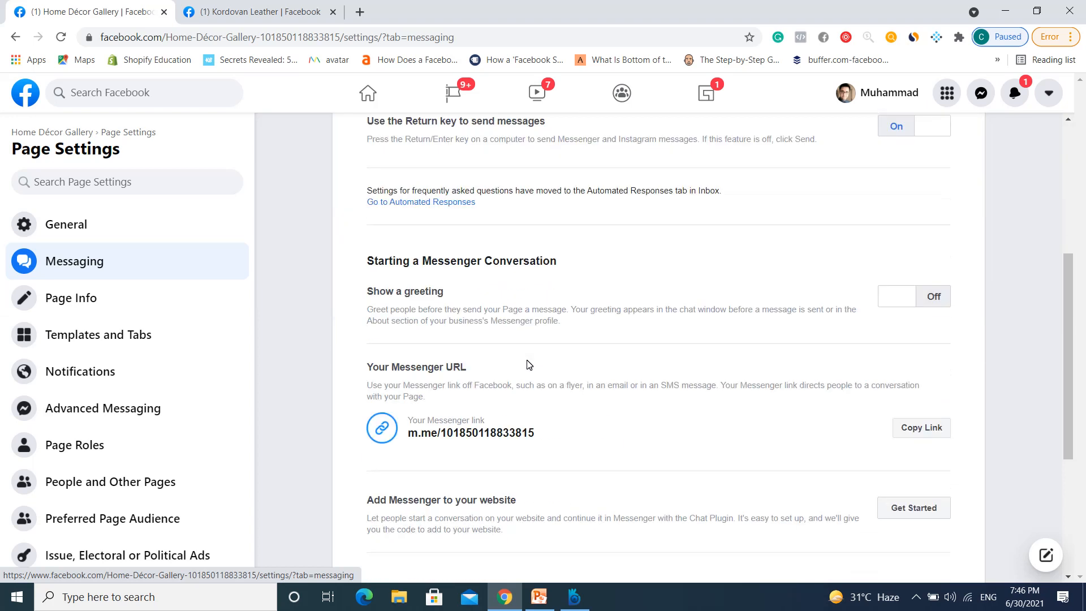
pyautogui.scroll(1, 529, 364)
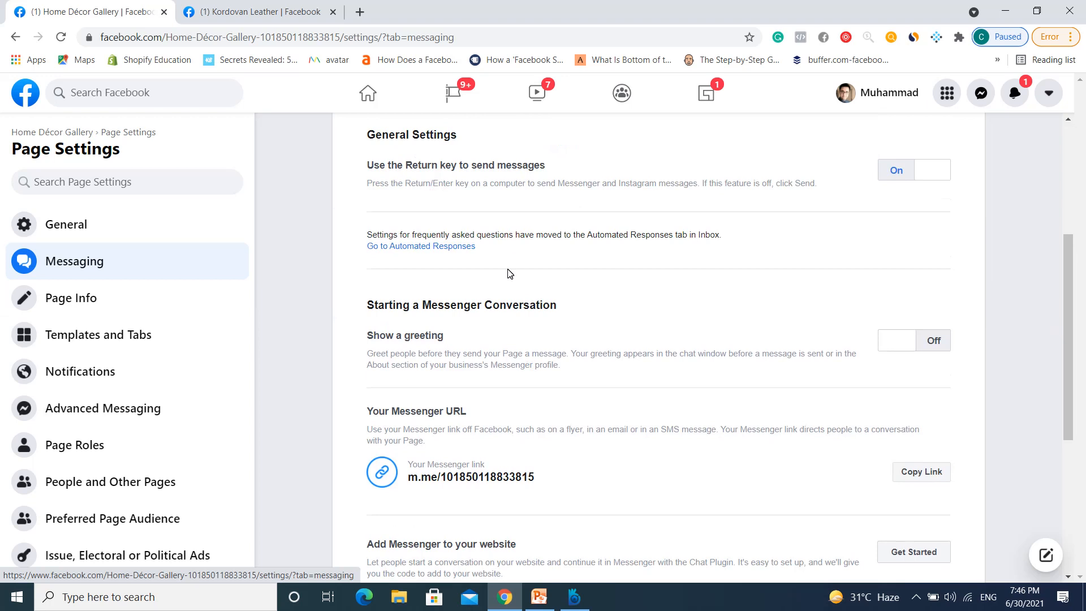
pyautogui.scroll(-1, 415, 203)
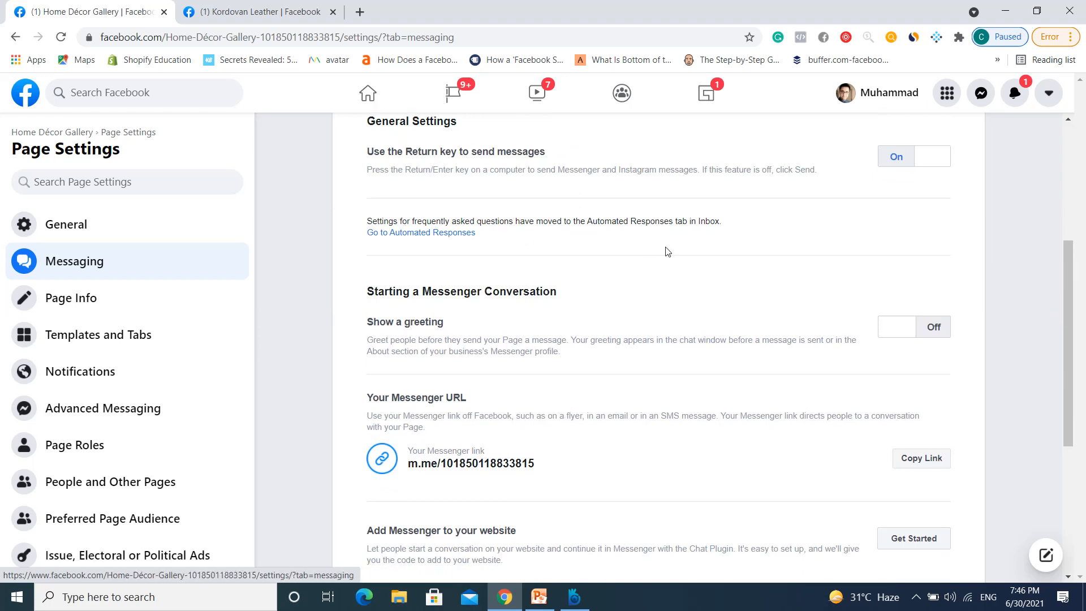
# Go to Automated Responses from the Messaging settings and open the Frequently Asked Questions message for editing
pyautogui.click(467, 233)
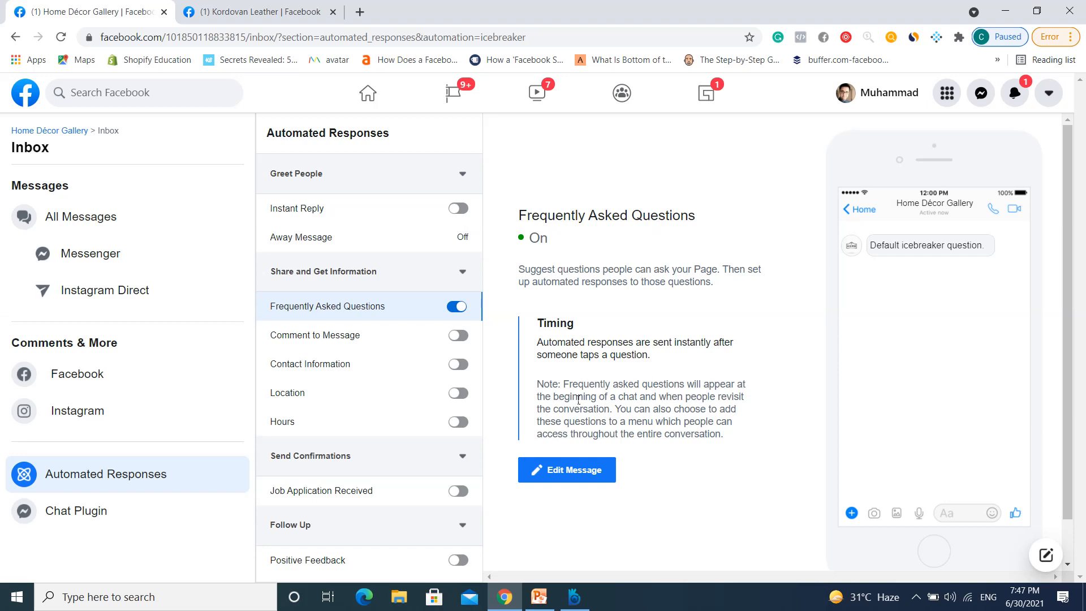
pyautogui.scroll(-1, 578, 424)
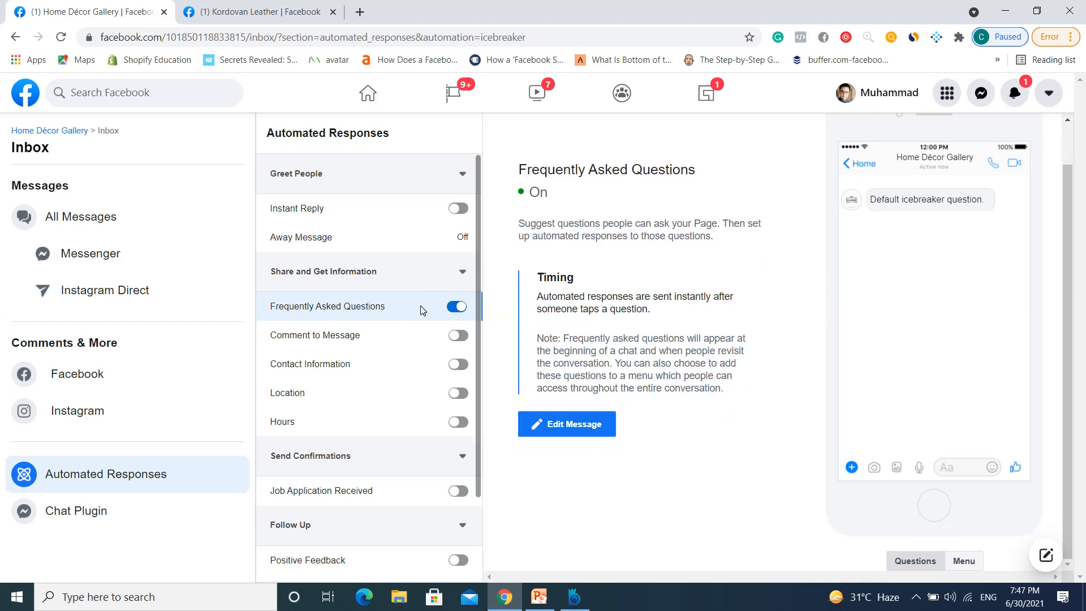
pyautogui.click(592, 426)
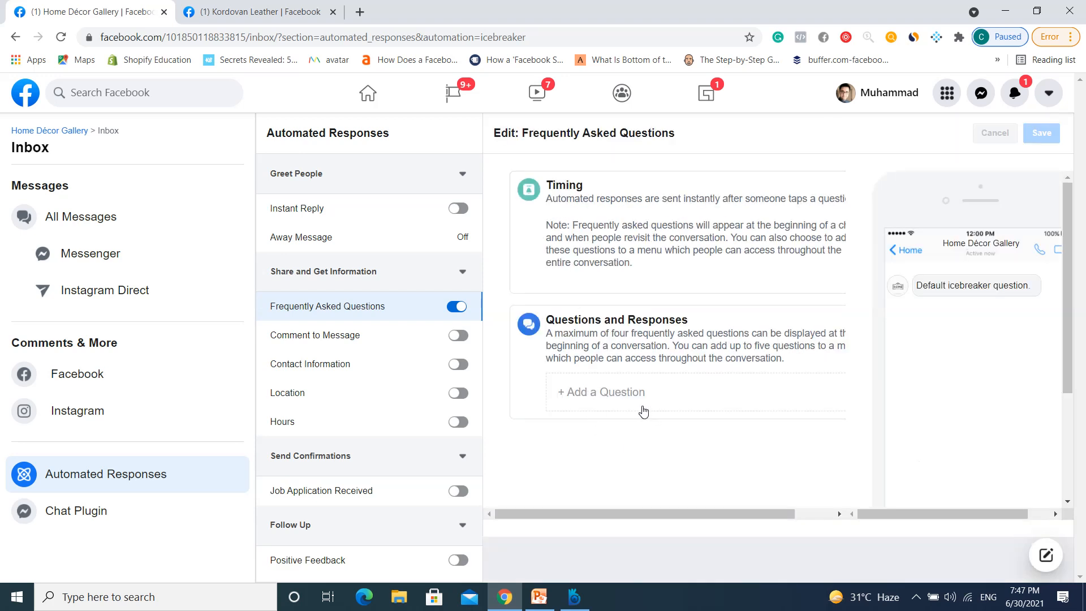
# Add a first frequently asked question reading "What is the delivery time?"
pyautogui.click(623, 394)
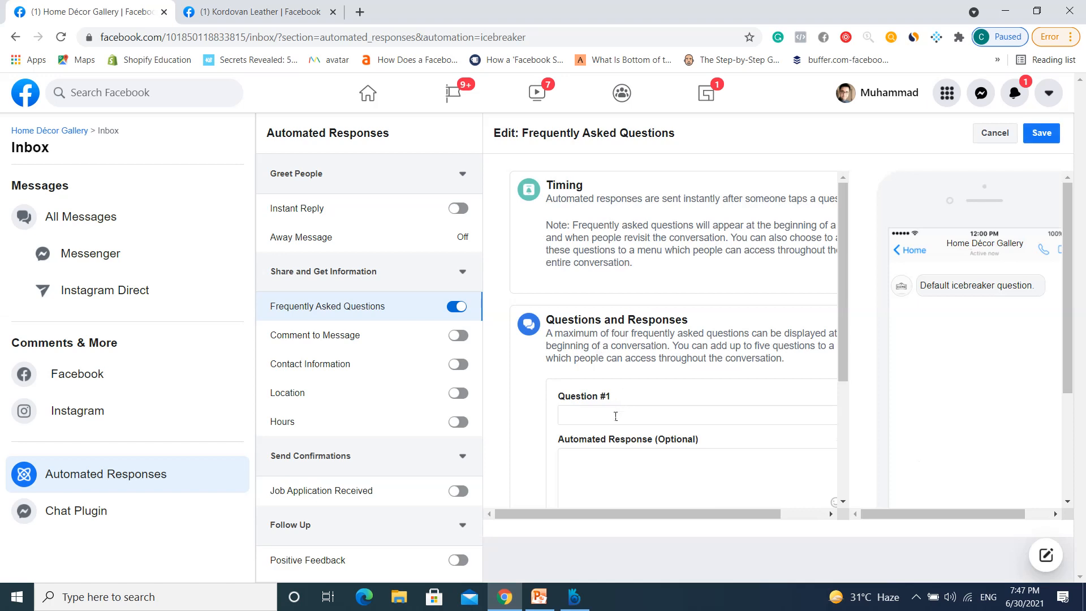
pyautogui.scroll(-2, 612, 416)
pyautogui.scroll(-1, 612, 416)
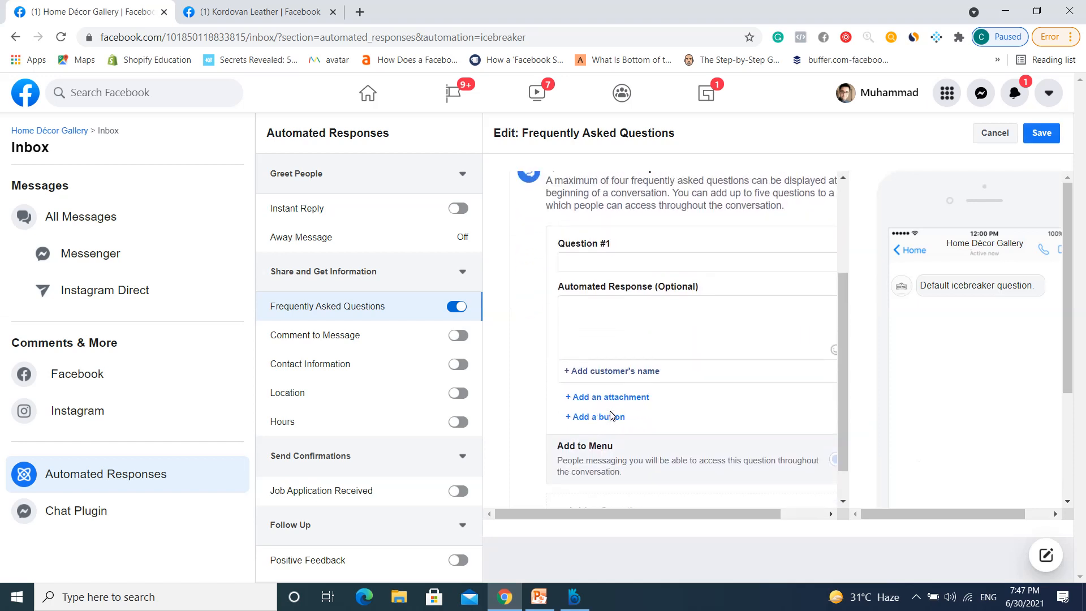
pyautogui.hscroll(2, 612, 415)
pyautogui.click(583, 265)
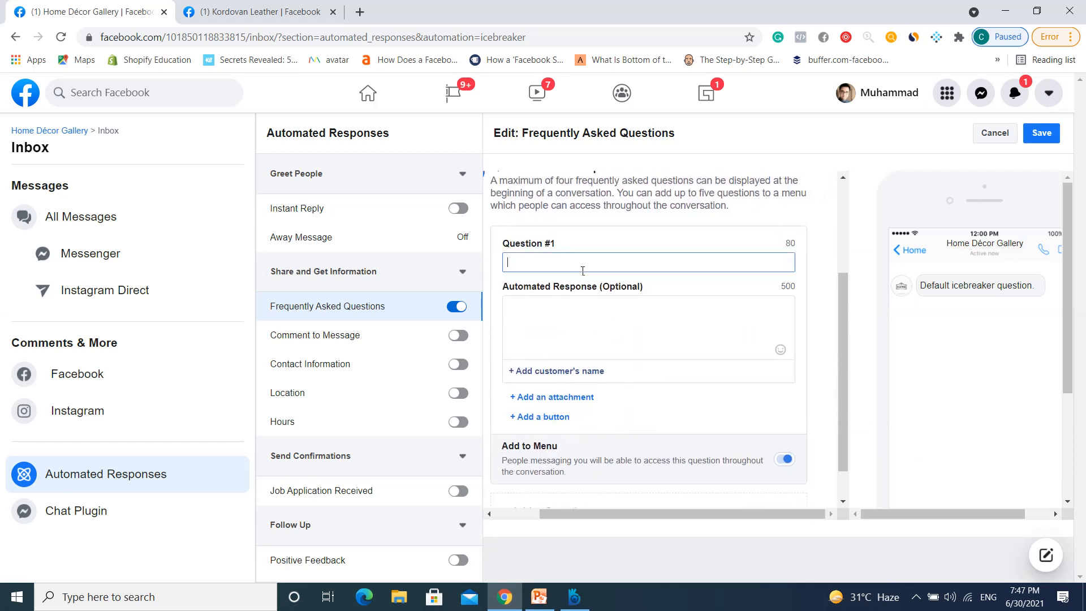
pyautogui.write('What is the delivery time?')
# Write the first question's automated response as the recipient's first name placeholder followed by "It will take 2-3 days"
pyautogui.click(594, 318)
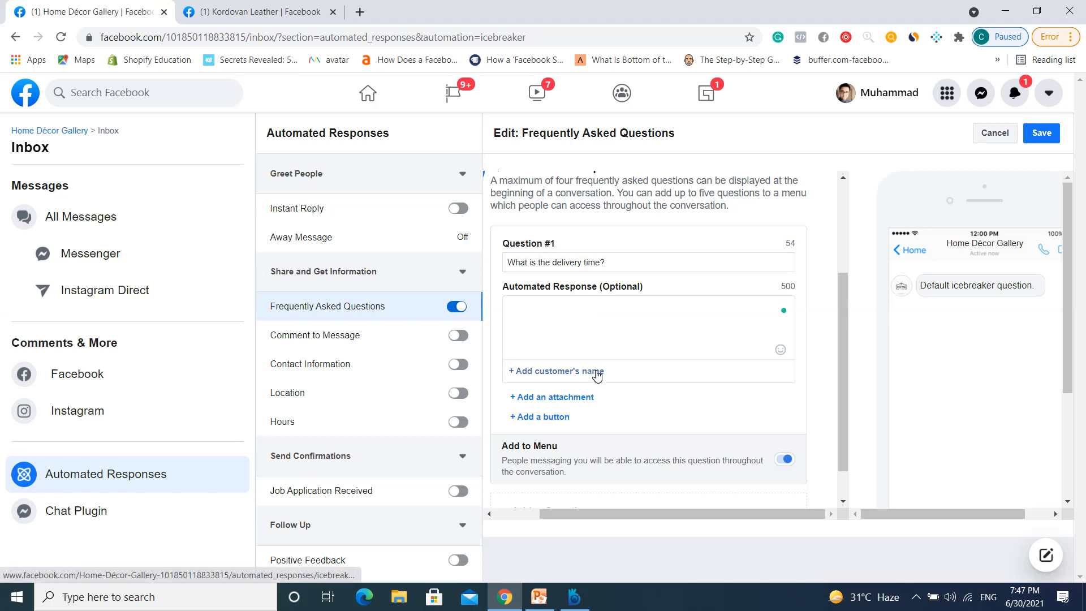
pyautogui.click(596, 373)
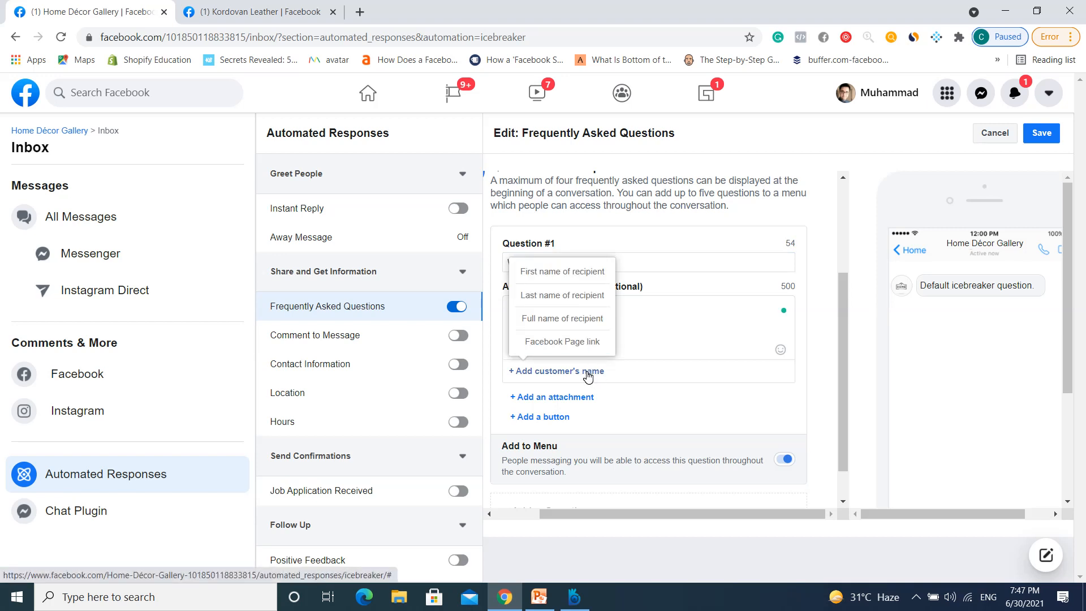
pyautogui.click(558, 271)
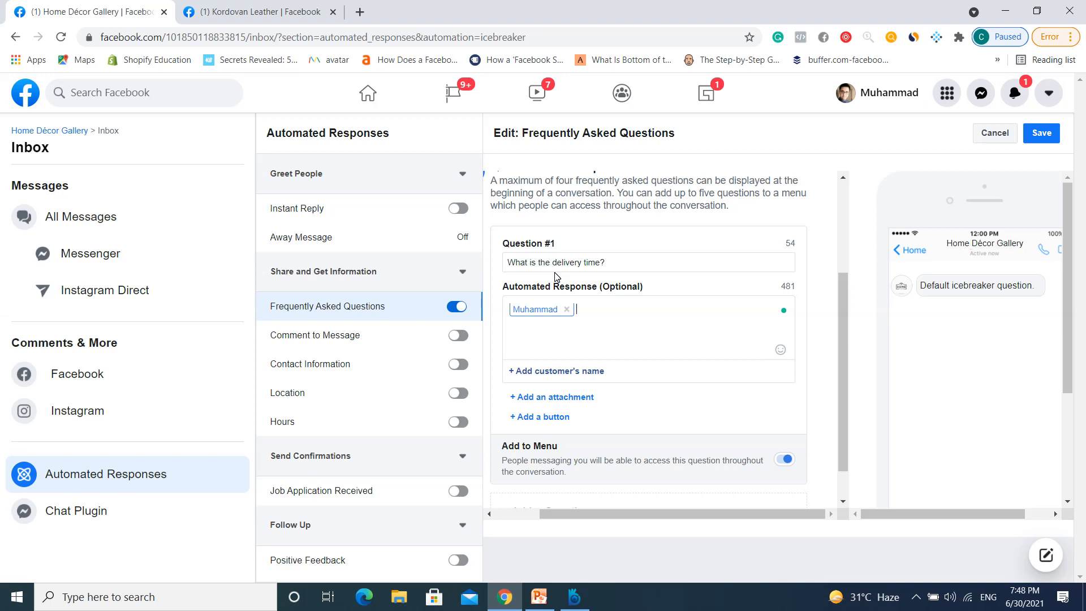
pyautogui.write('It will take 2-3 days')
# Add a second frequently asked question reading "Can we pay via debit card?"
pyautogui.scroll(-1, 571, 430)
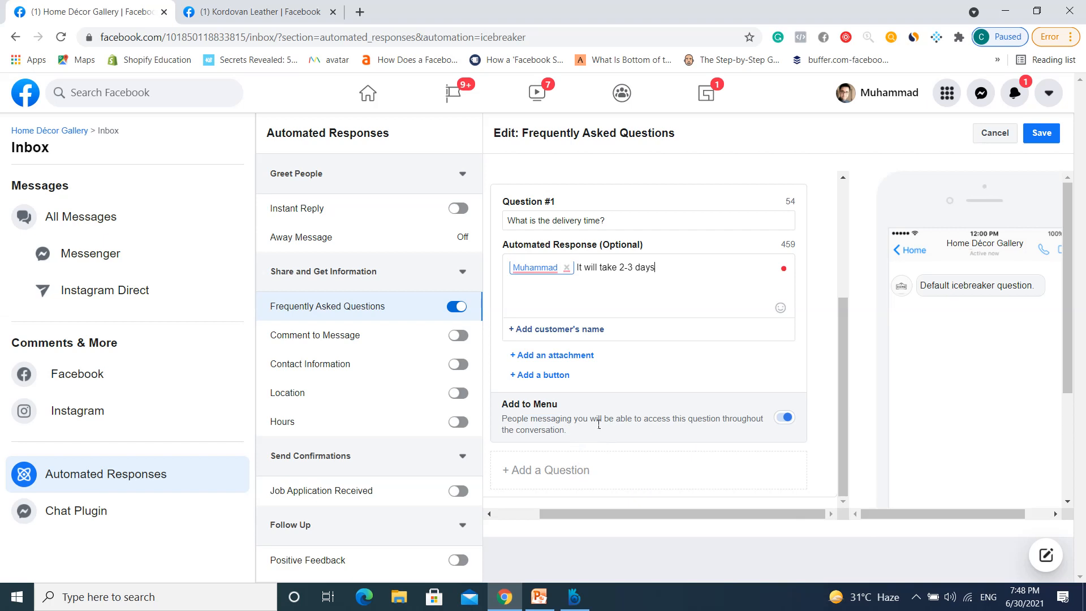
pyautogui.click(575, 468)
pyautogui.scroll(-2, 580, 462)
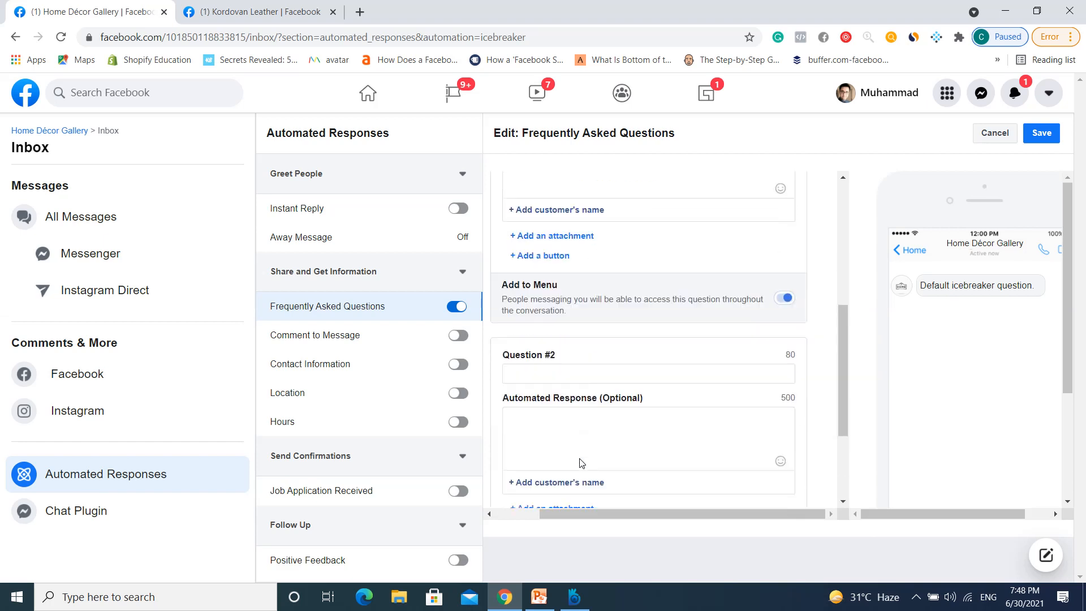
pyautogui.click(570, 376)
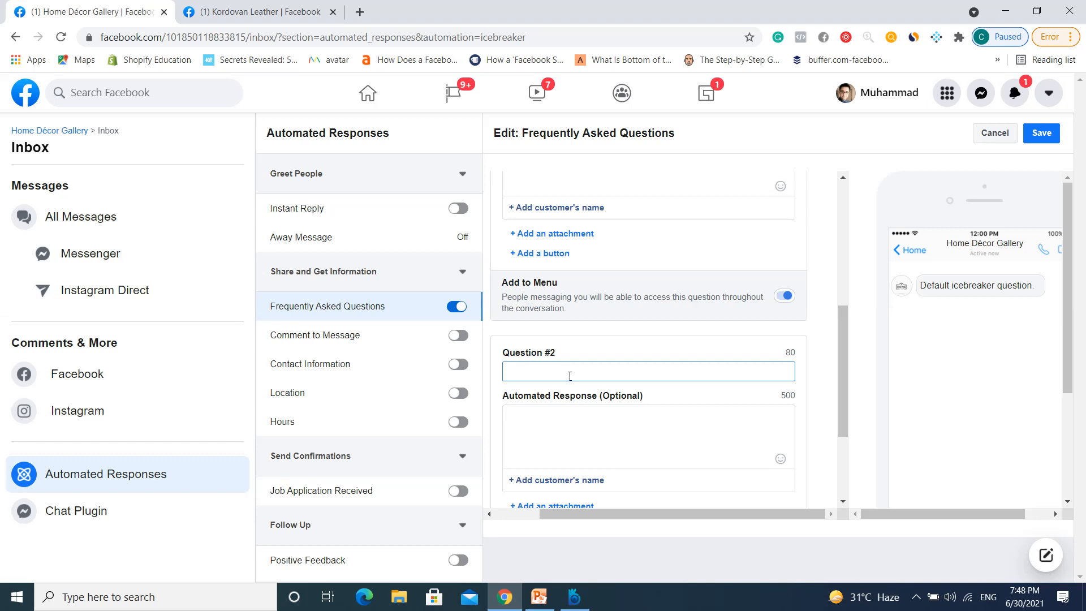
pyautogui.write('Can we pay via debit card?')
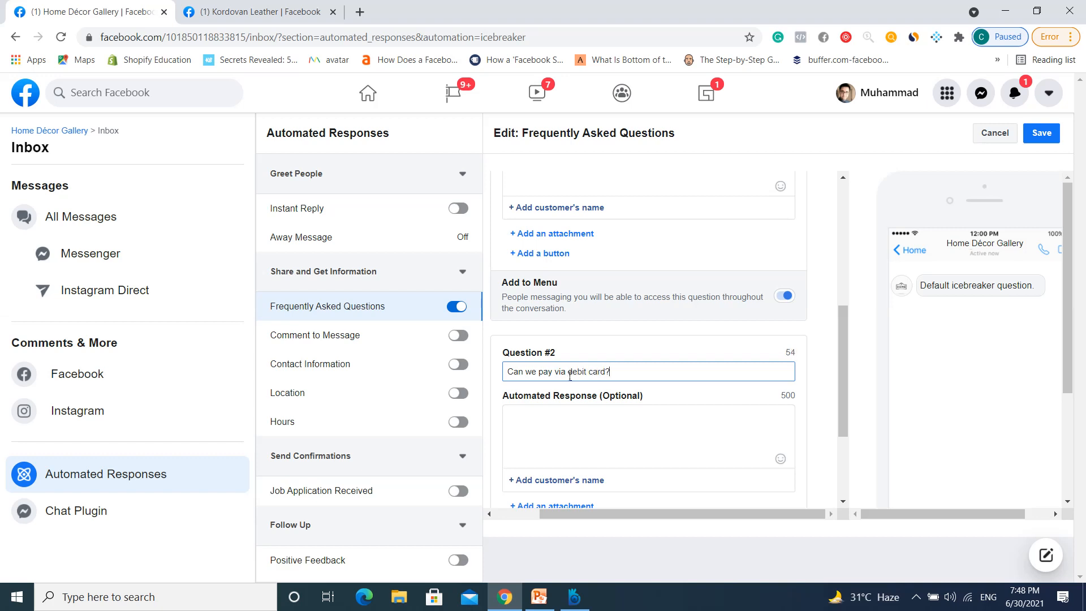
# Enter "Yes You can" as the second question's automated response and save the frequently asked questions
pyautogui.click(598, 429)
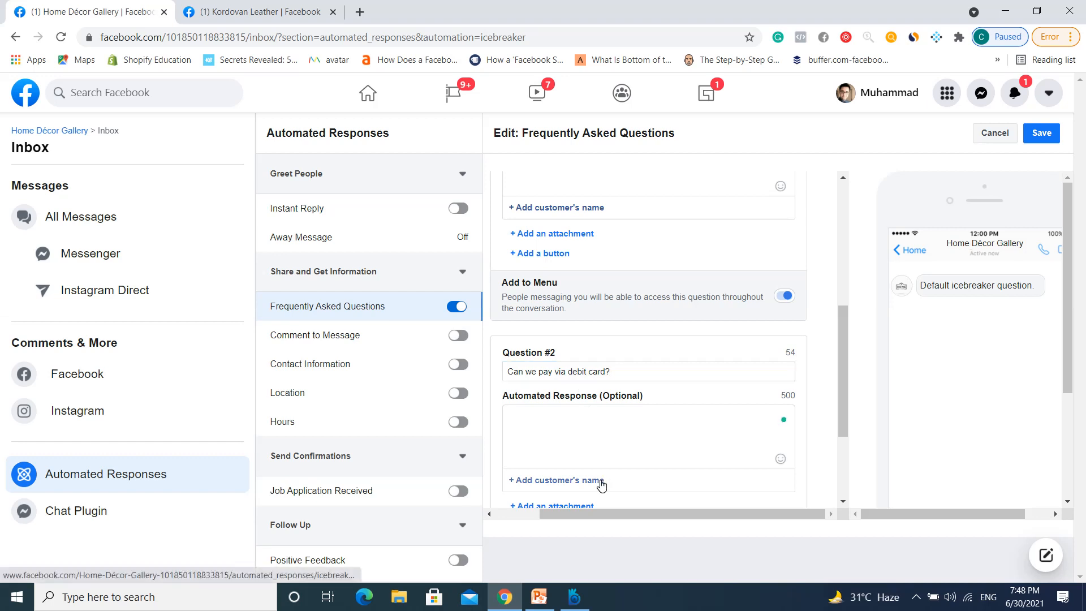
pyautogui.write('Yes Y')
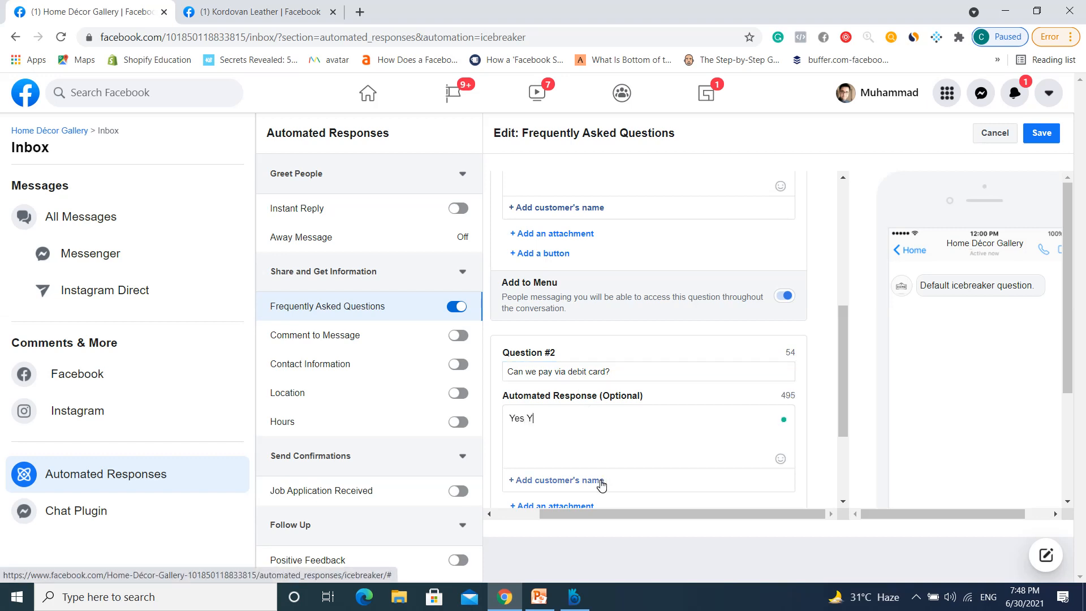
pyautogui.write('ou can')
pyautogui.scroll(-3, 601, 486)
pyautogui.click(1041, 133)
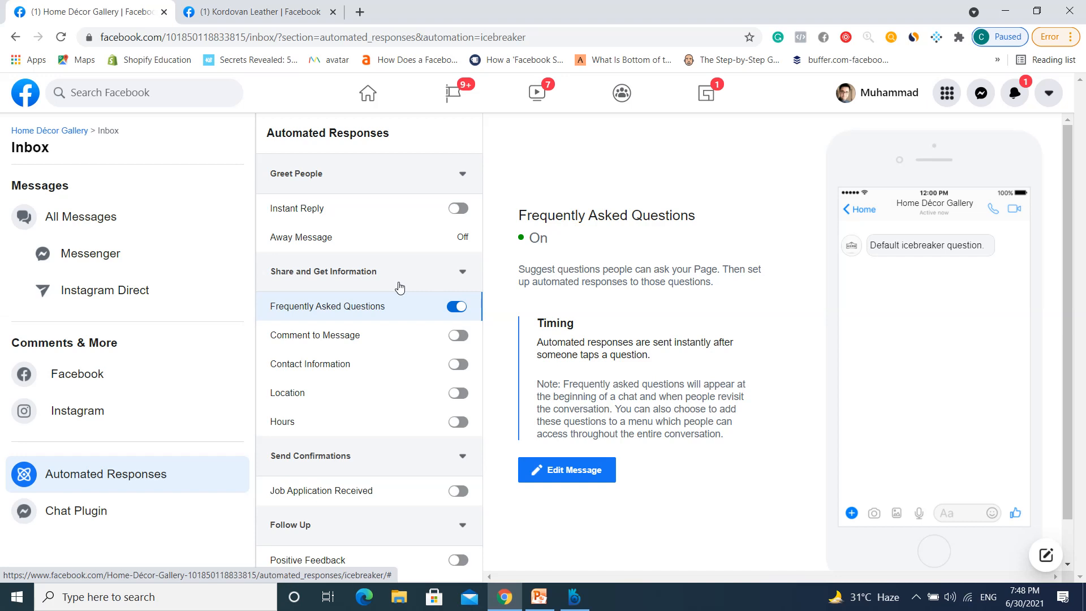
# Return to the Home Décor Gallery page's Messaging settings and turn on Show a greeting for Messenger conversations
pyautogui.click(55, 131)
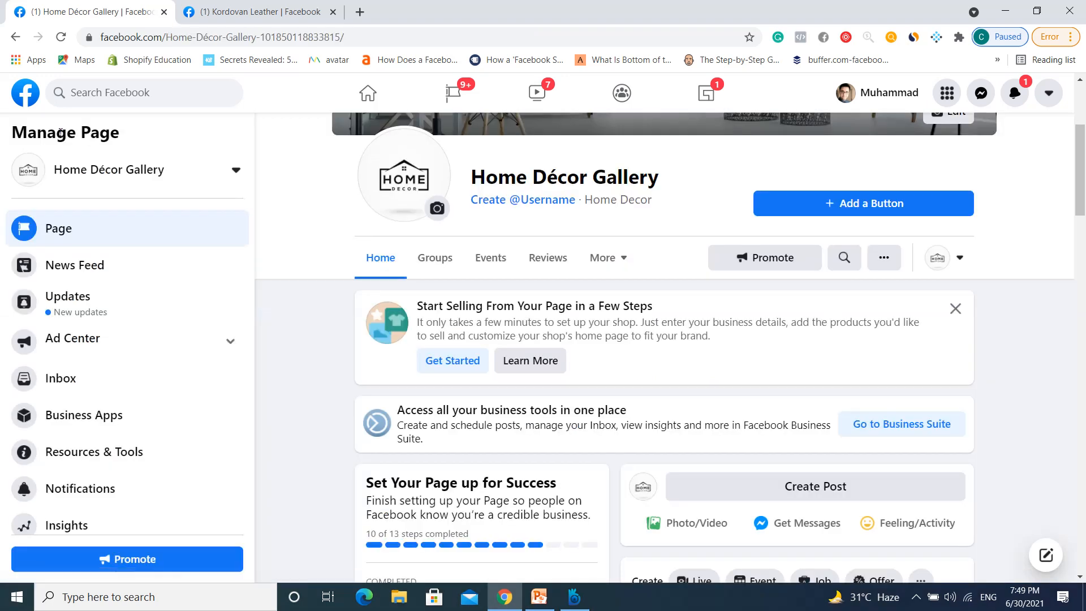
pyautogui.scroll(-3, 62, 453)
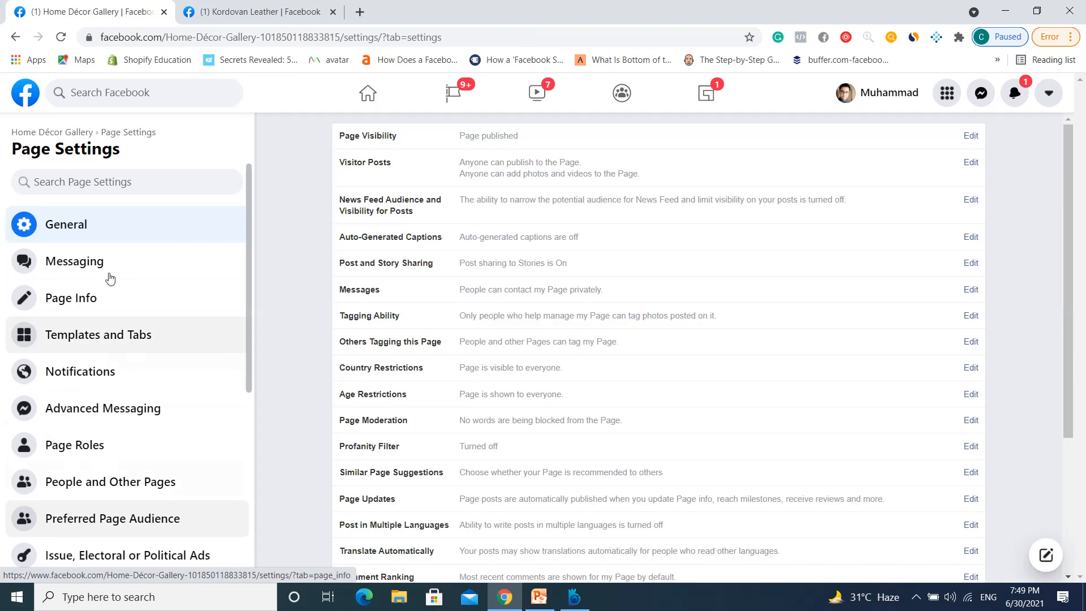
pyautogui.click(102, 265)
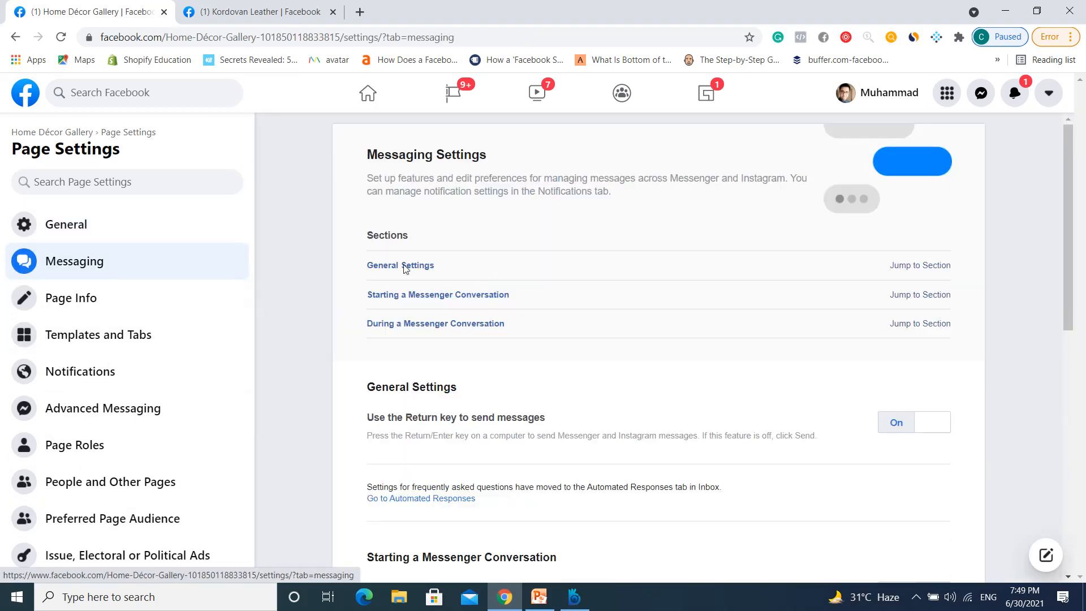
pyautogui.scroll(-3, 554, 335)
pyautogui.scroll(-3, 555, 334)
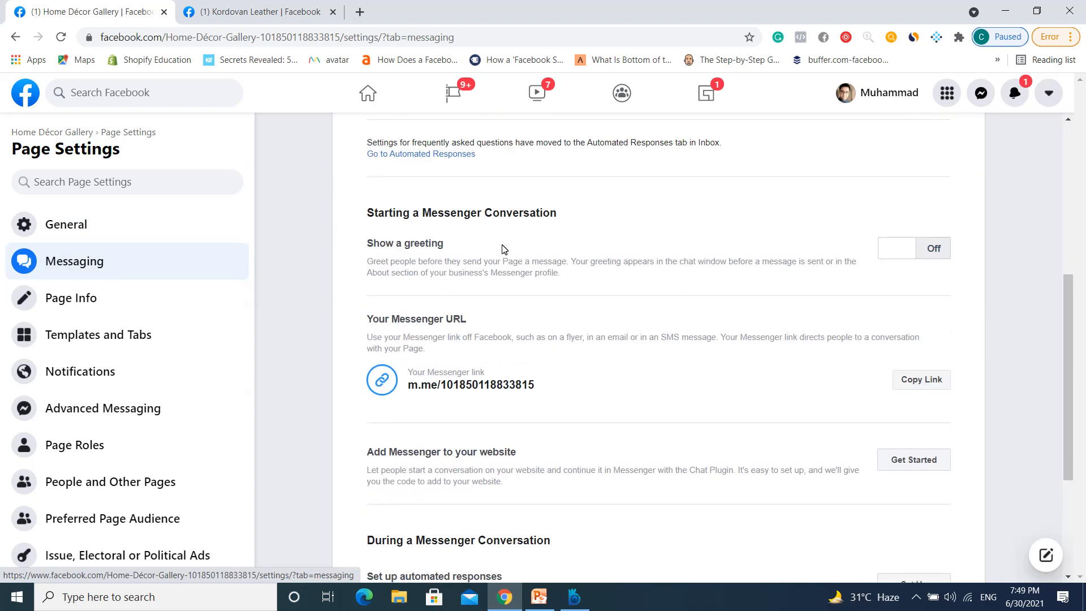
pyautogui.click(937, 258)
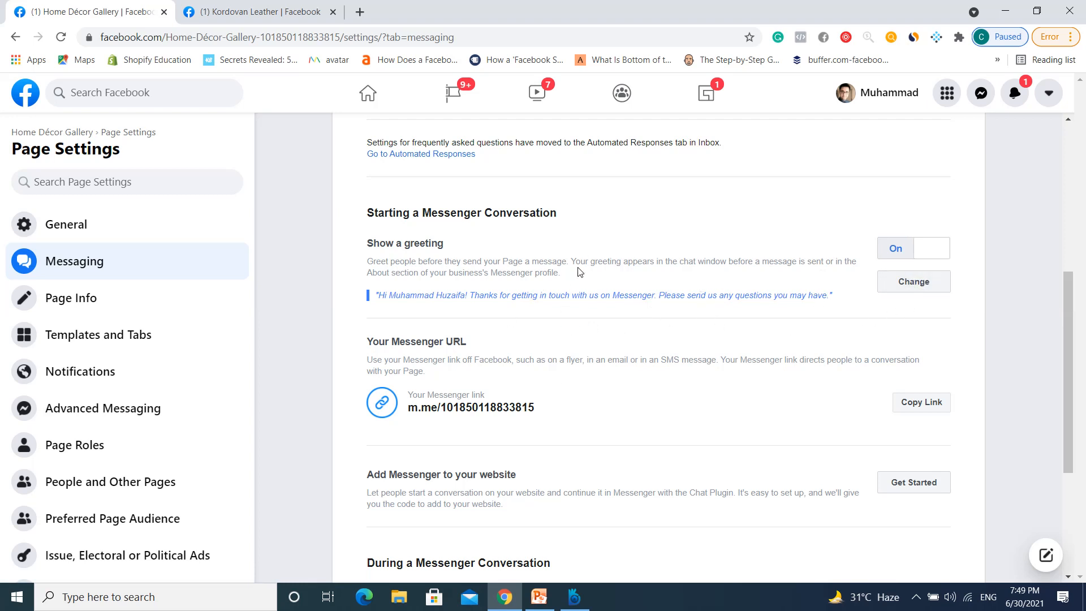
# Review the Messenger URL, website chat, automated responses and message sender options in the Messaging settings
pyautogui.scroll(-2, 578, 272)
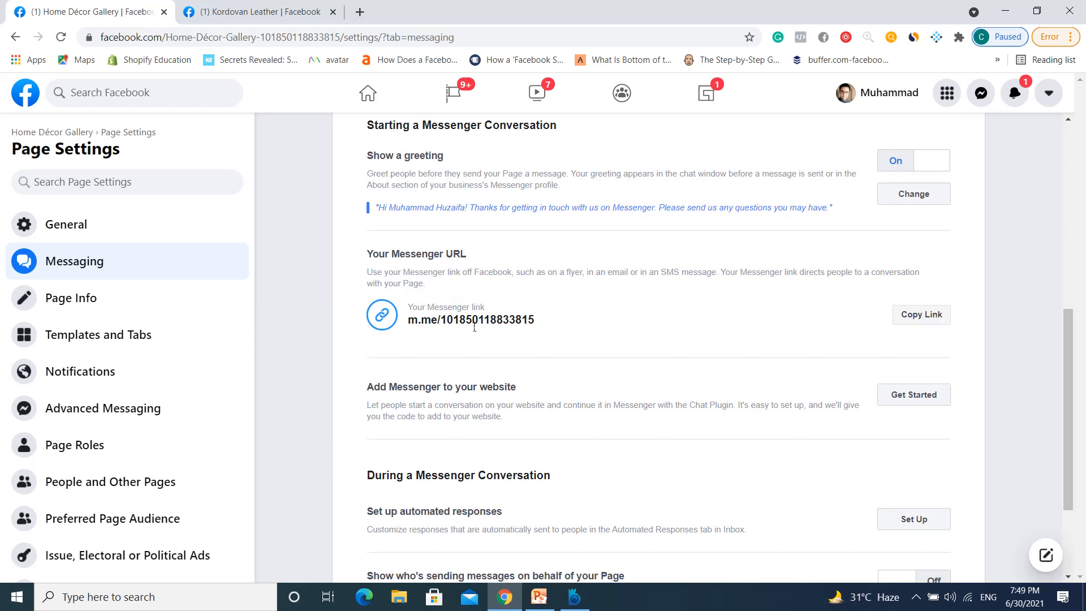
pyautogui.scroll(-2, 473, 325)
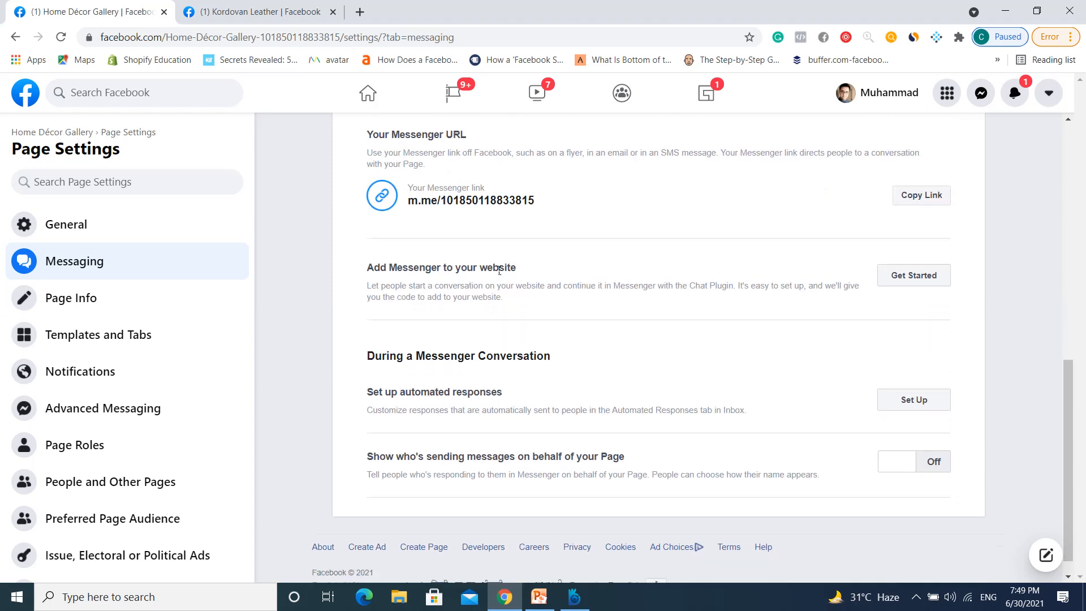
pyautogui.scroll(-1, 500, 271)
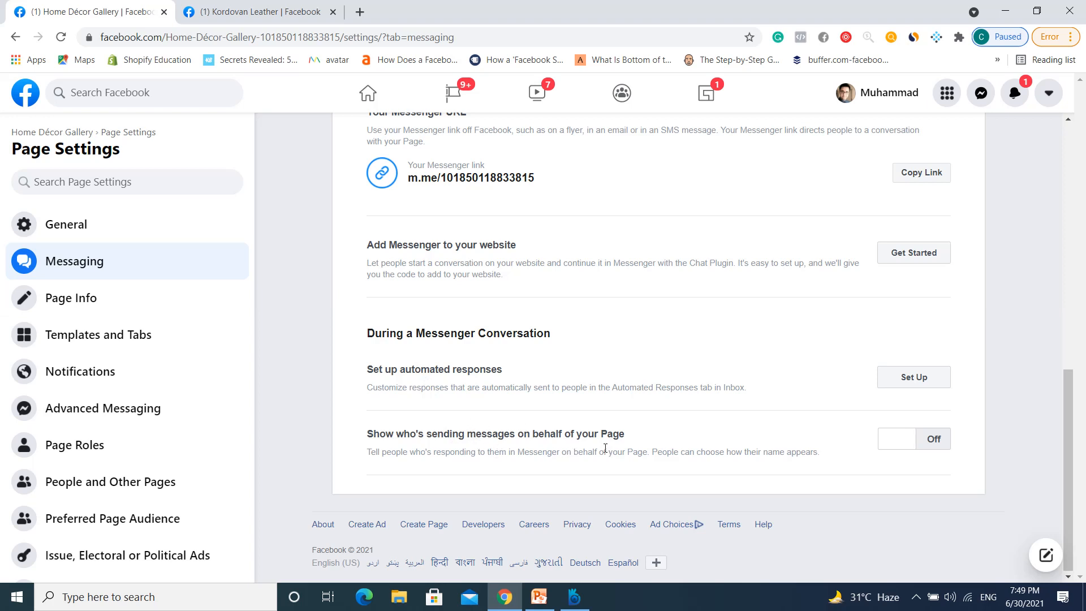
pyautogui.scroll(1, 610, 452)
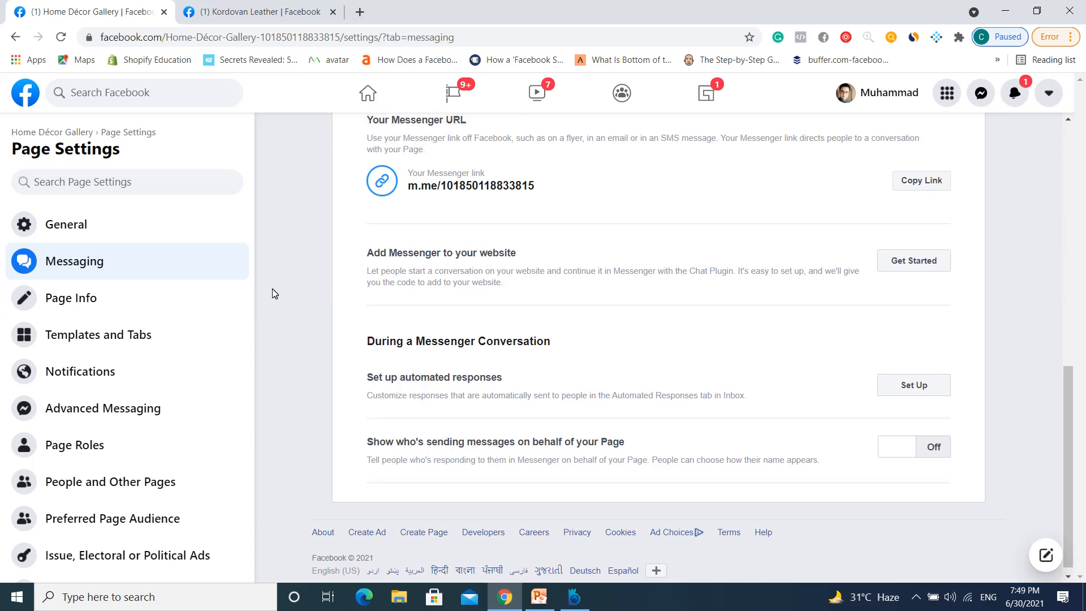
pyautogui.scroll(10, 501, 244)
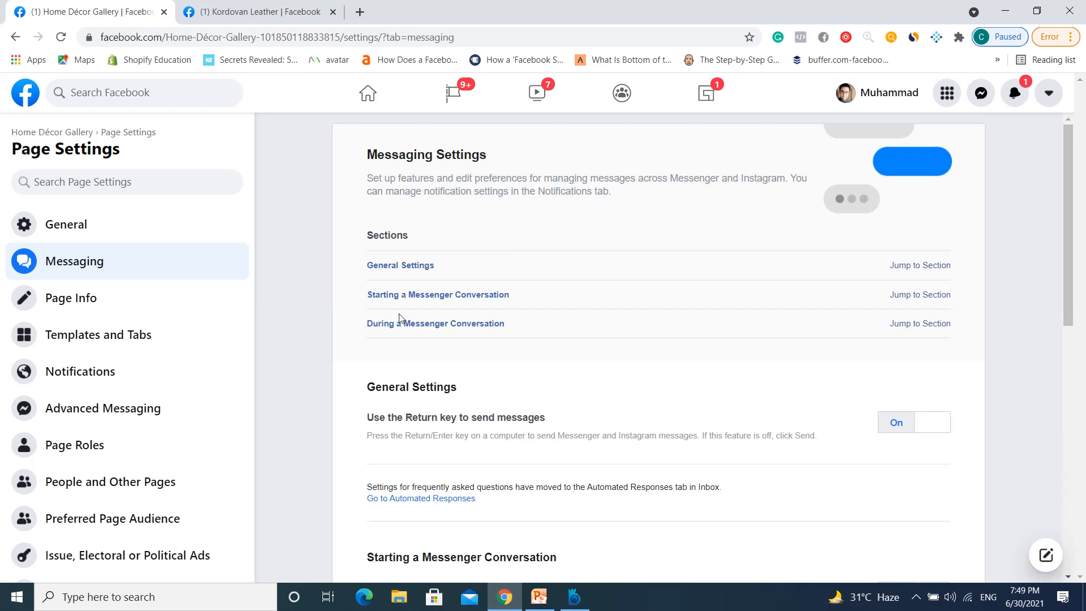
# Open the page's Automated Responses from the Messaging settings and turn on Instant Reply
pyautogui.click(445, 499)
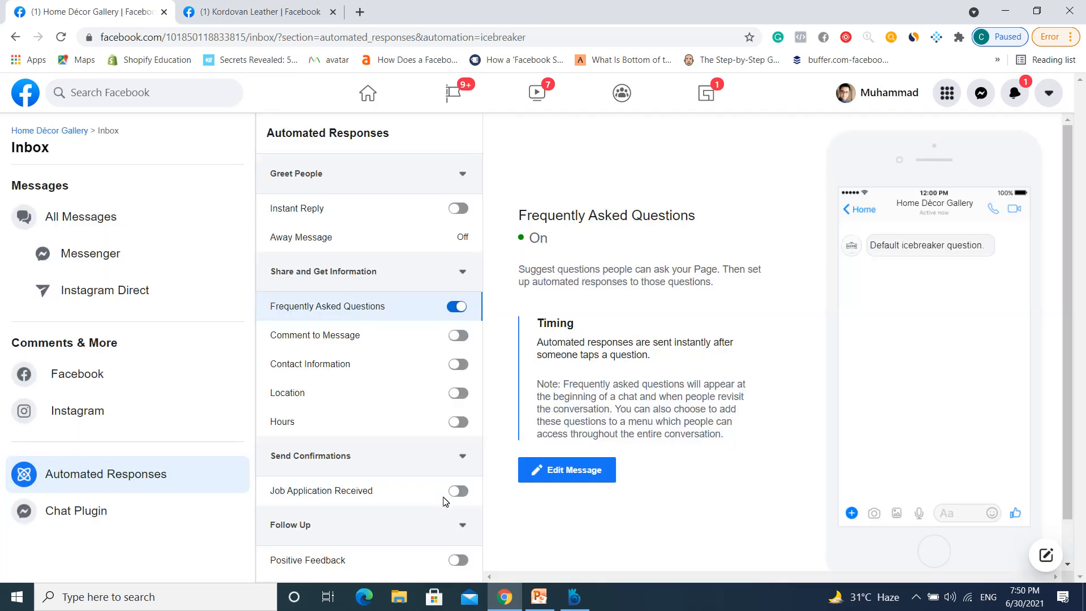
pyautogui.click(371, 219)
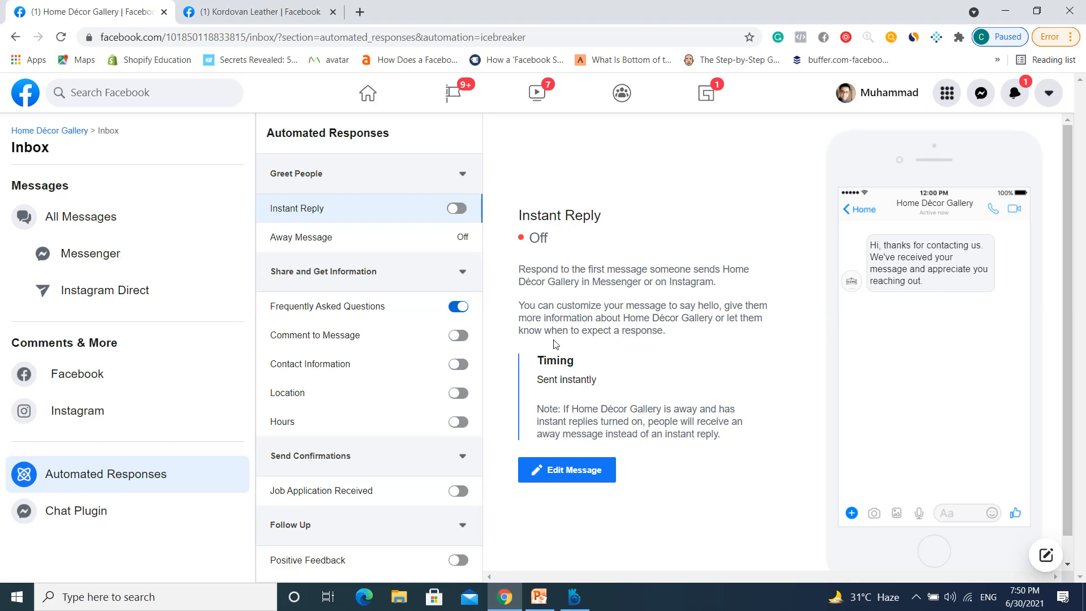
pyautogui.click(470, 210)
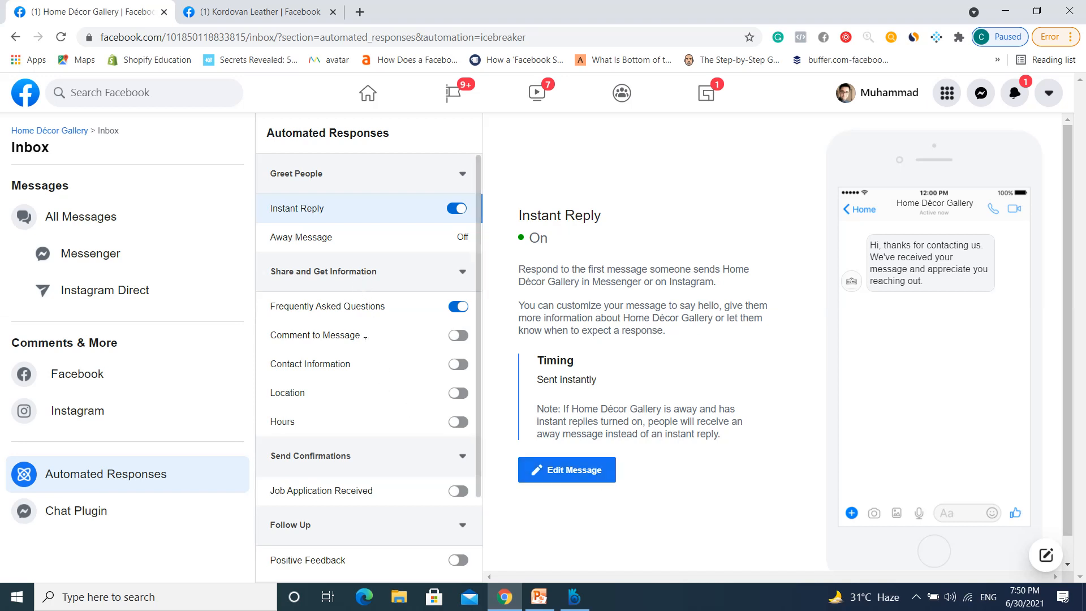
pyautogui.scroll(-2, 365, 342)
pyautogui.scroll(2, 367, 343)
# Return to the Home Décor Gallery page's settings and open the Templates and Tabs section after viewing Page Info
pyautogui.click(61, 134)
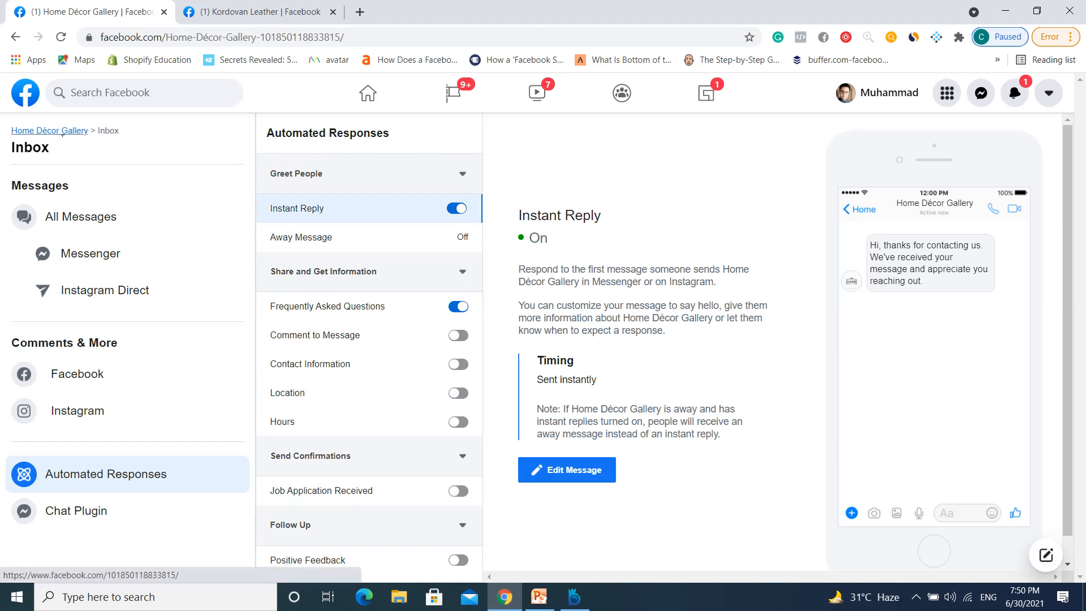
pyautogui.scroll(-4, 357, 494)
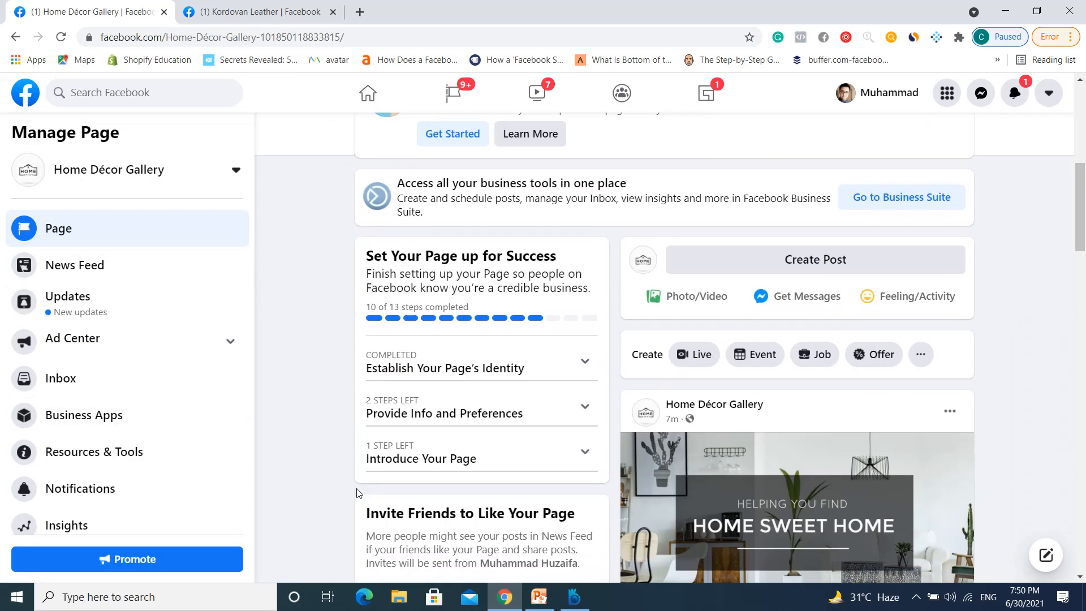
pyautogui.scroll(-5, 310, 440)
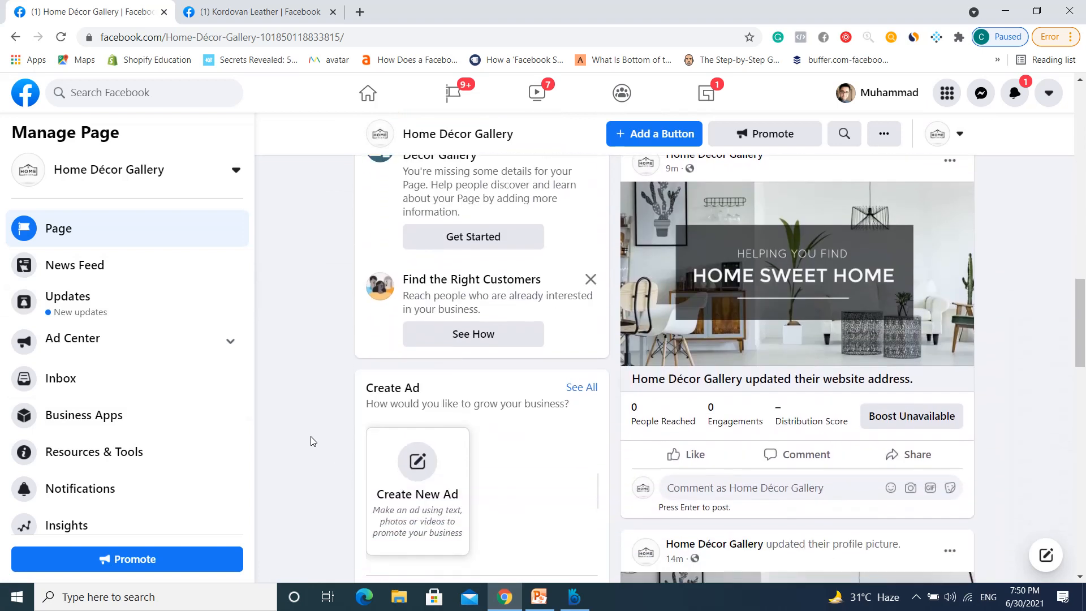
pyautogui.scroll(-3, 223, 442)
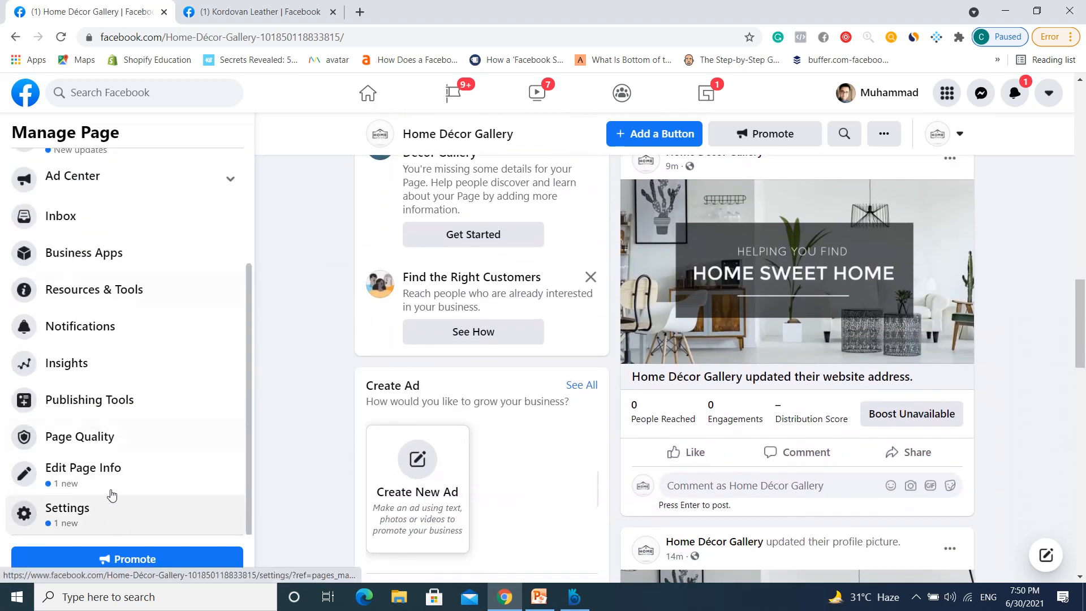
pyautogui.click(81, 508)
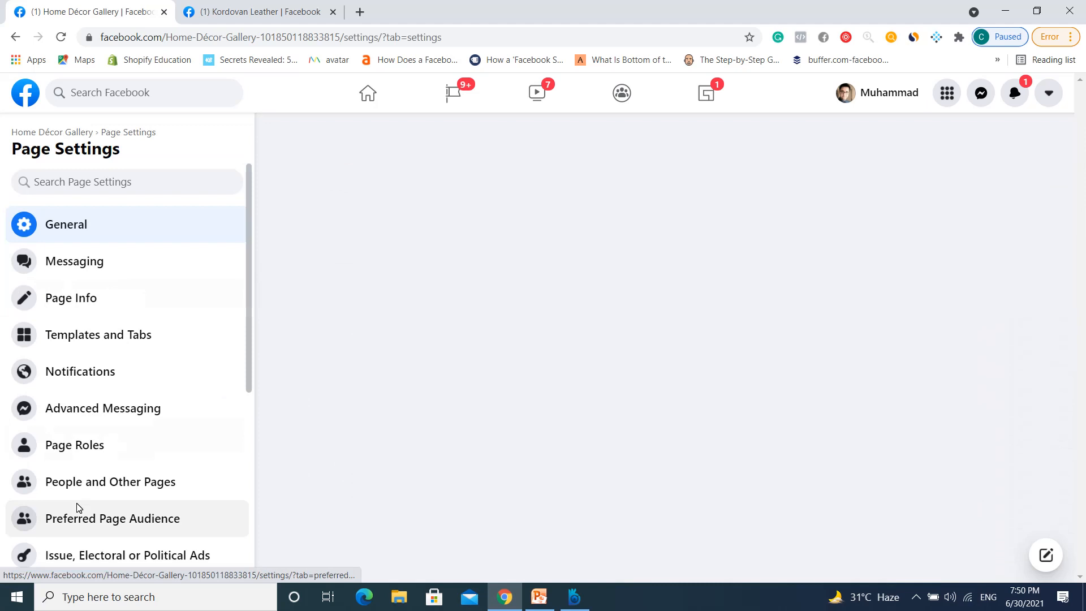
pyautogui.click(84, 299)
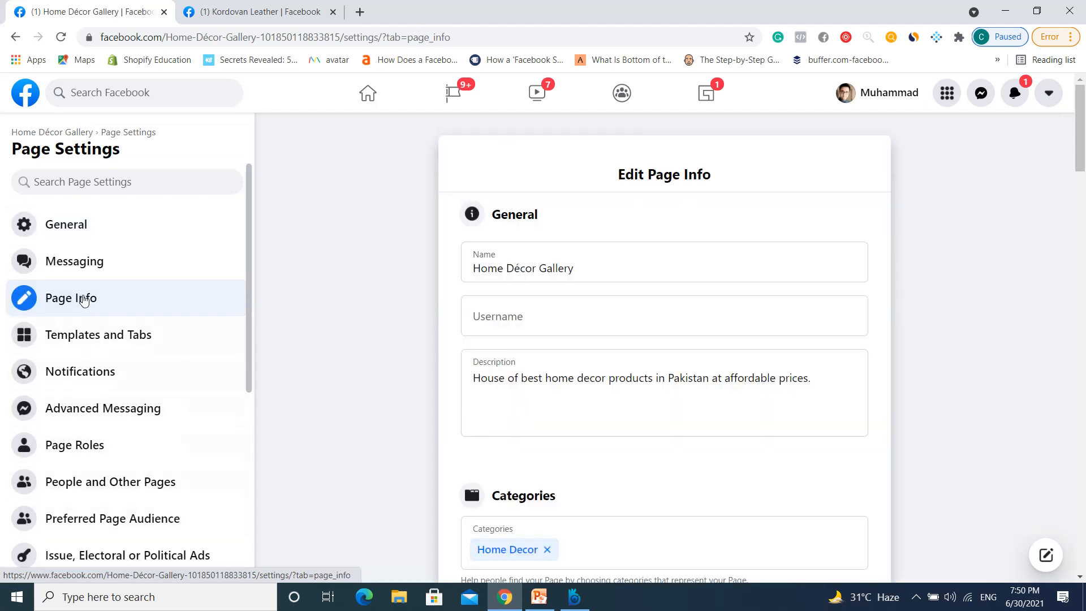
pyautogui.click(95, 337)
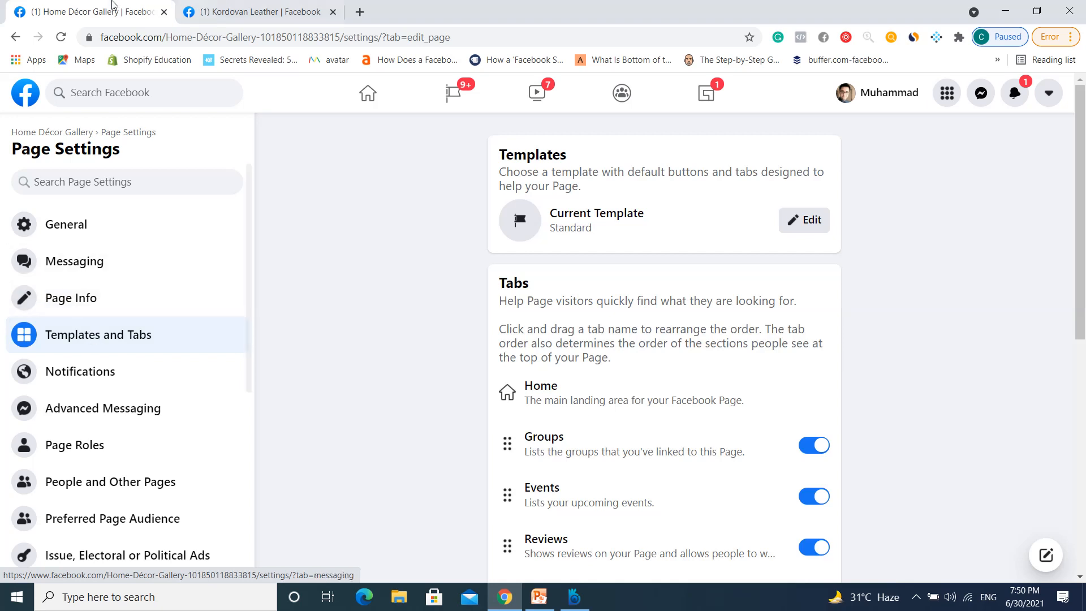
# View the Kordovan Leather page's tab layout as an example and return to Home Décor Gallery's template settings
pyautogui.click(257, 11)
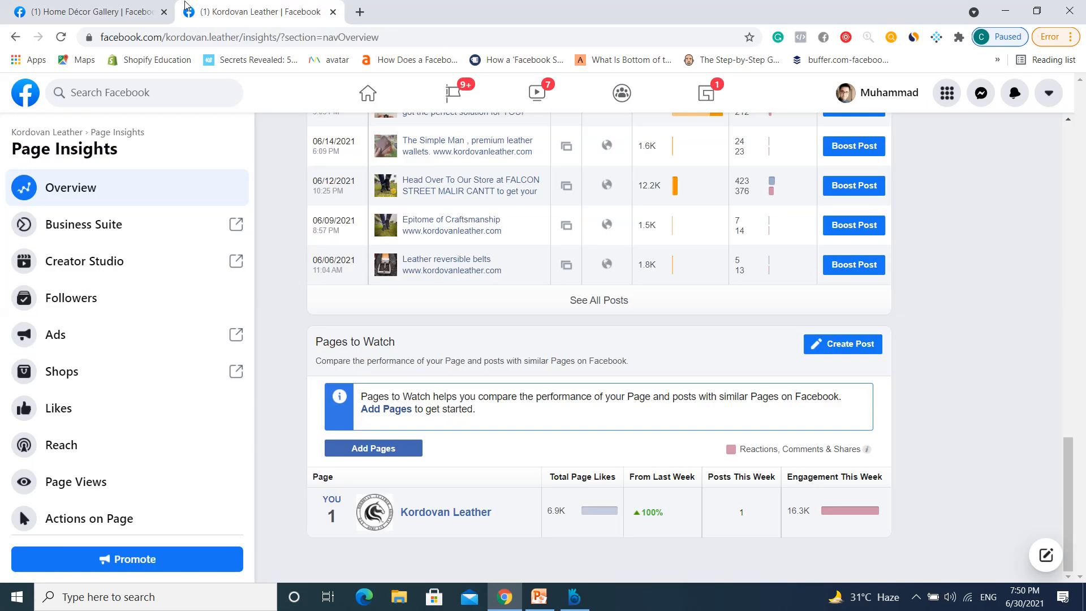
pyautogui.click(52, 137)
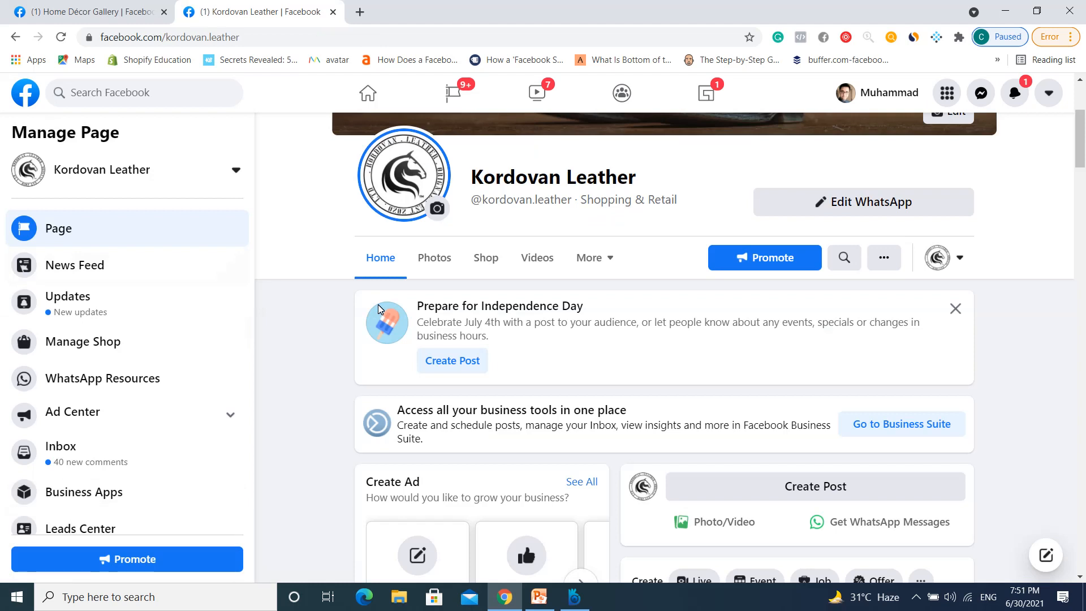
pyautogui.click(104, 7)
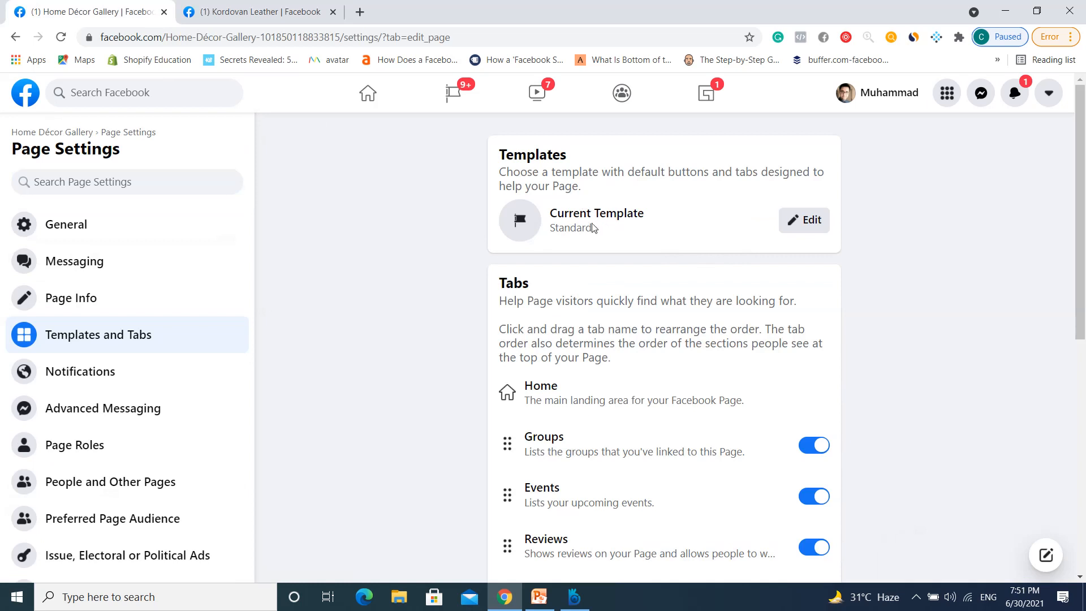
# Change the Home Décor Gallery page's template to Shopping and apply it
pyautogui.click(811, 220)
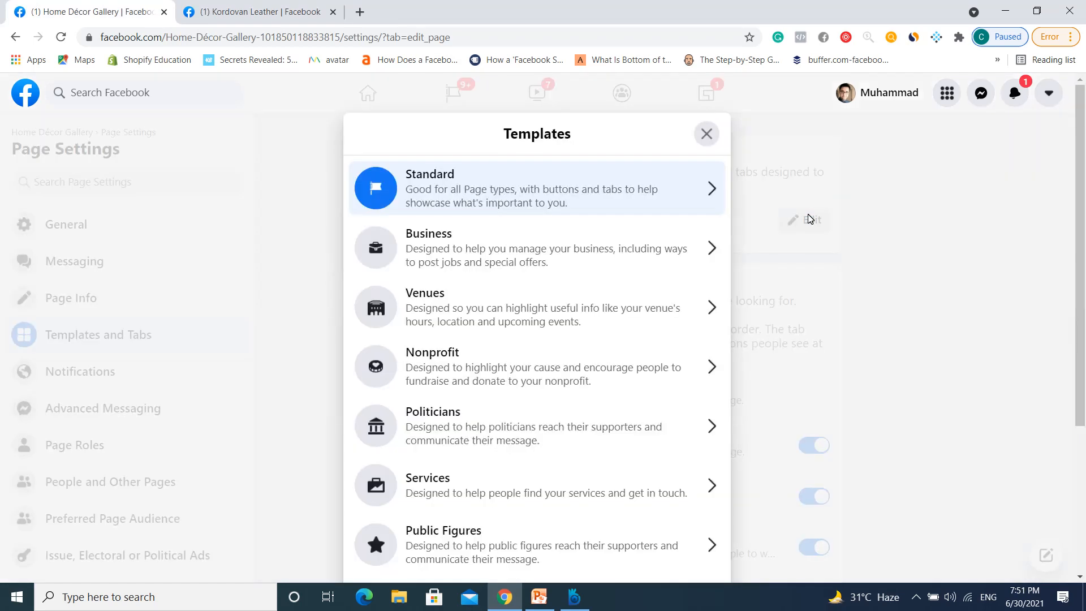
pyautogui.scroll(-3, 494, 339)
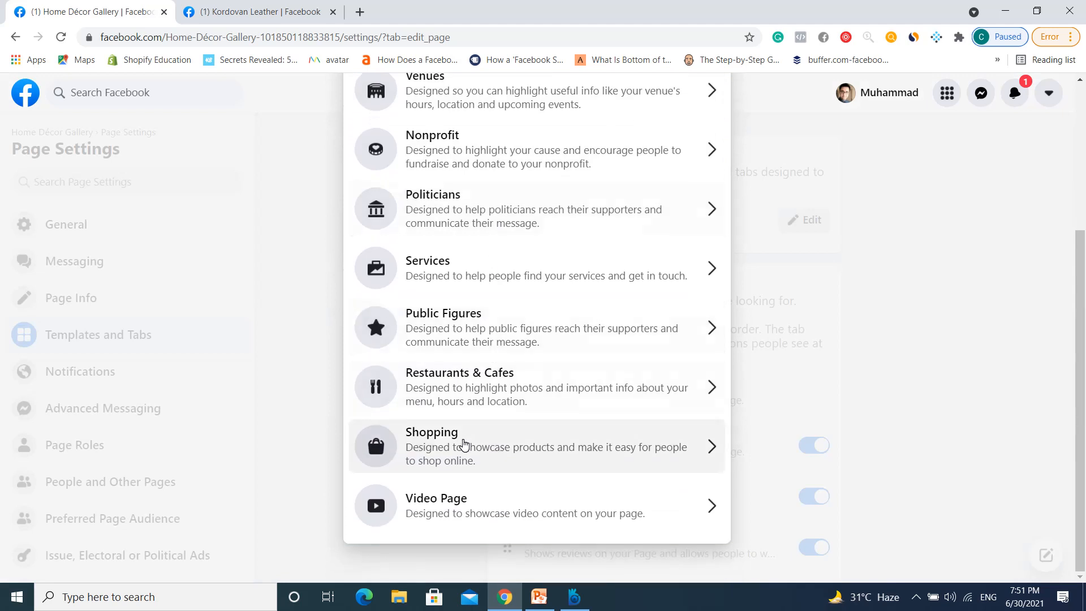
pyautogui.click(462, 445)
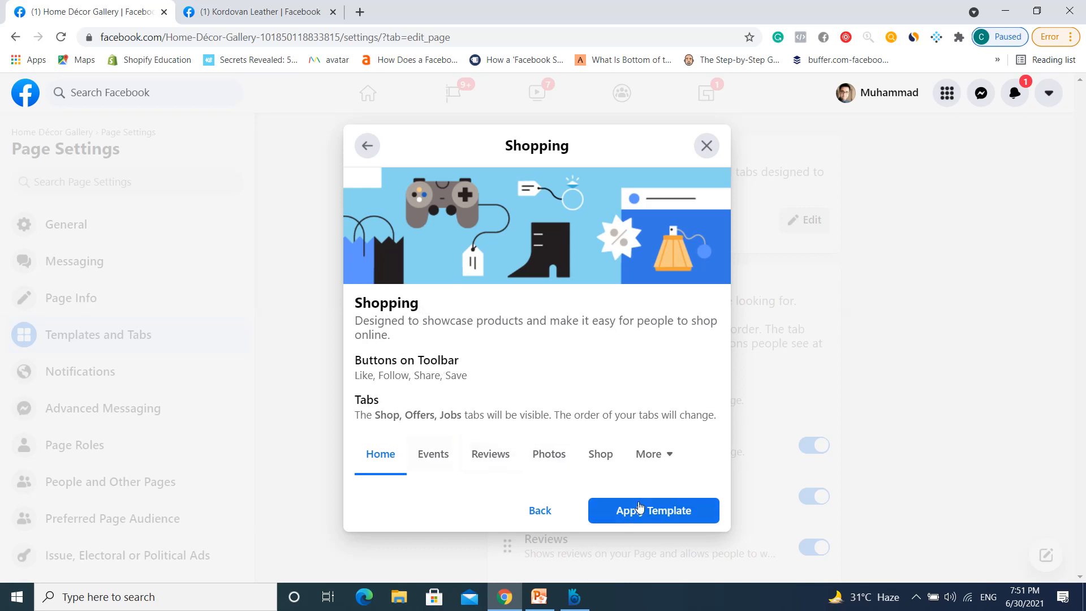
pyautogui.click(658, 521)
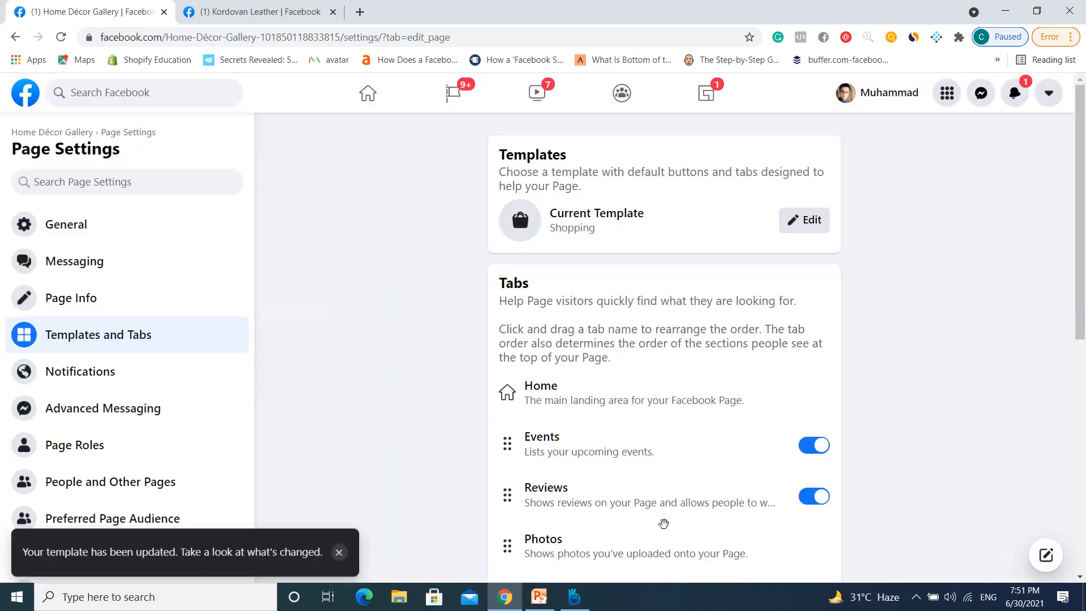
pyautogui.scroll(-1, 371, 422)
pyautogui.scroll(1, 371, 422)
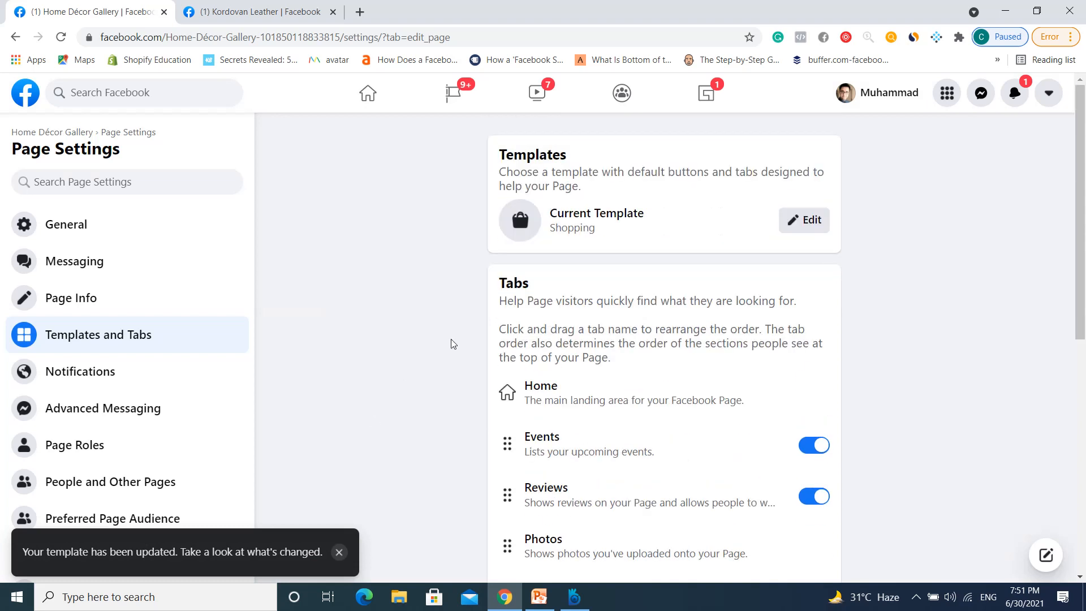
# Check Kordovan Leather's tab order, then on Home Décor Gallery move Events below Offers and Offers directly below Home
pyautogui.click(276, 8)
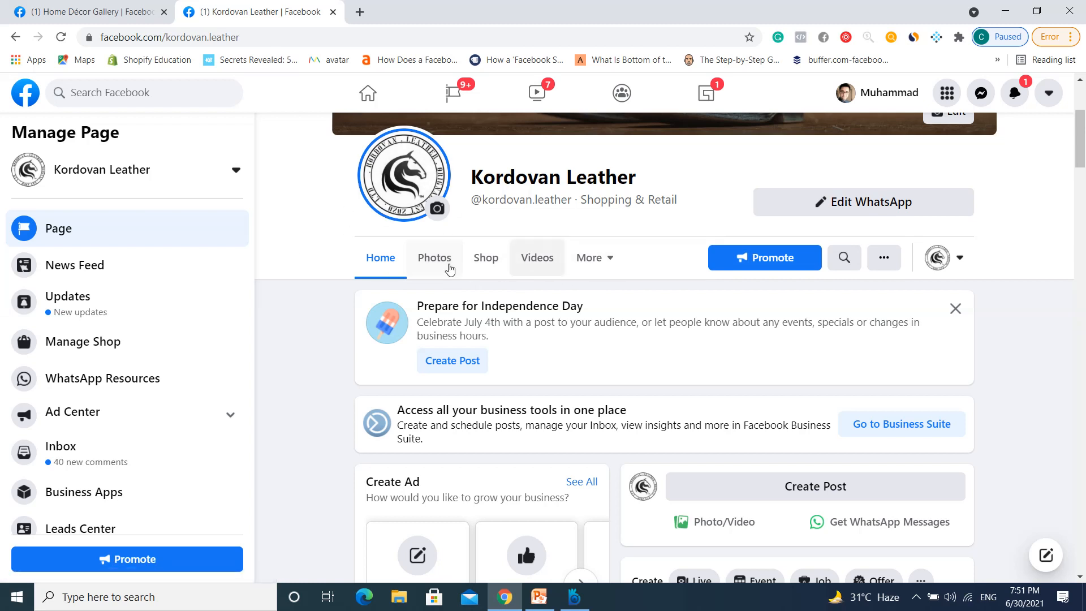
pyautogui.click(102, 10)
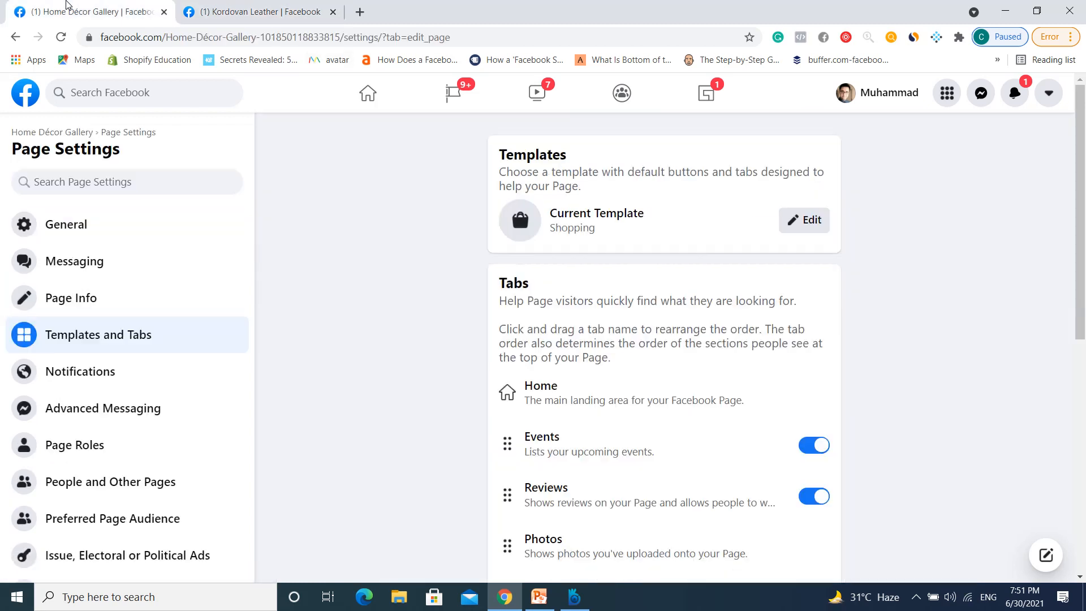
pyautogui.scroll(-3, 385, 324)
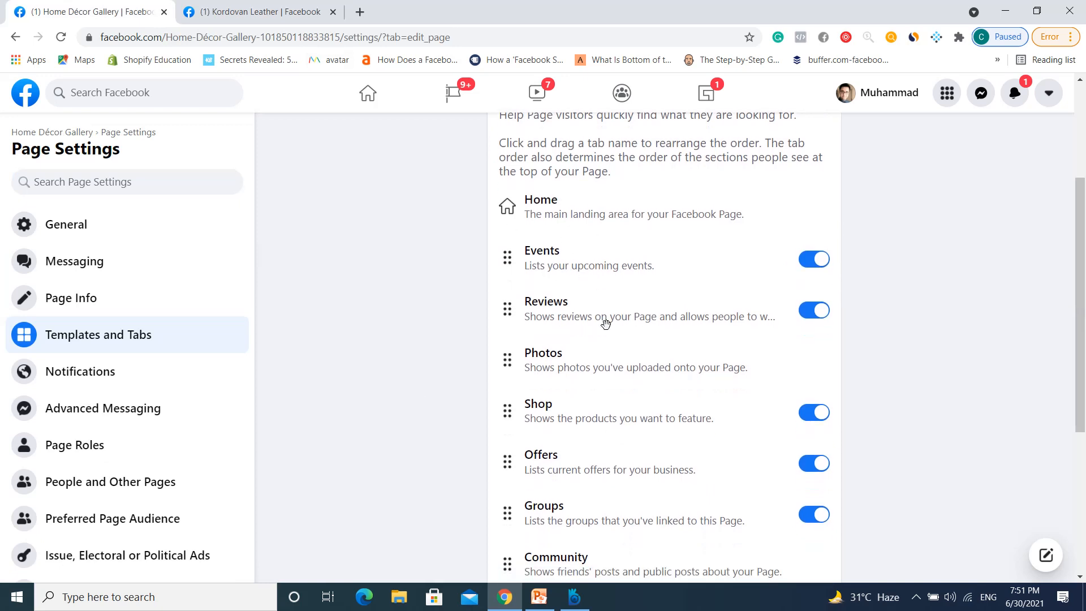
pyautogui.scroll(-1, 605, 322)
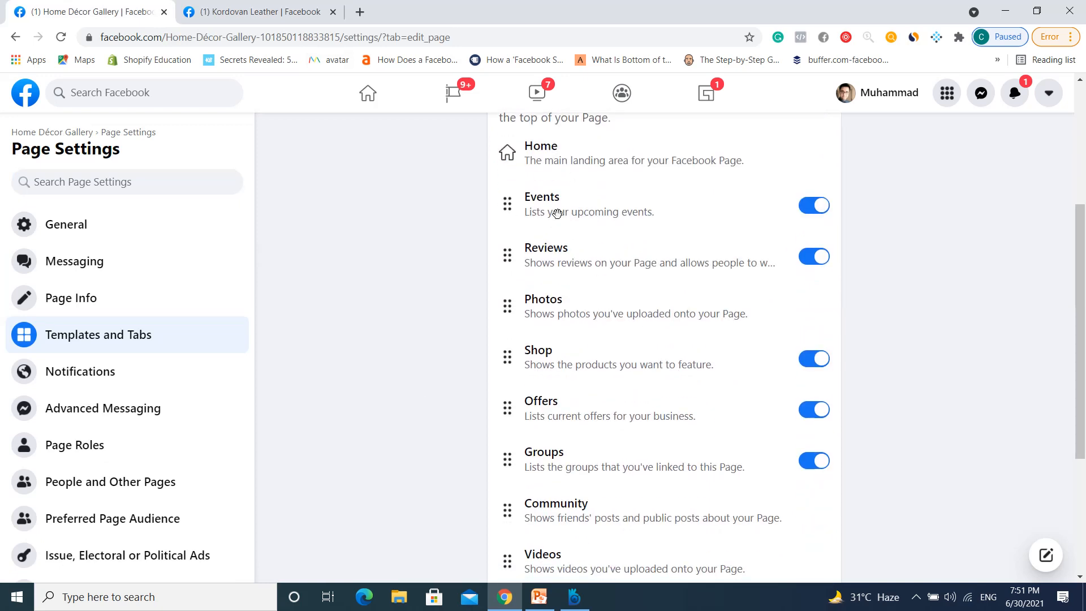
pyautogui.moveTo(519, 213); pyautogui.dragTo(511, 420)
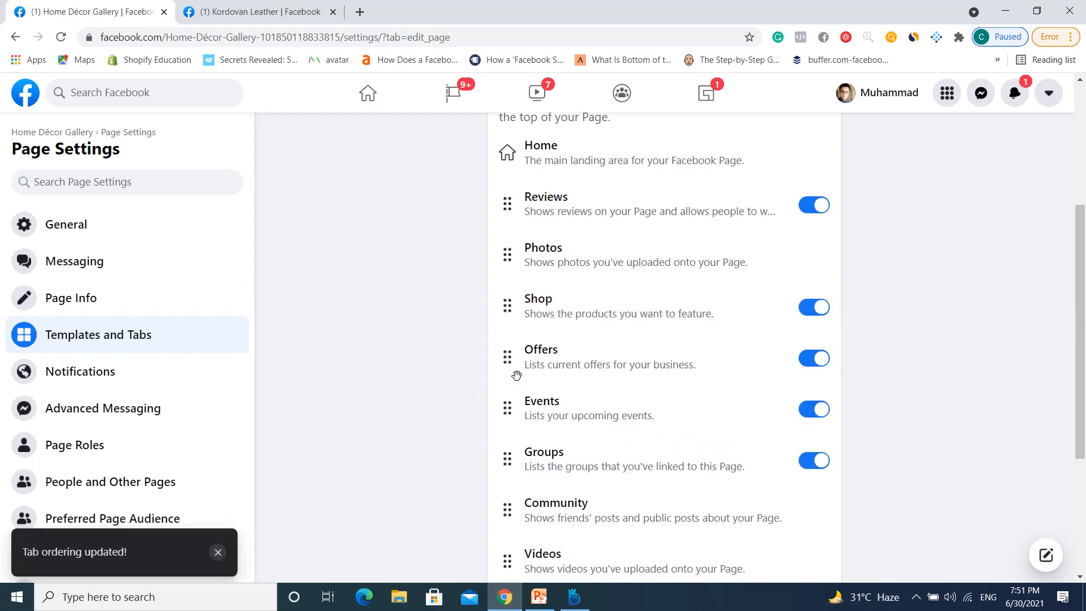
pyautogui.moveTo(516, 358); pyautogui.dragTo(512, 211)
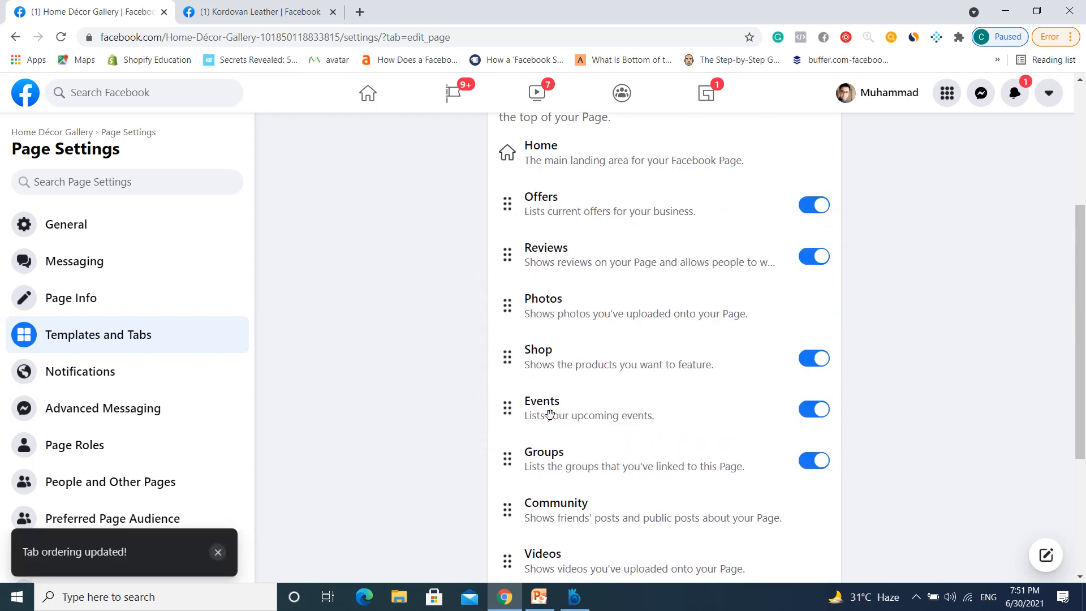
# Move the Reviews tab below Community, and reposition it directly below Shop
pyautogui.moveTo(508, 256); pyautogui.dragTo(528, 517)
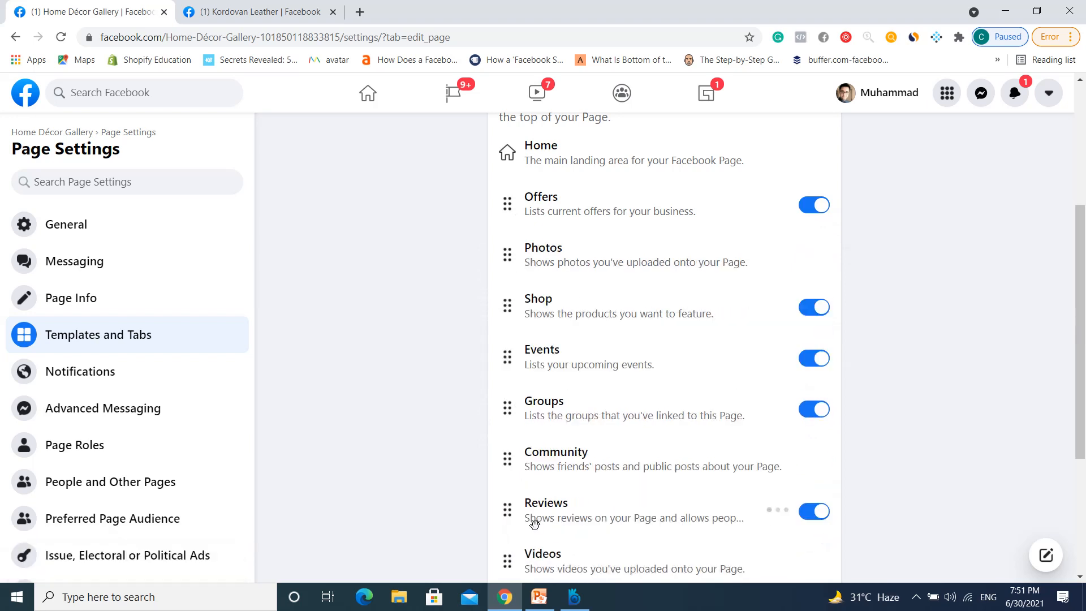
pyautogui.scroll(-1, 561, 276)
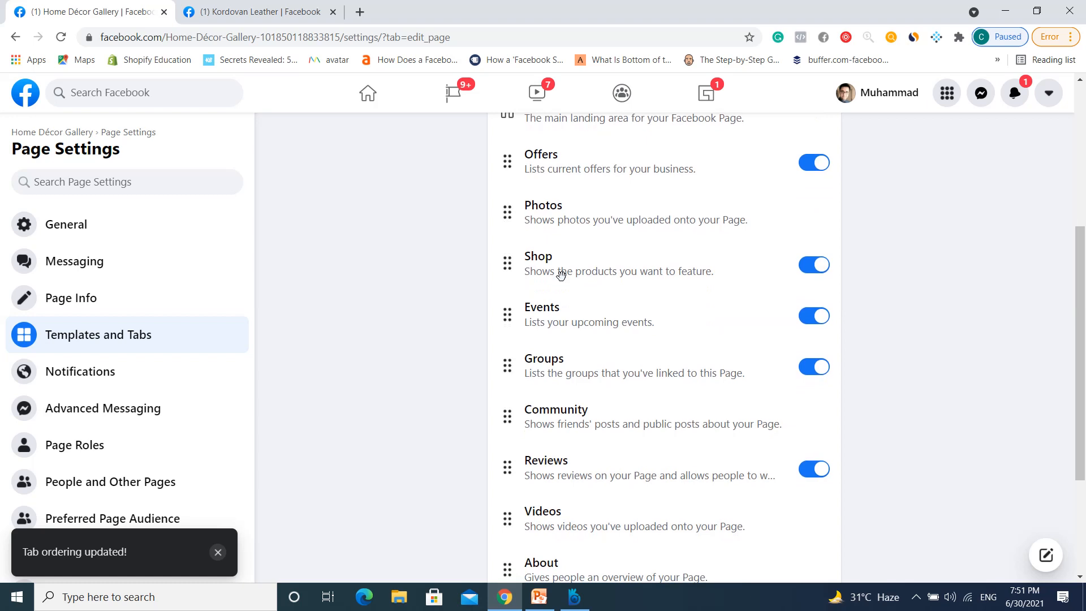
pyautogui.scroll(-3, 552, 341)
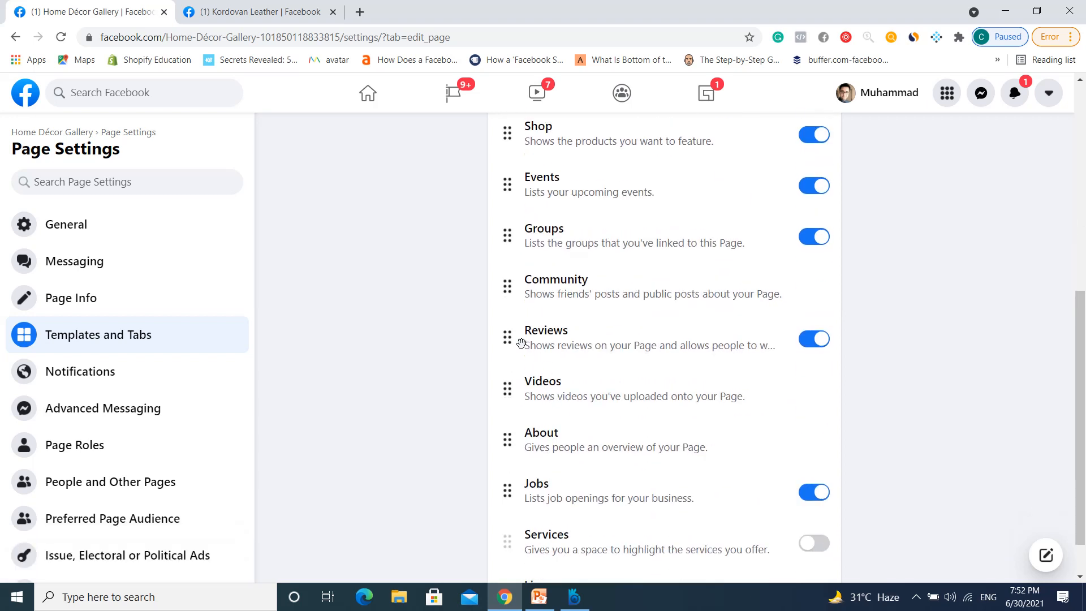
pyautogui.moveTo(521, 343); pyautogui.dragTo(510, 180)
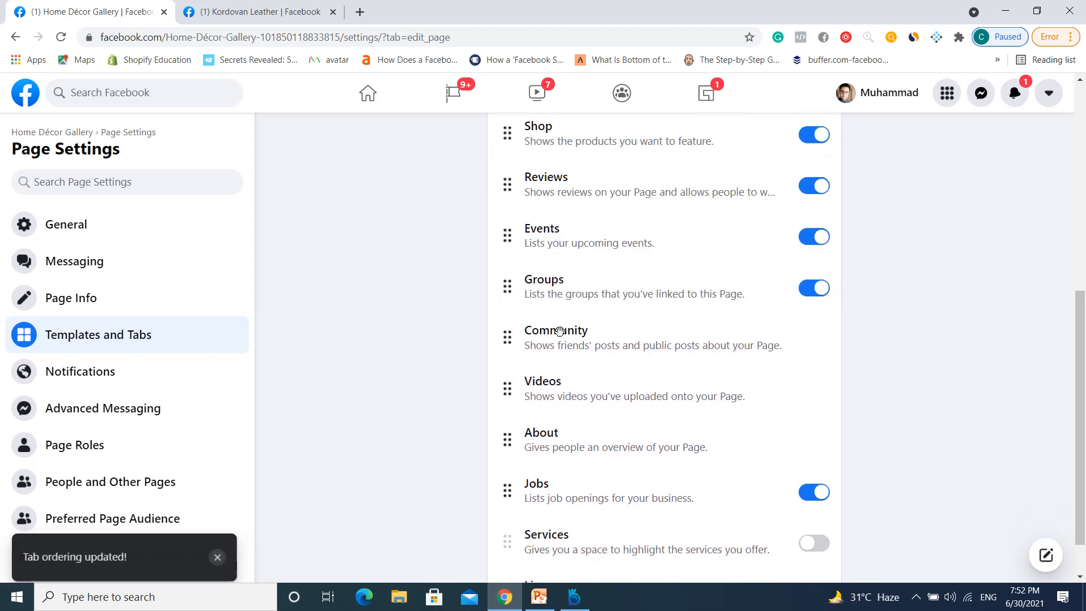
# Move the Videos tab up to directly below Shop in the tab order
pyautogui.scroll(7, 559, 331)
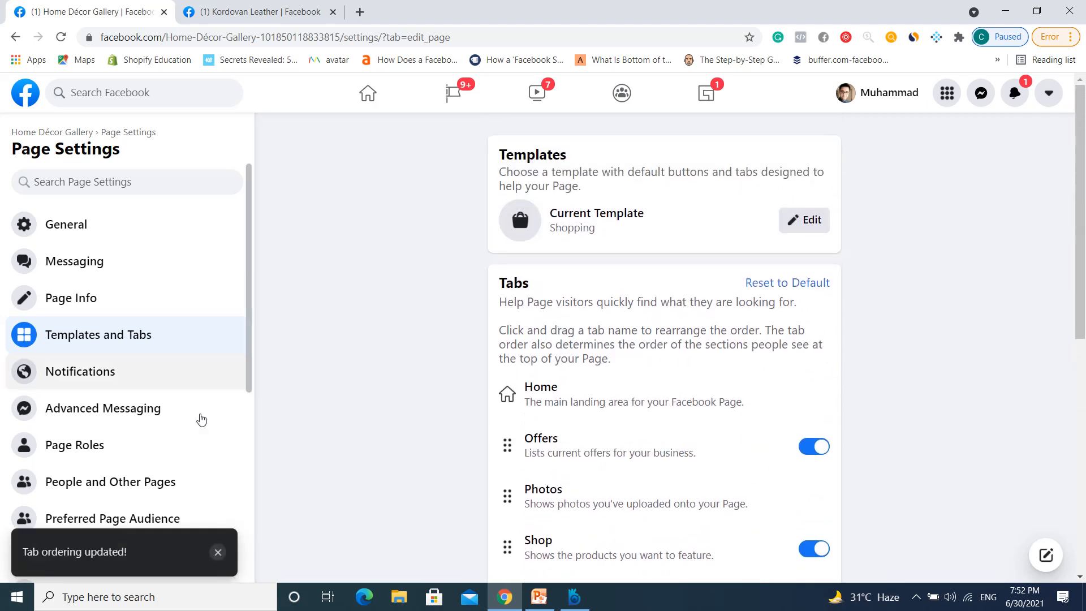
pyautogui.scroll(-5, 457, 432)
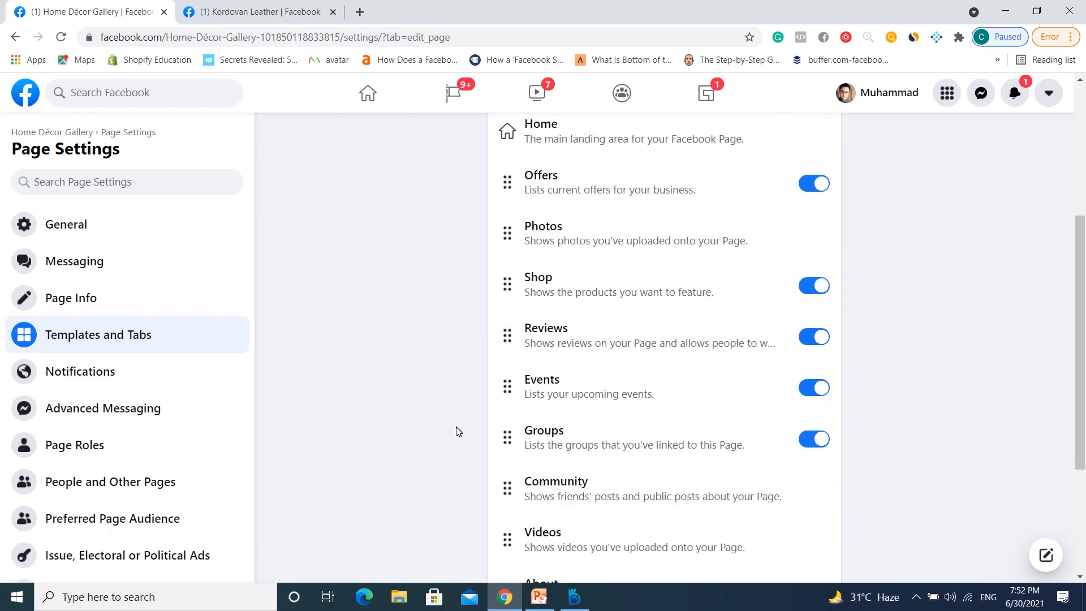
pyautogui.scroll(-2, 457, 432)
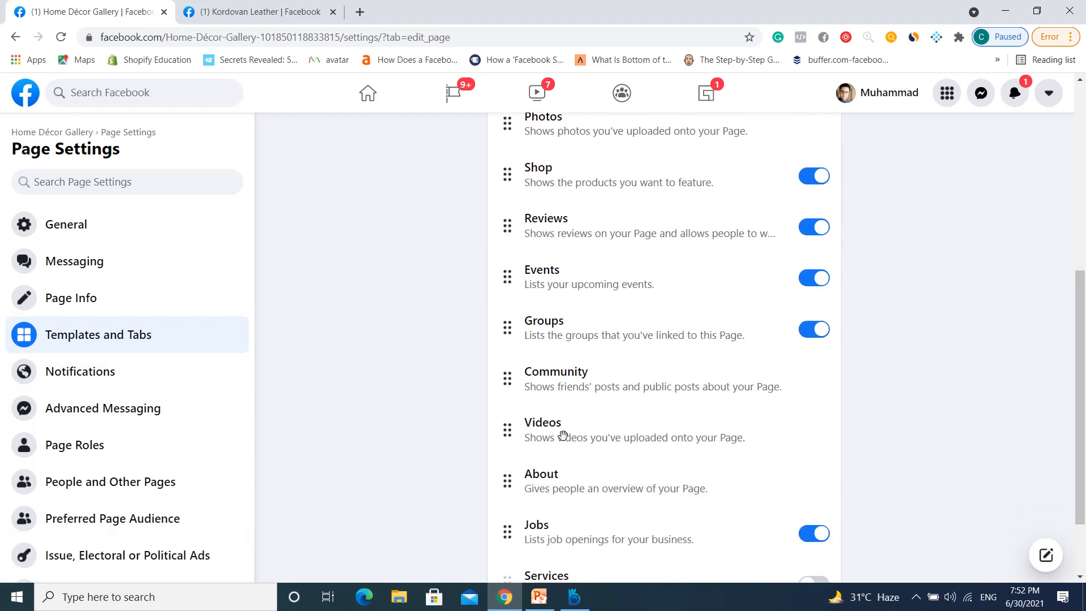
pyautogui.moveTo(564, 436); pyautogui.dragTo(574, 224)
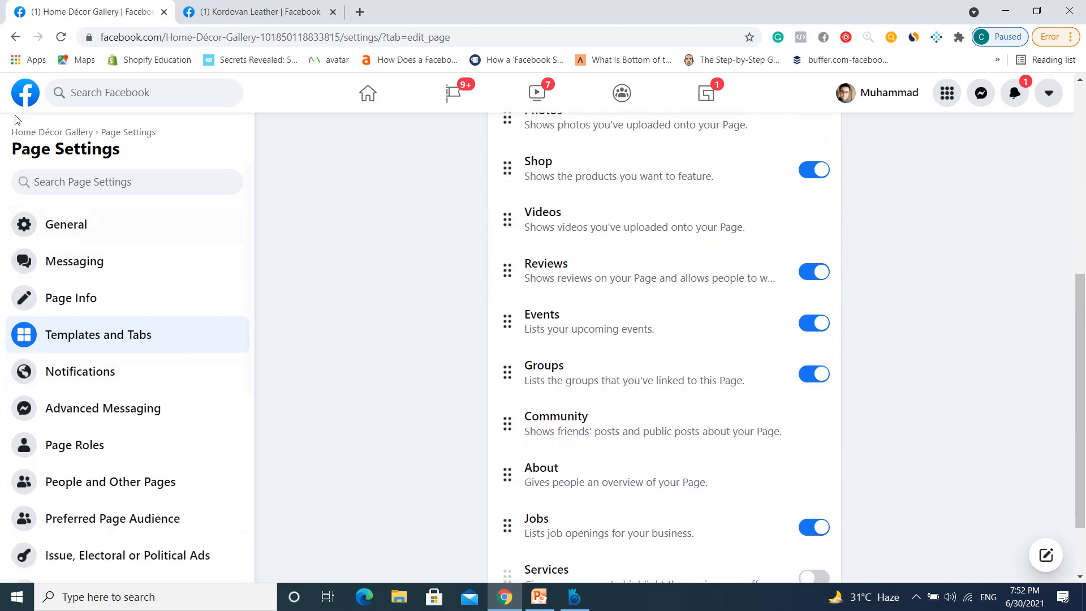
# Open the Home Décor Gallery page and check its tab order, including the additional tabs under More
pyautogui.click(53, 133)
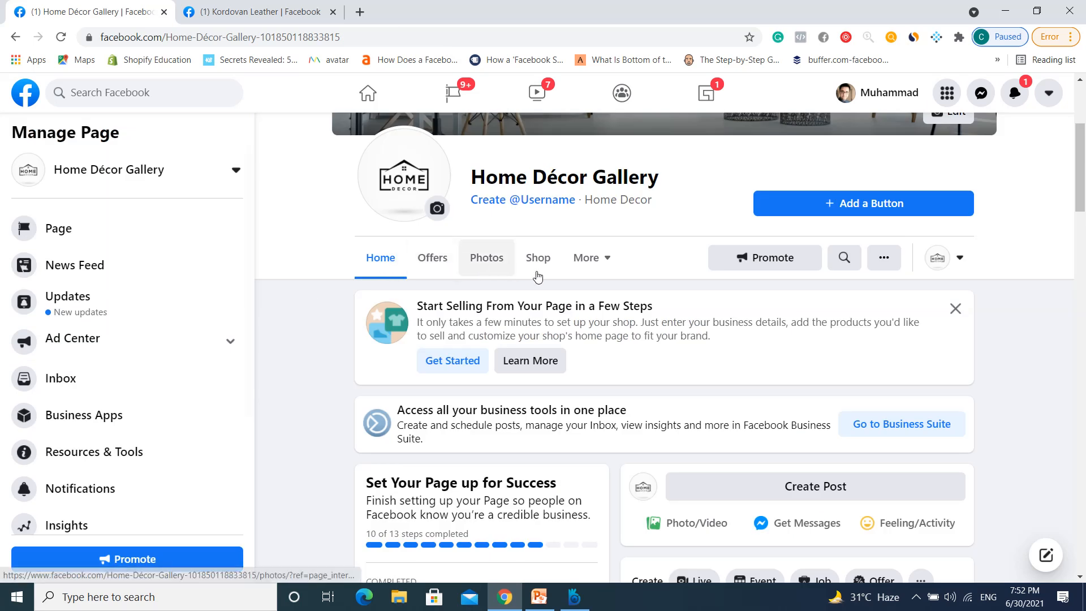
pyautogui.click(612, 274)
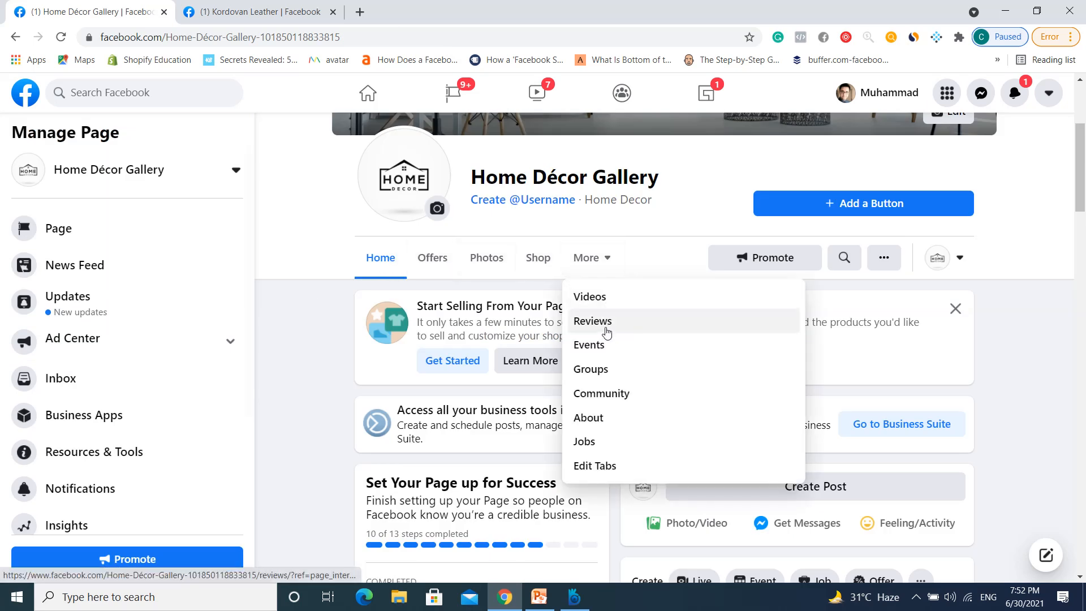
pyautogui.click(300, 424)
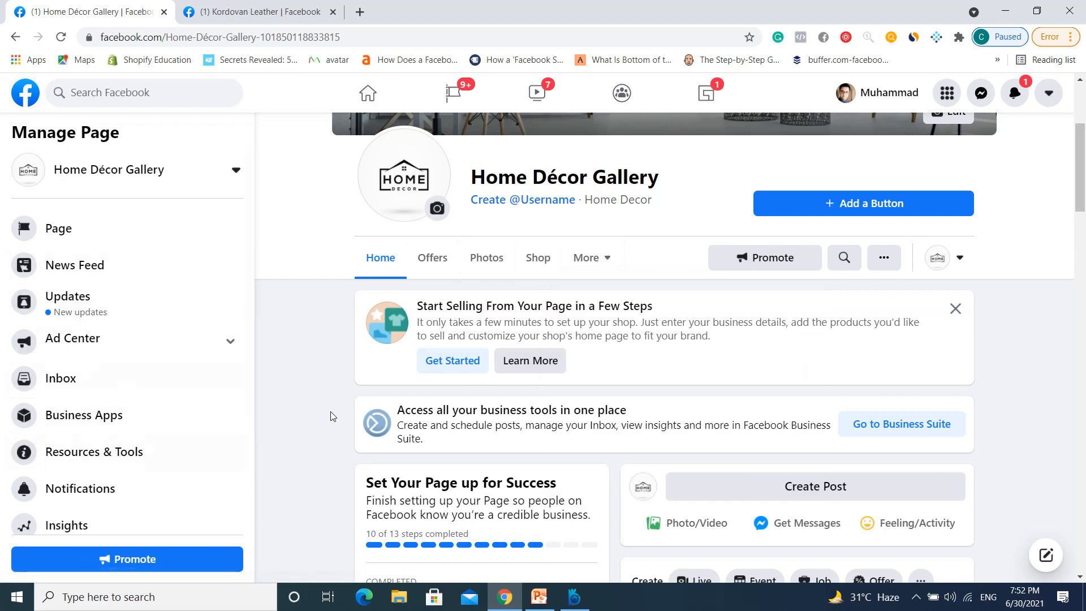
# Look through the Home Décor Gallery page's sections and posts down to its page info and photos
pyautogui.scroll(-10, 330, 412)
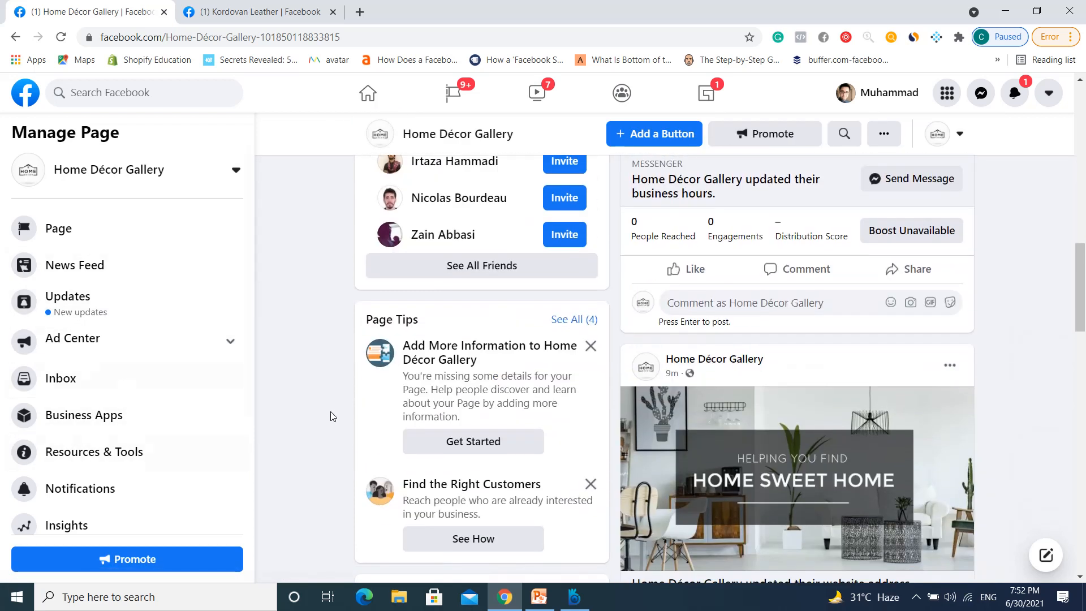
pyautogui.scroll(-1, 331, 416)
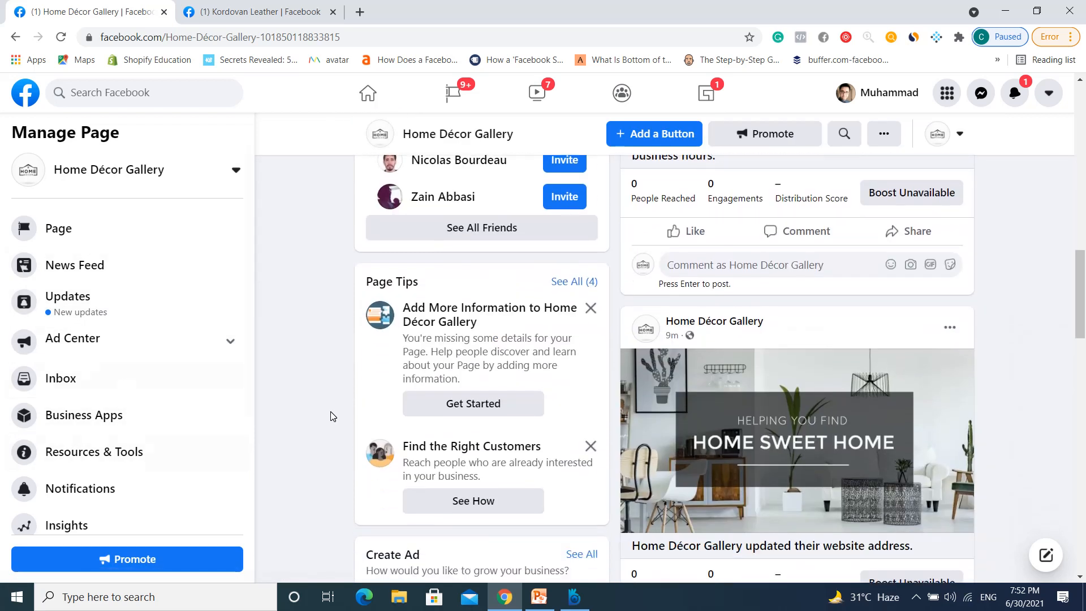
pyautogui.scroll(-5, 332, 416)
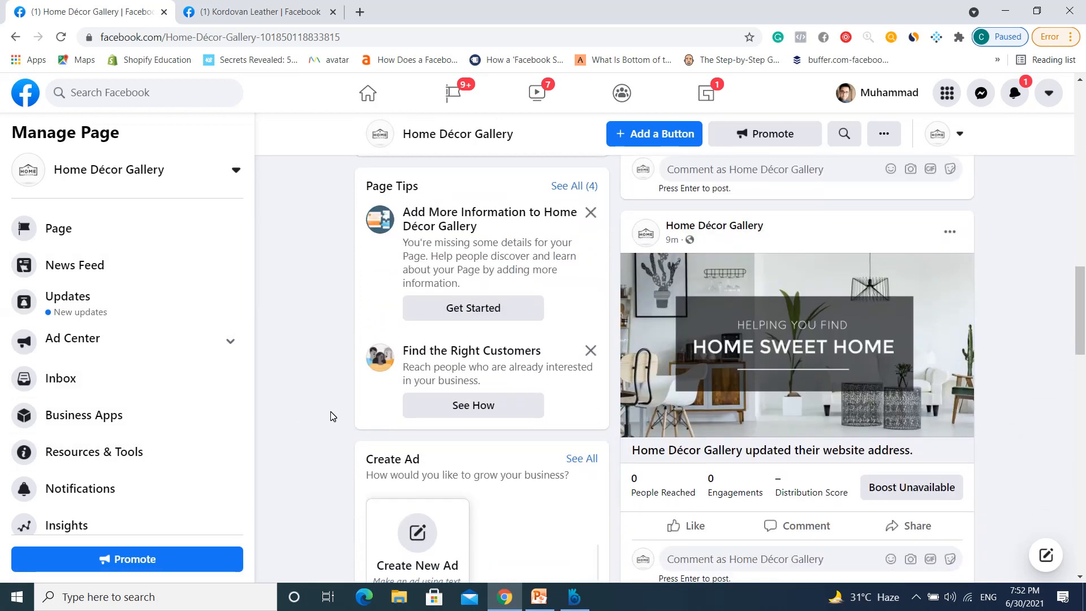
pyautogui.scroll(-6, 332, 416)
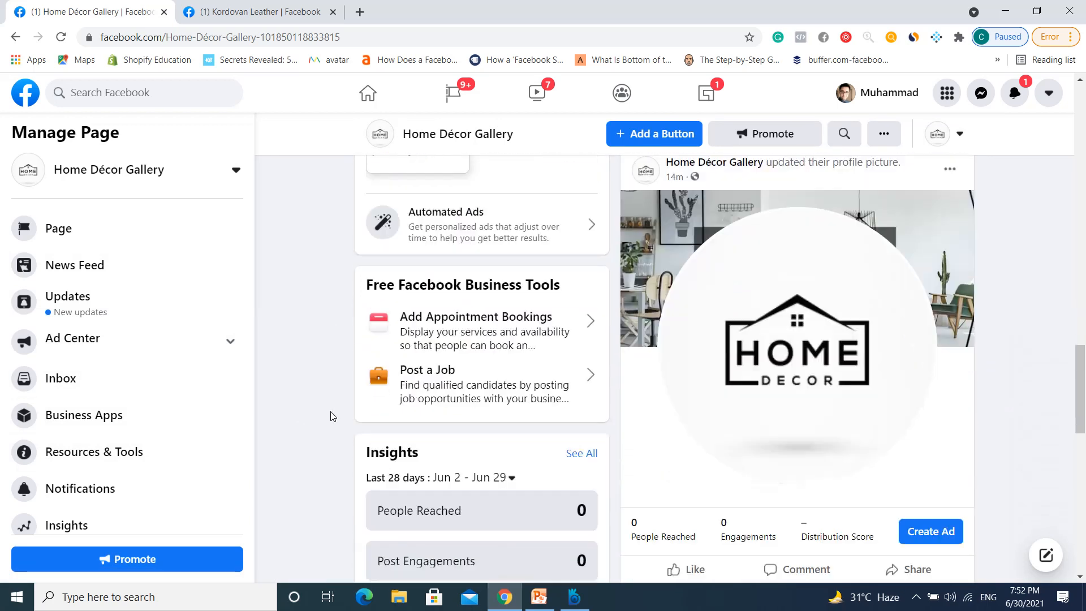
pyautogui.scroll(-10, 332, 416)
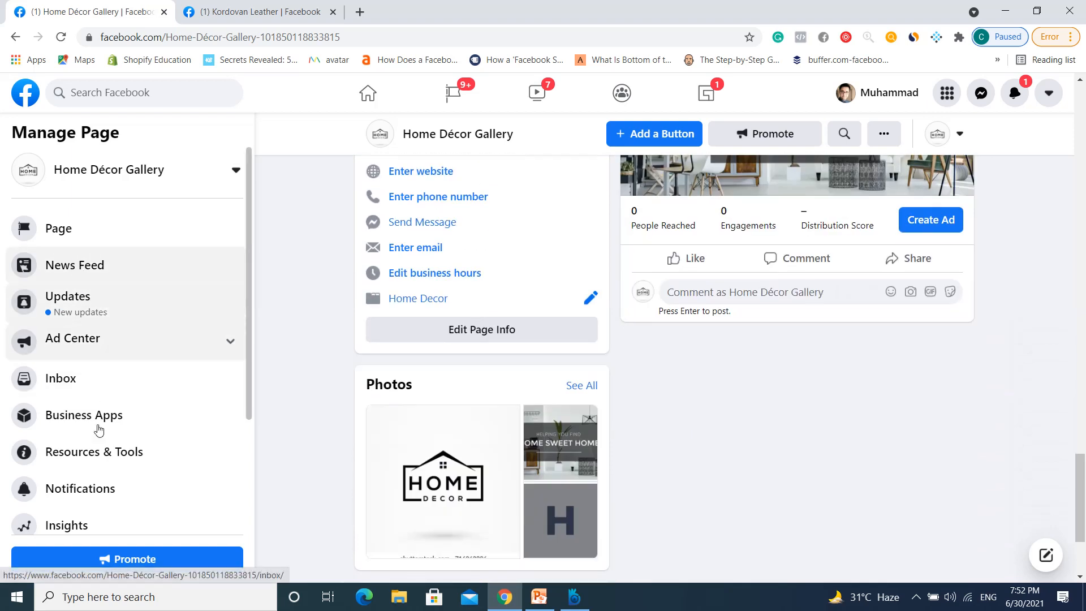
# Open the Home Décor Gallery page settings and review the General and Advanced Messaging options
pyautogui.scroll(-3, 93, 433)
pyautogui.click(81, 505)
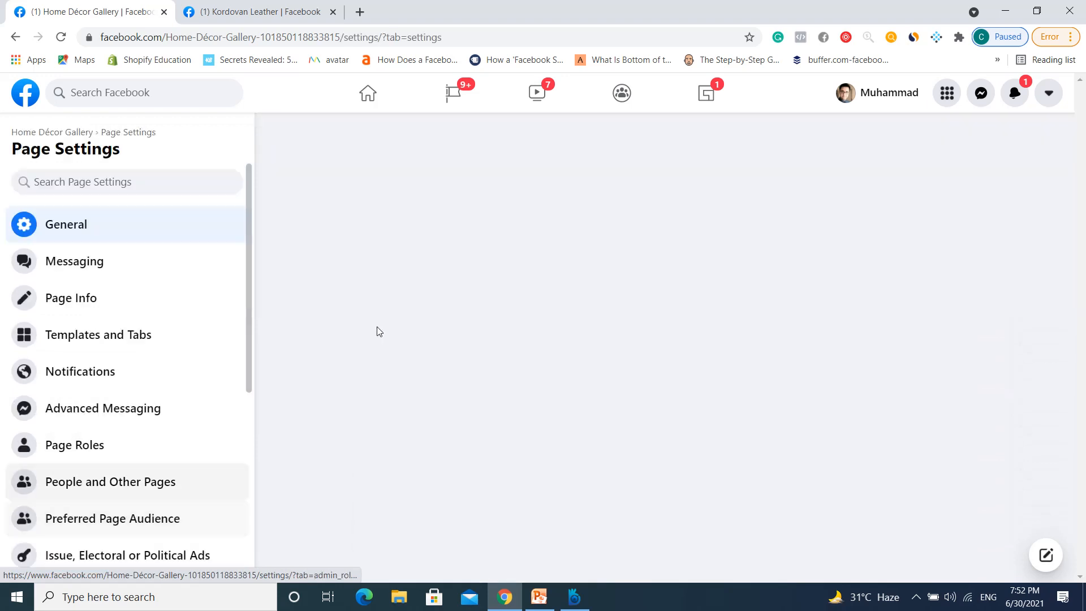
pyautogui.scroll(-3, 411, 407)
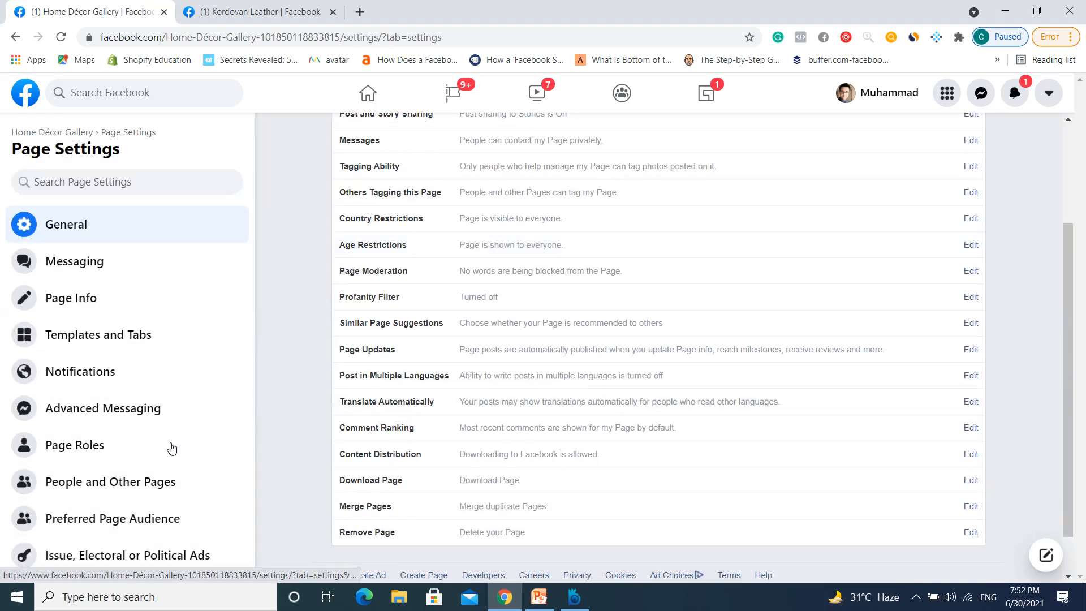
pyautogui.scroll(-2, 128, 449)
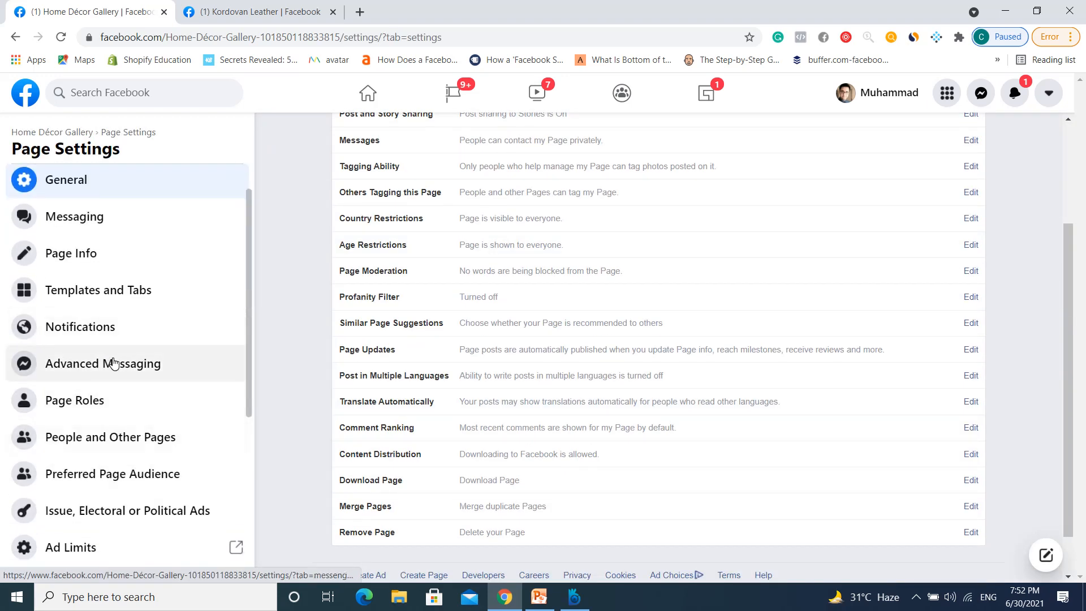
pyautogui.click(112, 363)
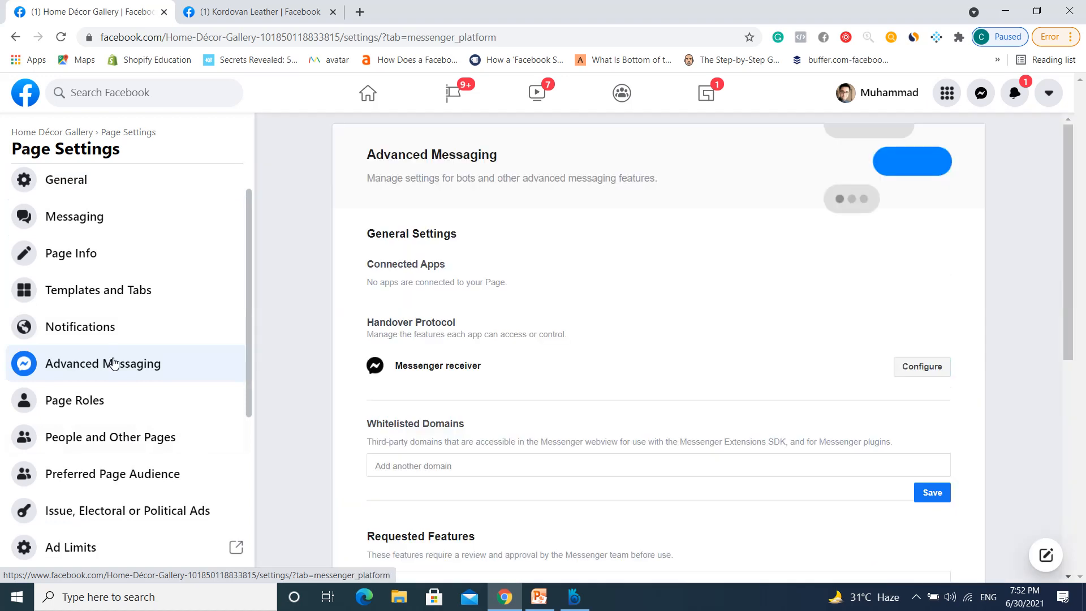
pyautogui.scroll(-2, 276, 347)
pyautogui.scroll(-5, 277, 348)
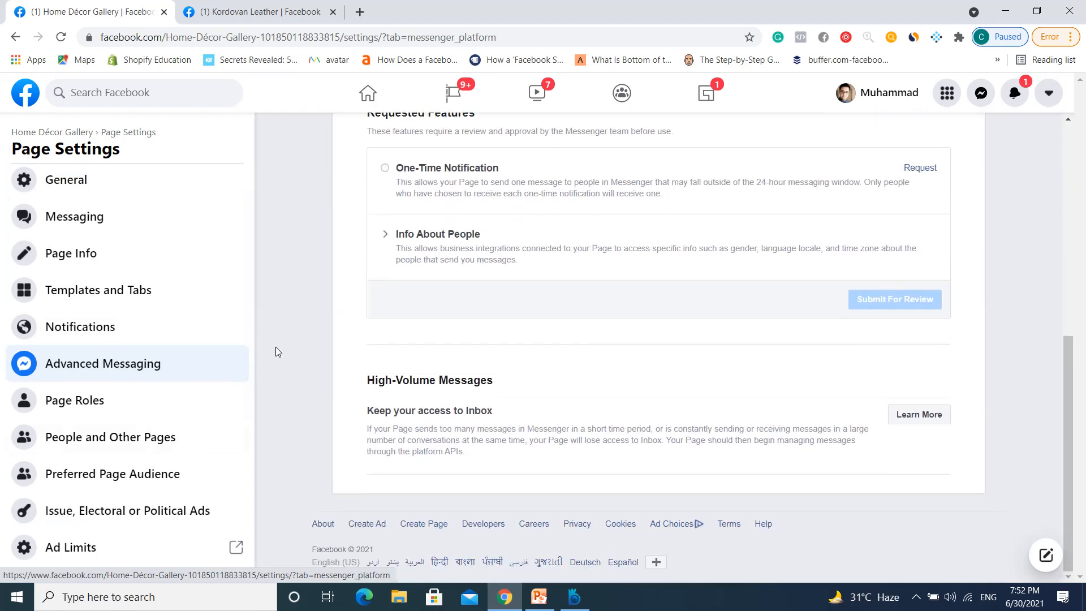
# Examine the Page Roles settings, including the role options for assigning a new person and the existing roles
pyautogui.click(99, 401)
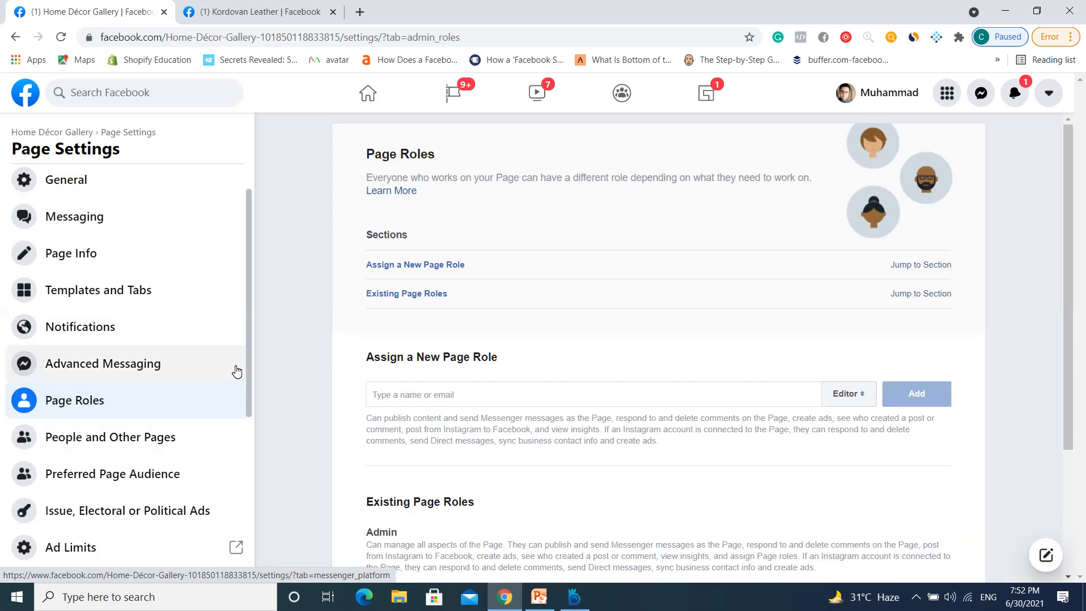
pyautogui.click(452, 403)
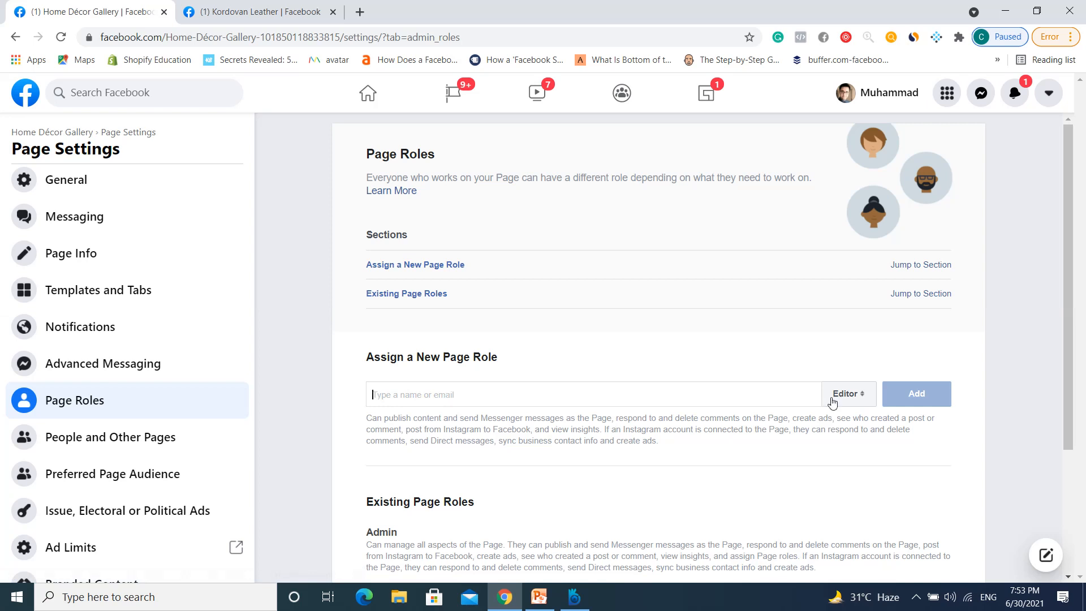
pyautogui.click(852, 396)
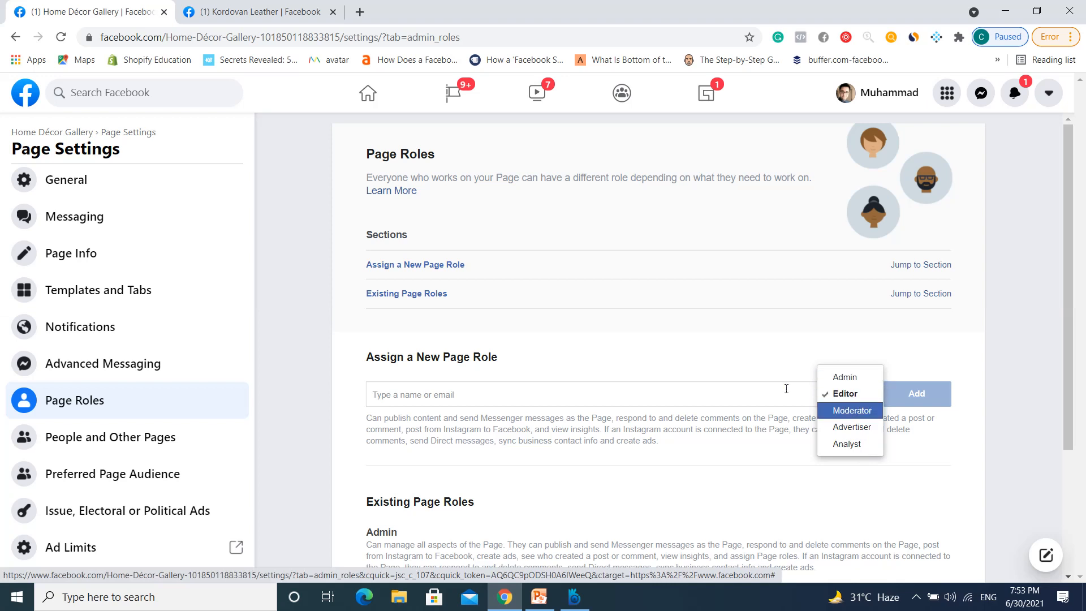
pyautogui.click(679, 318)
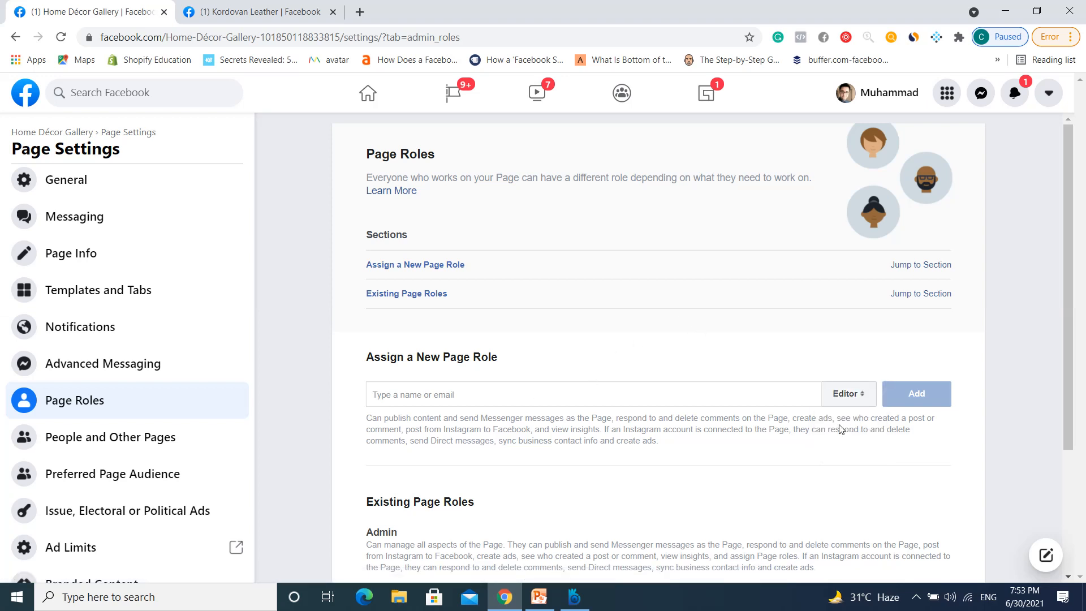
pyautogui.scroll(-3, 529, 391)
pyautogui.scroll(2, 529, 391)
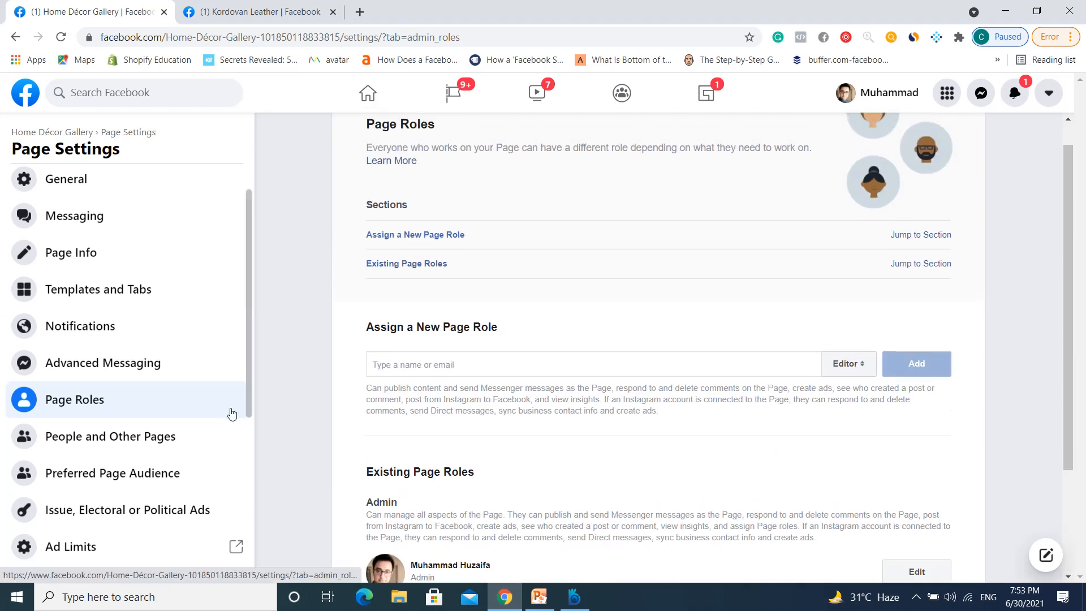
# Look over the remaining Page Settings sections through to Activity Log
pyautogui.scroll(-3, 232, 415)
pyautogui.scroll(-3, 232, 415)
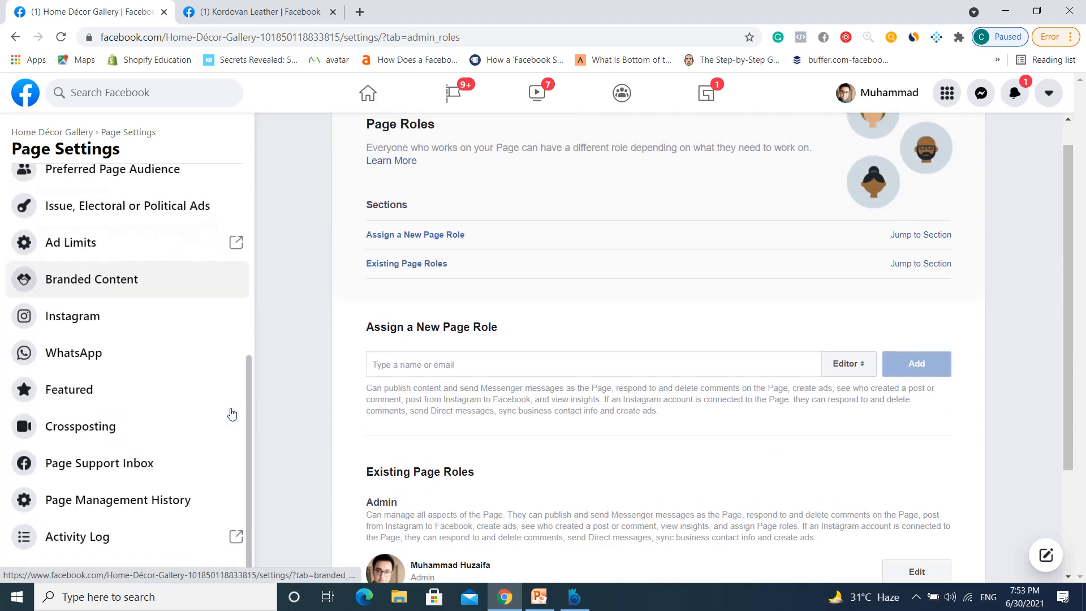
pyautogui.scroll(6, 231, 413)
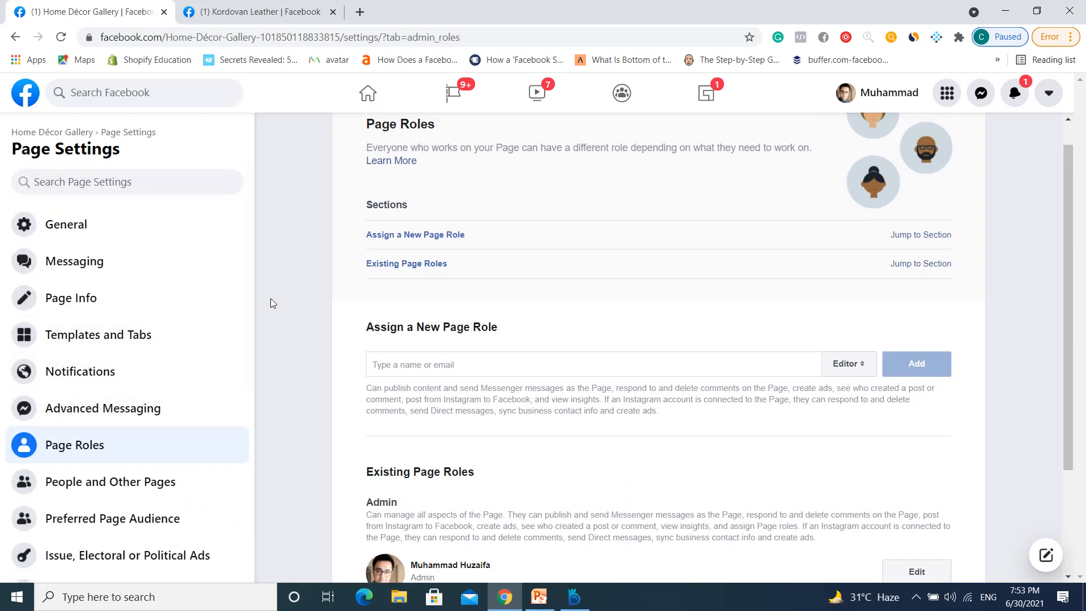
# Return to the Home Décor Gallery page and start a new post
pyautogui.click(50, 135)
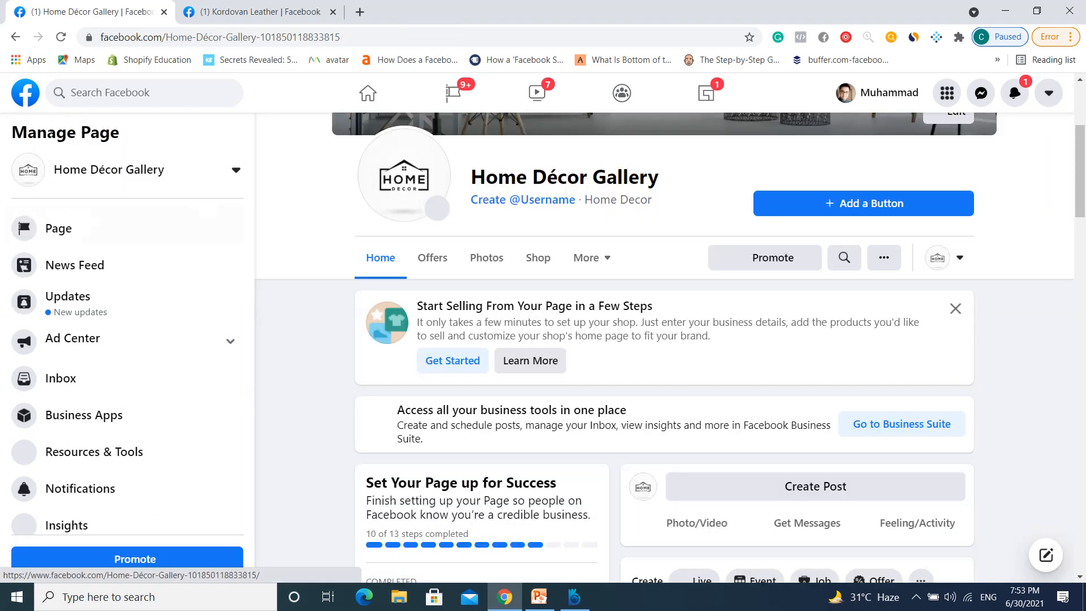
pyautogui.scroll(-2, 336, 400)
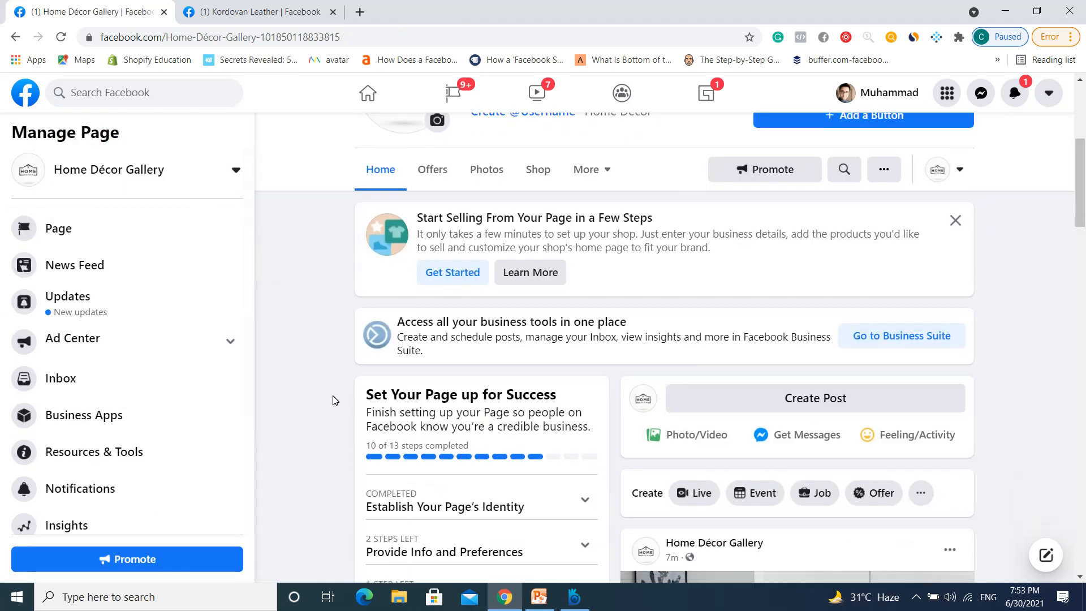
pyautogui.scroll(-3, 335, 401)
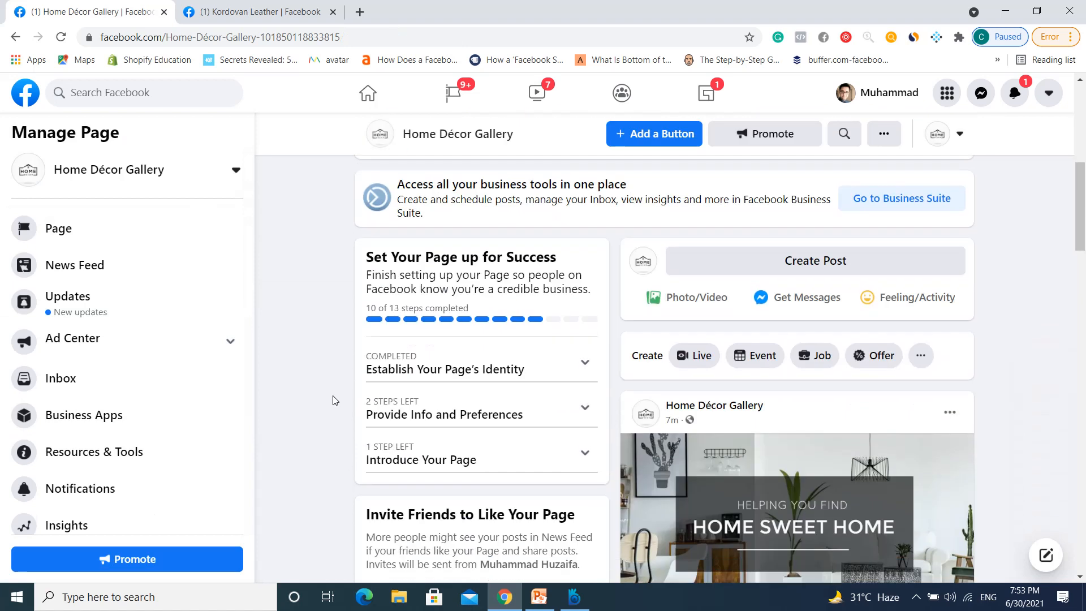
pyautogui.scroll(3, 812, 376)
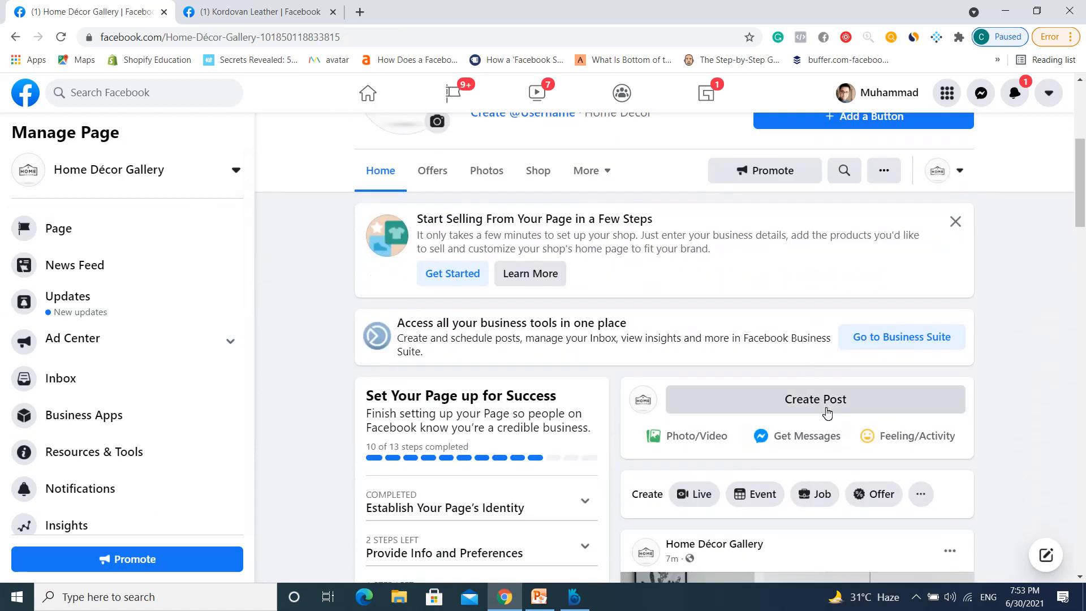
pyautogui.click(826, 412)
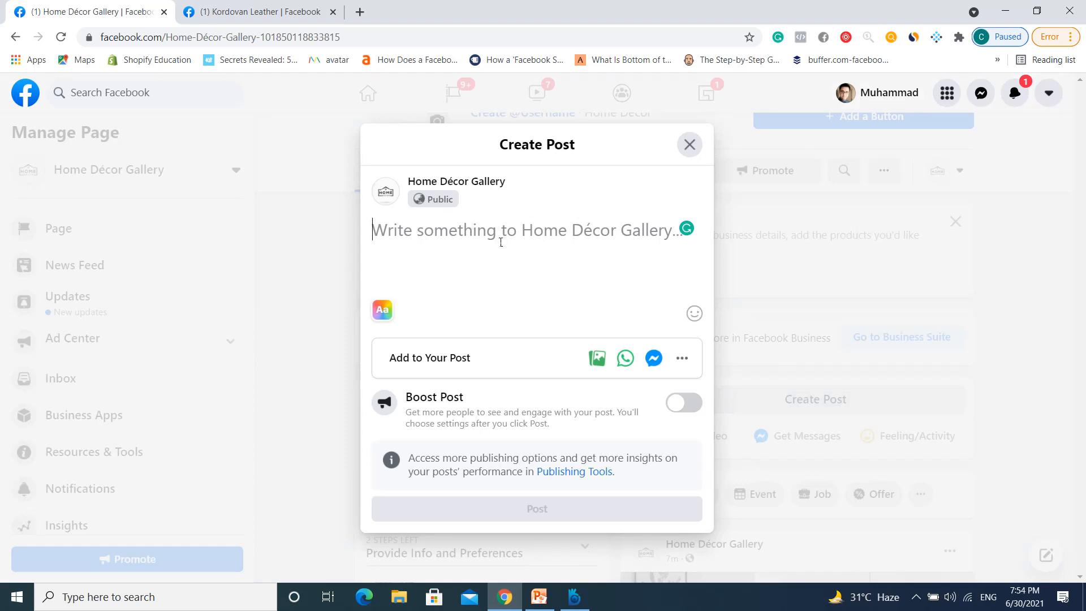
pyautogui.write('best la')
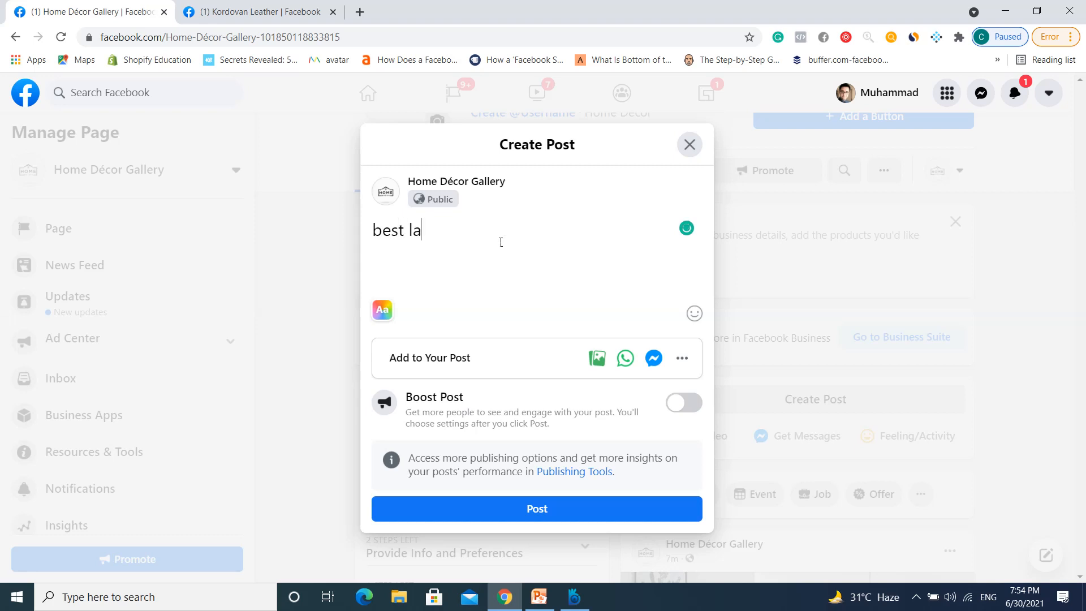
pyautogui.write('mps')
pyautogui.hotkey('ctrl', 'BackSpace')
pyautogui.hotkey('ctrl', 'BackSpace')
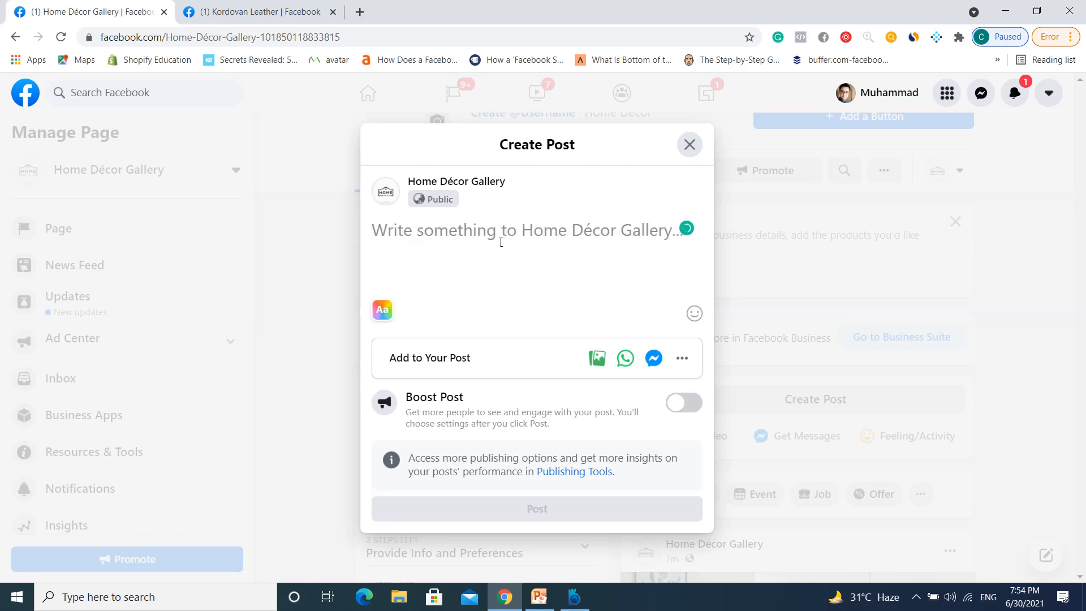
# Switch to the Kordovan Leather page and examine its product posts, expanding the full text of the June 12 leather shoes post
pyautogui.click(260, 12)
pyautogui.scroll(-4, 513, 220)
pyautogui.scroll(-15, 513, 221)
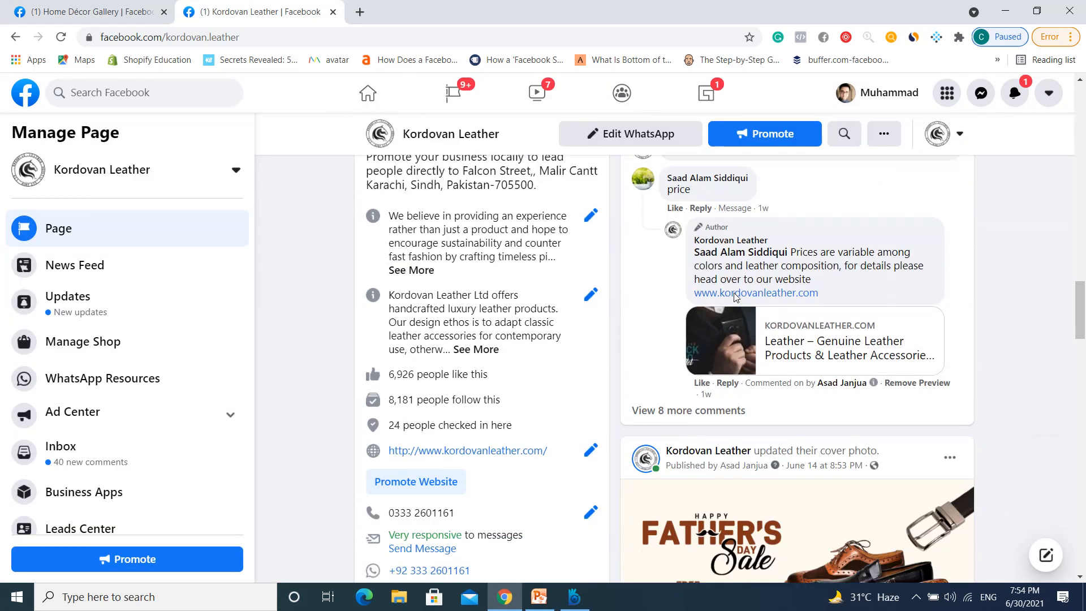
pyautogui.scroll(-8, 736, 297)
pyautogui.scroll(3, 737, 297)
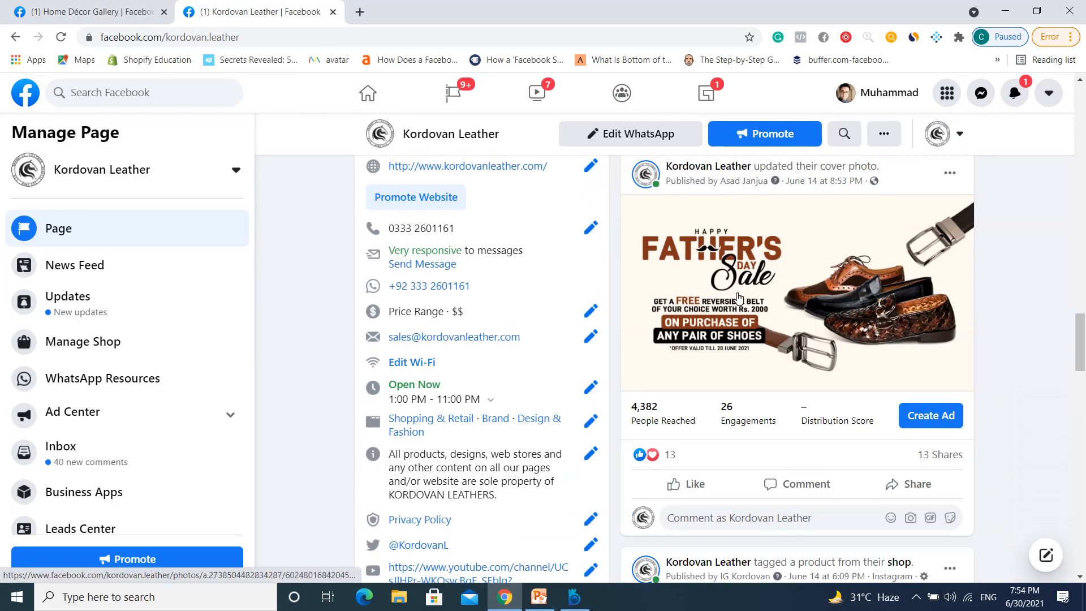
pyautogui.scroll(-7, 739, 296)
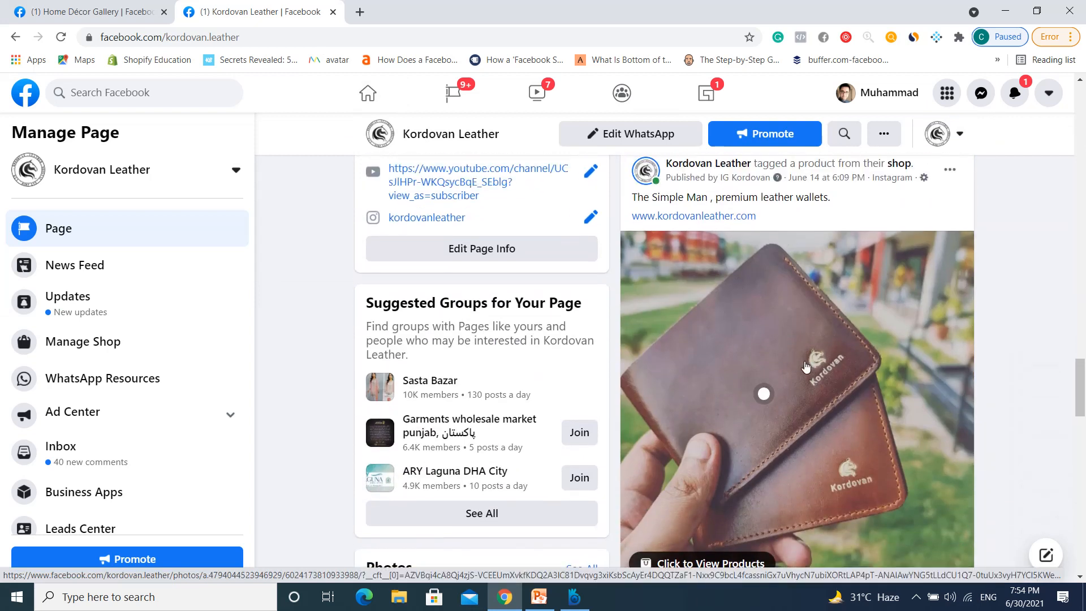
pyautogui.scroll(1, 806, 367)
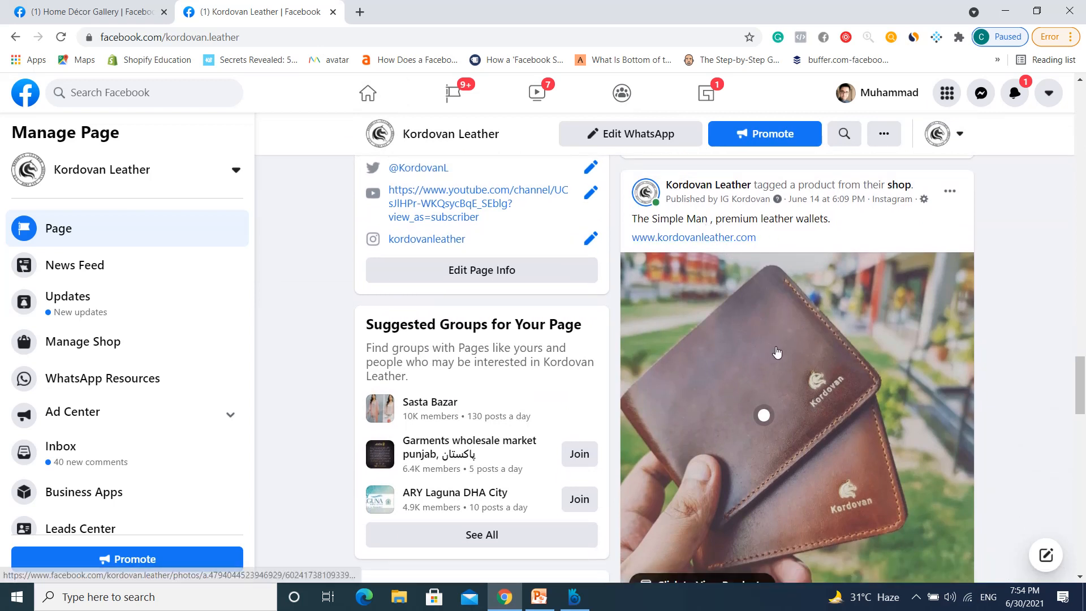
pyautogui.scroll(-10, 772, 352)
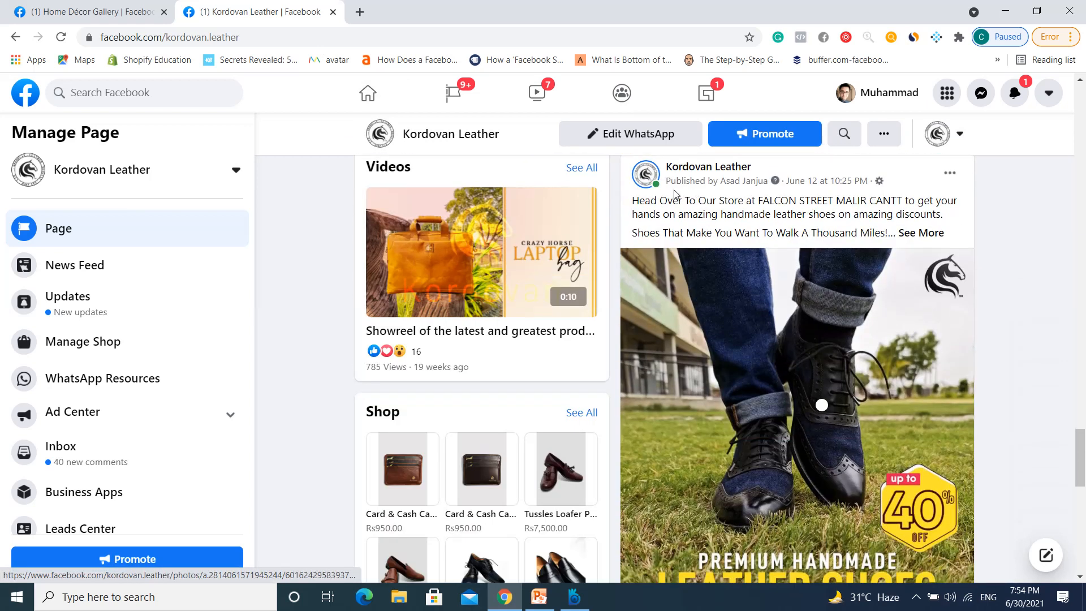
pyautogui.click(920, 233)
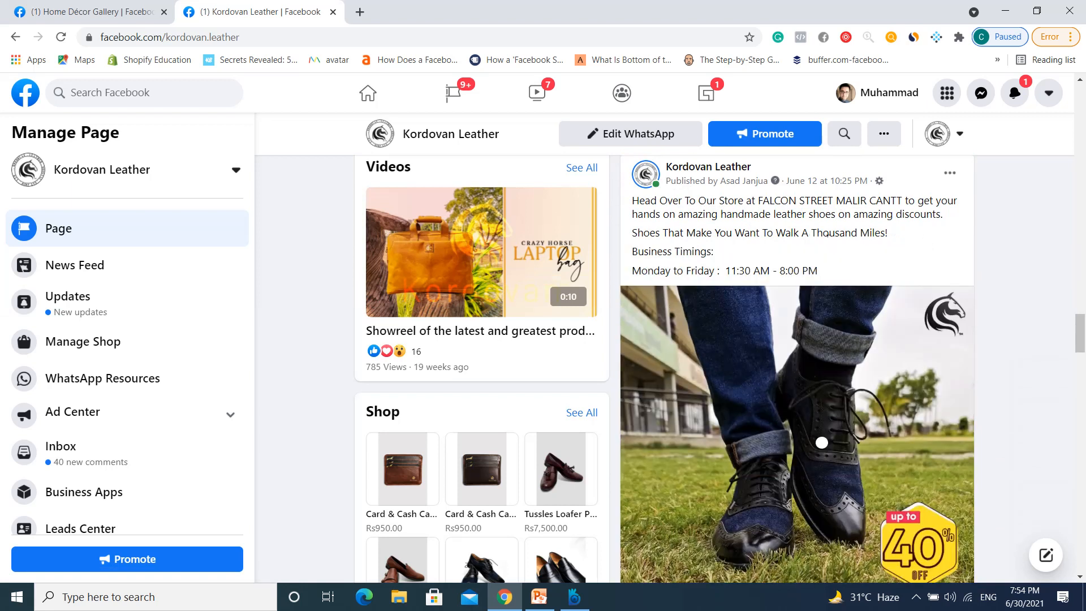
pyautogui.scroll(-6, 795, 457)
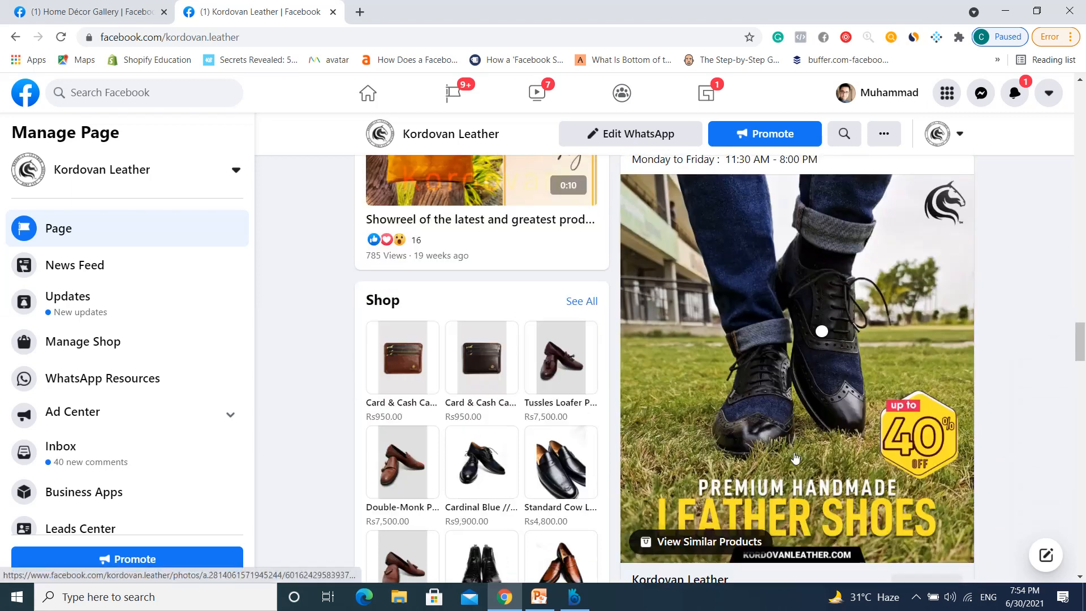
# Go back to the start of the Kordovan Leather page and view its ad and post creation options
pyautogui.scroll(6, 795, 457)
pyautogui.scroll(20, 795, 457)
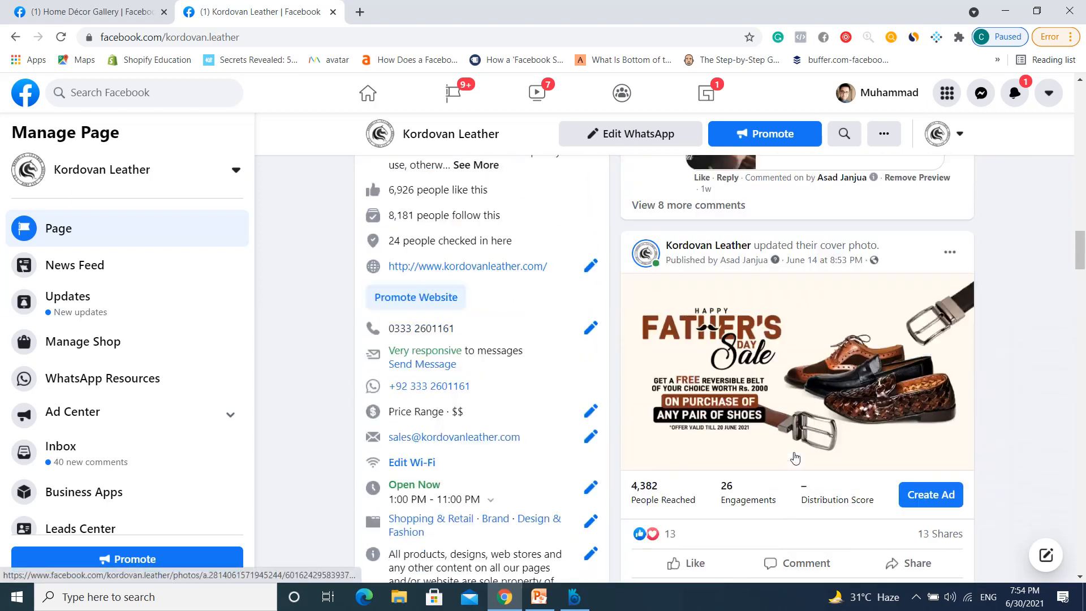
pyautogui.scroll(15, 471, 372)
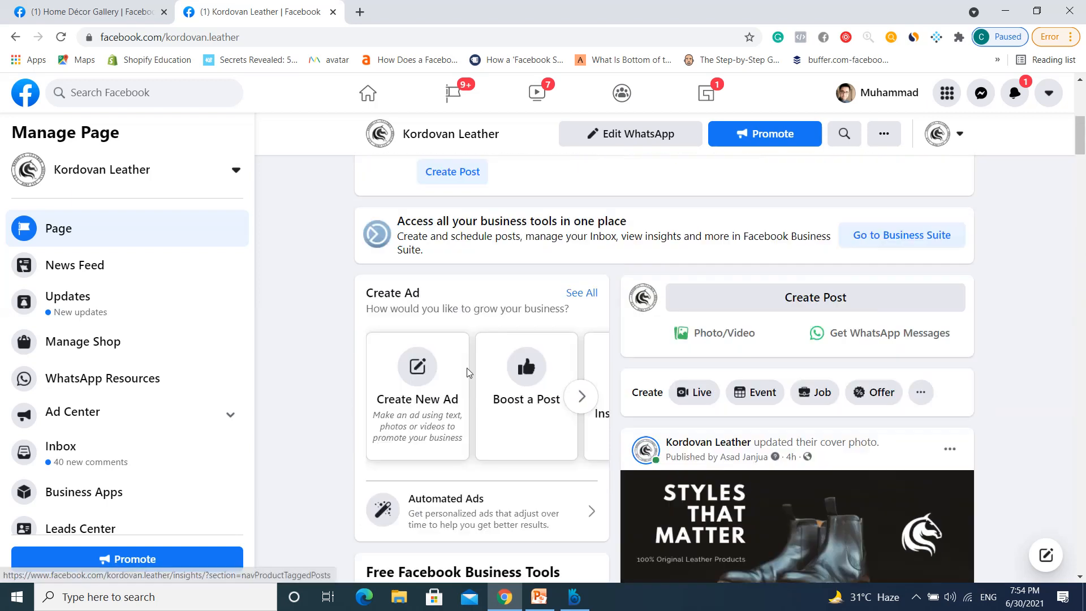
pyautogui.scroll(-5, 467, 372)
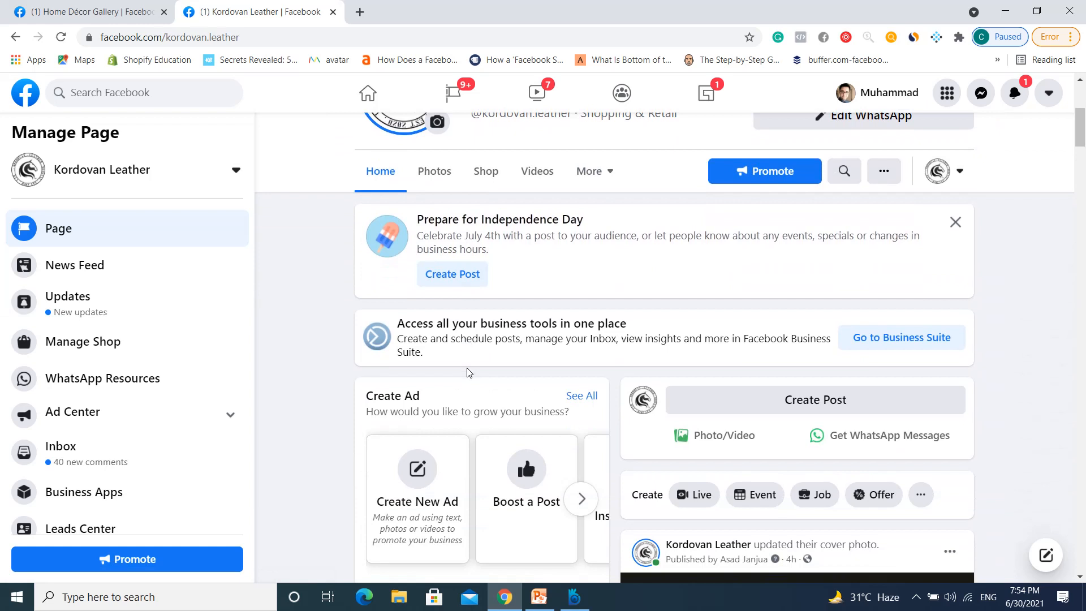
pyautogui.scroll(-1, 467, 372)
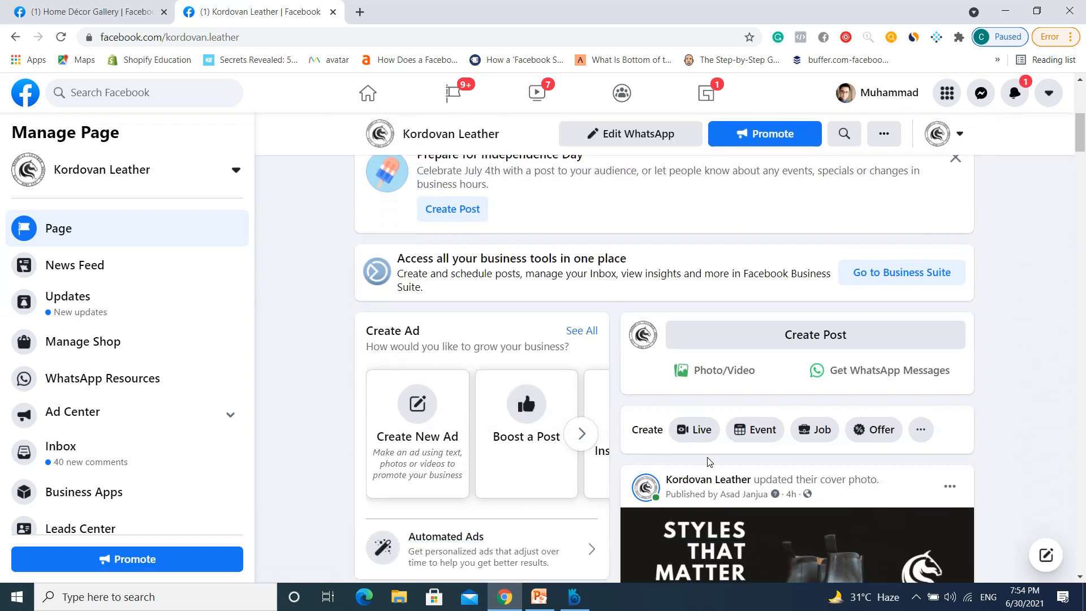
# Draft a Kordovan Leather post reading "Best shoes in Pakistan" with the Balboa-Brown.jpg photo from the media folder on Local Disk (D:)
pyautogui.click(789, 339)
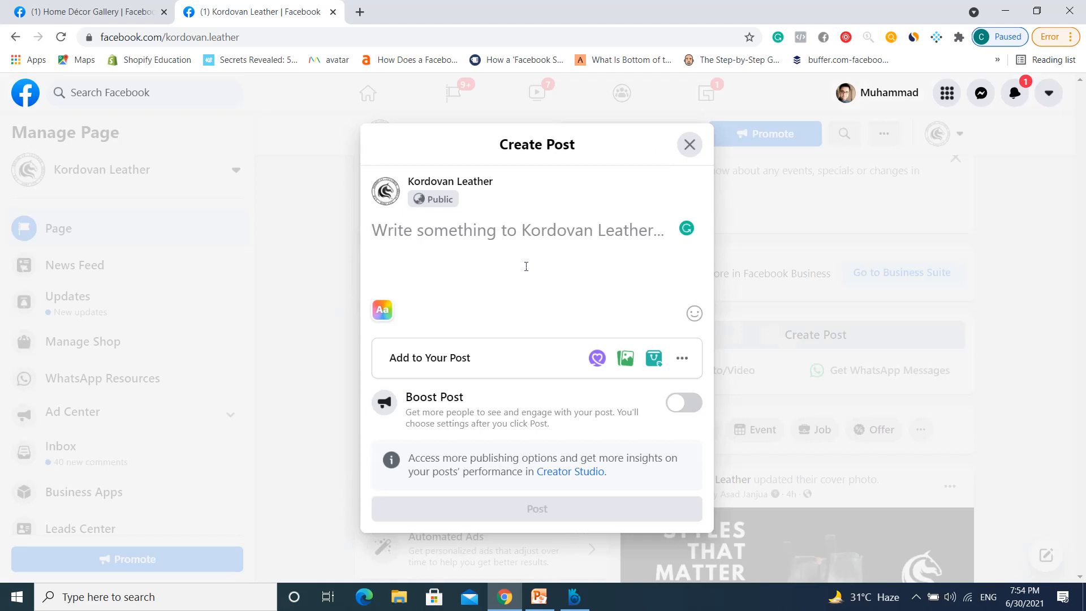
pyautogui.write('Best shoes in ')
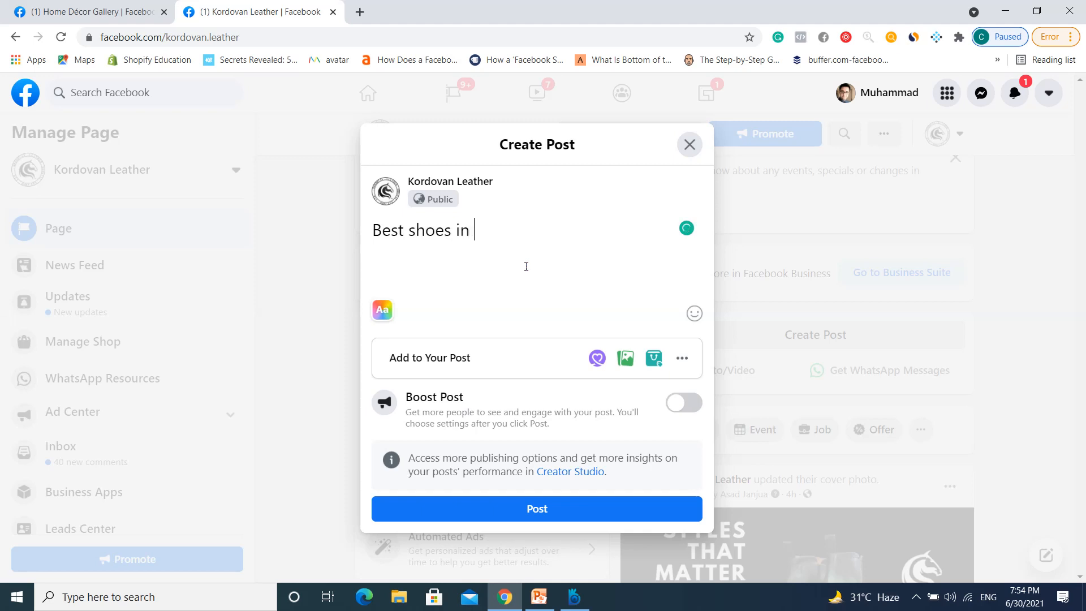
pyautogui.write('Pakistan')
pyautogui.click(629, 361)
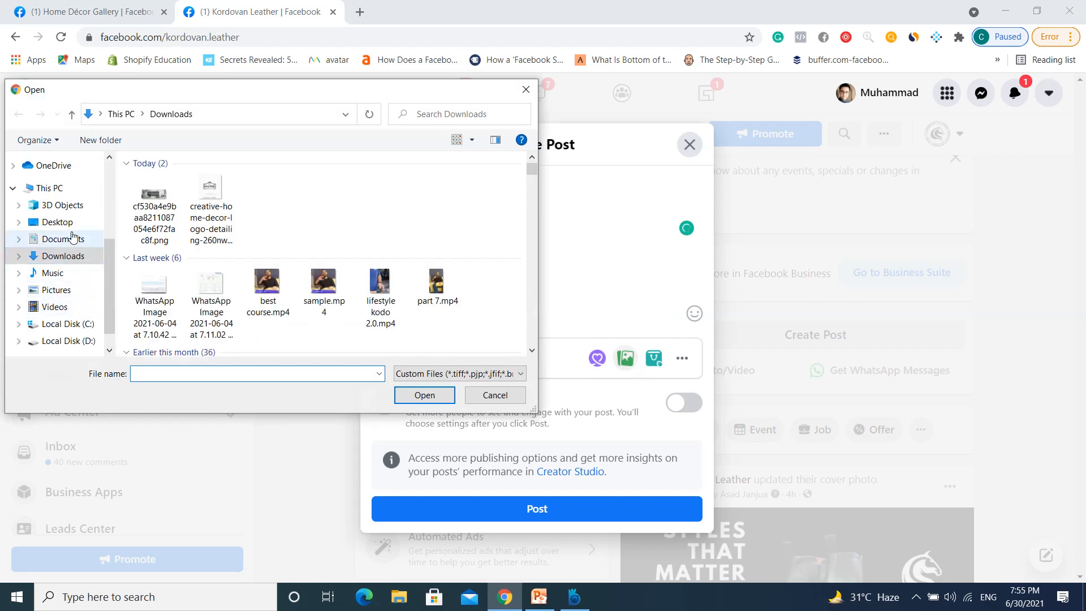
pyautogui.click(60, 341)
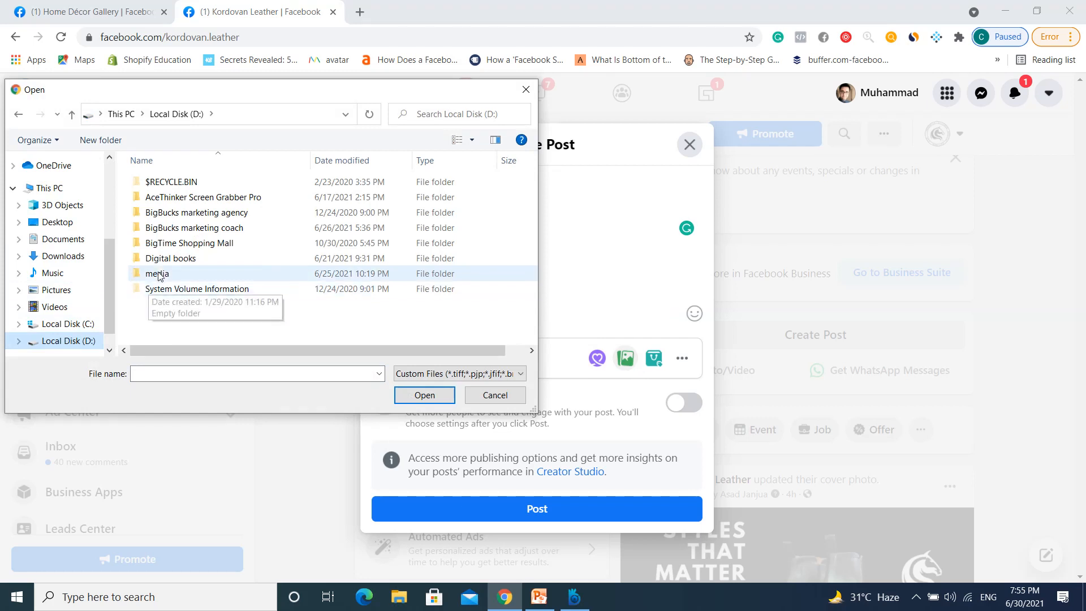
pyautogui.doubleClick(158, 274)
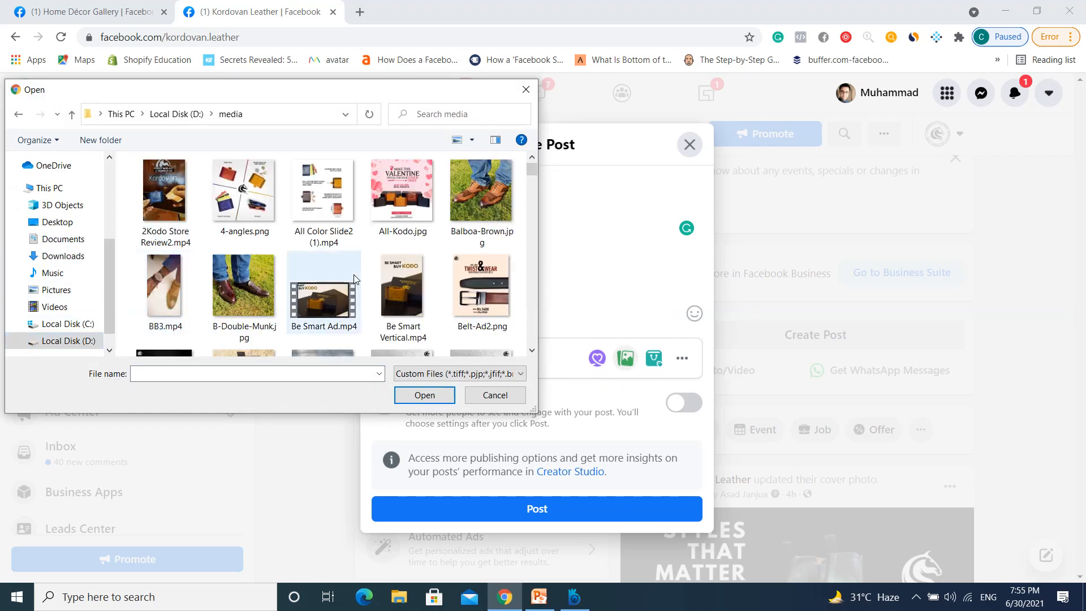
pyautogui.doubleClick(481, 193)
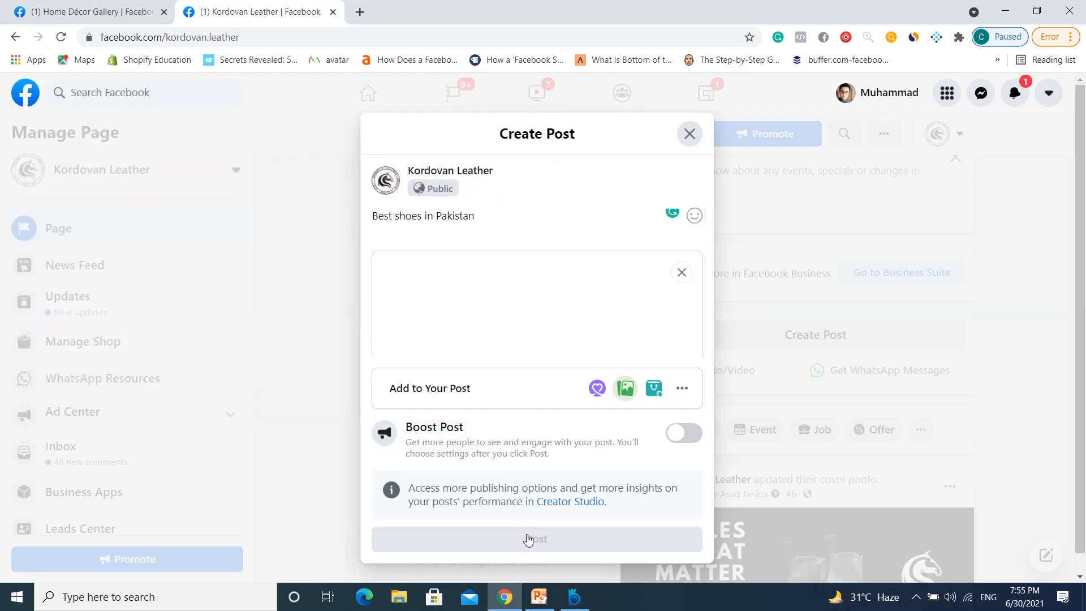
# Preview the draft post's text and photo, and discard the draft without publishing
pyautogui.scroll(-5, 549, 301)
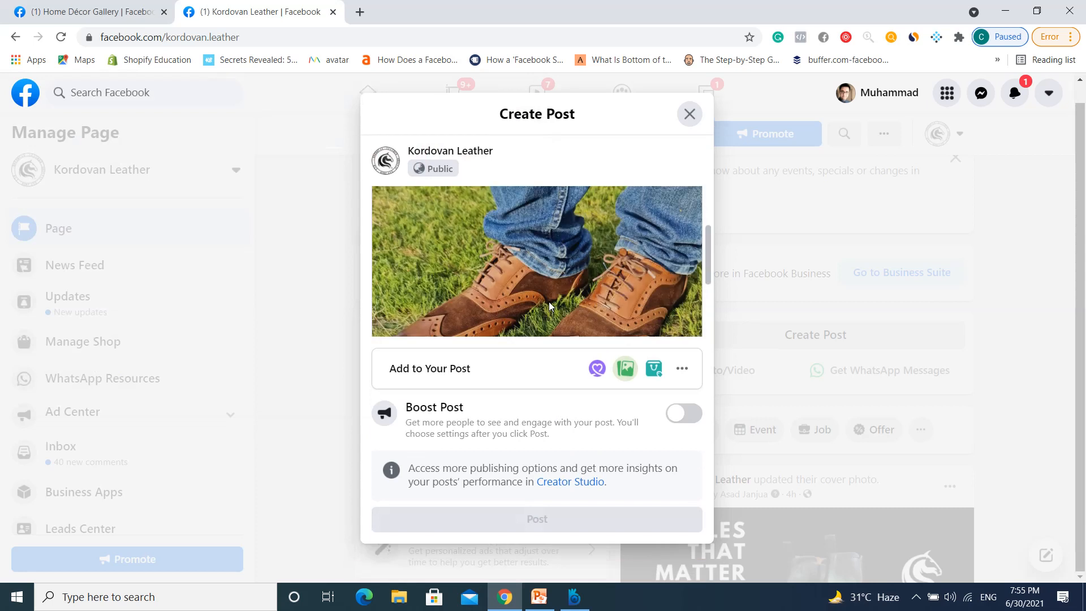
pyautogui.scroll(3, 549, 305)
pyautogui.scroll(-2, 550, 303)
pyautogui.scroll(2, 550, 304)
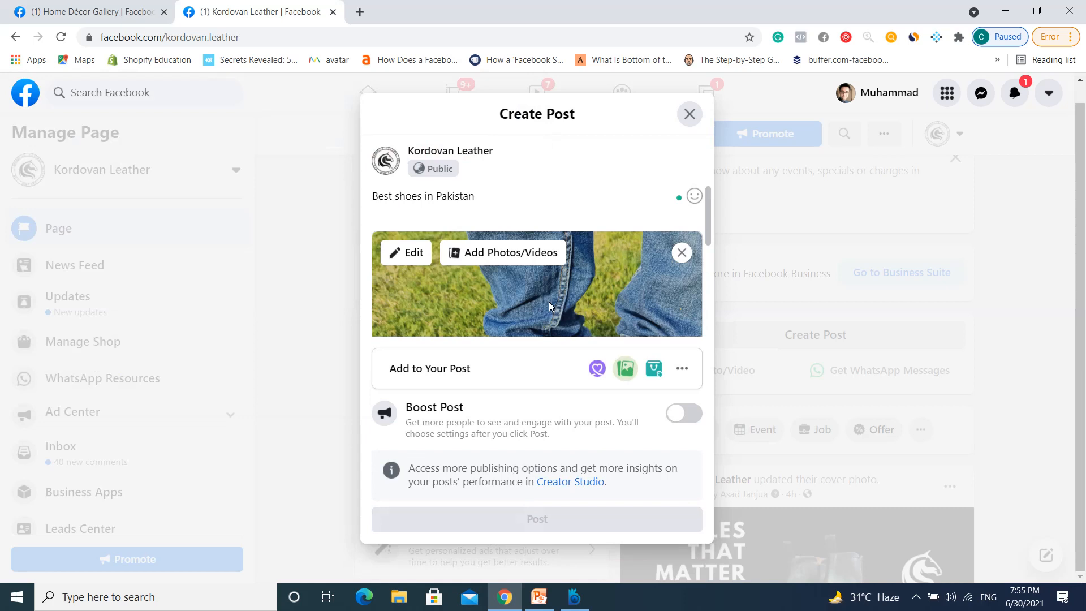
pyautogui.click(694, 116)
pyautogui.click(679, 362)
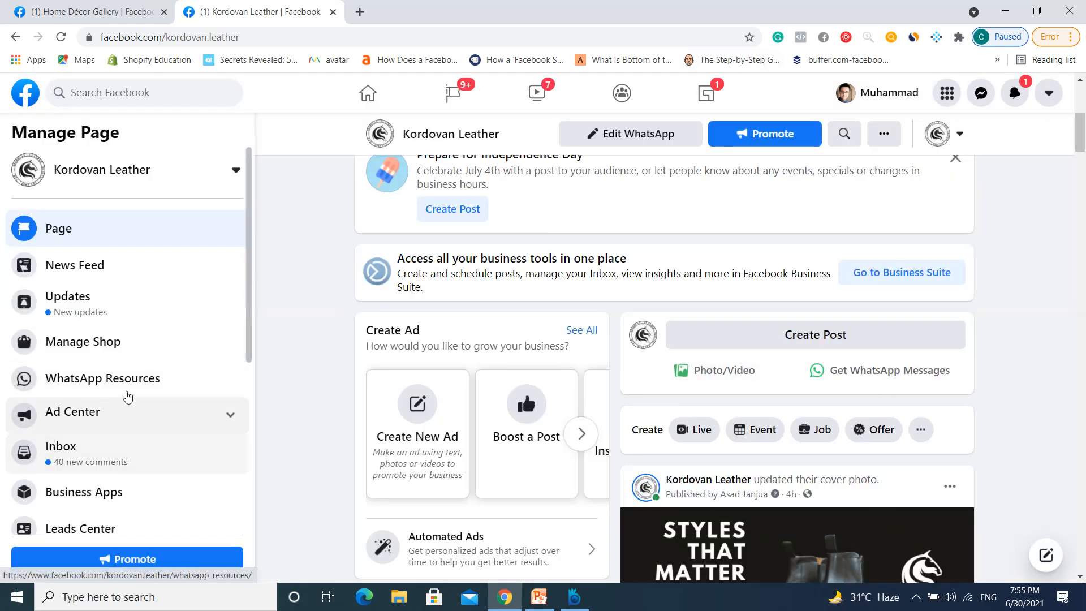
# Open Creator Studio for the Kordovan Leather page and dismiss the calendar view tip
pyautogui.scroll(-1, 169, 449)
pyautogui.scroll(-2, 170, 448)
pyautogui.scroll(-2, 170, 446)
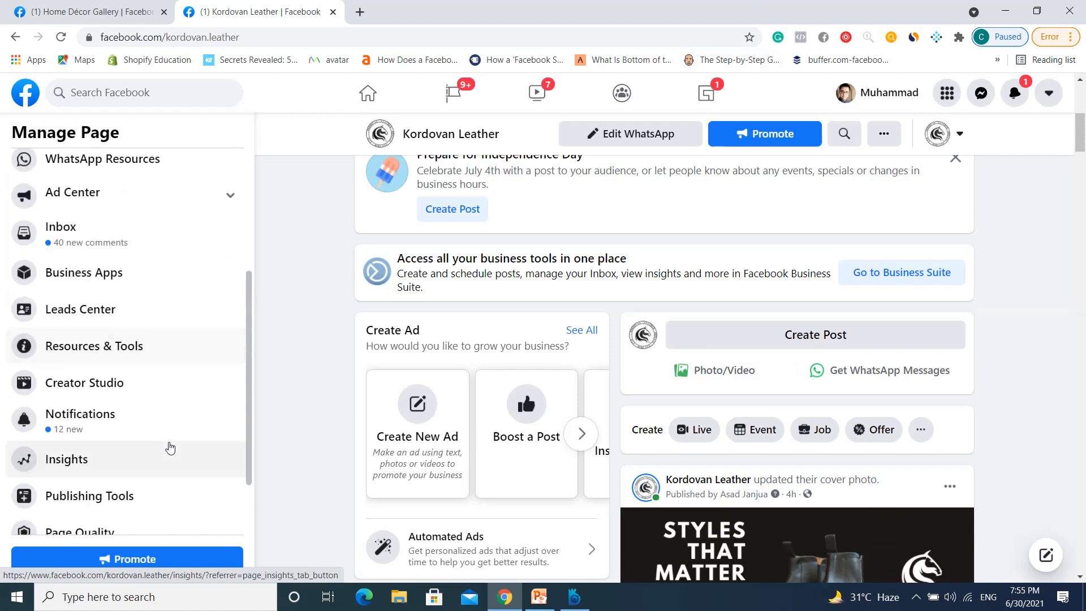
pyautogui.click(85, 386)
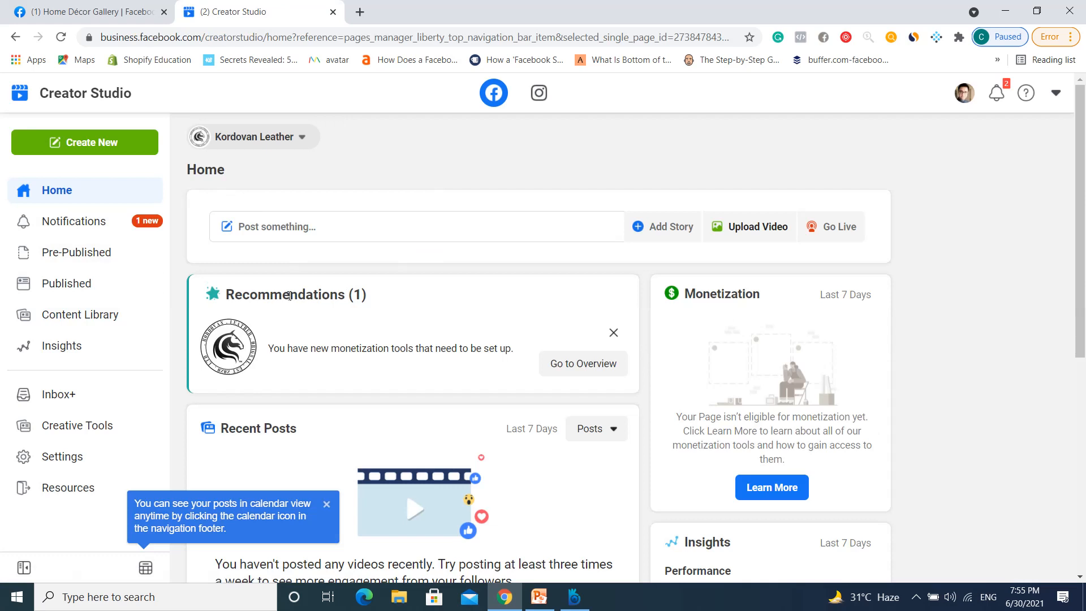
pyautogui.click(327, 505)
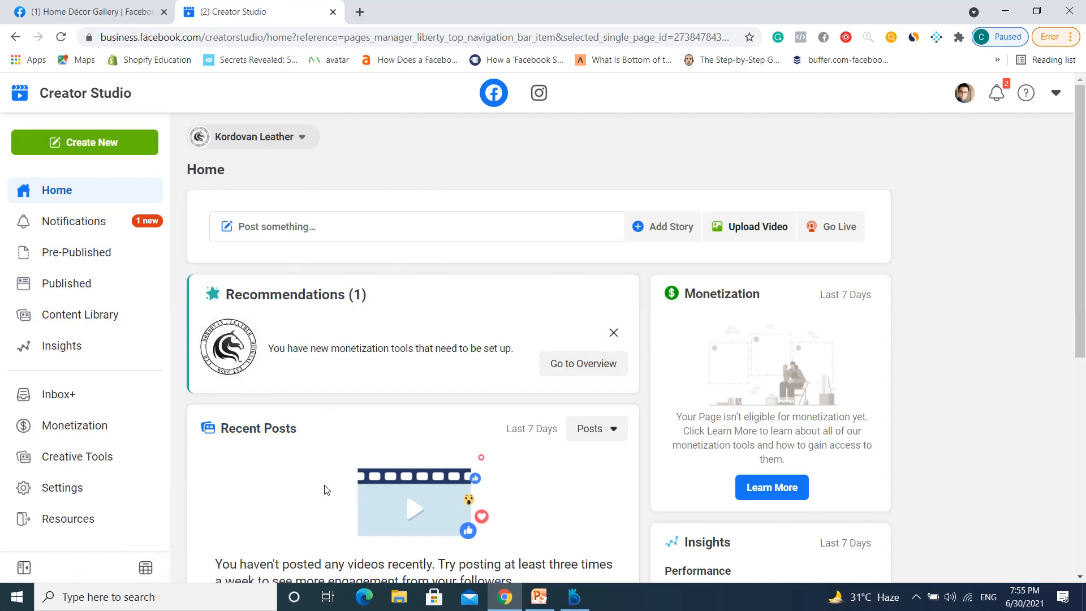
# View the list of pages offered for story creation, and look over Creator Studio's home dashboard with its recent posts and insights
pyautogui.click(666, 223)
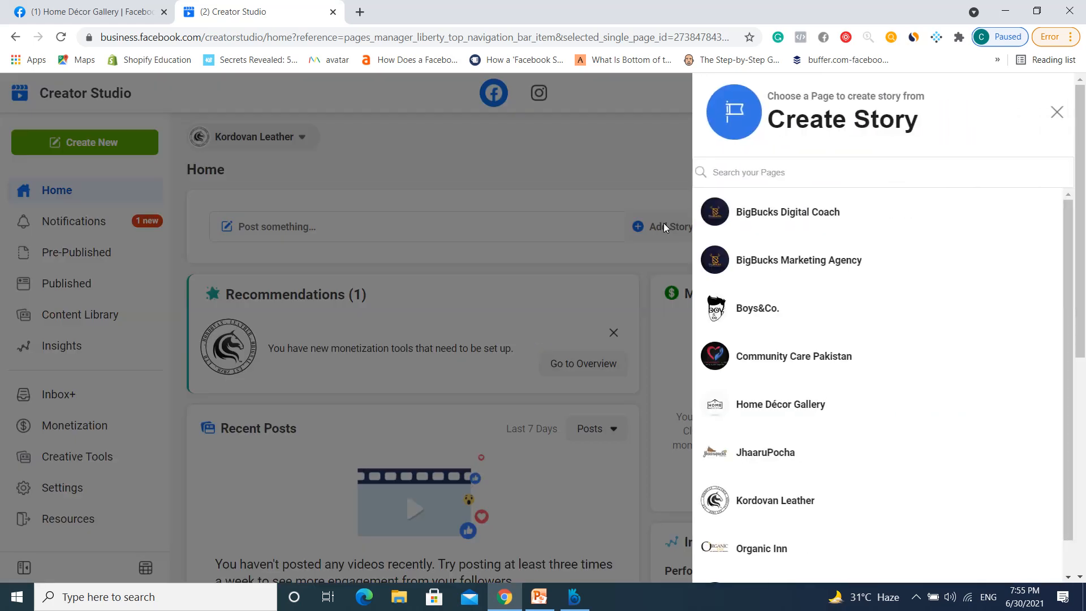
pyautogui.click(1057, 112)
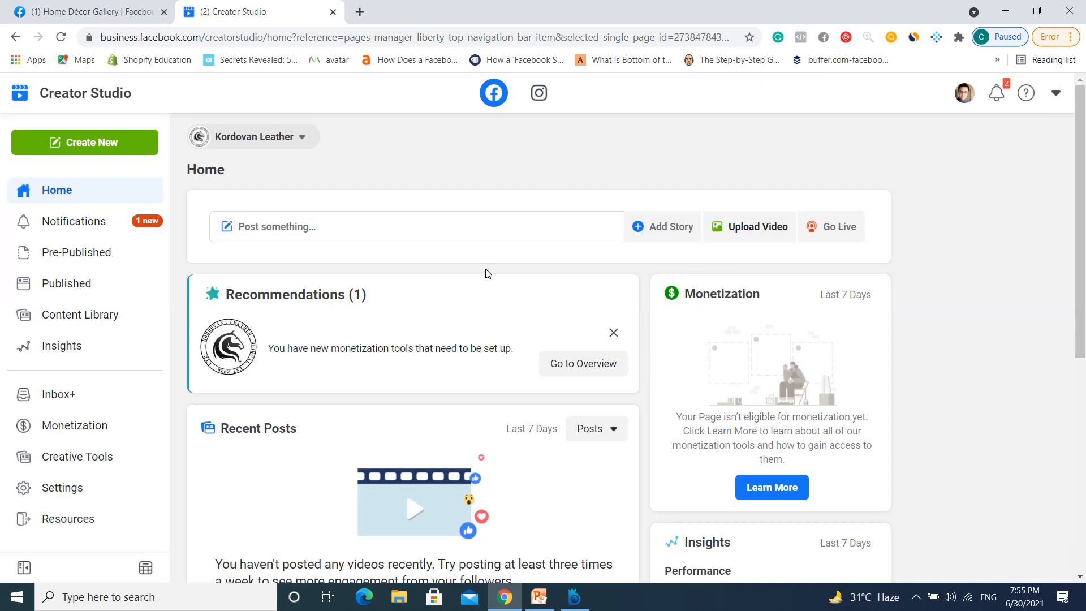
pyautogui.scroll(-1, 485, 271)
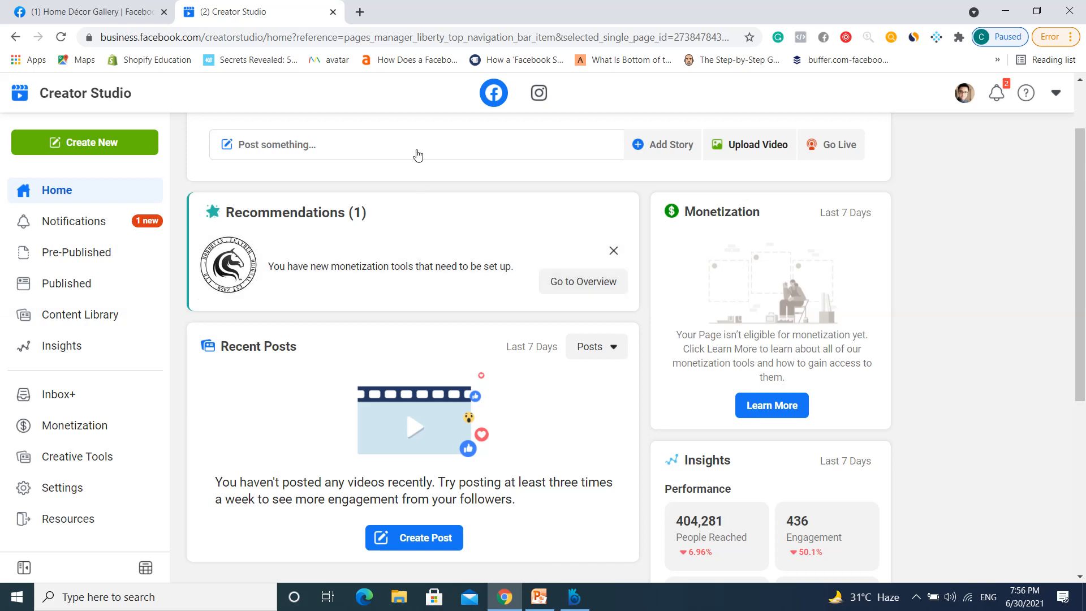
pyautogui.scroll(-3, 310, 414)
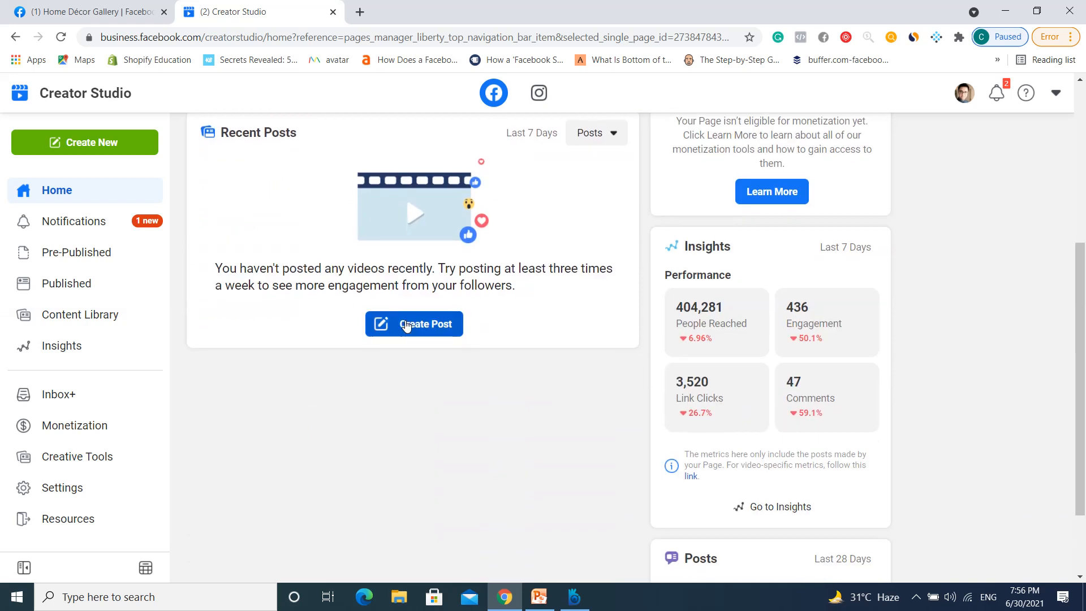
pyautogui.scroll(4, 368, 356)
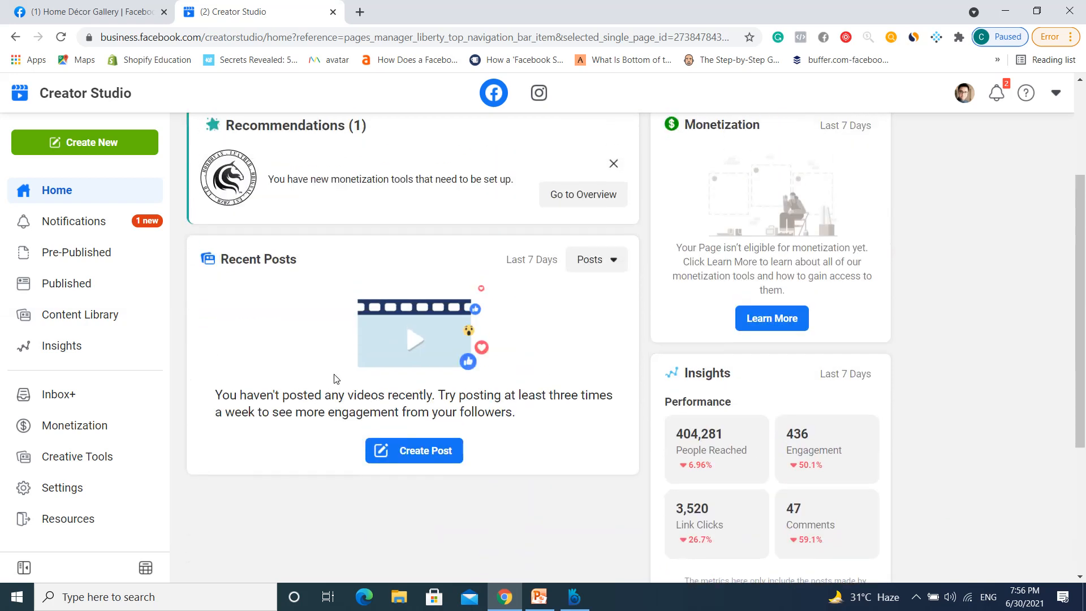
pyautogui.scroll(1, 335, 379)
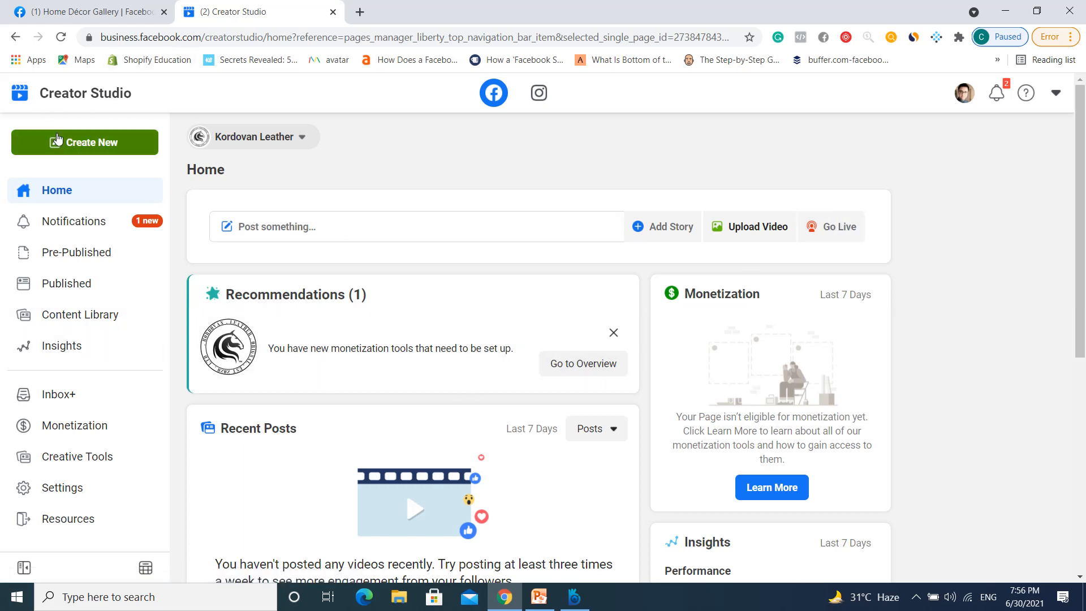
# Leave Creator Studio and return to the Home Décor Gallery page, closing its empty post draft
pyautogui.click(17, 37)
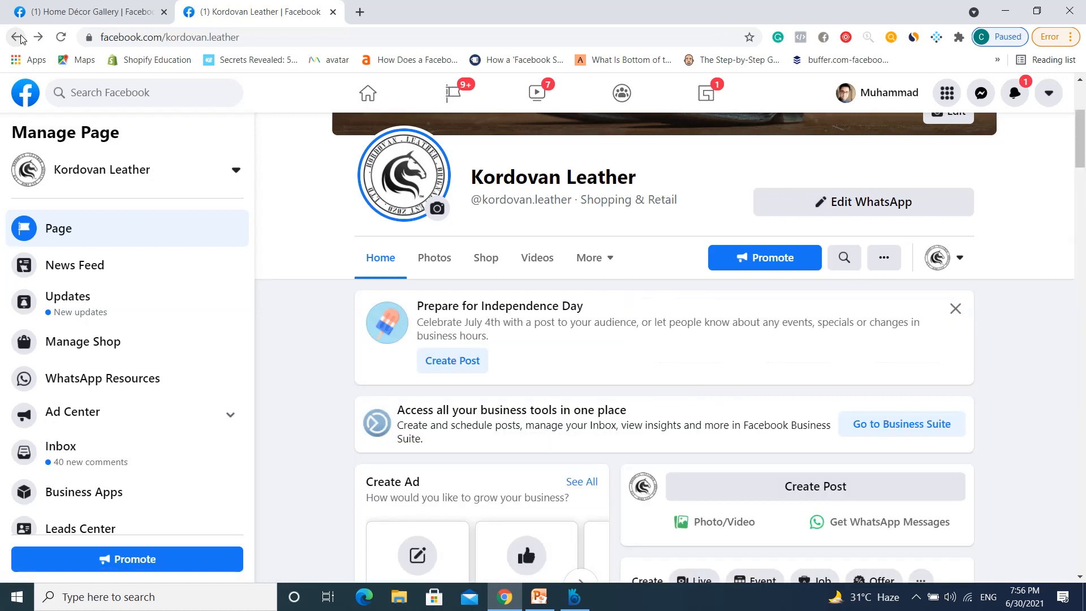
pyautogui.scroll(-3, 113, 365)
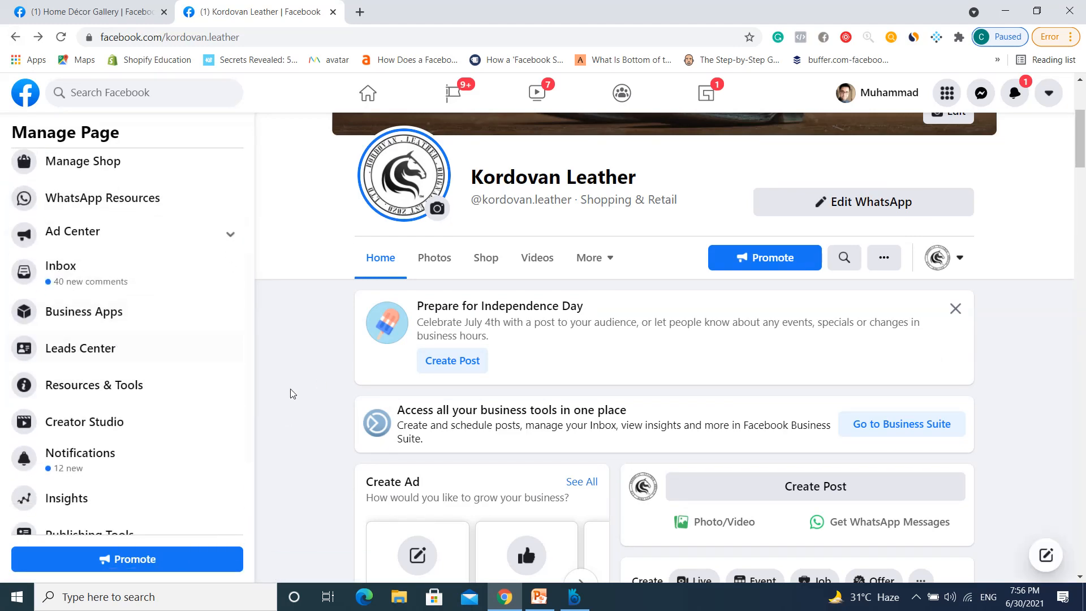
pyautogui.click(173, 20)
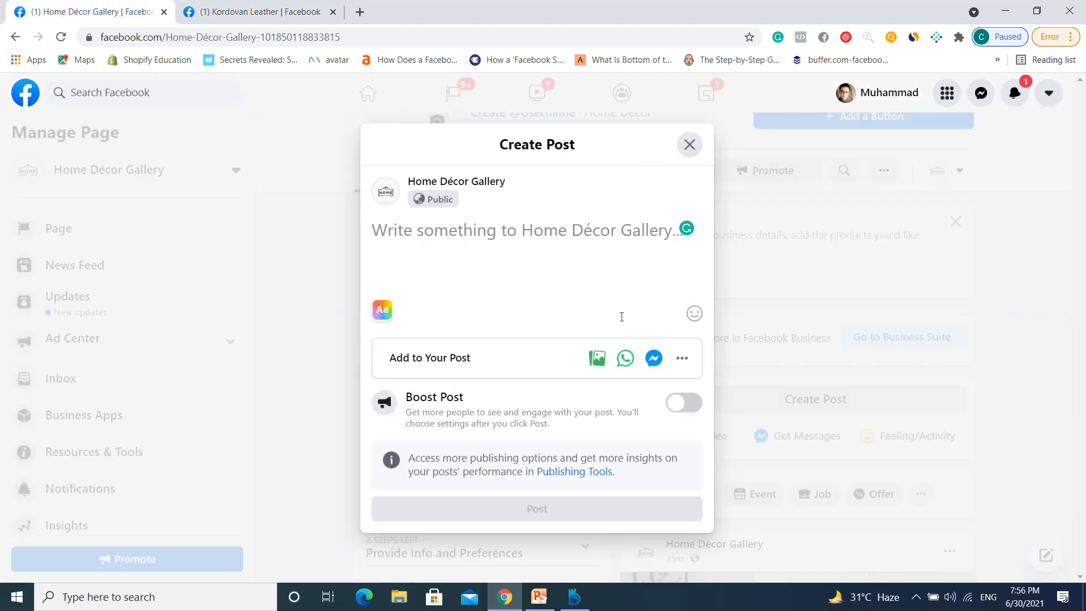
pyautogui.click(692, 146)
# Look over the Home Décor Gallery page's posts, insights, contact details and photos
pyautogui.scroll(-15, 673, 462)
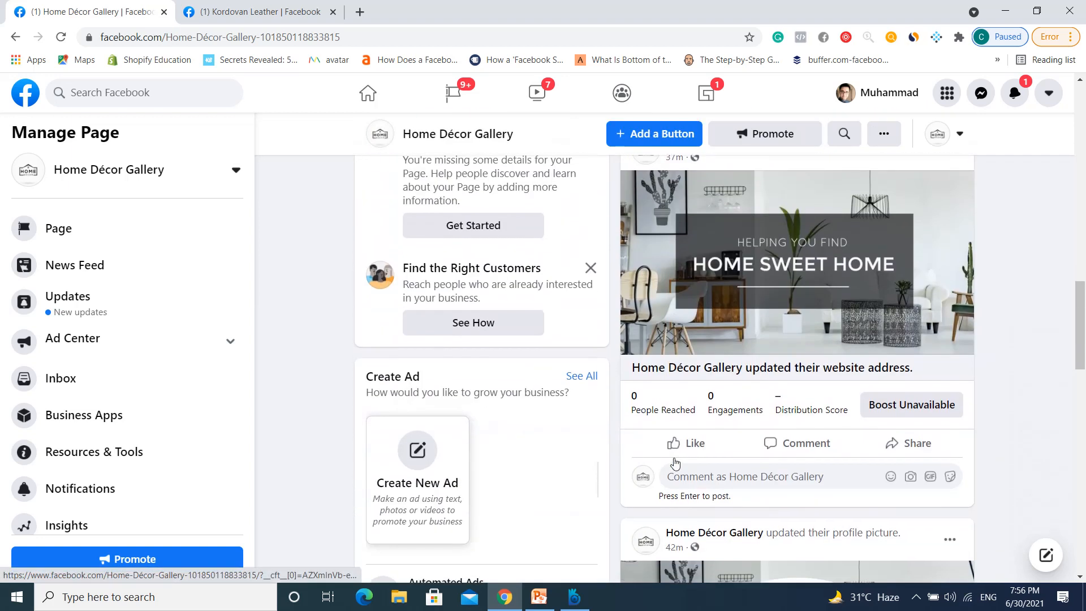
pyautogui.scroll(-5, 675, 463)
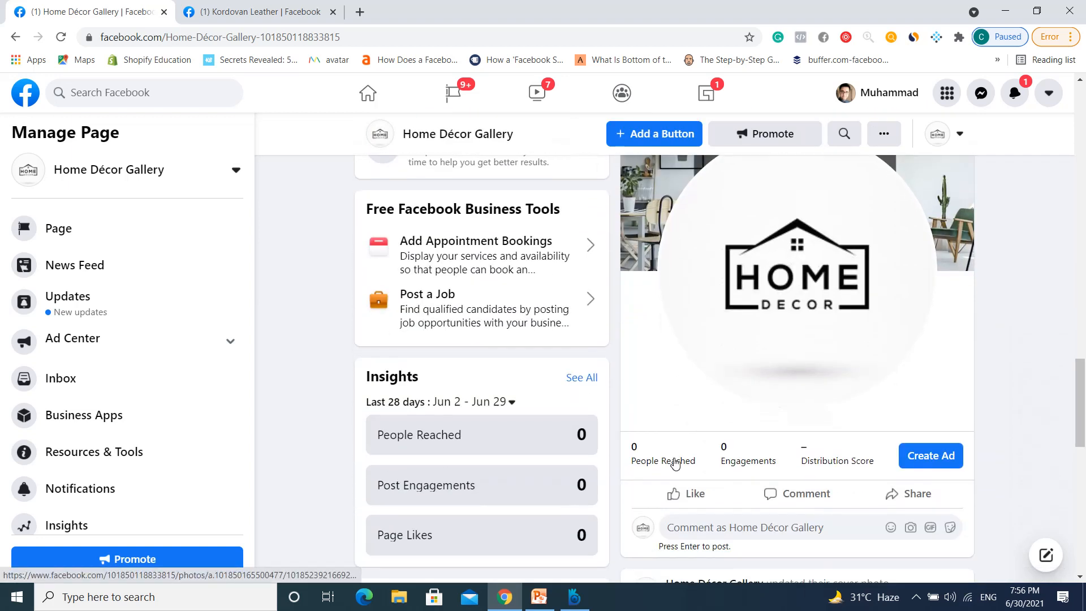
pyautogui.scroll(-10, 675, 463)
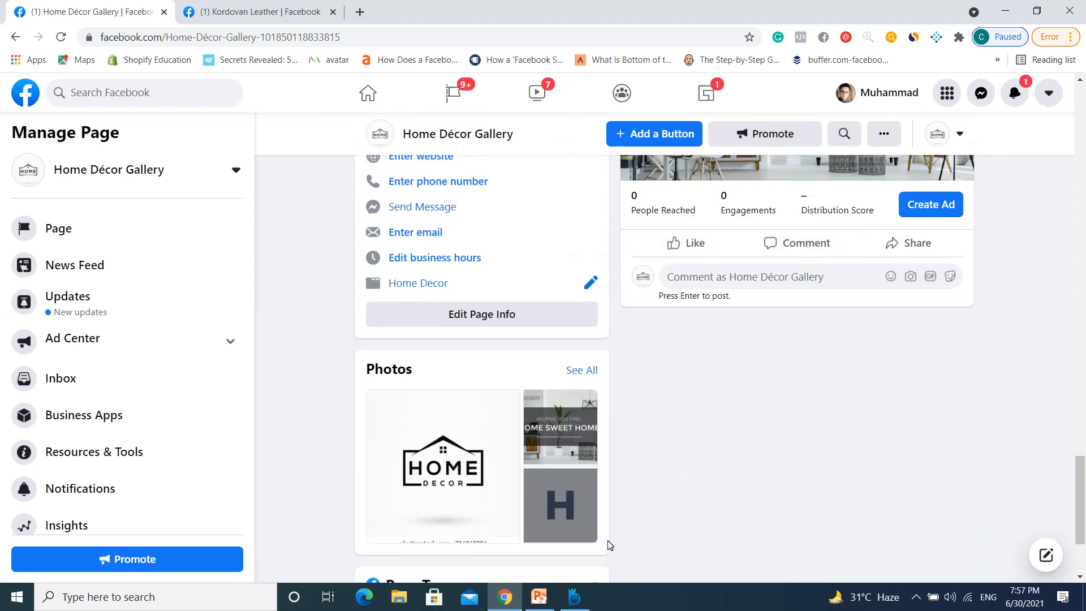
pyautogui.click(572, 604)
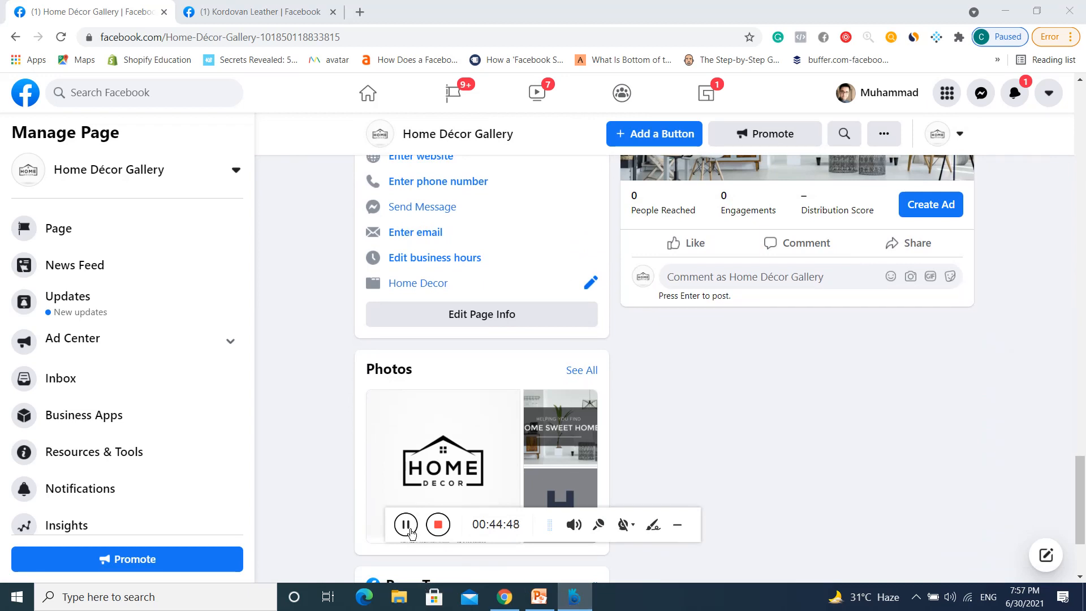